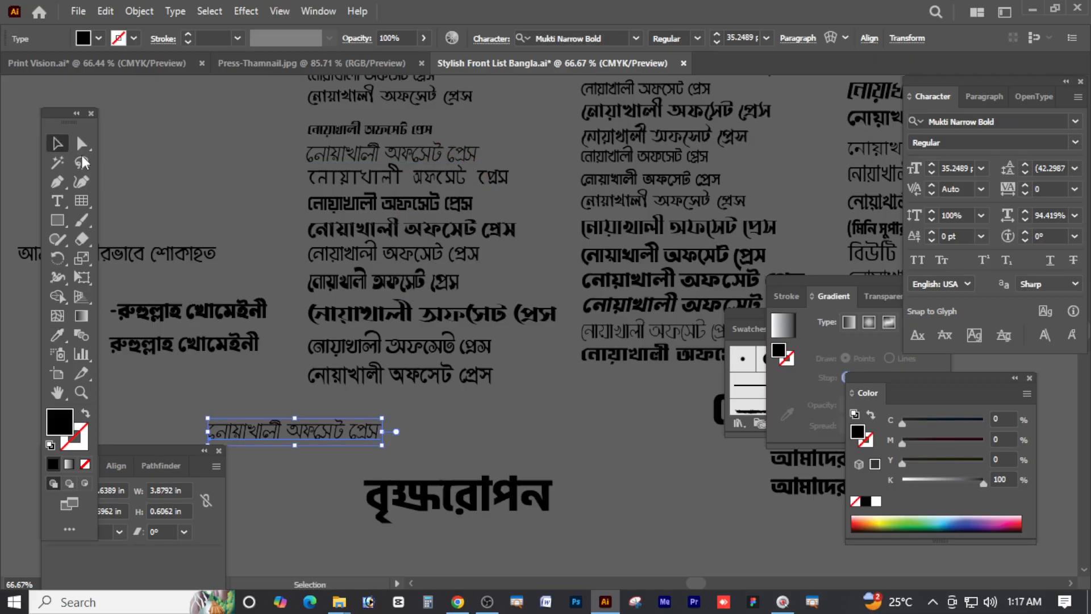
# Scale the bottom Bengali sample line up to about 84 pt, then select the name and Bengali text lines
pyautogui.moveTo(381, 434); pyautogui.dragTo(630, 446)
pyautogui.click(158, 63)
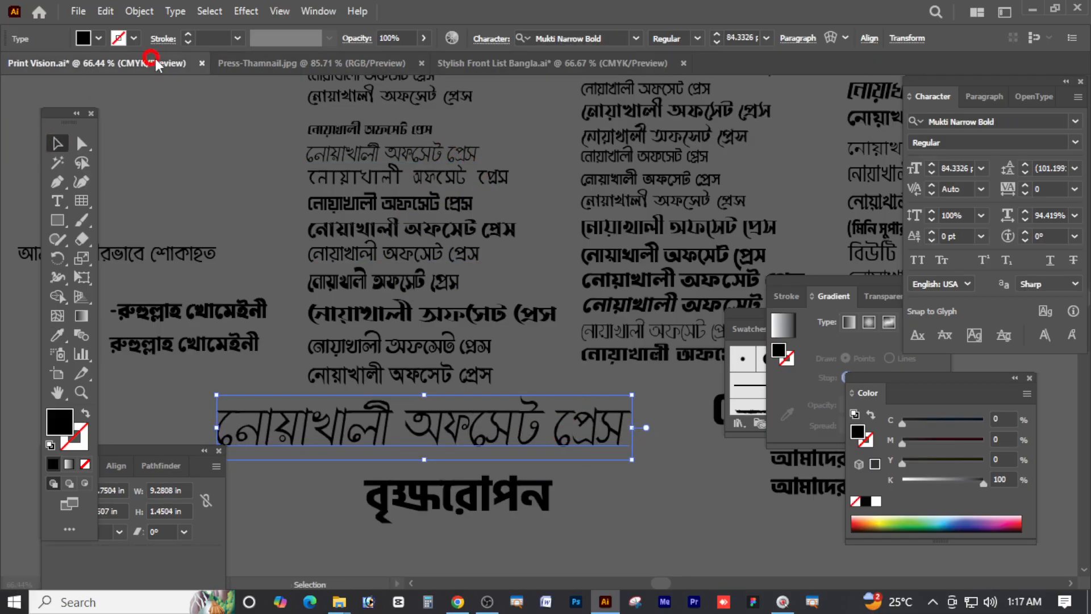
pyautogui.click(539, 424)
pyautogui.click(554, 355)
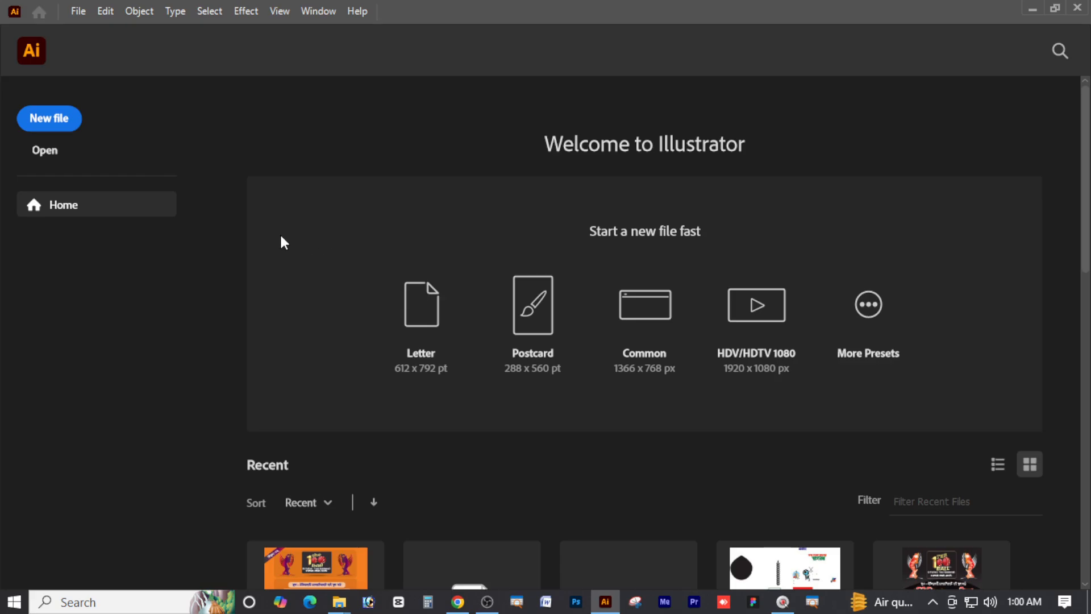
# Open the Print Vision business card file from Software (G:) > Print Vision > Premium Design
pyautogui.hotkey('ctrl', 'o')
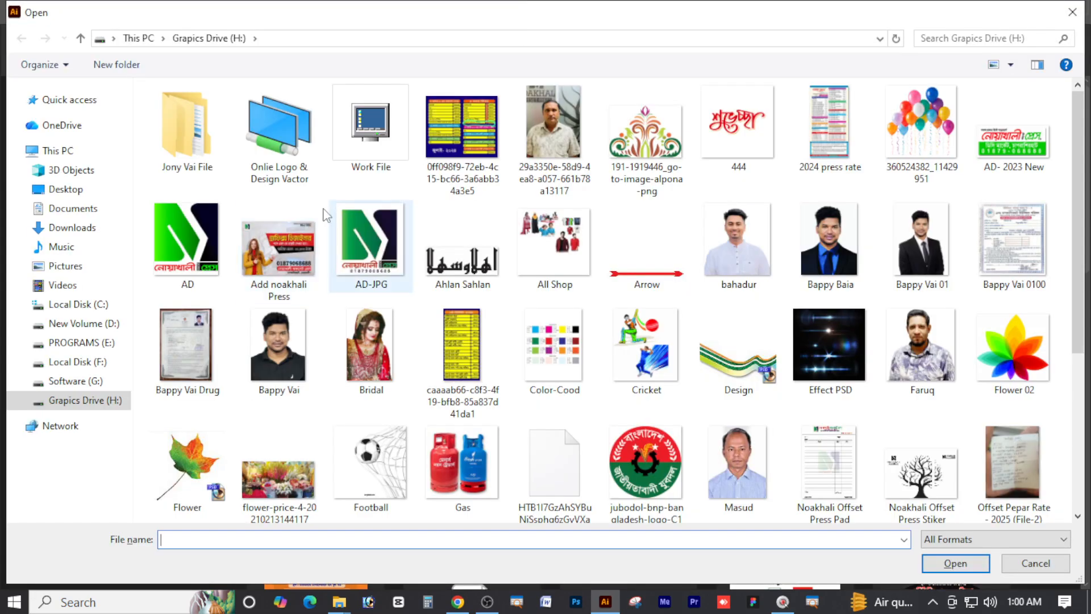
pyautogui.click(79, 379)
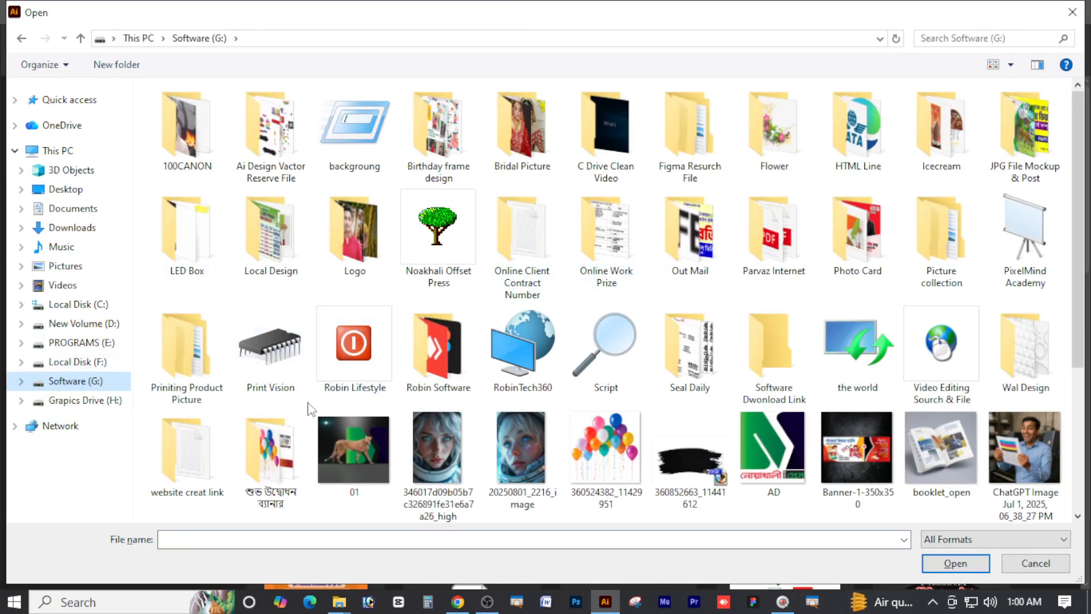
pyautogui.doubleClick(276, 358)
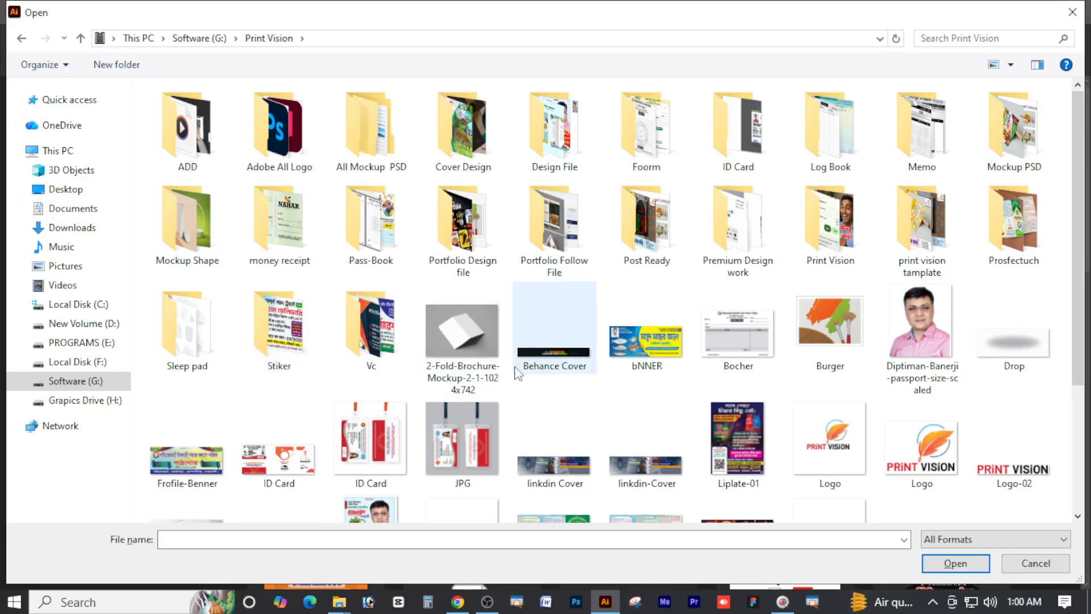
pyautogui.doubleClick(731, 232)
pyautogui.doubleClick(758, 149)
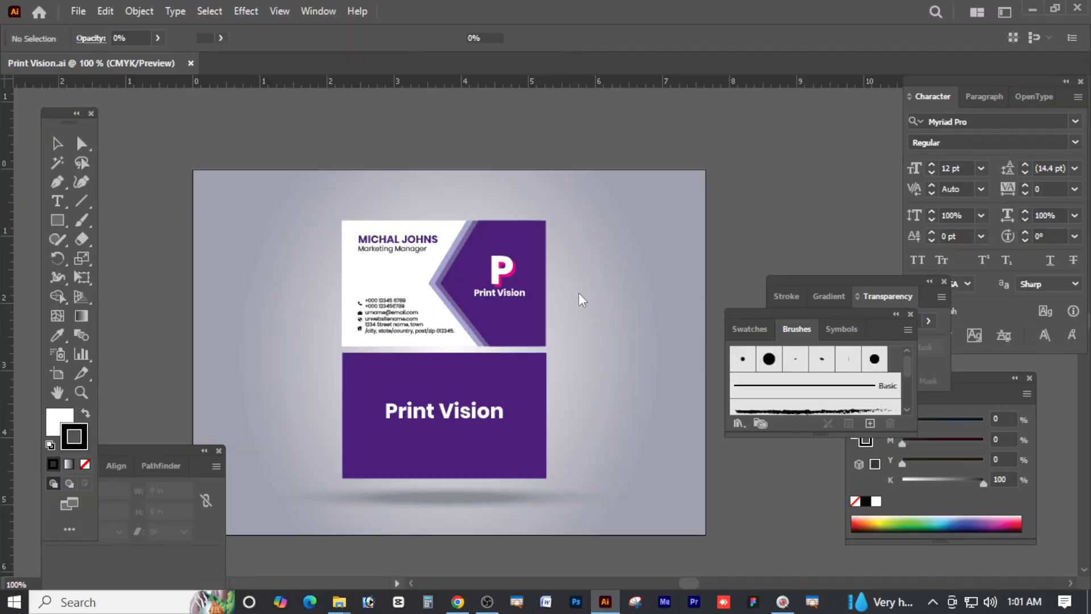
# Delete the grey gradient background rectangle behind the cards
pyautogui.click(566, 226)
pyautogui.press('Tab')
pyautogui.click(604, 292)
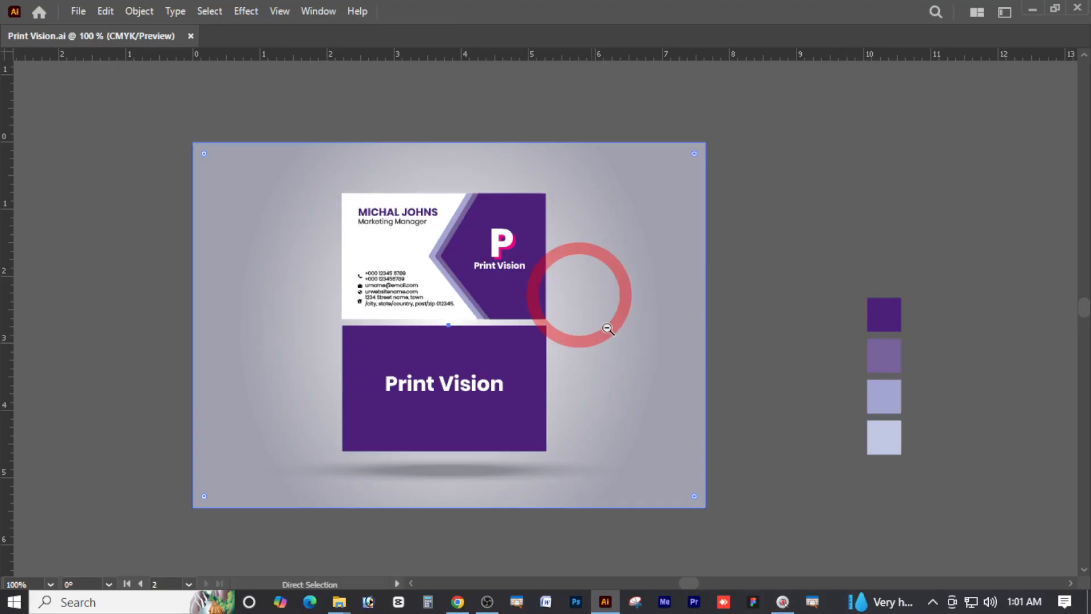
pyautogui.keyDown('ctrl'); pyautogui.keyDown('alt'); pyautogui.click(608, 289); pyautogui.keyUp('alt'); pyautogui.keyUp('ctrl')
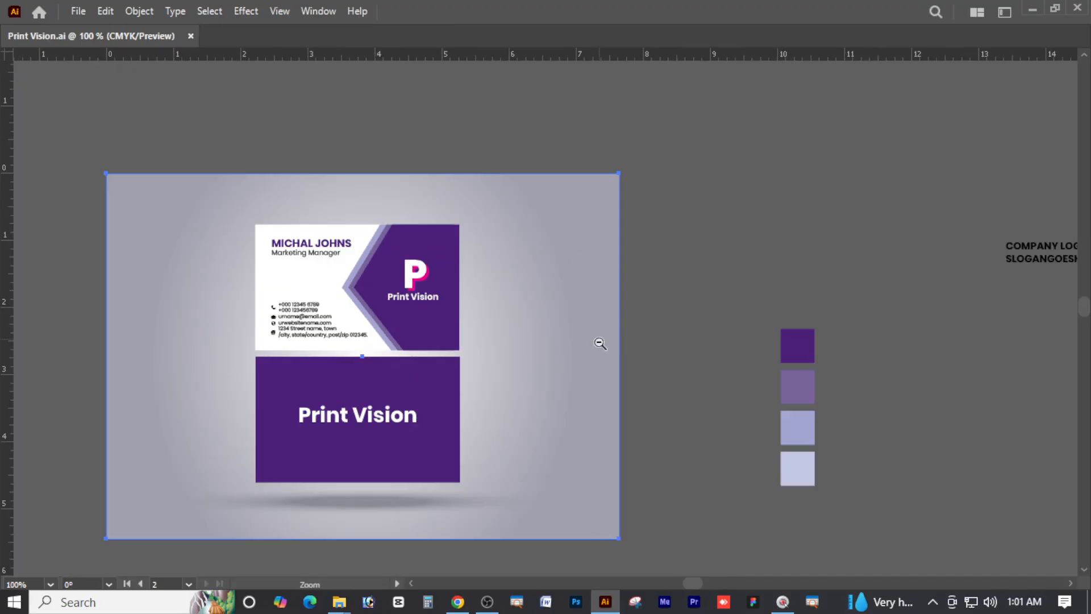
pyautogui.moveTo(600, 343); pyautogui.dragTo(756, 345)
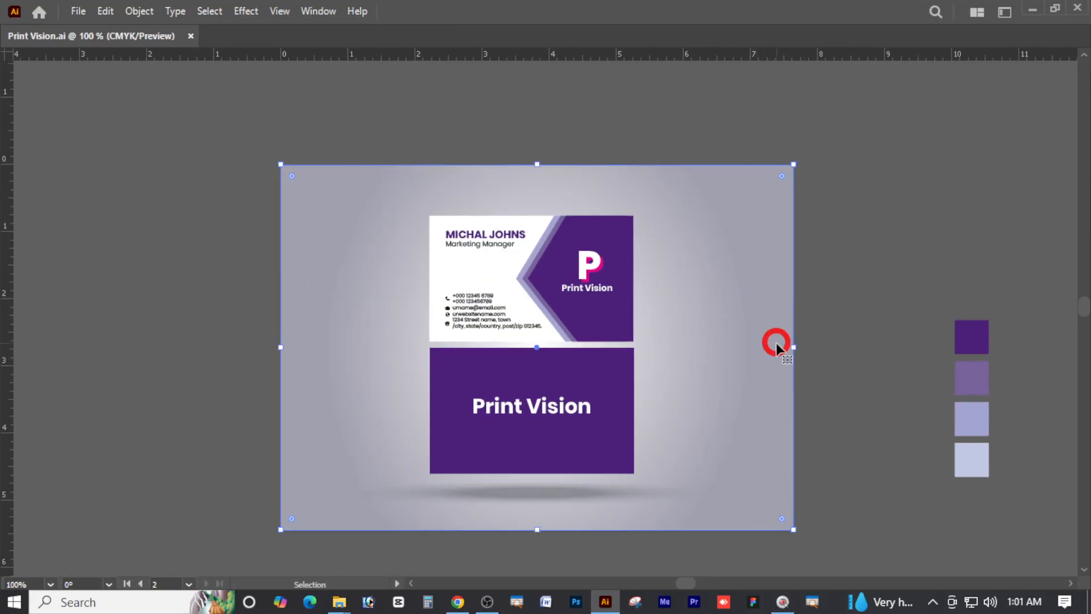
pyautogui.press('Delete')
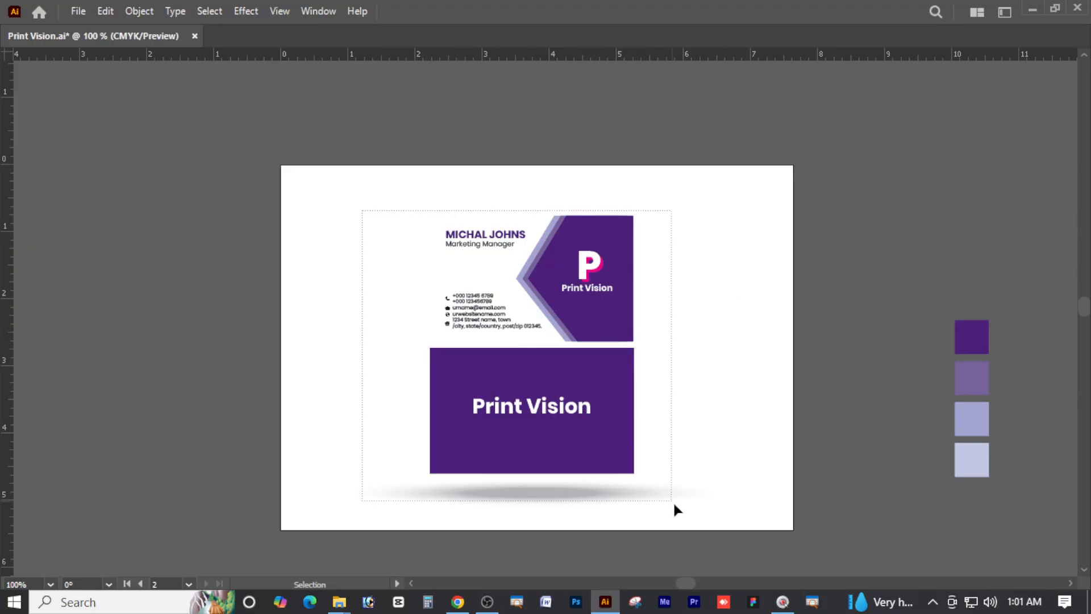
# Marquee-select the shadow beneath the cards and delete it
pyautogui.moveTo(674, 503); pyautogui.dragTo(675, 506)
pyautogui.keyDown('ctrl'); pyautogui.keyDown('alt'); pyautogui.click(549, 307); pyautogui.keyUp('alt'); pyautogui.keyUp('ctrl')
pyautogui.moveTo(553, 378); pyautogui.dragTo(611, 366)
pyautogui.moveTo(692, 487); pyautogui.dragTo(346, 177)
pyautogui.press('Delete')
# Move both business cards left, off the white artboard
pyautogui.moveTo(540, 274); pyautogui.dragTo(710, 284)
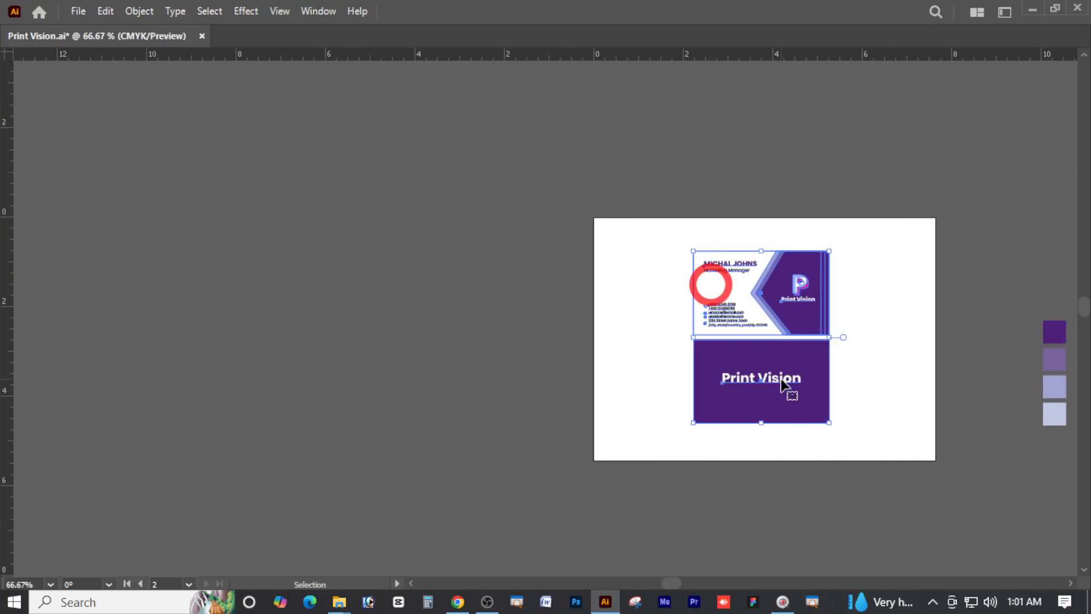
pyautogui.moveTo(781, 380); pyautogui.dragTo(252, 316)
pyautogui.click(370, 333)
pyautogui.moveTo(406, 253); pyautogui.dragTo(635, 294)
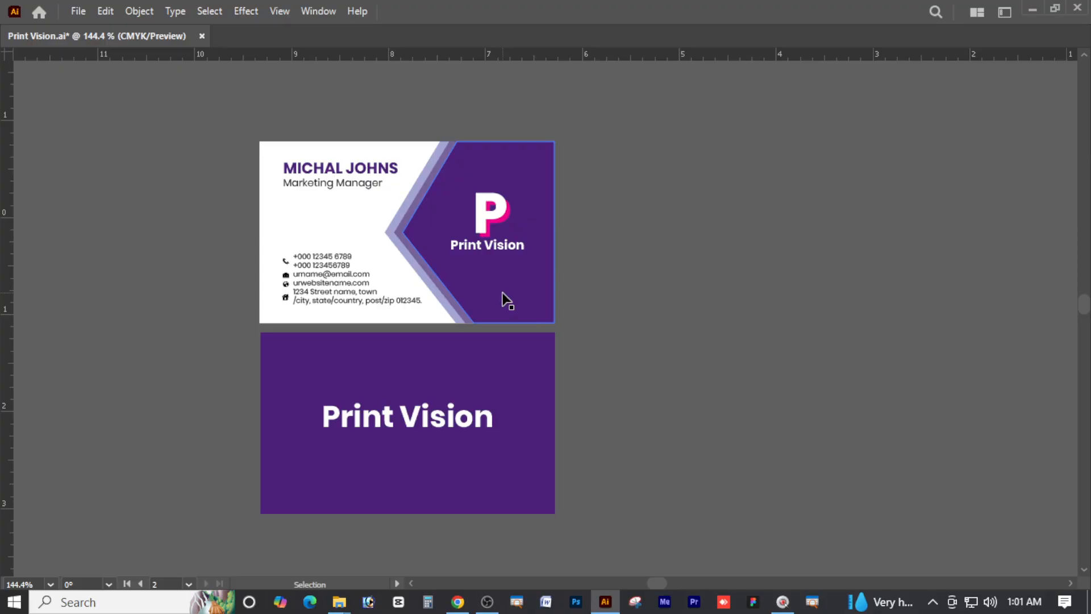
# Restore the toolbar and panels and centre the two cards in view
pyautogui.press('Tab')
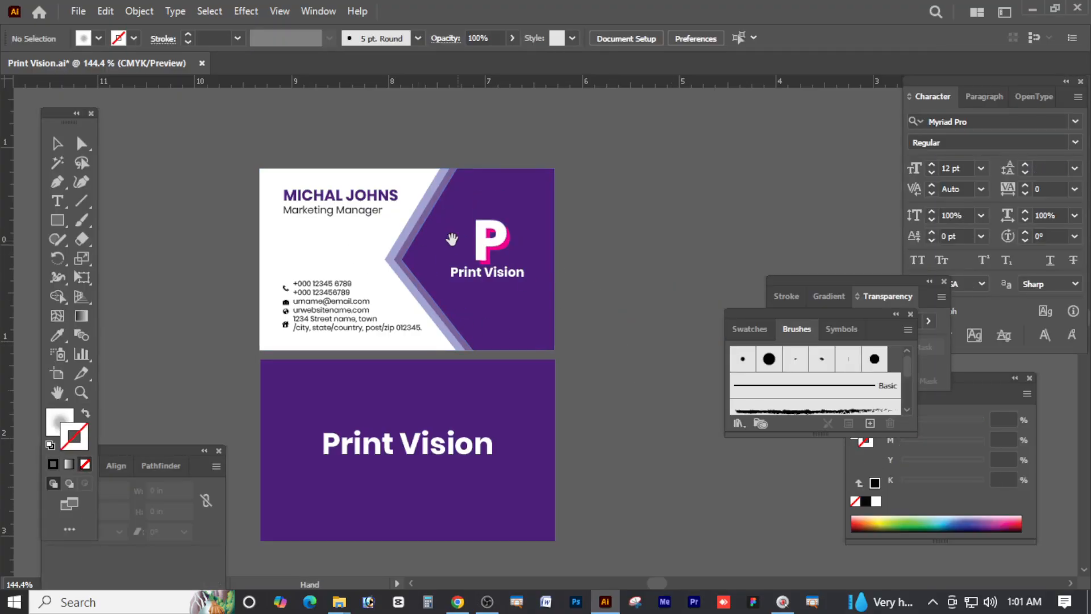
pyautogui.moveTo(448, 240); pyautogui.dragTo(471, 250)
pyautogui.press('z')
pyautogui.moveTo(426, 209); pyautogui.dragTo(450, 225)
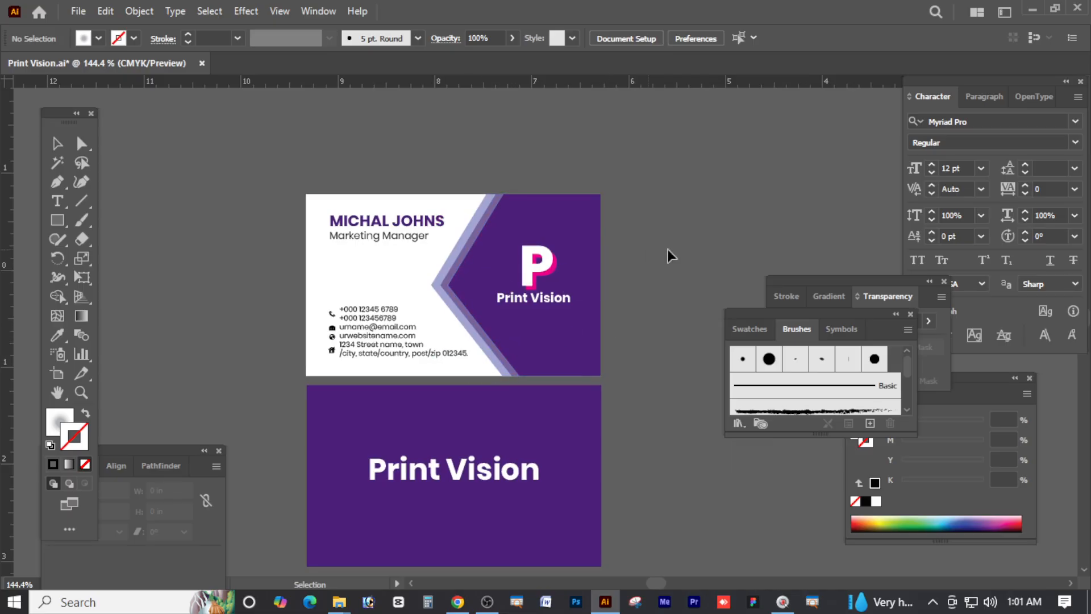
# Check the card groups, selecting the top card's options and the bottom purple card group
pyautogui.click(283, 369)
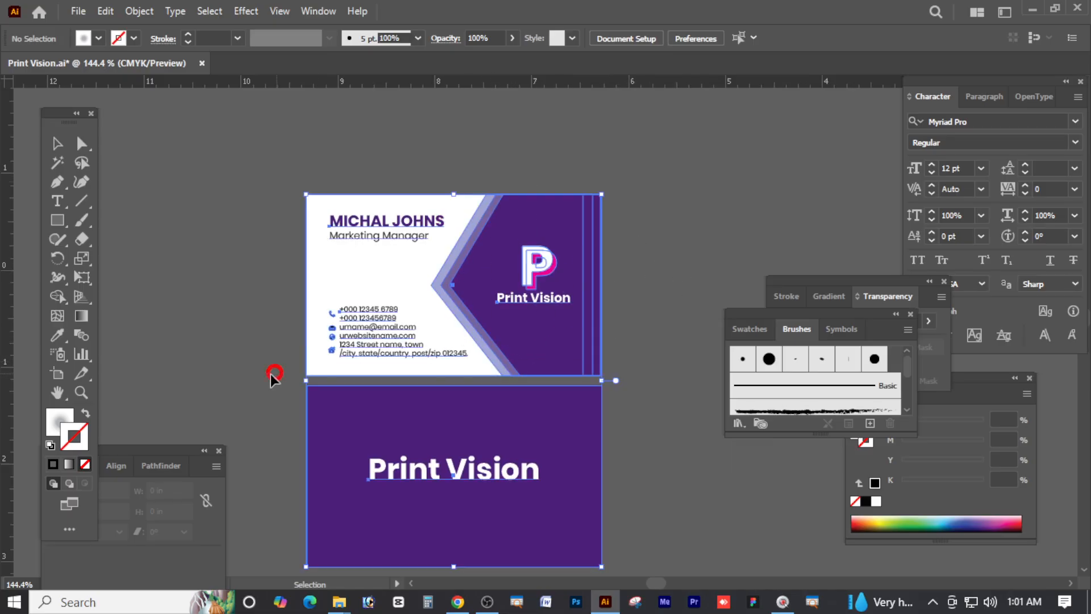
pyautogui.click(705, 179)
pyautogui.rightClick(548, 274)
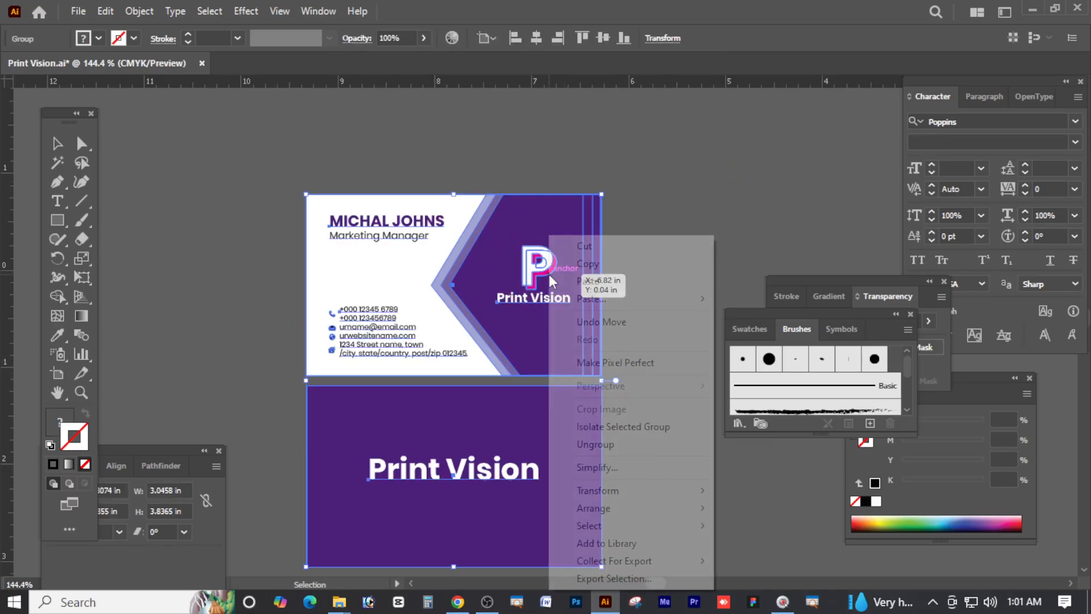
pyautogui.click(597, 436)
pyautogui.click(627, 369)
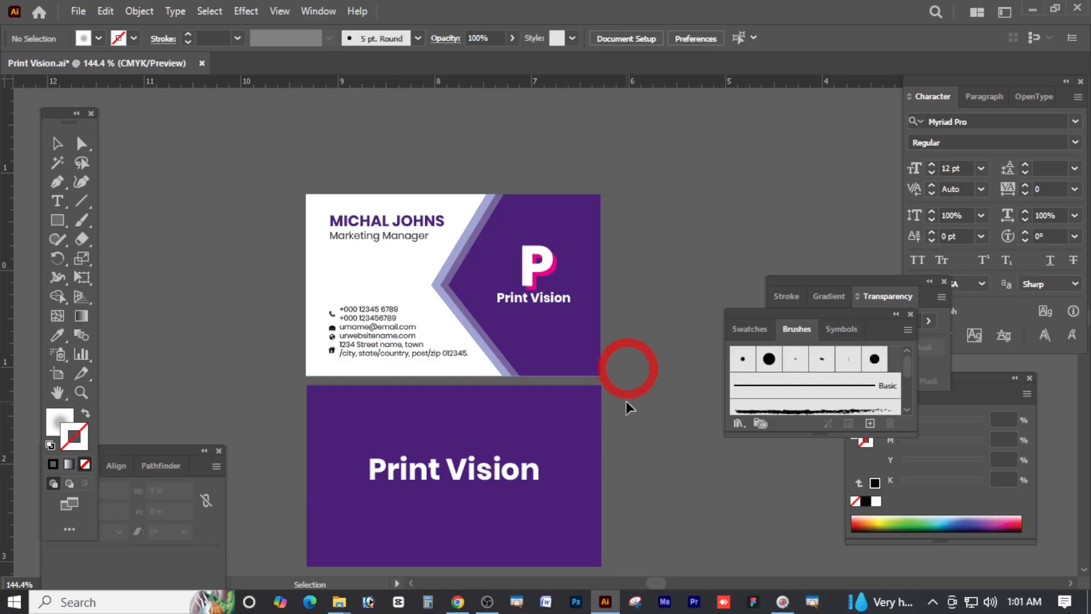
pyautogui.click(594, 398)
pyautogui.click(645, 322)
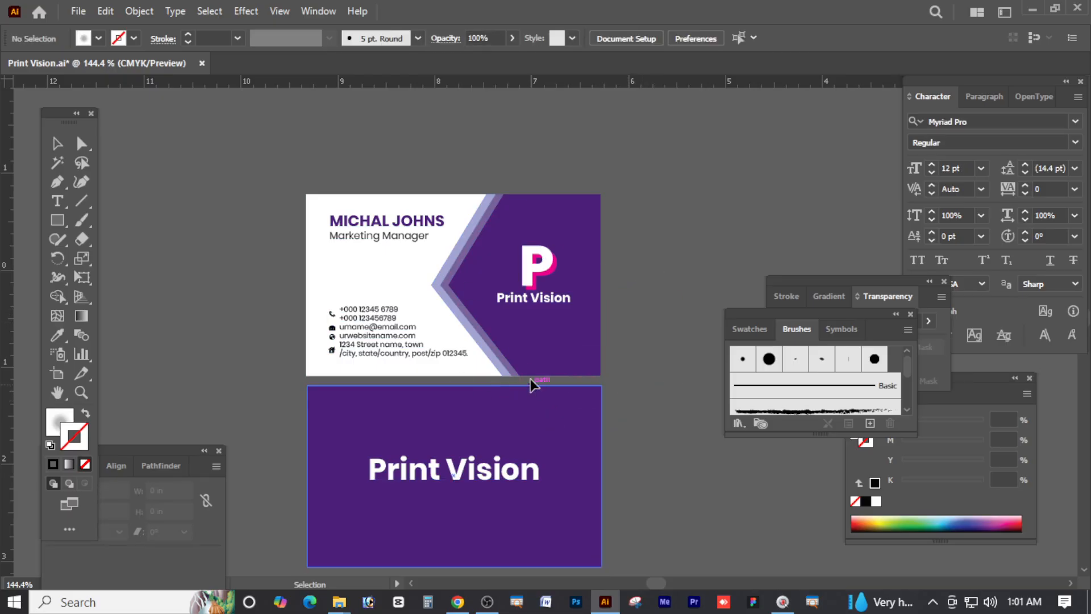
# At 100% zoom, select the top business card, then the lower purple card
pyautogui.keyDown('ctrl'); pyautogui.keyDown('alt'); pyautogui.click(514, 347); pyautogui.keyUp('alt'); pyautogui.keyUp('ctrl')
pyautogui.moveTo(555, 375); pyautogui.dragTo(567, 372)
pyautogui.moveTo(356, 185); pyautogui.dragTo(633, 341)
pyautogui.click(638, 341)
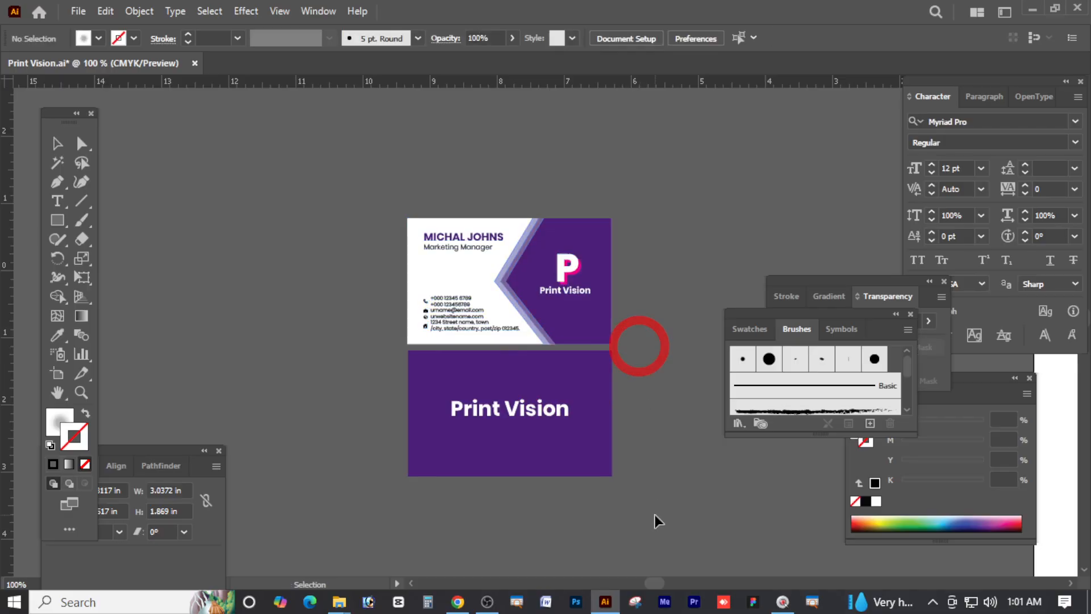
pyautogui.moveTo(655, 513); pyautogui.dragTo(385, 365)
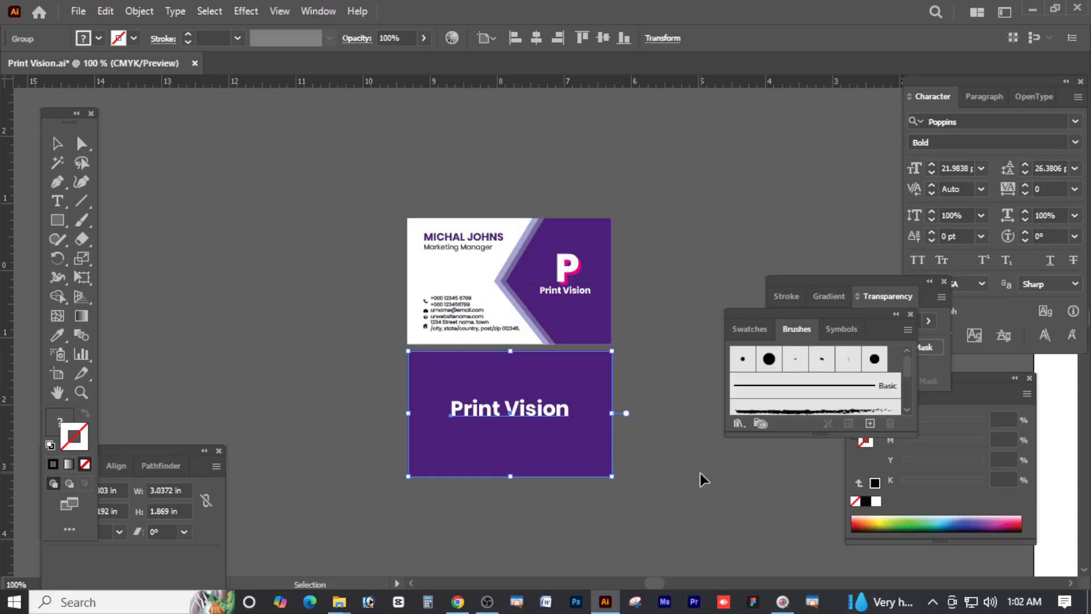
# Duplicate the front card up and to the left and ungroup the copy
pyautogui.click(687, 205)
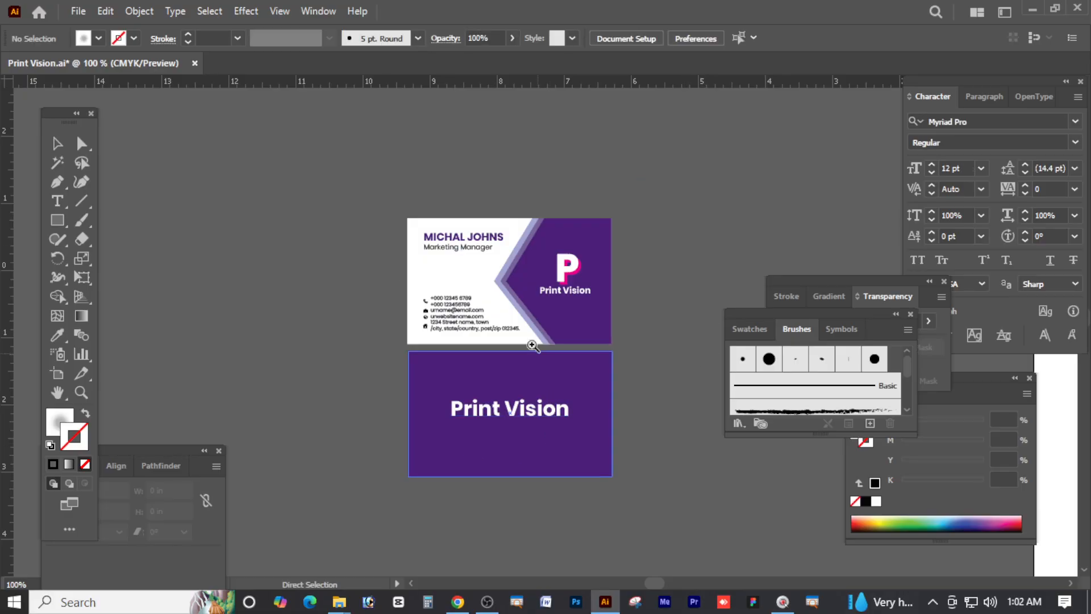
pyautogui.moveTo(494, 283); pyautogui.dragTo(521, 285)
pyautogui.click(56, 146)
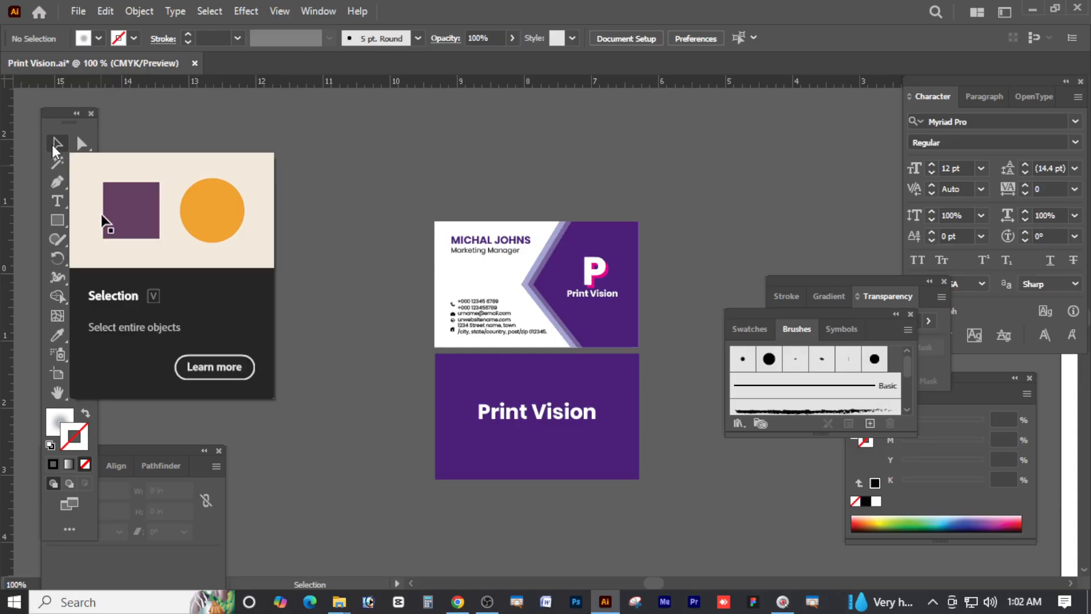
pyautogui.click(344, 121)
pyautogui.click(63, 143)
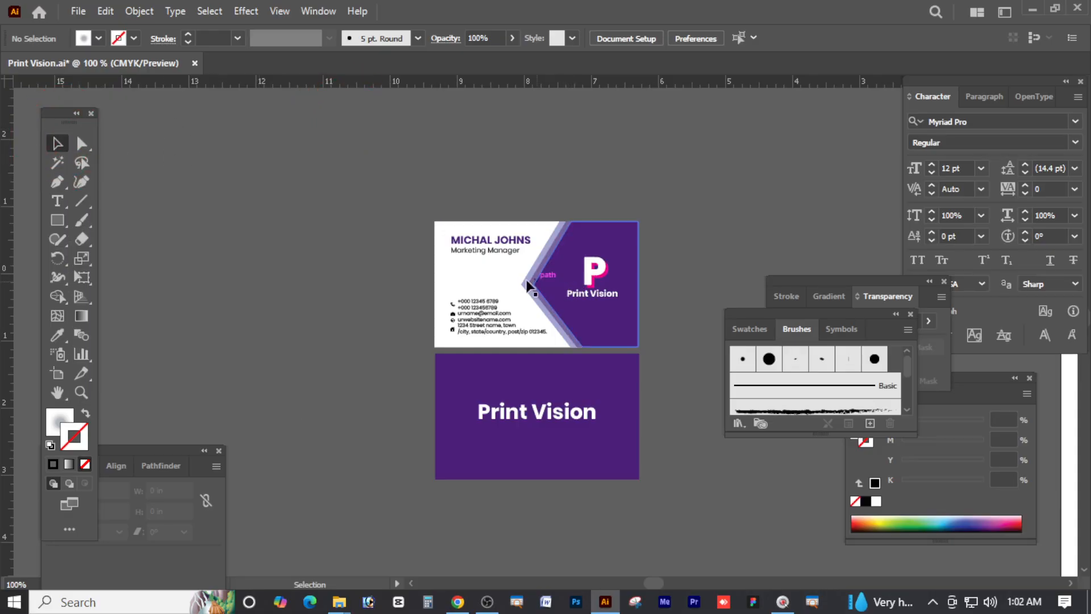
pyautogui.click(487, 271)
pyautogui.keyDown('alt'); pyautogui.moveTo(488, 268); pyautogui.dragTo(278, 191); pyautogui.keyUp('alt')
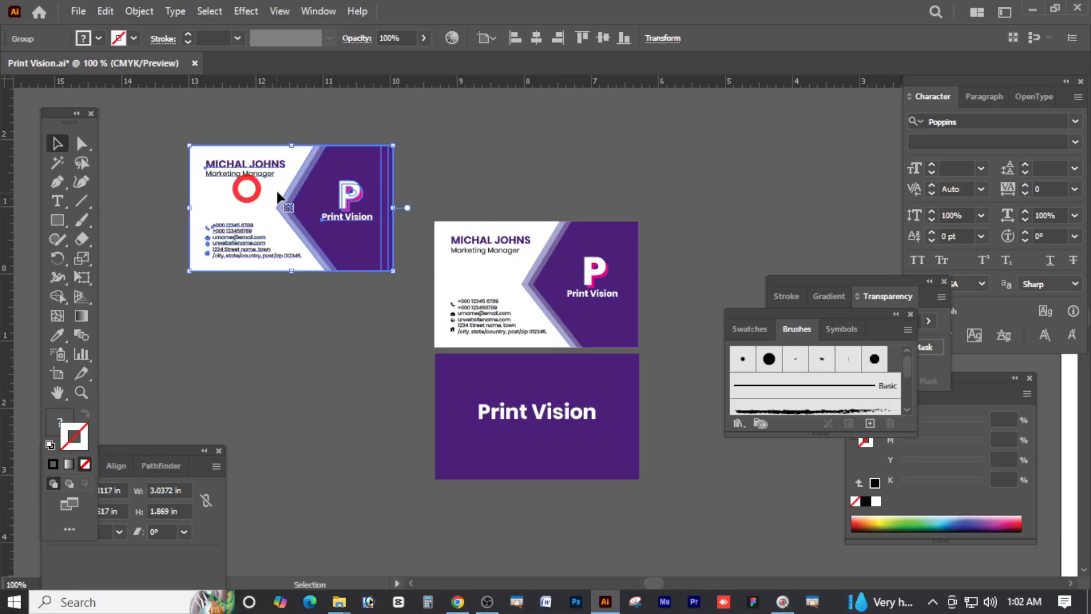
pyautogui.rightClick(278, 190)
pyautogui.click(320, 398)
pyautogui.click(159, 155)
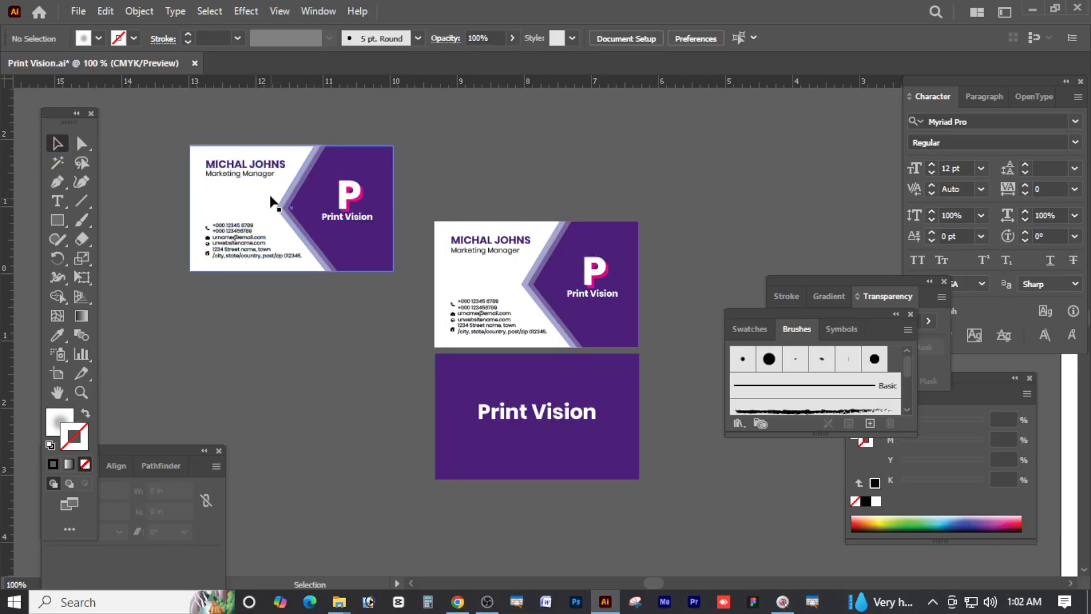
# Pull the copy's name text, white and pink P, Print Vision text and purple shapes apart
pyautogui.click(266, 174)
pyautogui.moveTo(266, 173); pyautogui.dragTo(206, 151)
pyautogui.moveTo(350, 190); pyautogui.dragTo(425, 162)
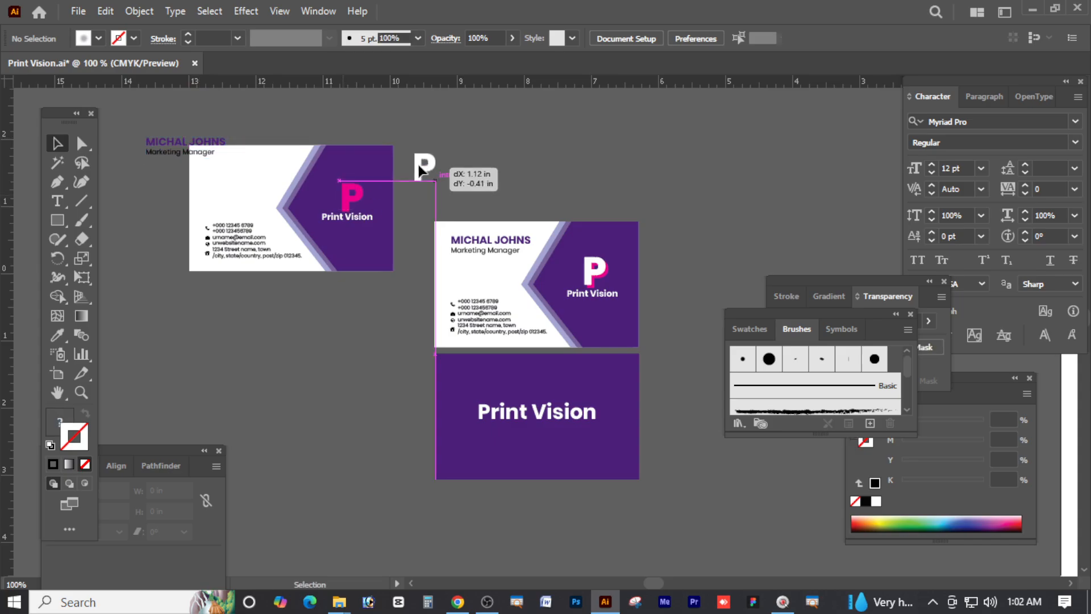
pyautogui.moveTo(346, 196); pyautogui.dragTo(356, 123)
pyautogui.moveTo(349, 217); pyautogui.dragTo(369, 300)
pyautogui.moveTo(343, 197); pyautogui.dragTo(361, 205)
pyautogui.moveTo(304, 176); pyautogui.dragTo(312, 166)
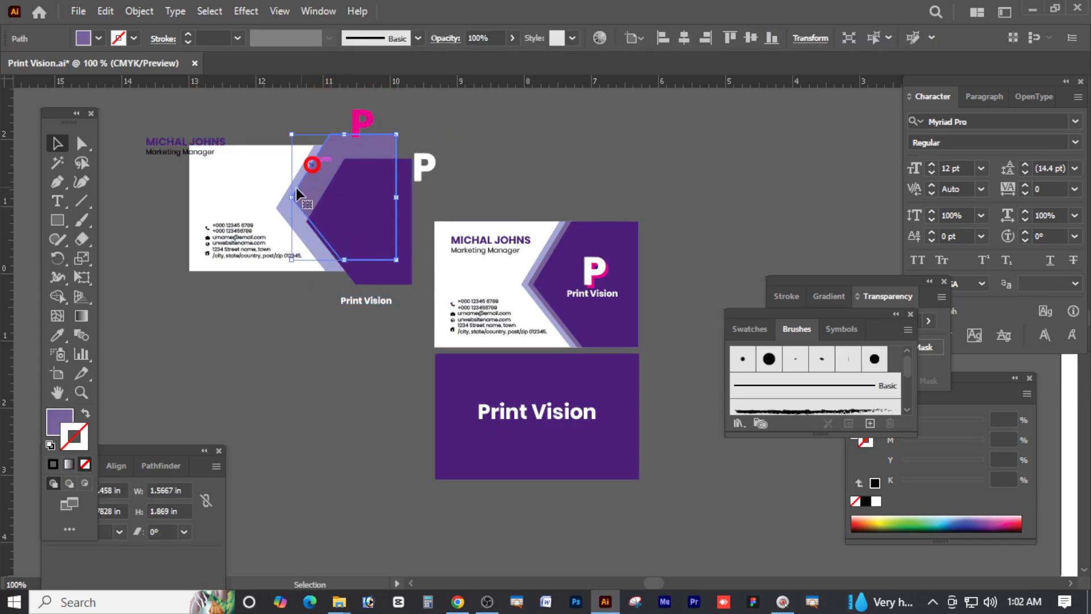
pyautogui.moveTo(277, 203); pyautogui.dragTo(272, 191)
# Undo the mid-purple shape's rotation and deselect the exploded pieces
pyautogui.click(316, 342)
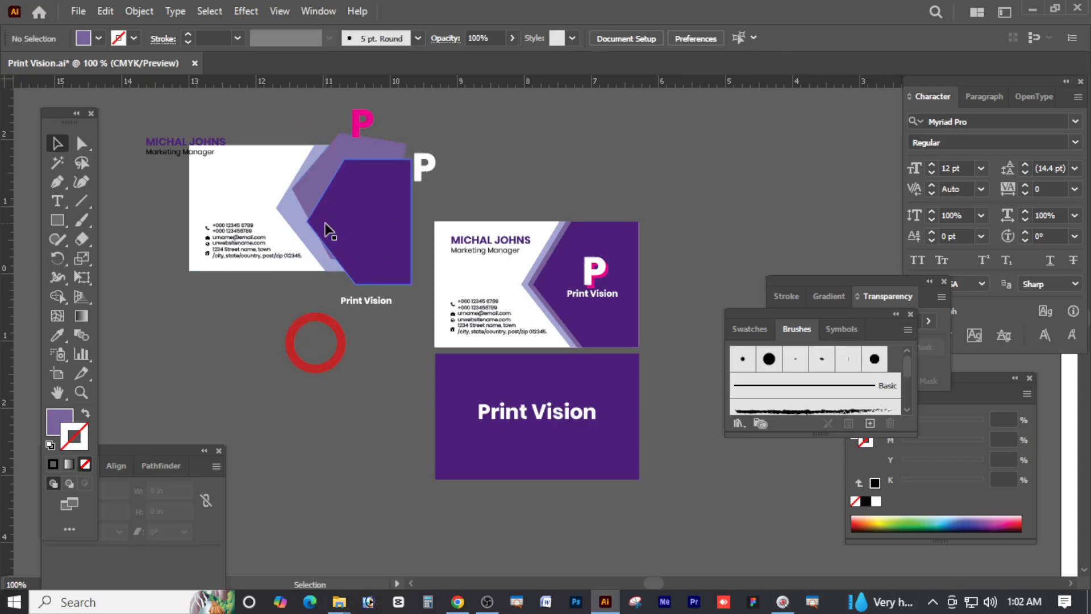
pyautogui.hotkey('ctrl', 'z')
pyautogui.click(341, 353)
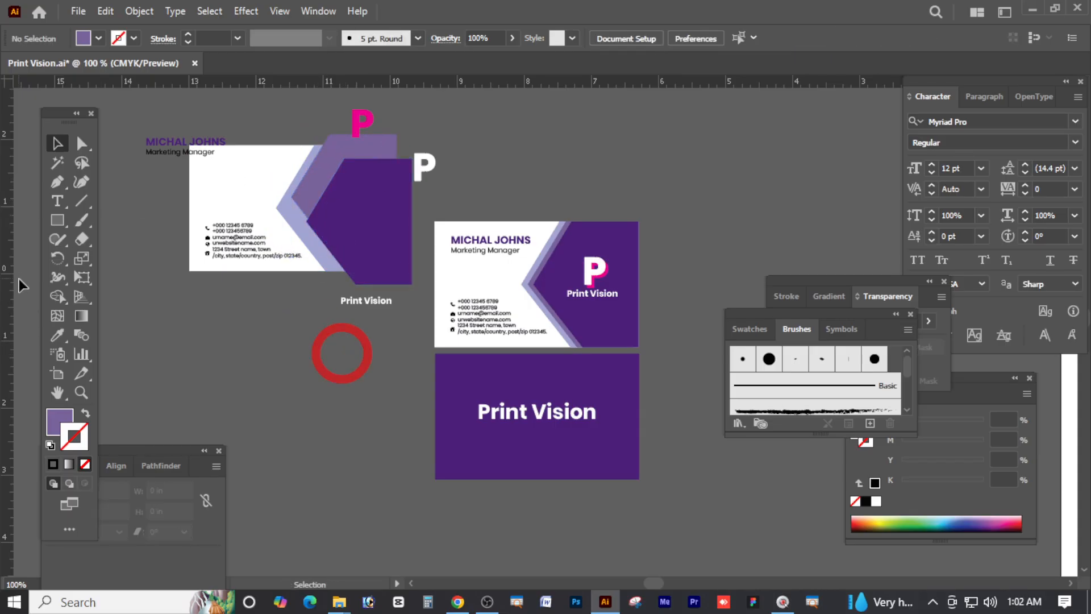
pyautogui.click(80, 143)
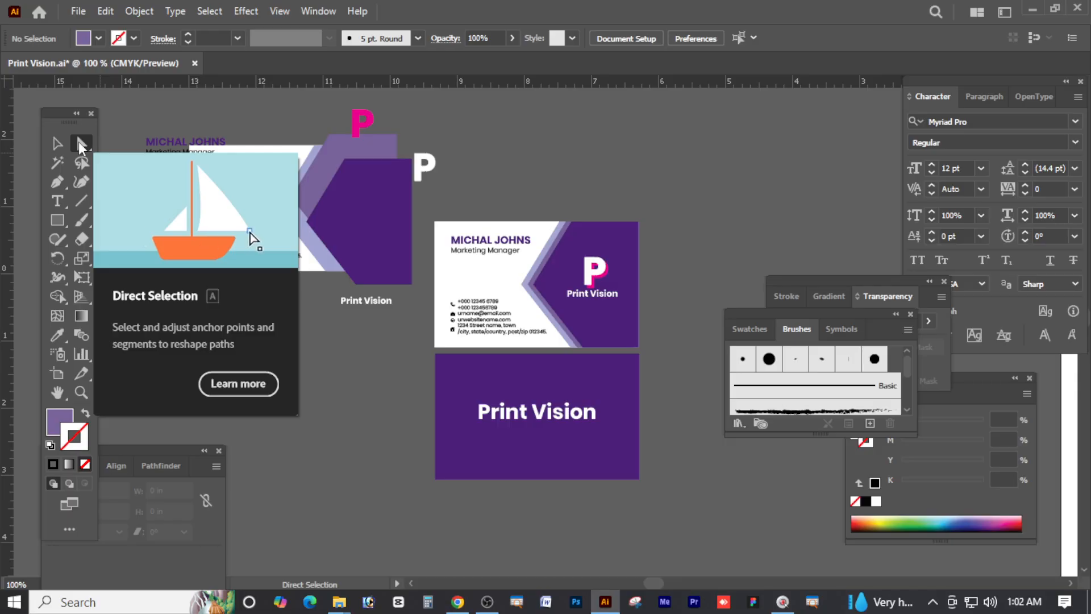
pyautogui.click(206, 114)
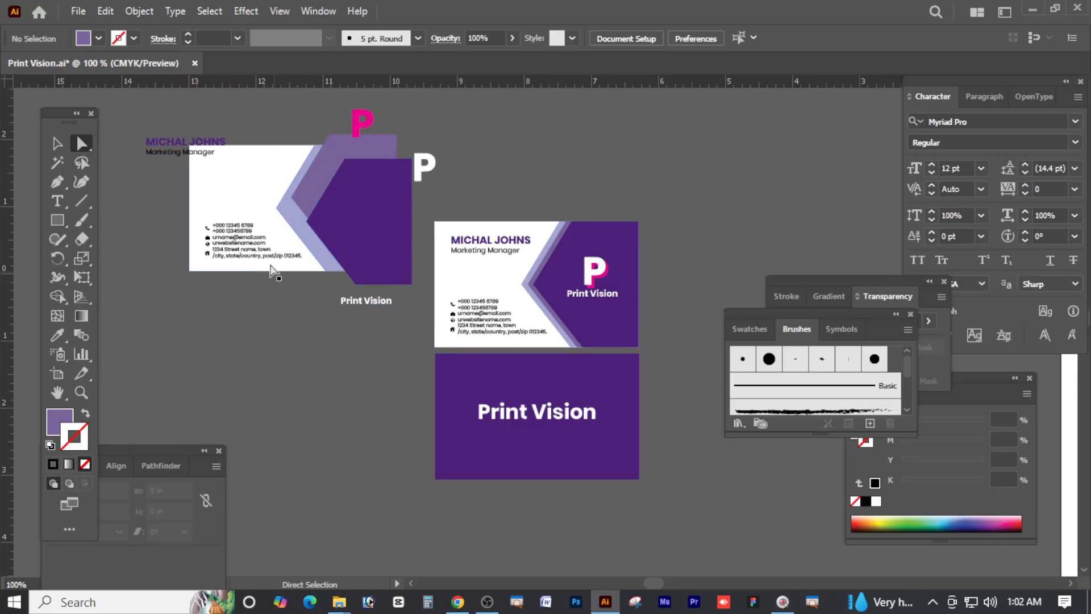
pyautogui.click(57, 143)
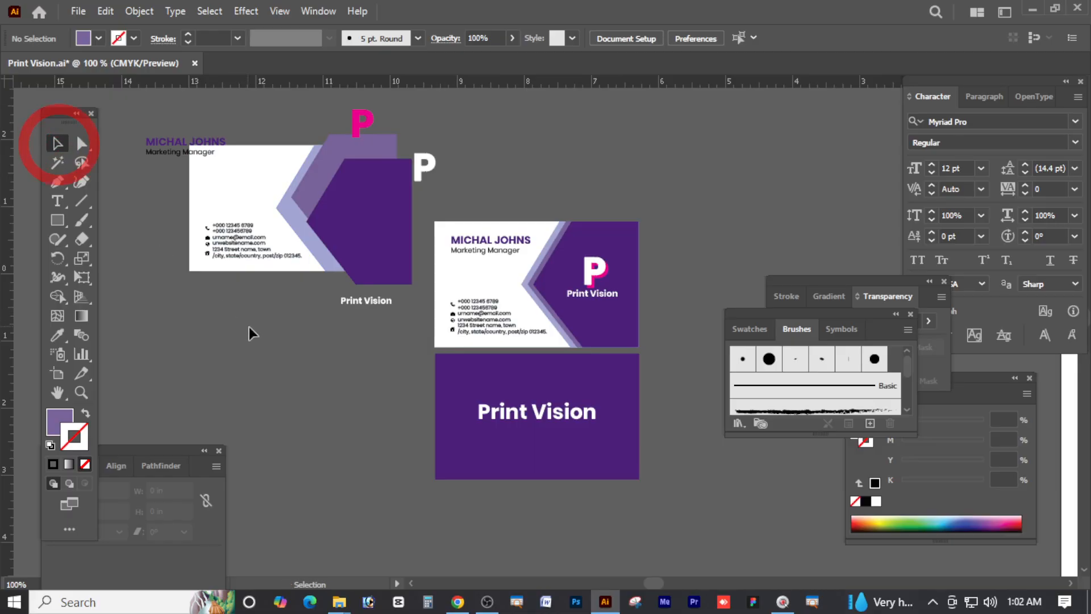
pyautogui.click(297, 341)
pyautogui.click(520, 410)
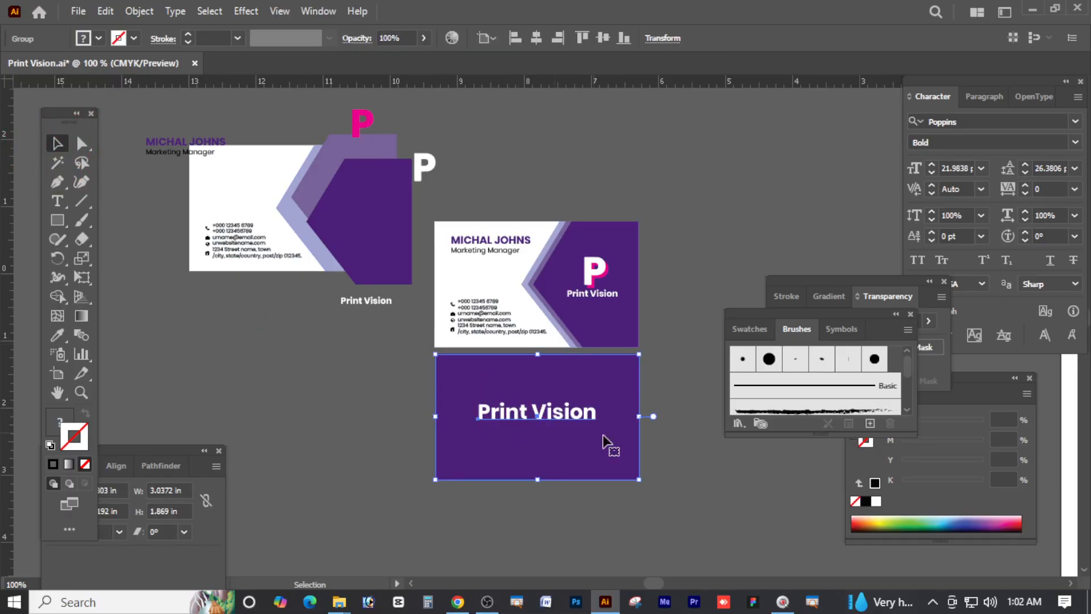
pyautogui.rightClick(540, 415)
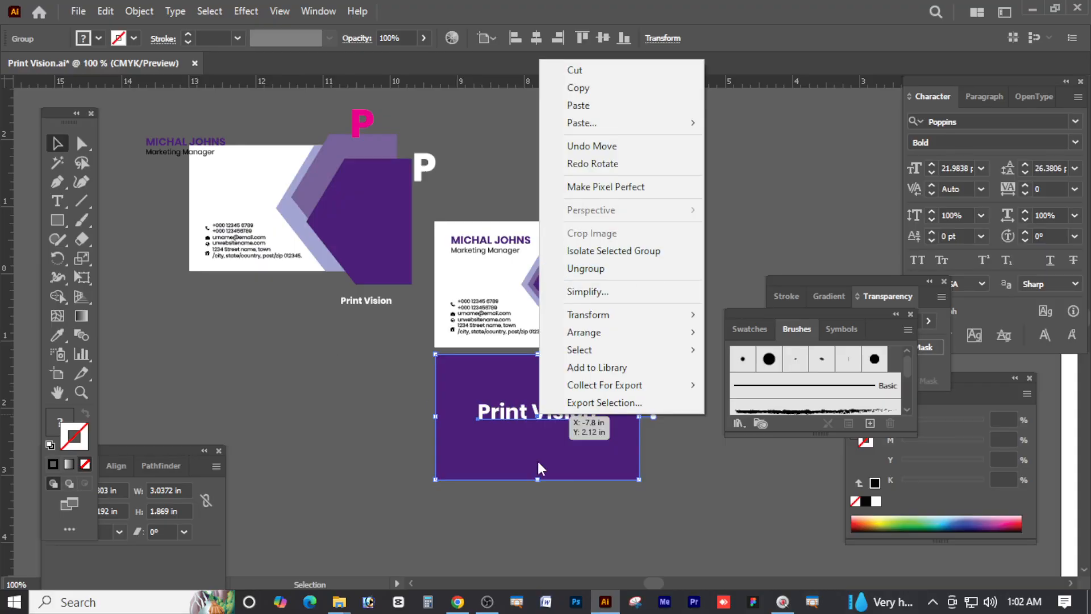
pyautogui.click(696, 520)
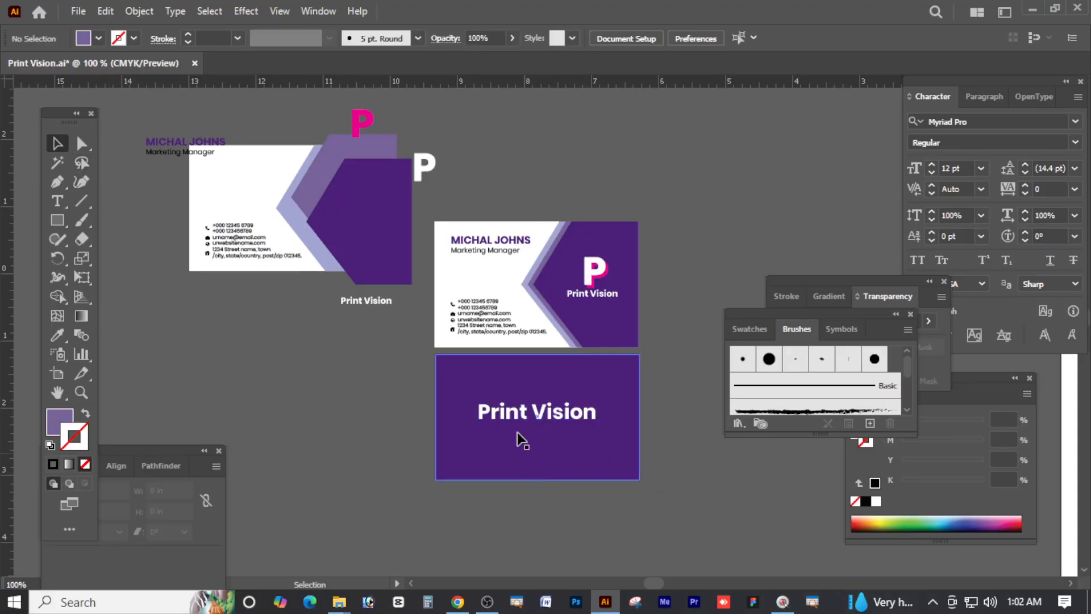
pyautogui.click(566, 418)
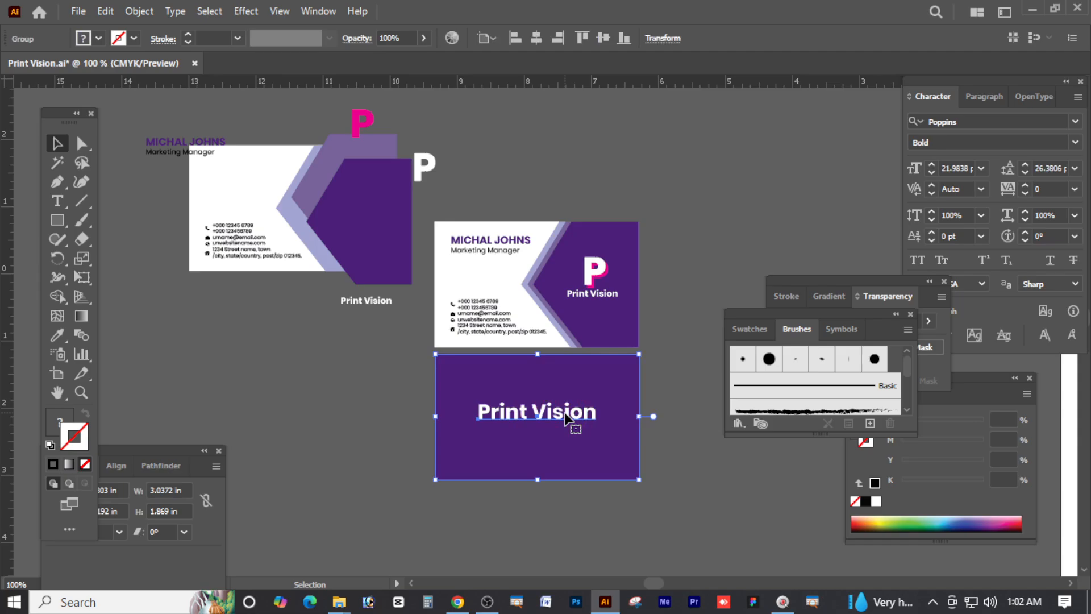
pyautogui.click(82, 144)
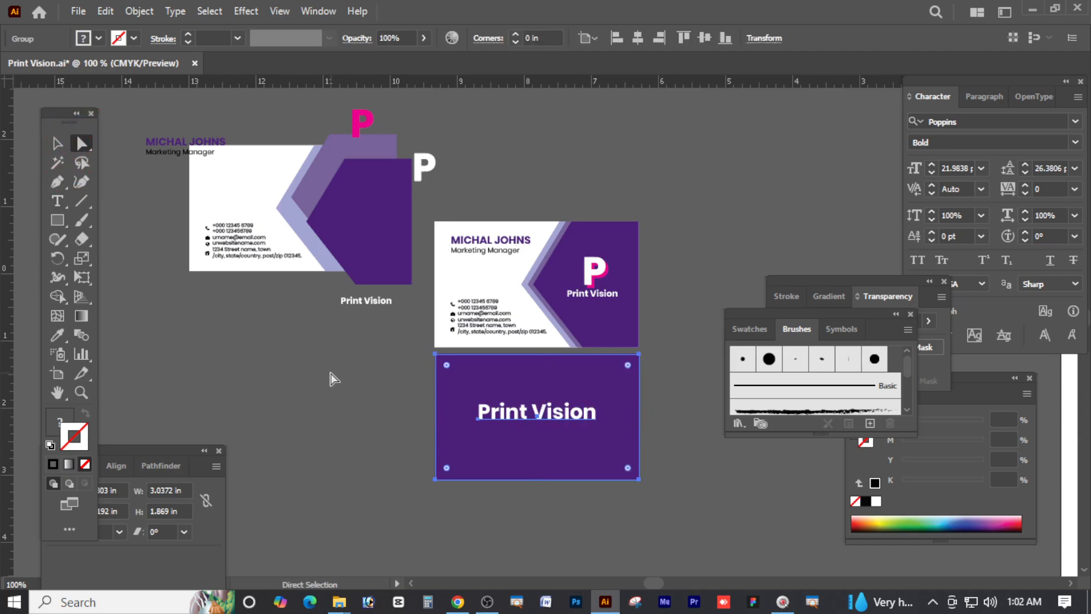
pyautogui.click(331, 373)
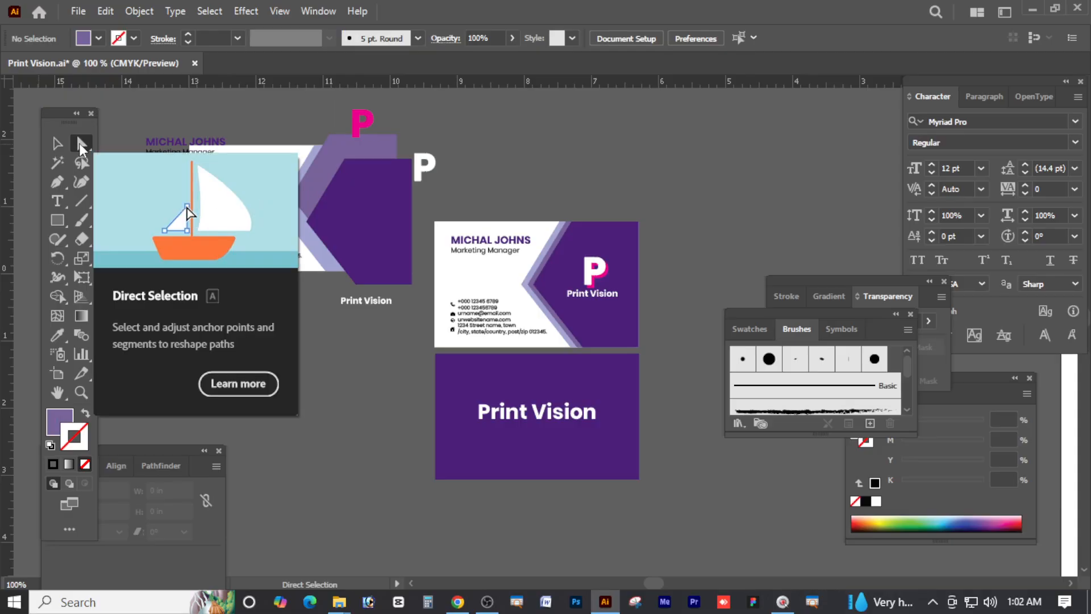
pyautogui.click(526, 417)
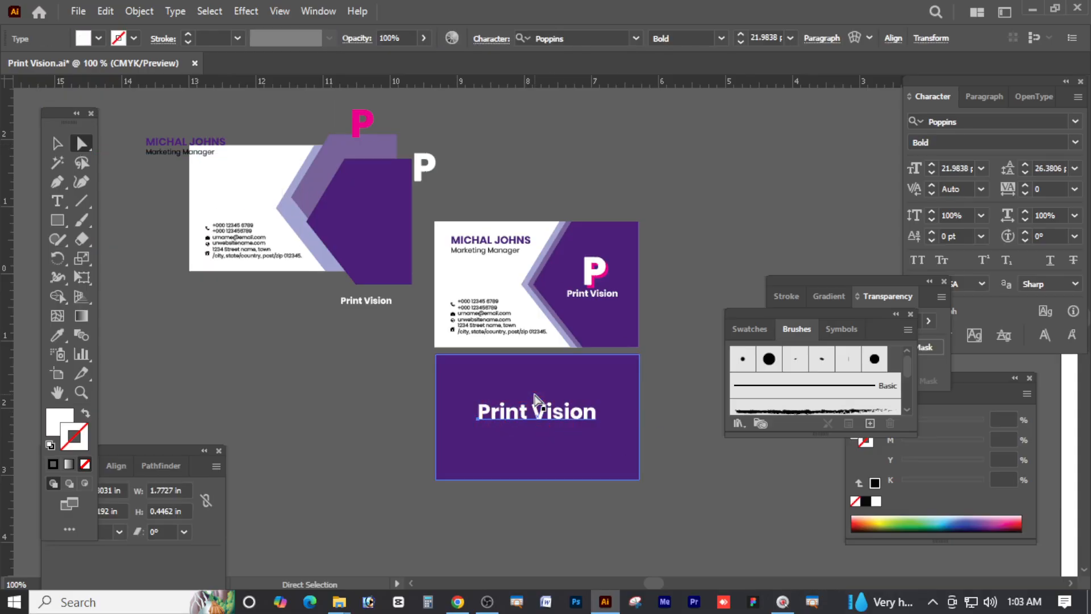
pyautogui.click(575, 364)
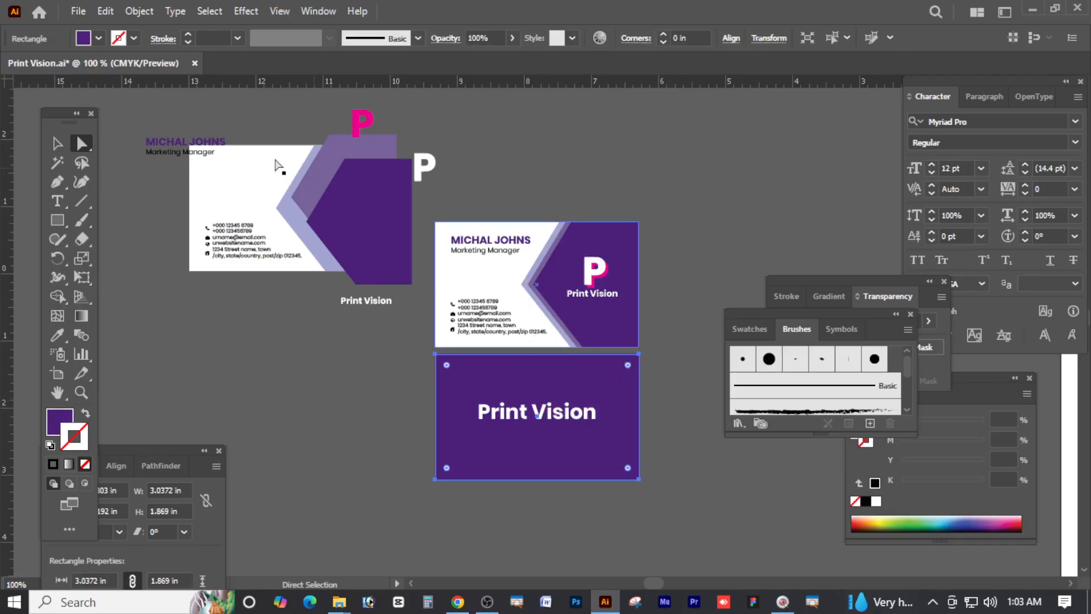
pyautogui.click(57, 143)
pyautogui.click(57, 164)
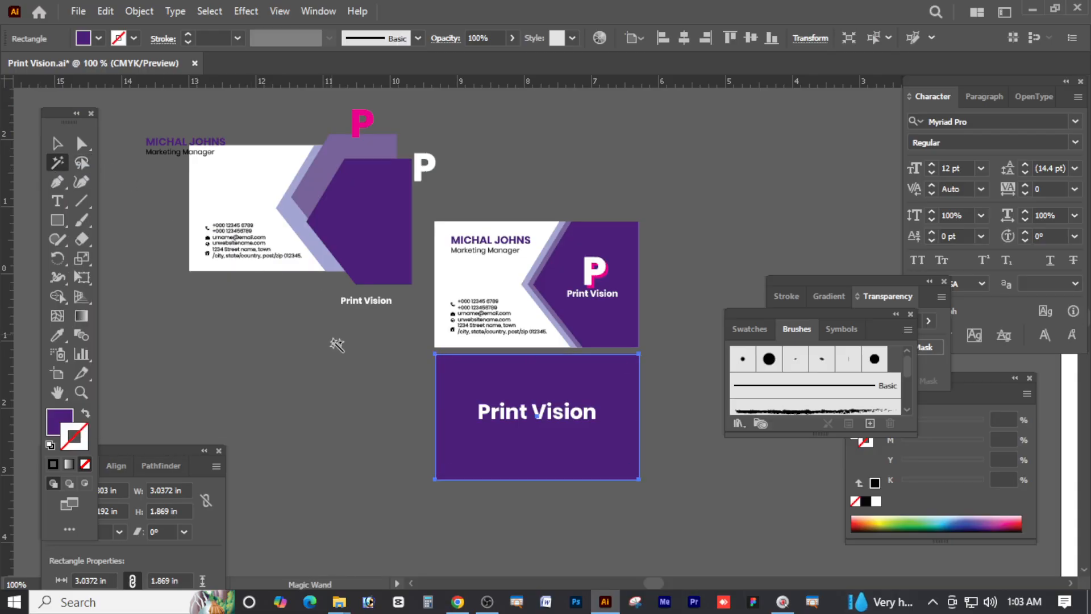
# Draw a small purple square below the left card and make two evenly spaced copies
pyautogui.click(57, 220)
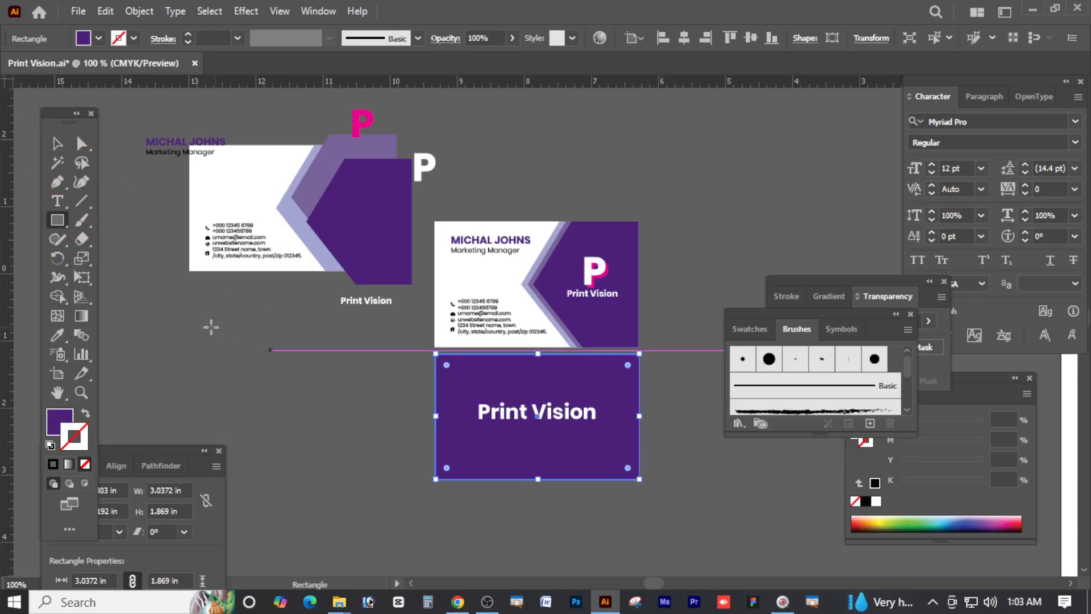
pyautogui.moveTo(201, 329)
pyautogui.mouseDown()
pyautogui.moveTo(245, 362)
pyautogui.moveTo(292, 357)
pyautogui.mouseUp()
pyautogui.click(57, 143)
pyautogui.moveTo(276, 348); pyautogui.dragTo(338, 348)
pyautogui.click(340, 418)
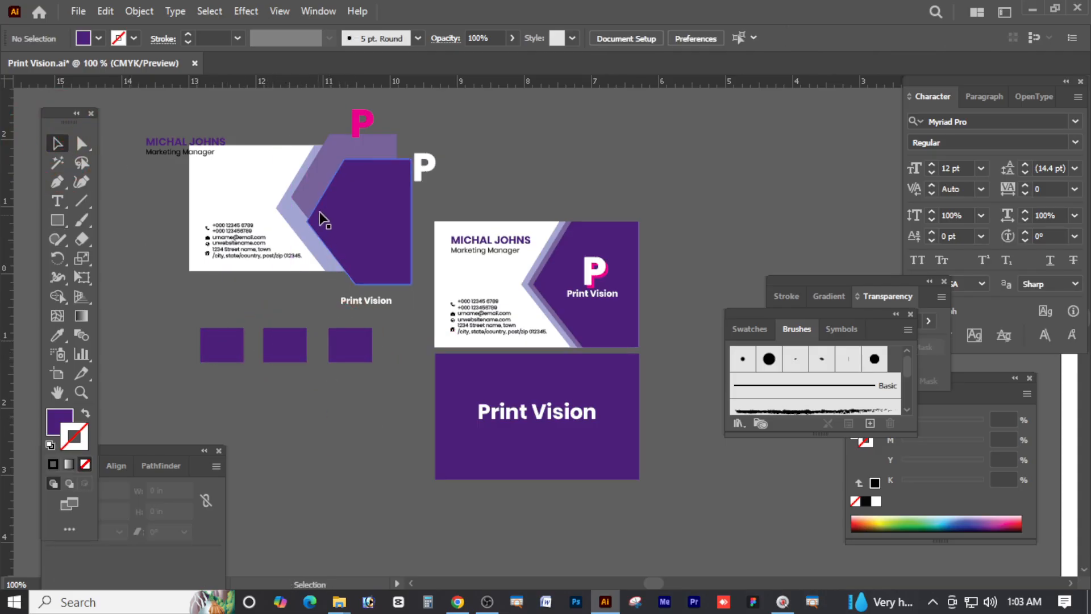
# Move the pink P aside and Magic Wand-select every dark purple object
pyautogui.moveTo(357, 124); pyautogui.dragTo(543, 123)
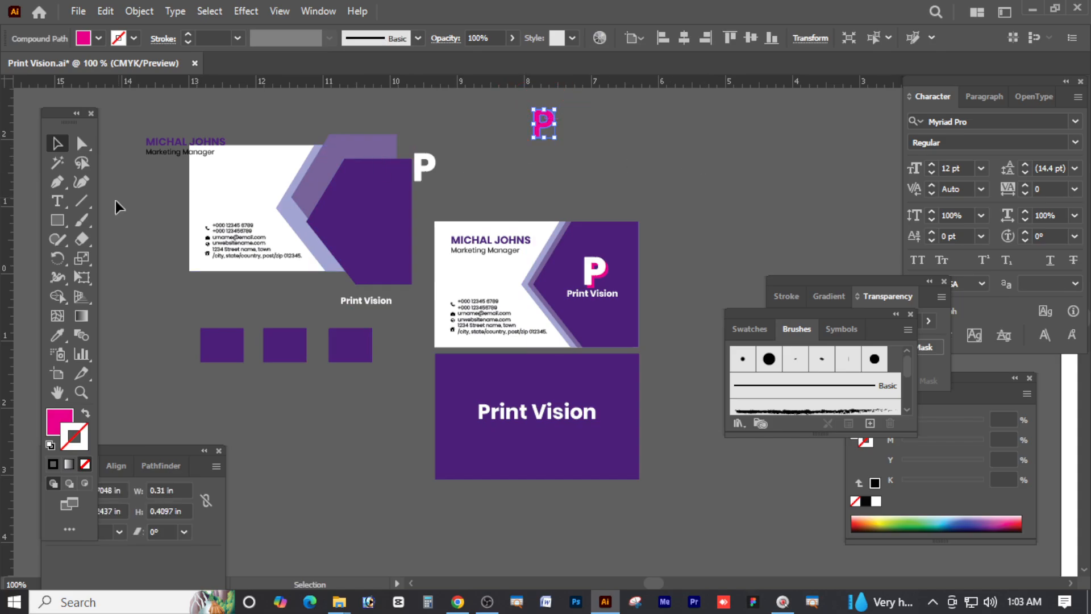
pyautogui.click(57, 165)
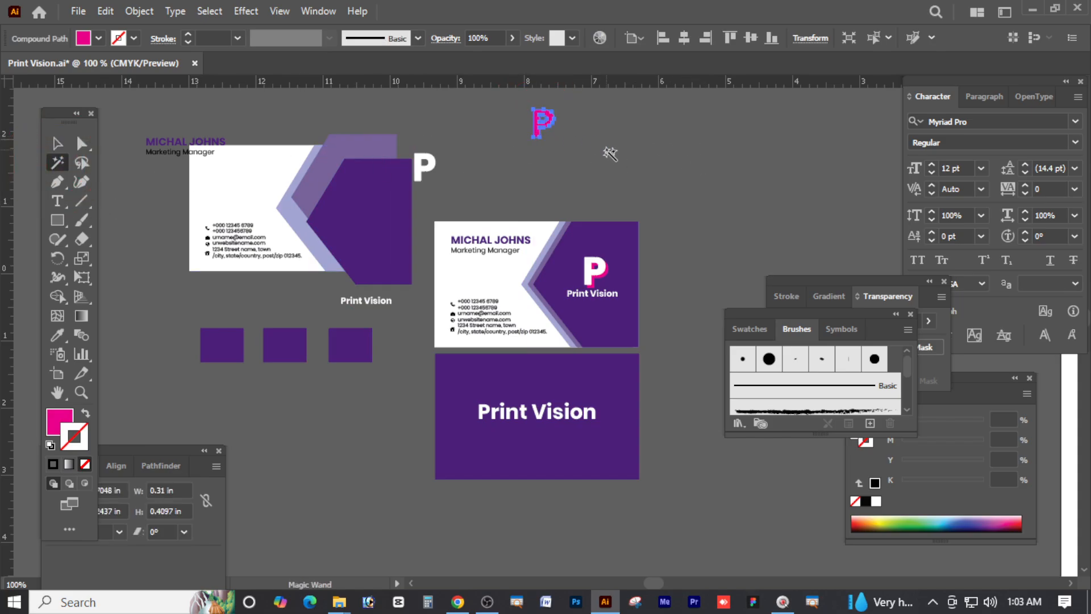
pyautogui.click(611, 153)
pyautogui.click(544, 121)
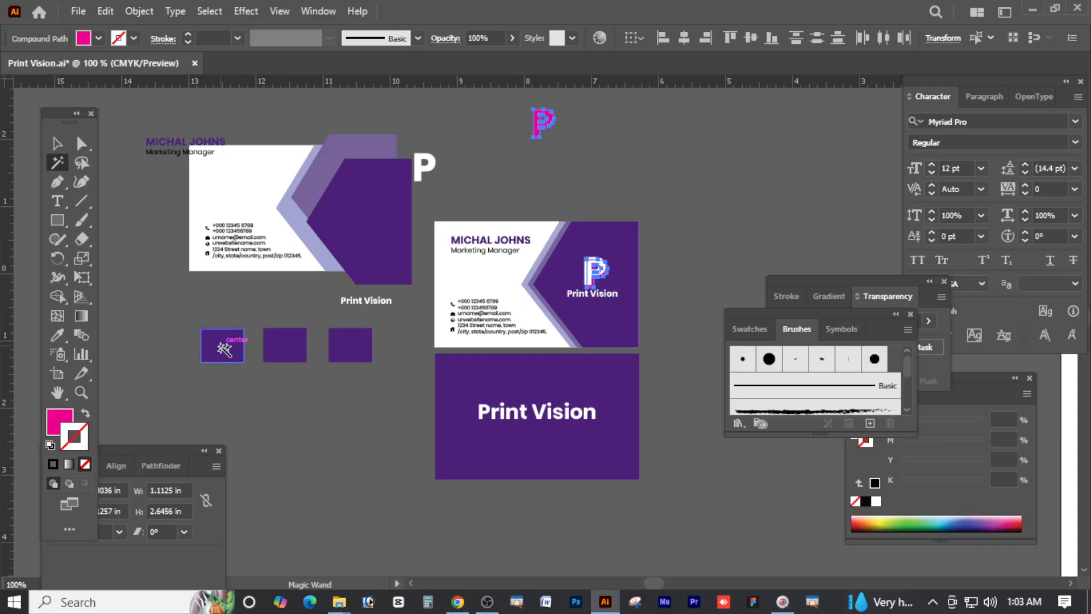
pyautogui.click(223, 347)
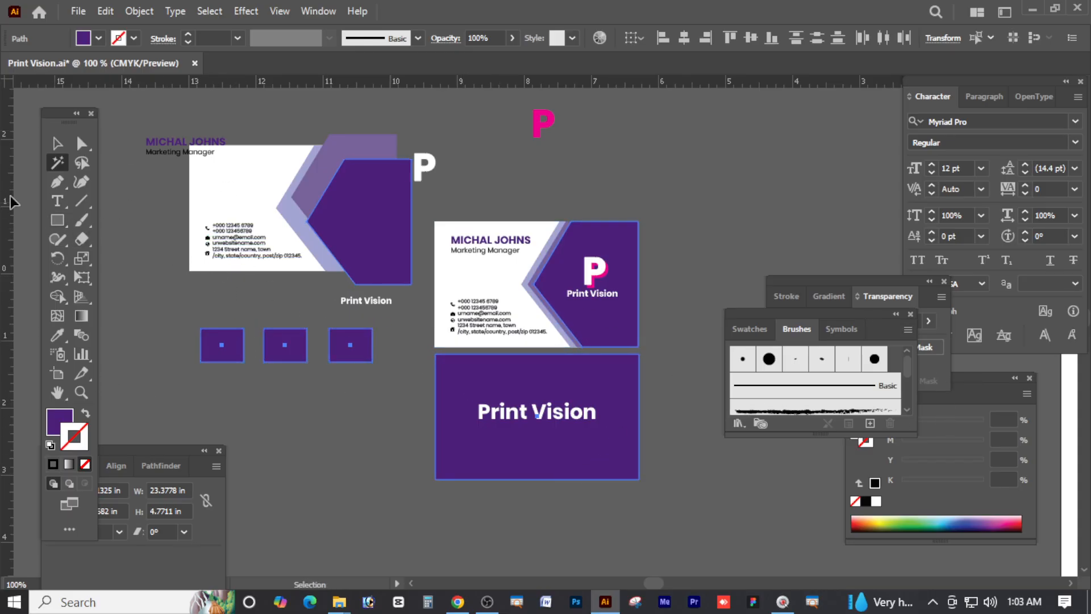
pyautogui.click(57, 143)
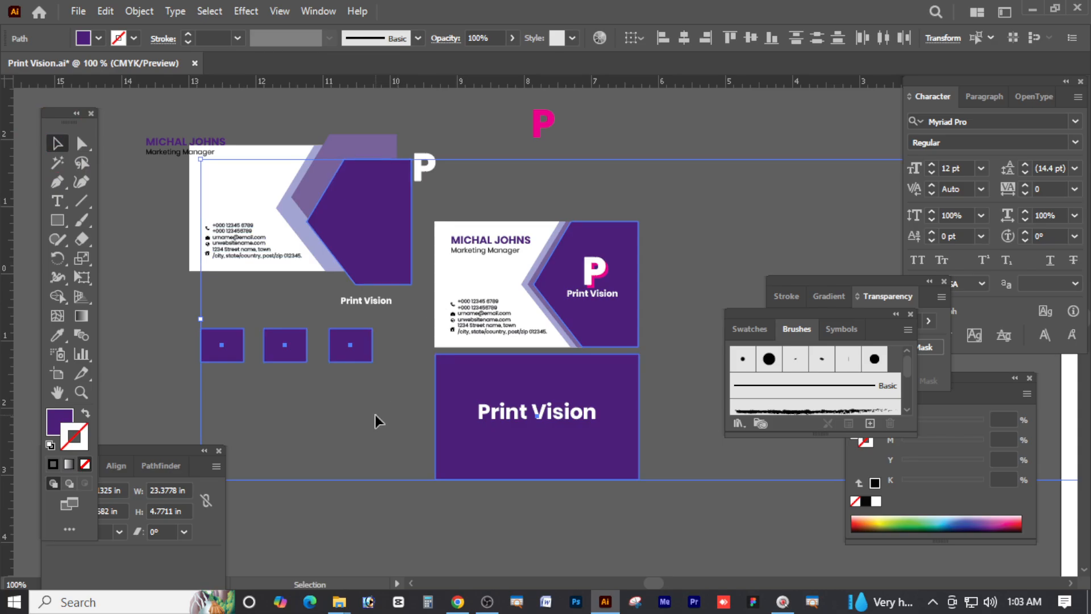
pyautogui.click(375, 415)
pyautogui.click(57, 163)
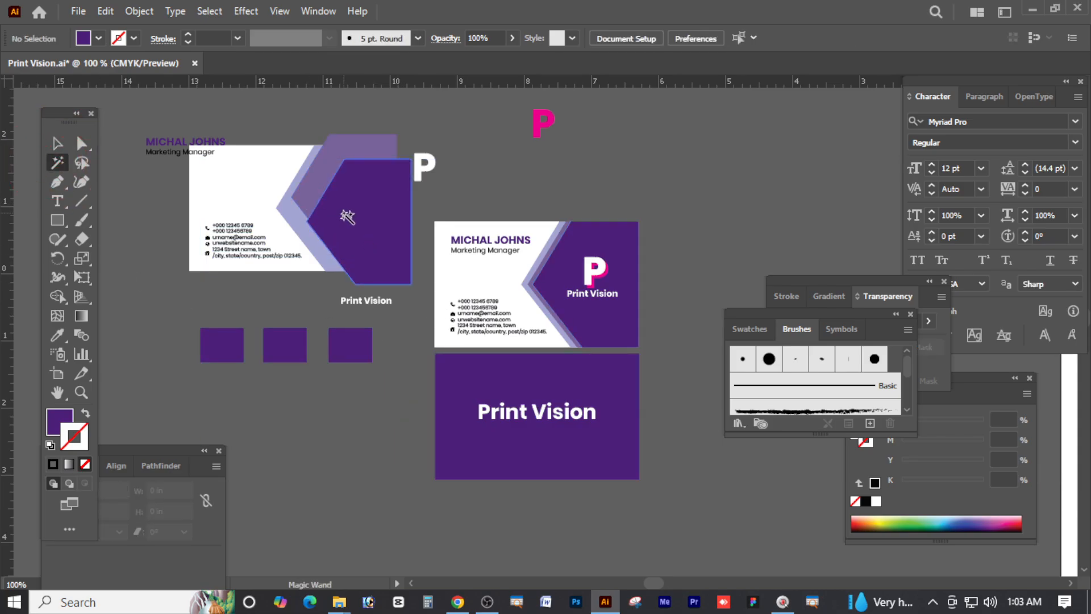
pyautogui.click(353, 222)
# Recolour the selected purple to C 69, M 100, Y 0, K 39
pyautogui.click(55, 425)
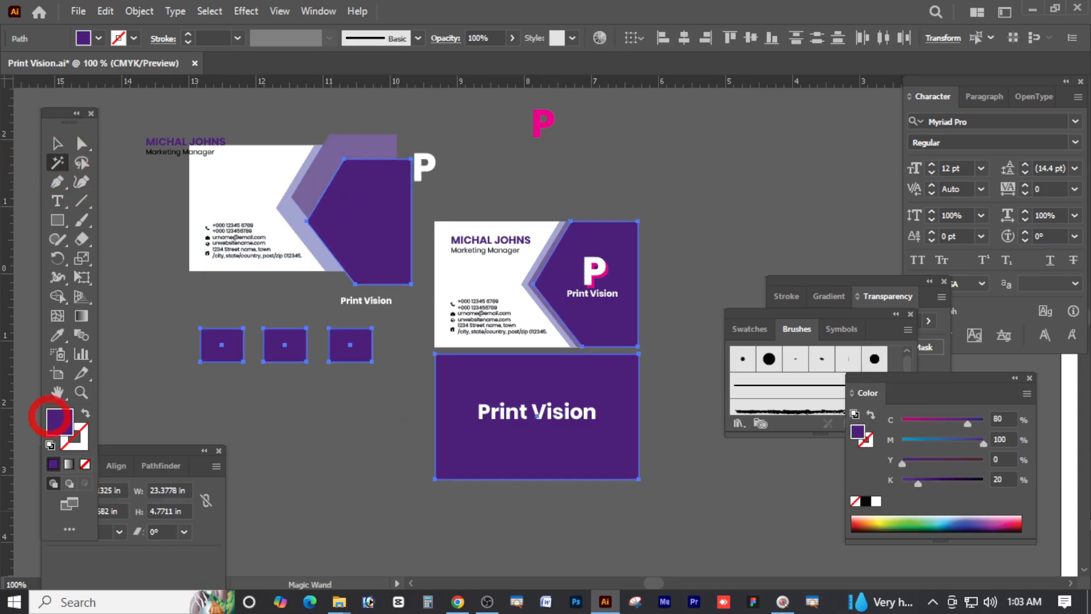
pyautogui.moveTo(953, 424); pyautogui.dragTo(944, 424)
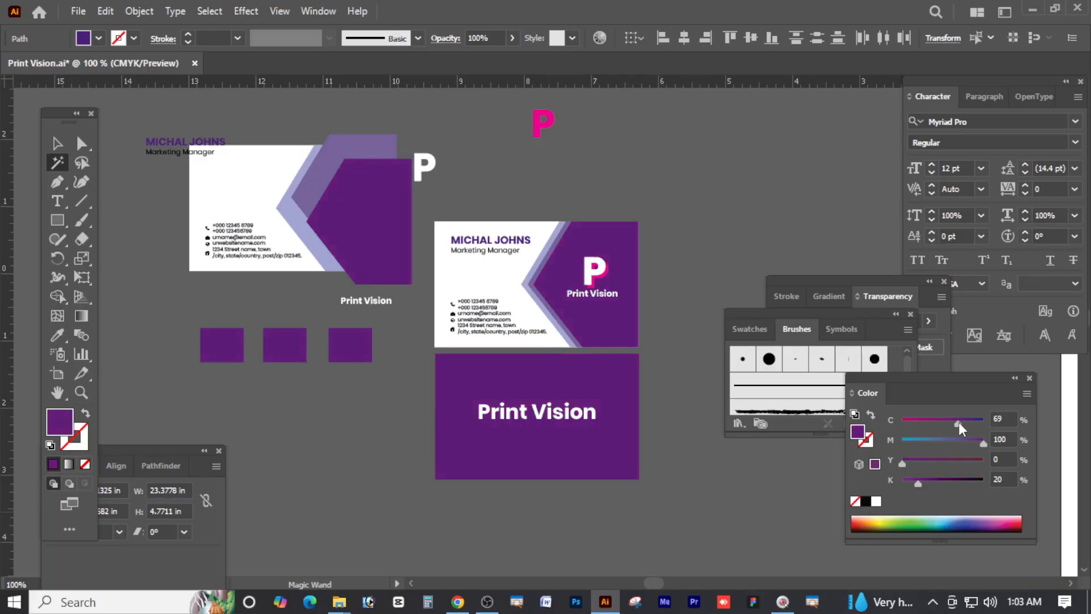
pyautogui.moveTo(917, 484); pyautogui.dragTo(933, 484)
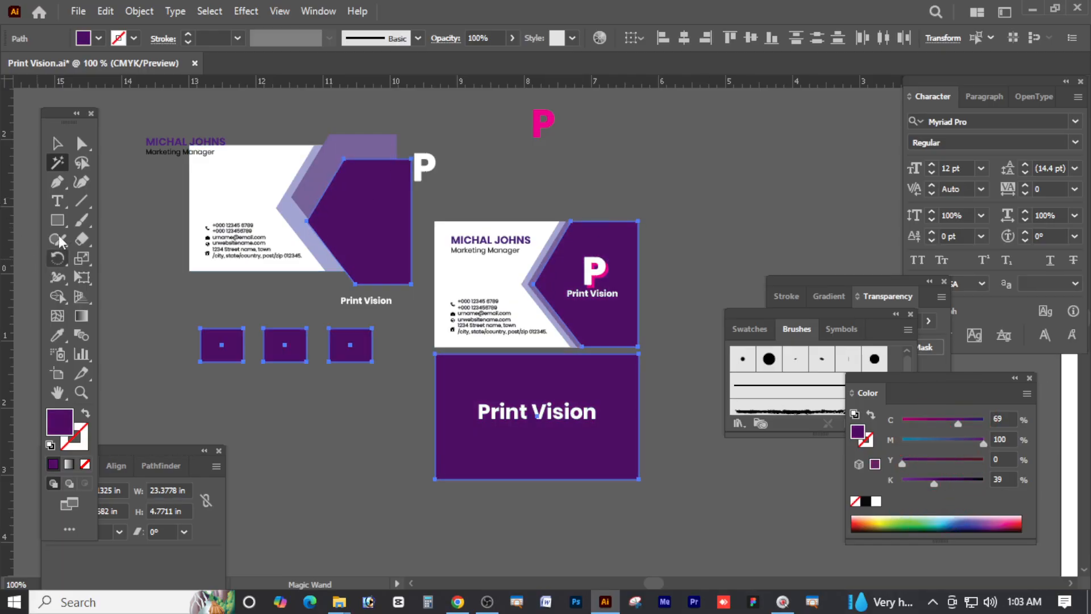
pyautogui.click(54, 182)
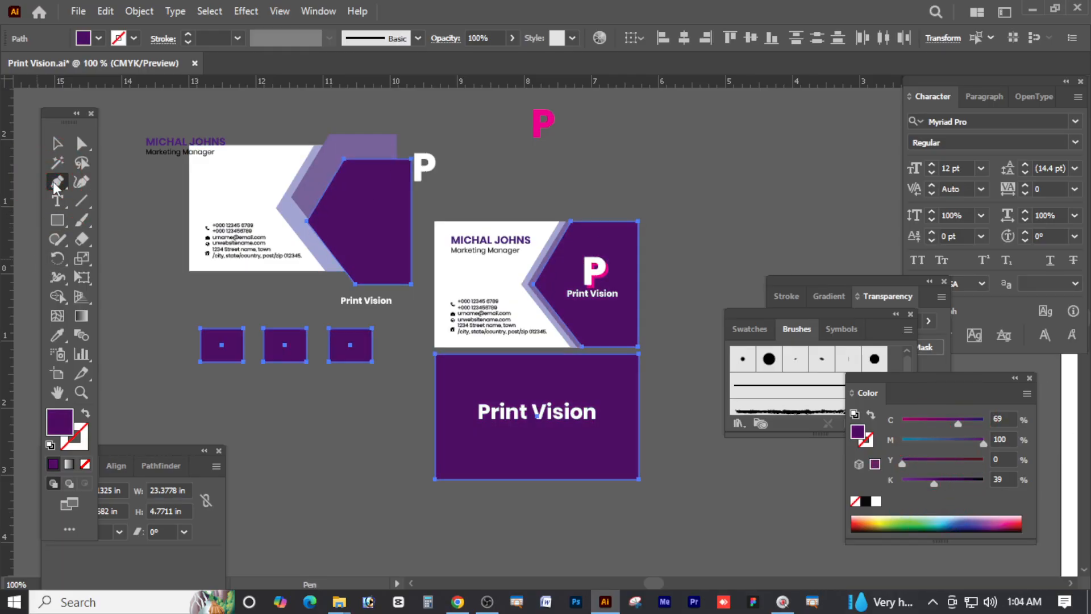
# Draw a closed wave shape with a curved top and flat bottom below the squares
pyautogui.scroll(-3, 318, 449)
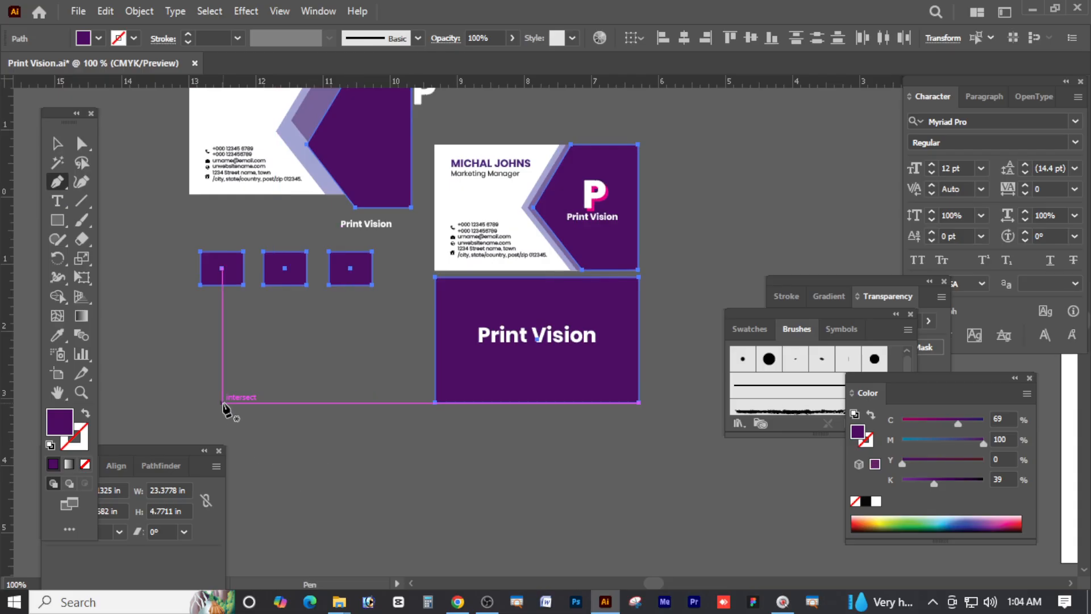
pyautogui.click(222, 403)
pyautogui.moveTo(319, 368); pyautogui.dragTo(390, 411)
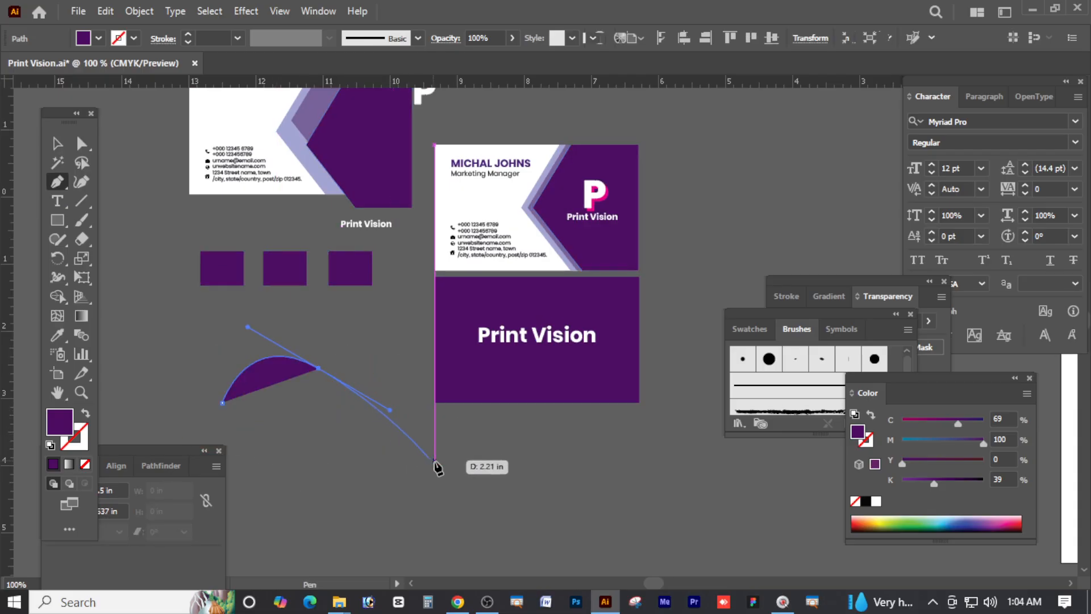
pyautogui.moveTo(421, 375); pyautogui.dragTo(438, 354)
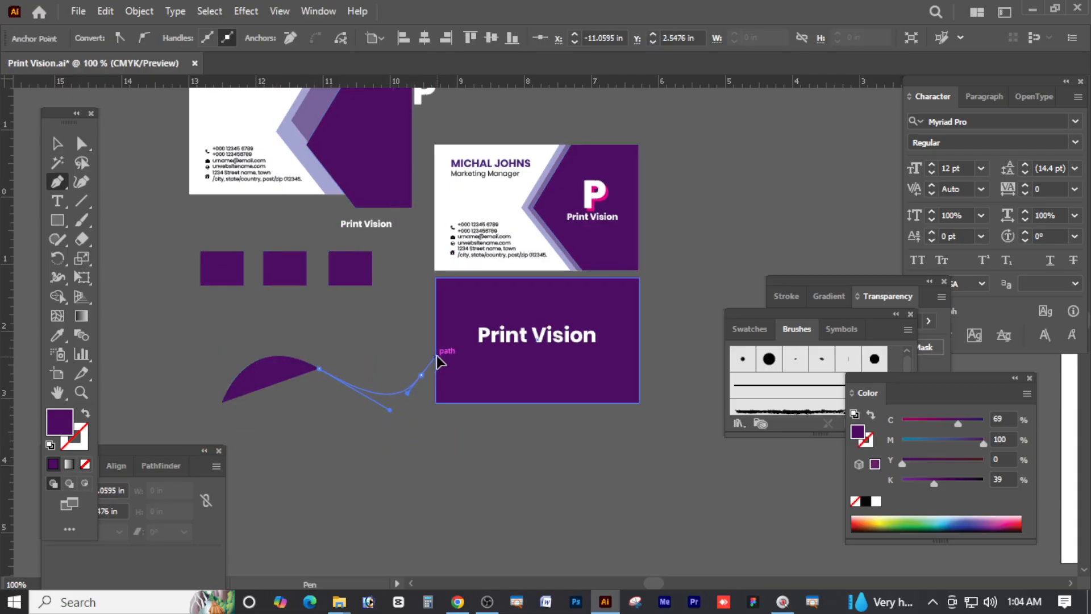
pyautogui.click(420, 375)
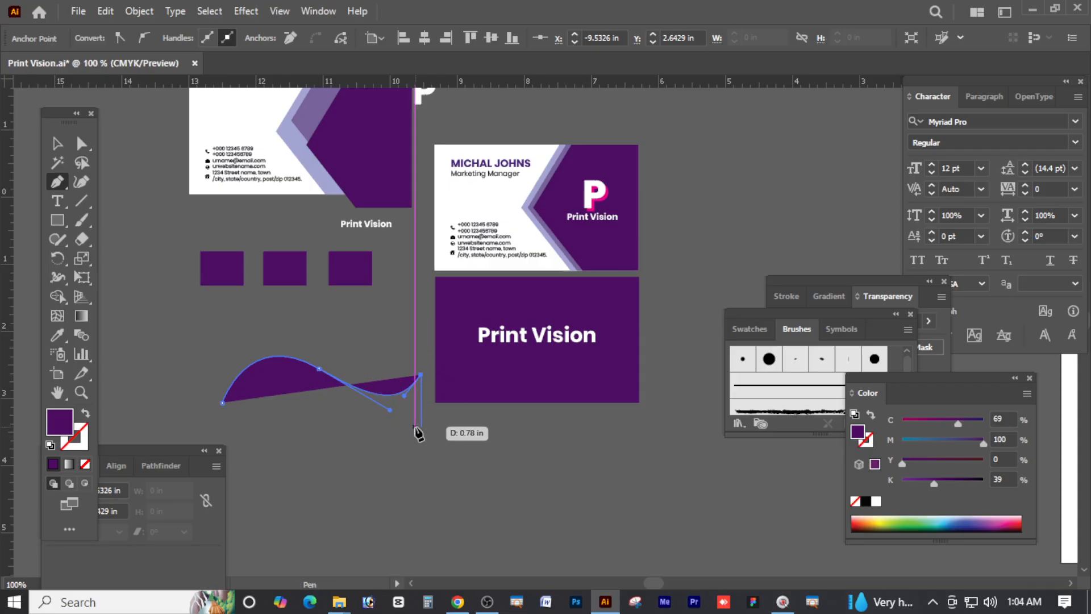
pyautogui.keyDown('shift'); pyautogui.click(420, 425); pyautogui.keyUp('shift')
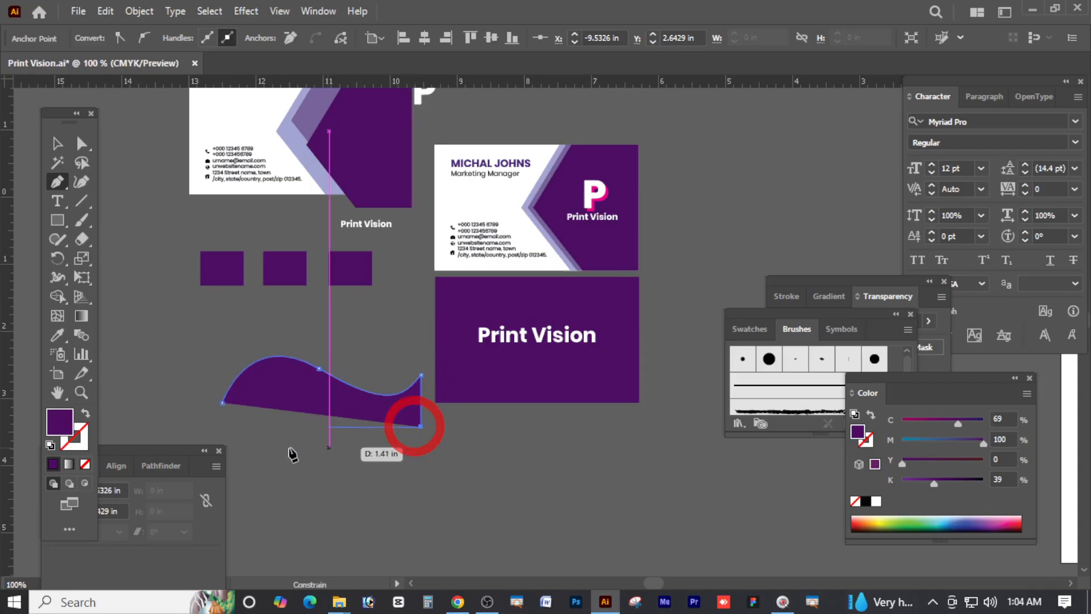
pyautogui.keyDown('shift'); pyautogui.click(222, 427); pyautogui.keyUp('shift')
pyautogui.click(223, 404)
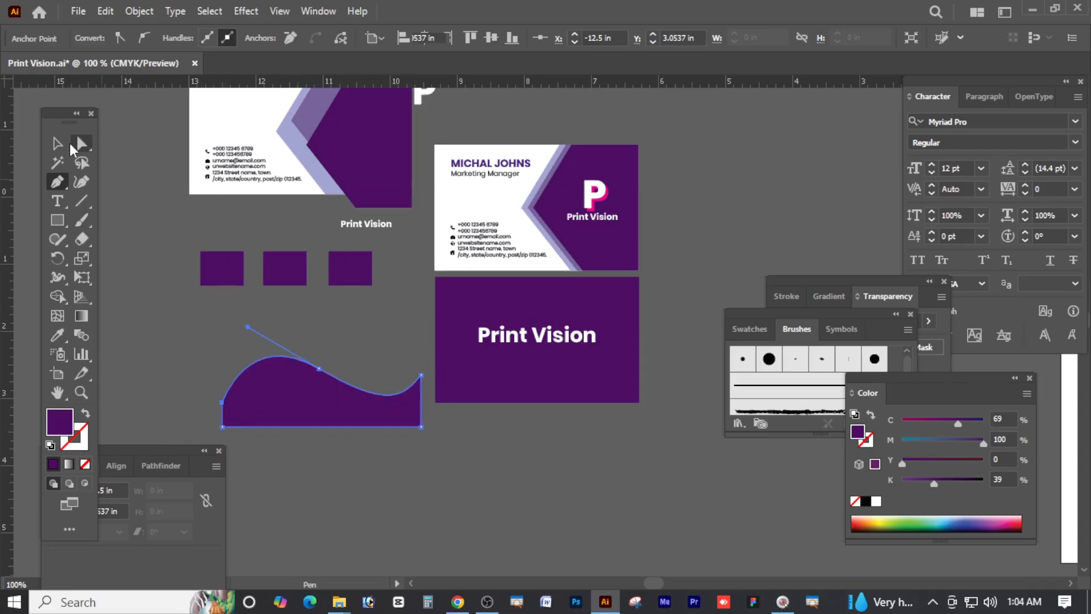
# Move the wave down-right and add a copy rotated 180° above it
pyautogui.click(81, 144)
pyautogui.scroll(-3, 348, 291)
pyautogui.click(57, 143)
pyautogui.moveTo(340, 321); pyautogui.dragTo(427, 369)
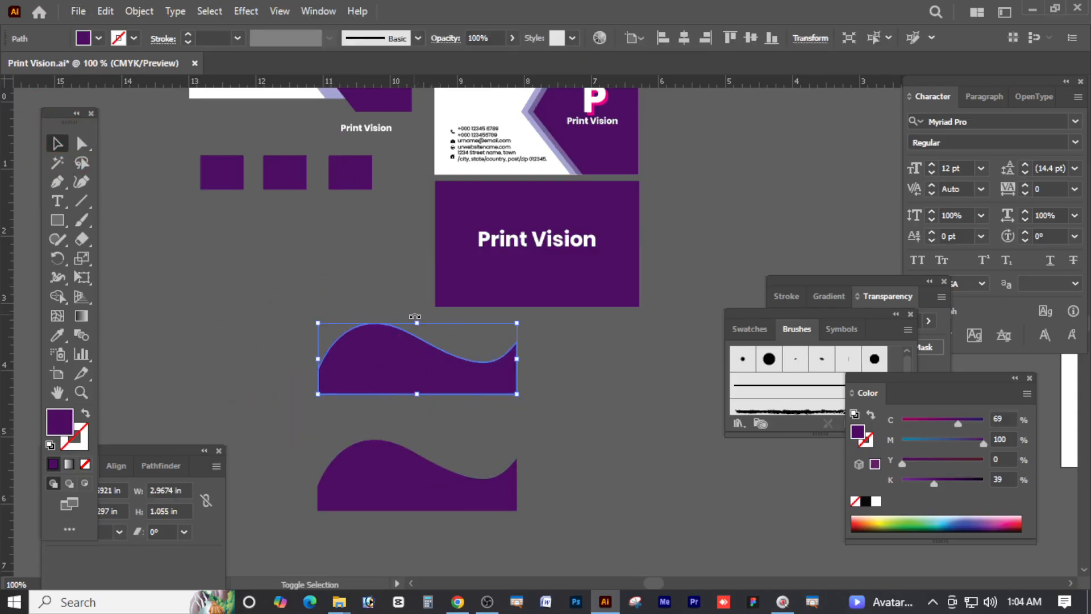
pyautogui.keyDown('shift'); pyautogui.moveTo(415, 317); pyautogui.dragTo(407, 449); pyautogui.keyUp('shift')
pyautogui.moveTo(471, 363); pyautogui.dragTo(472, 393)
pyautogui.click(615, 438)
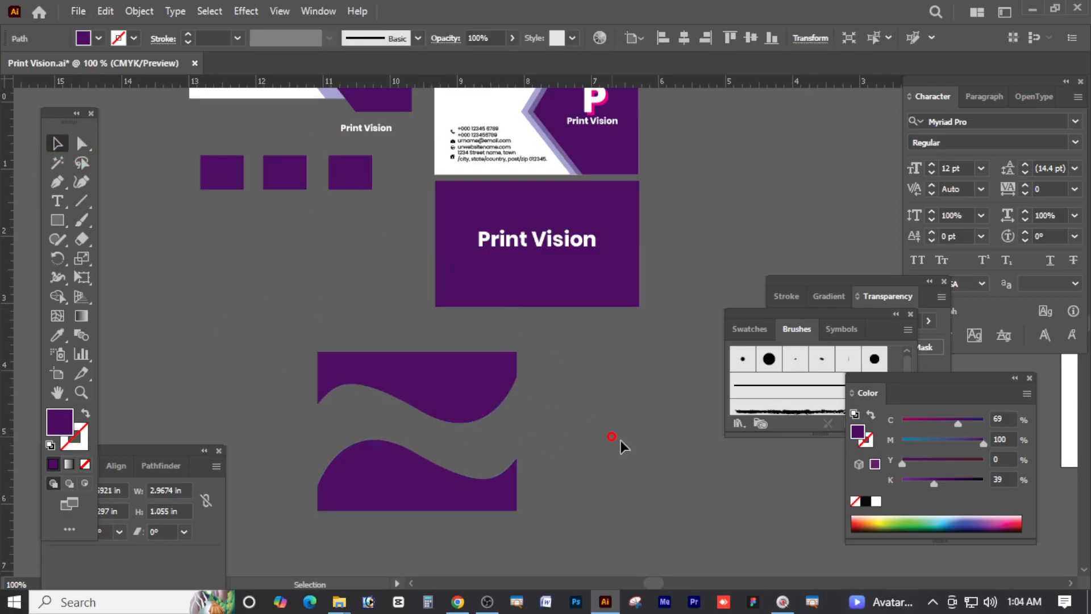
# Widen both wave shapes evenly, then select them together and delete them
pyautogui.moveTo(560, 387); pyautogui.dragTo(365, 479)
pyautogui.keyDown('alt'); pyautogui.moveTo(517, 434); pyautogui.dragTo(529, 434); pyautogui.keyUp('alt')
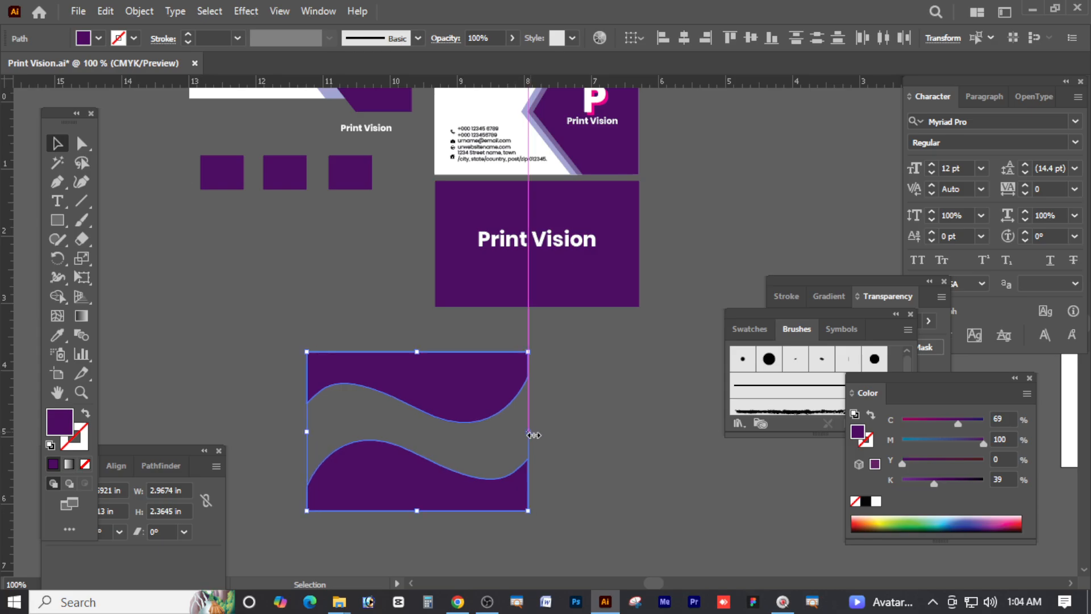
pyautogui.click(621, 446)
pyautogui.moveTo(612, 374); pyautogui.dragTo(380, 501)
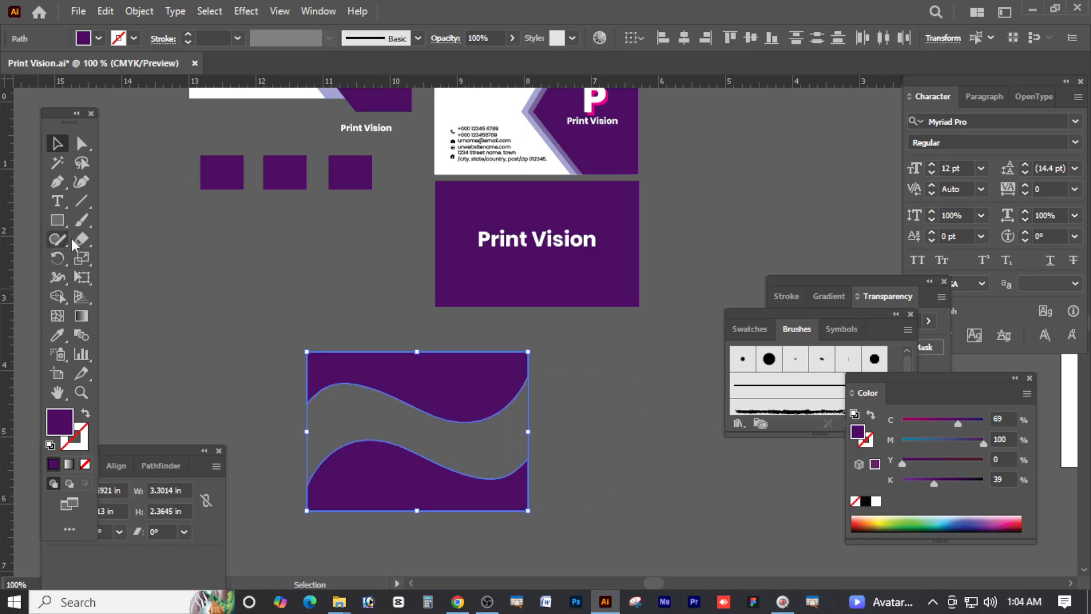
pyautogui.press('Delete')
pyautogui.click(80, 182)
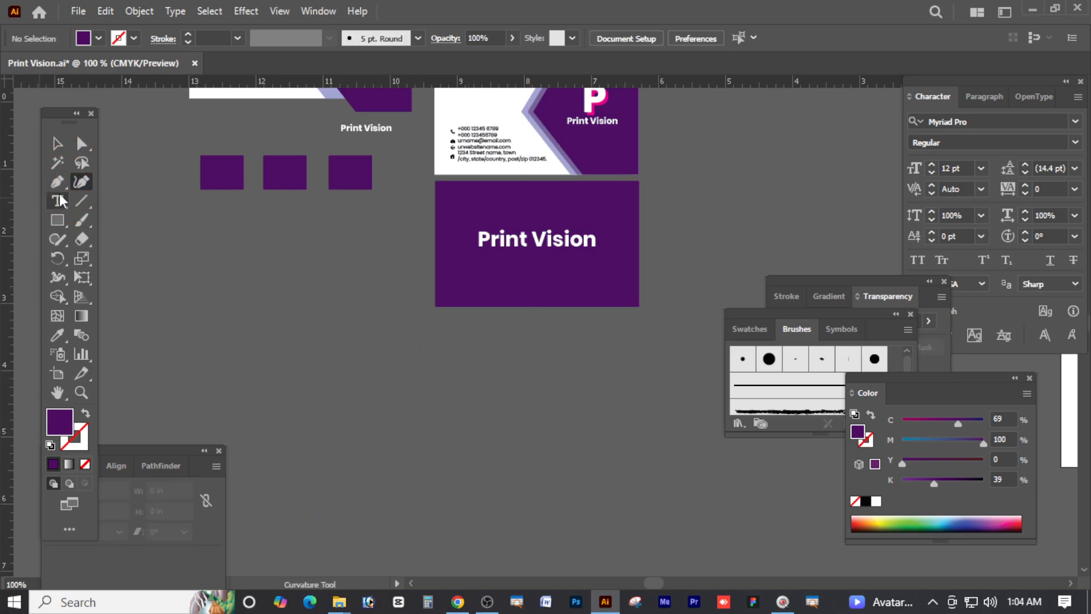
pyautogui.click(57, 182)
pyautogui.click(213, 374)
pyautogui.moveTo(281, 274); pyautogui.dragTo(395, 333)
pyautogui.moveTo(495, 384)
pyautogui.mouseDown()
pyautogui.moveTo(511, 343)
pyautogui.moveTo(628, 324)
pyautogui.mouseUp()
pyautogui.click(79, 180)
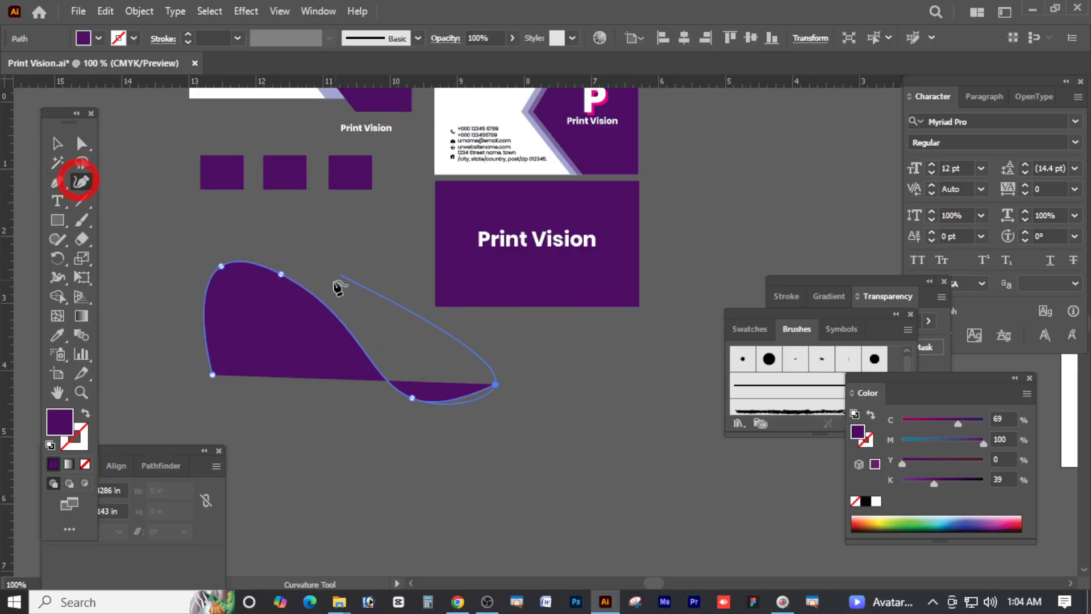
pyautogui.moveTo(282, 275); pyautogui.dragTo(291, 248)
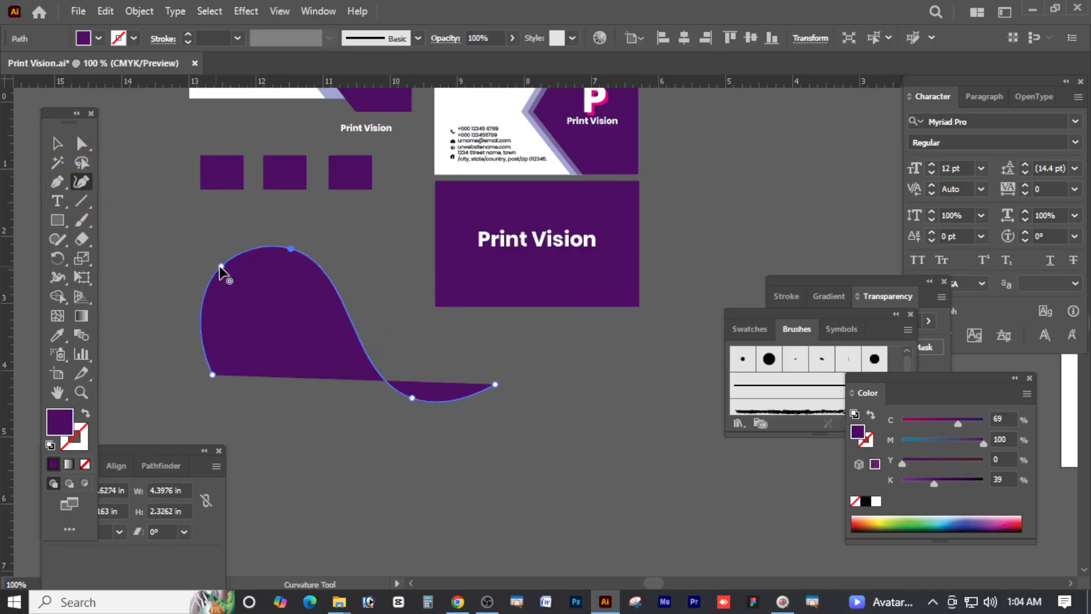
pyautogui.moveTo(221, 266); pyautogui.dragTo(204, 258)
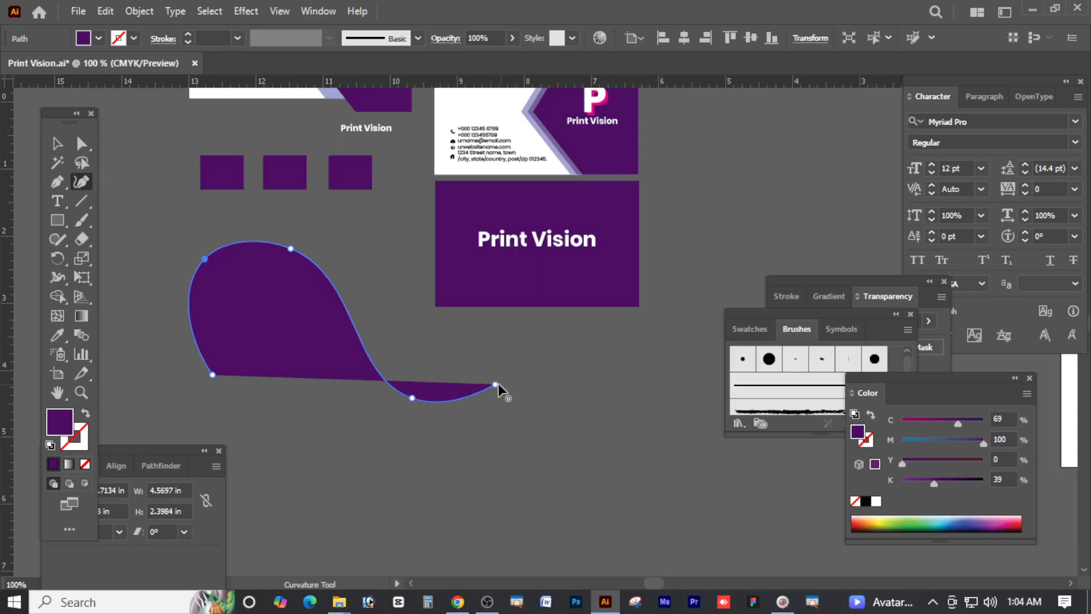
pyautogui.moveTo(497, 385); pyautogui.dragTo(506, 370)
pyautogui.click(55, 142)
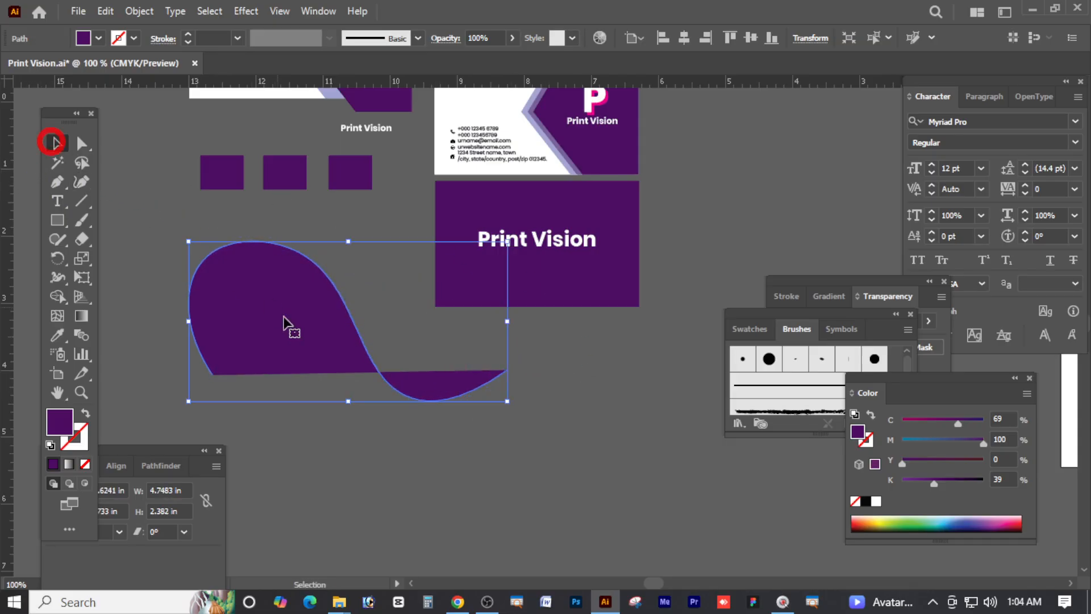
pyautogui.press('Delete')
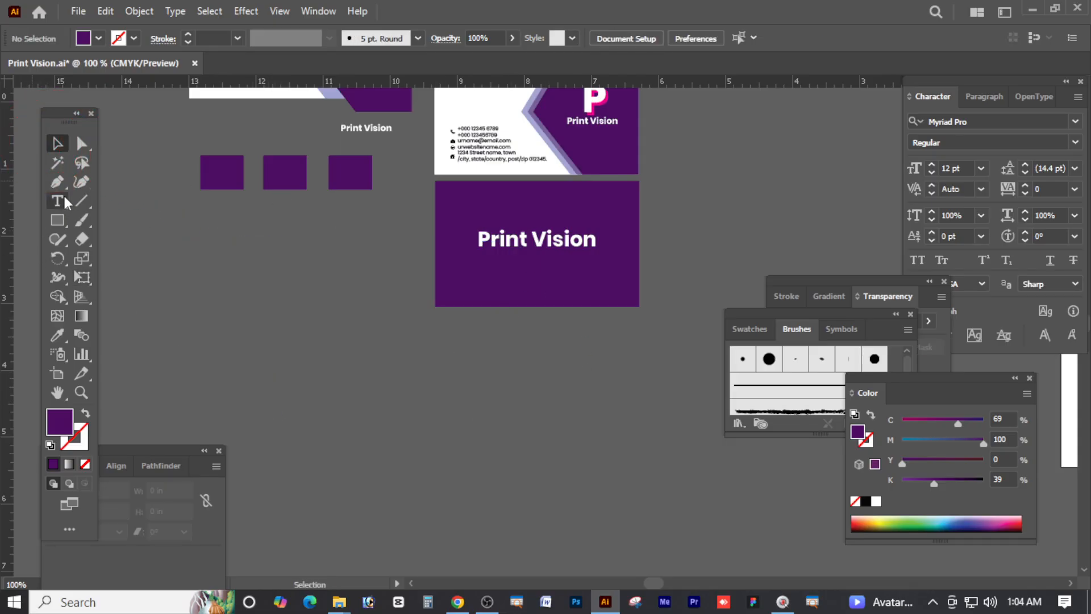
pyautogui.click(63, 199)
pyautogui.click(312, 319)
pyautogui.write('তাক্তিকবক্যবিকব')
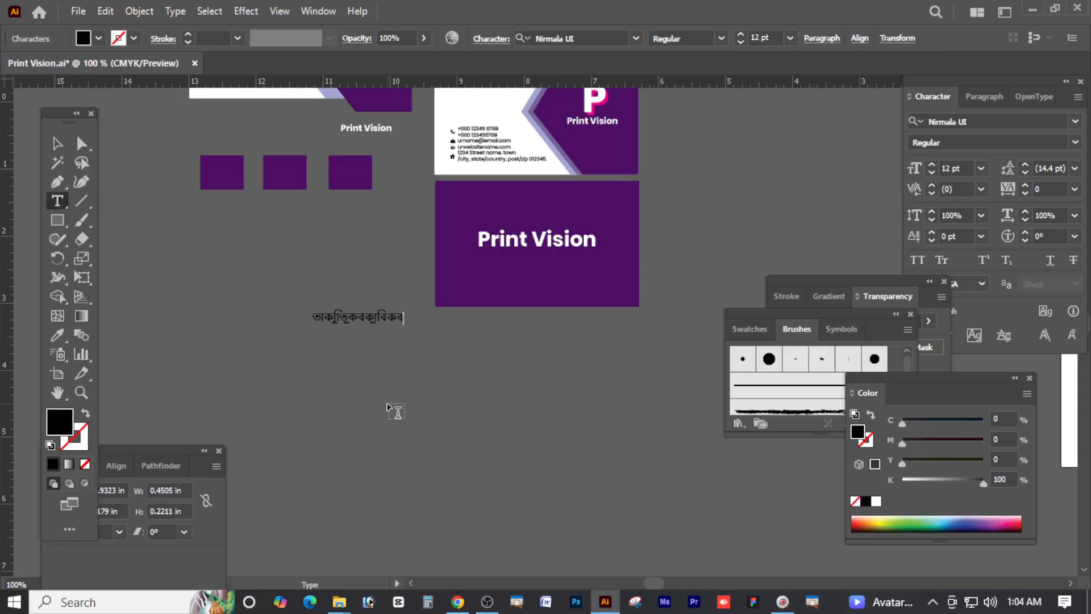
pyautogui.hotkey('ctrl', 'a')
pyautogui.write('কাবা')
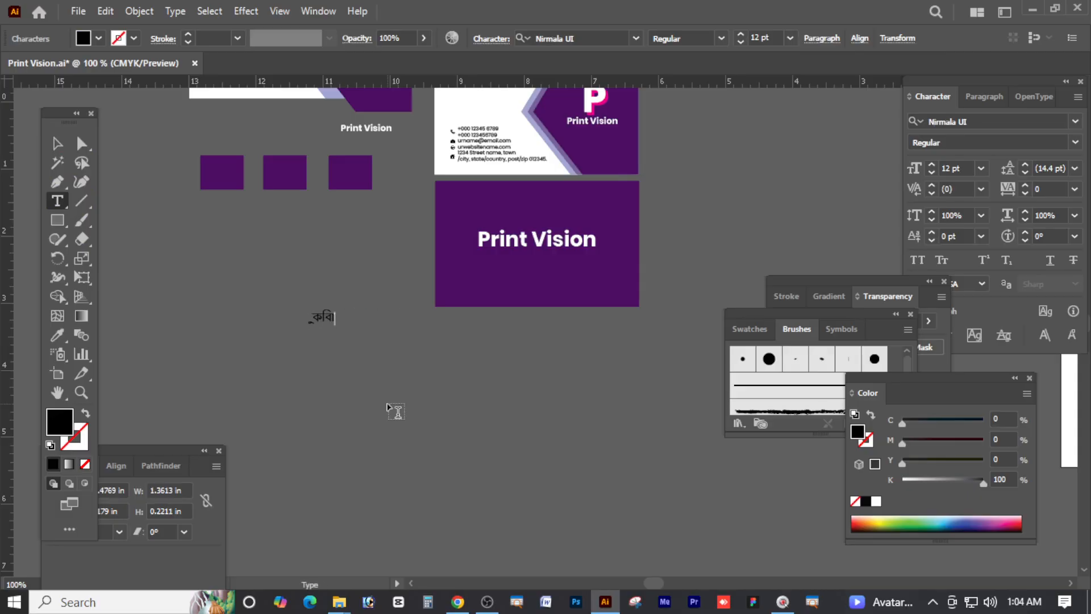
pyautogui.press('Escape')
pyautogui.press('Delete')
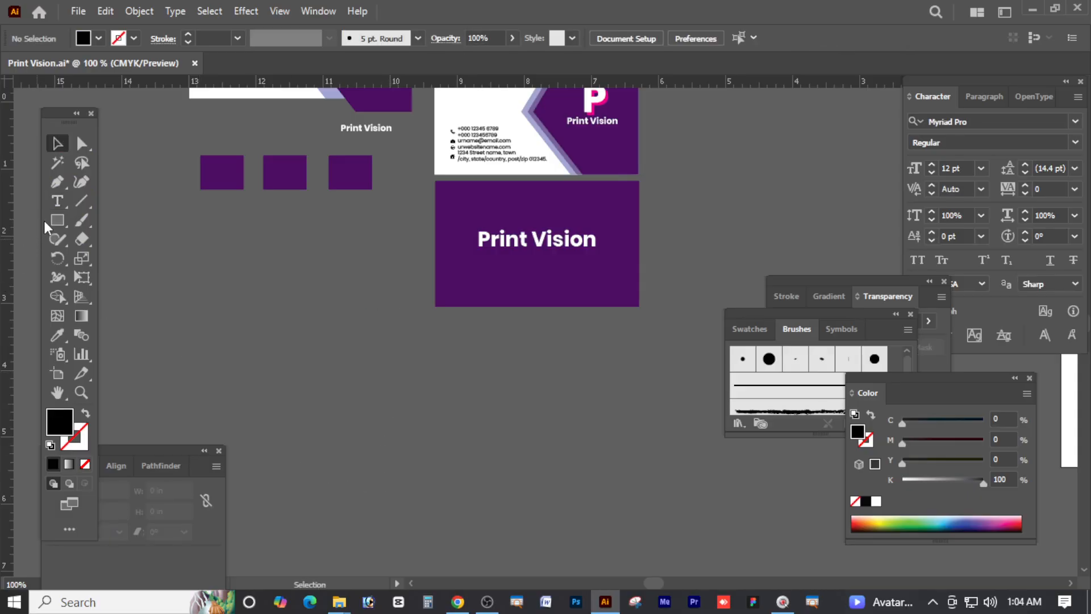
pyautogui.click(83, 200)
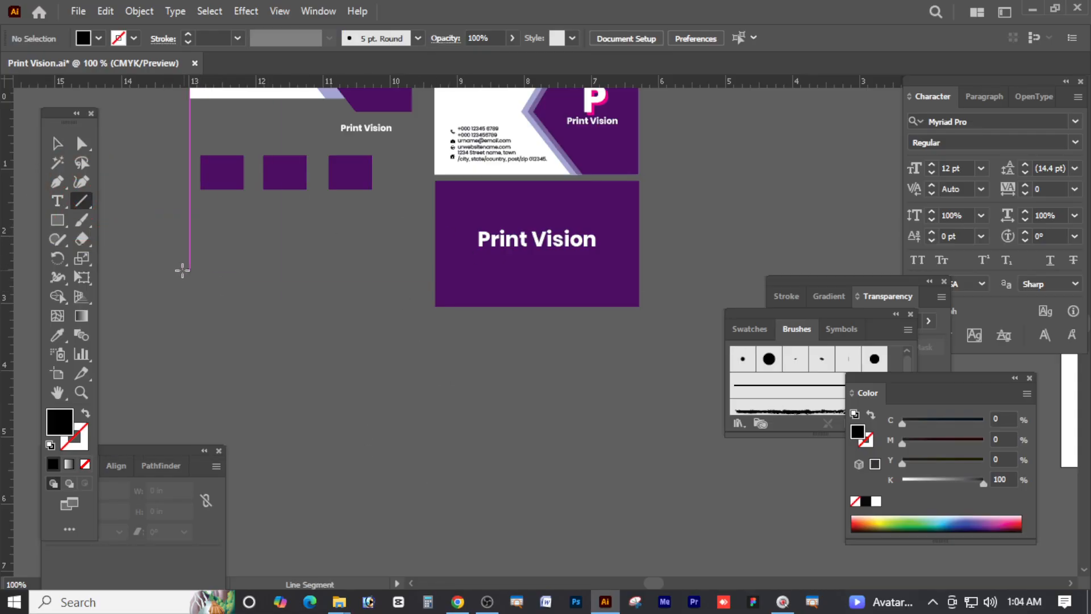
pyautogui.moveTo(172, 276); pyautogui.dragTo(373, 276)
pyautogui.click(57, 143)
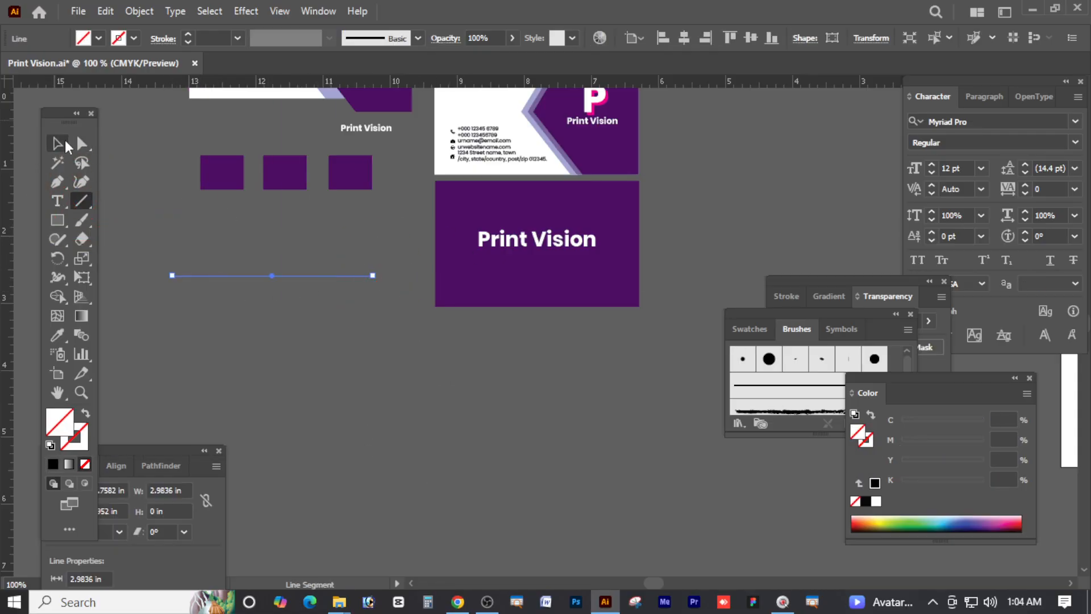
pyautogui.click(83, 436)
pyautogui.click(53, 464)
pyautogui.click(325, 333)
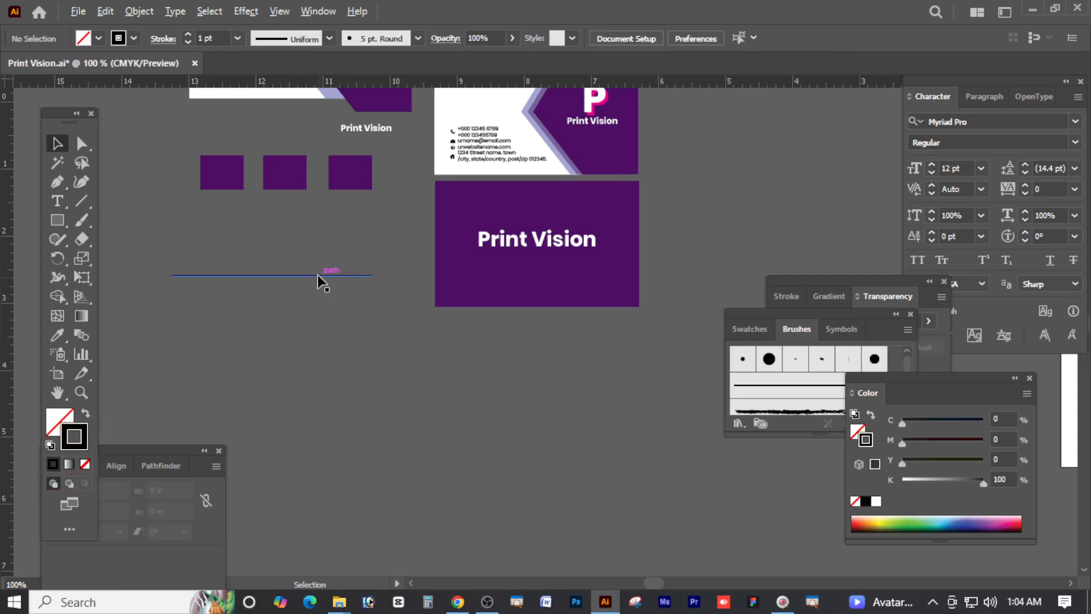
pyautogui.moveTo(316, 278); pyautogui.dragTo(309, 301)
pyautogui.hotkey('ctrl', 'd')
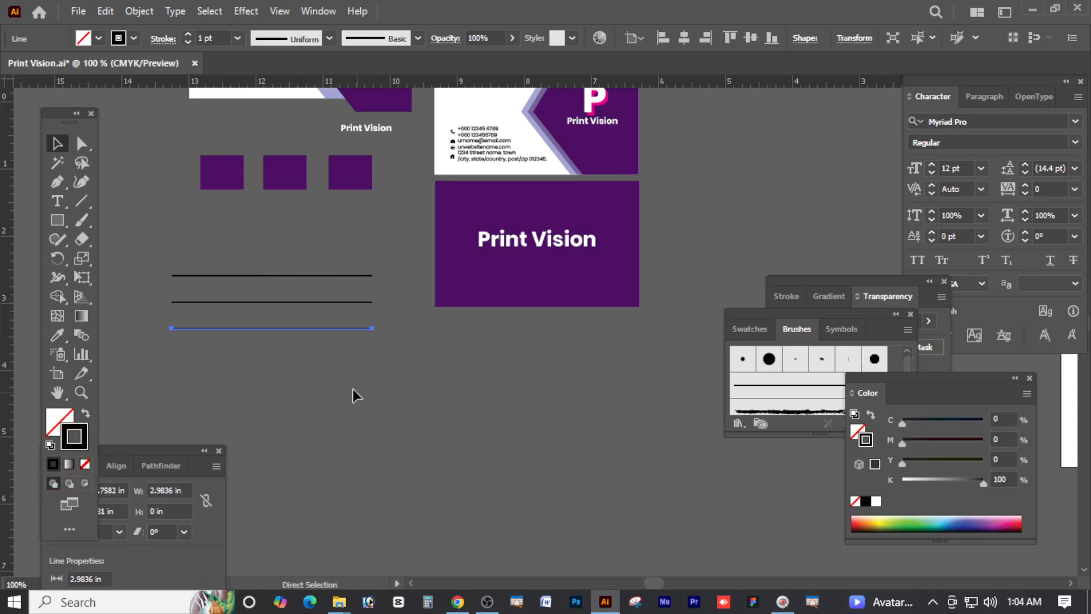
pyautogui.click(79, 200)
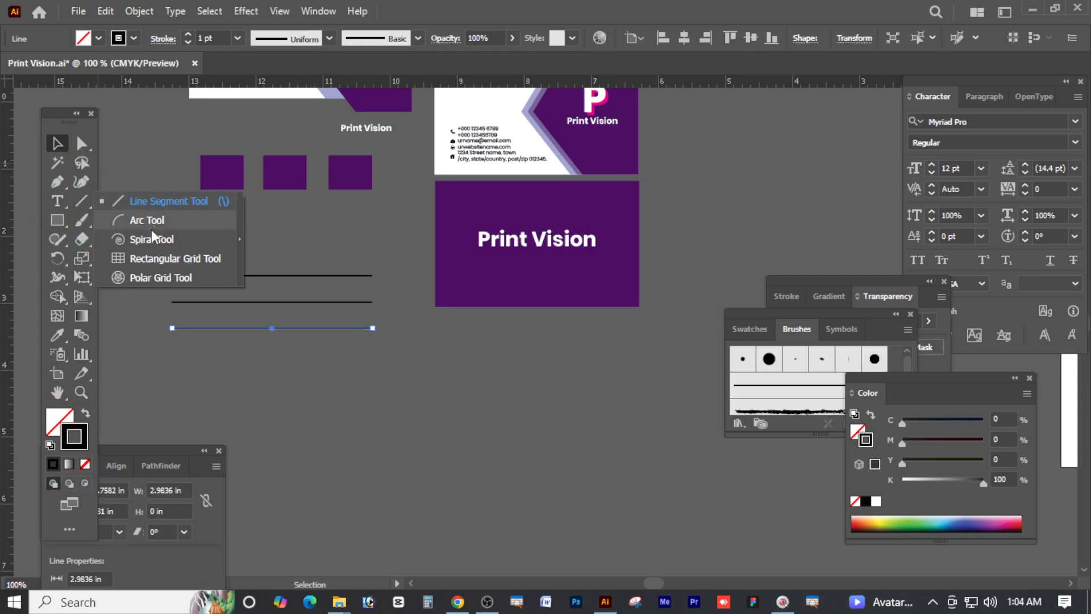
pyautogui.click(171, 259)
pyautogui.moveTo(499, 414); pyautogui.dragTo(601, 472)
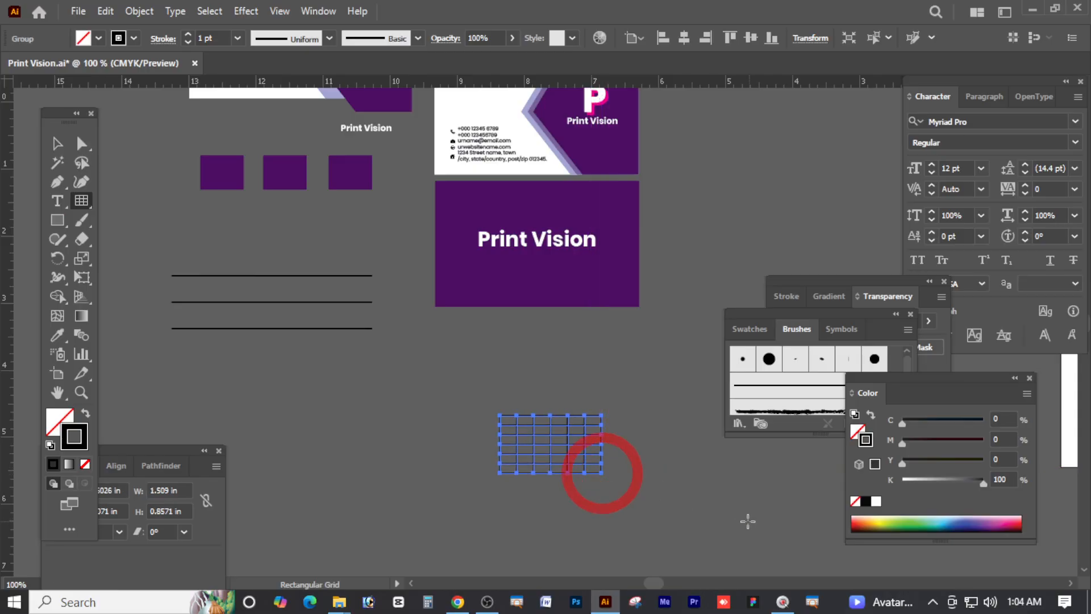
pyautogui.click(48, 147)
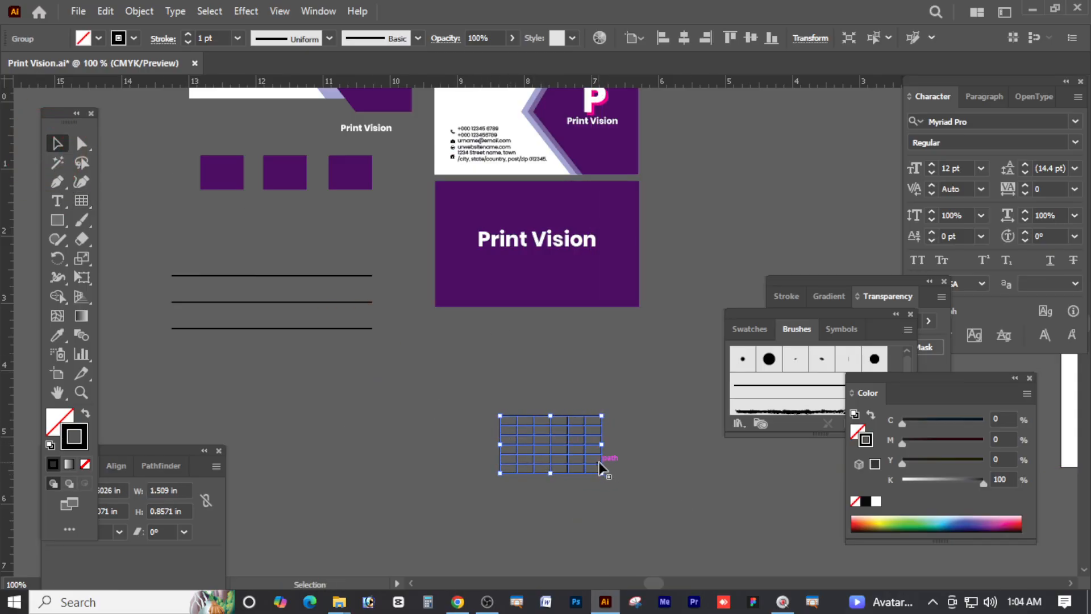
pyautogui.moveTo(553, 441)
pyautogui.mouseDown()
pyautogui.moveTo(294, 372)
pyautogui.moveTo(297, 280)
pyautogui.moveTo(391, 417)
pyautogui.mouseUp()
pyautogui.click(502, 448)
pyautogui.press('Delete')
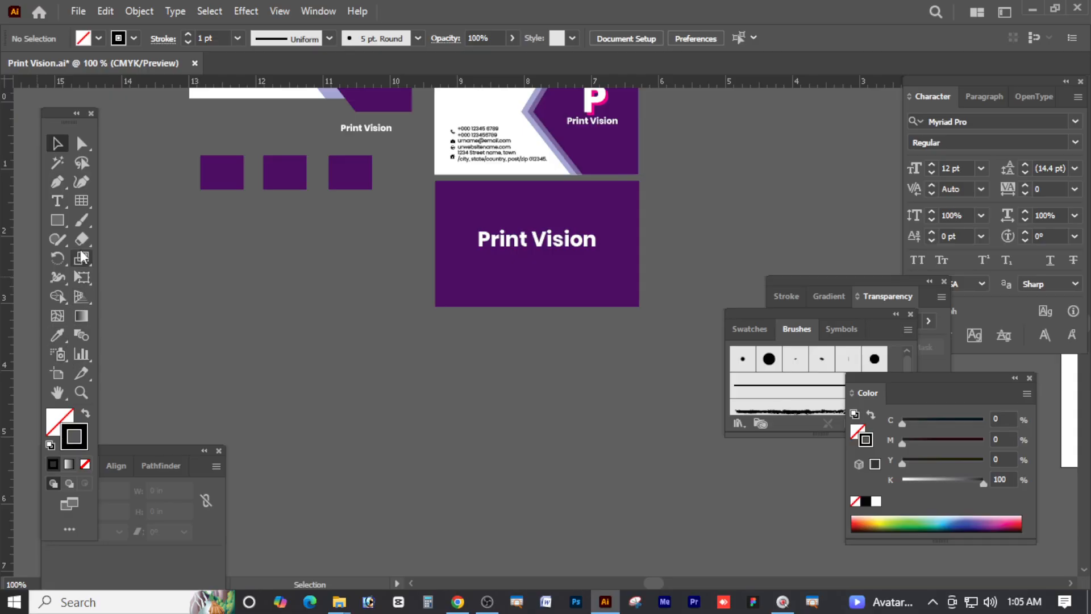
pyautogui.click(292, 322)
pyautogui.click(79, 222)
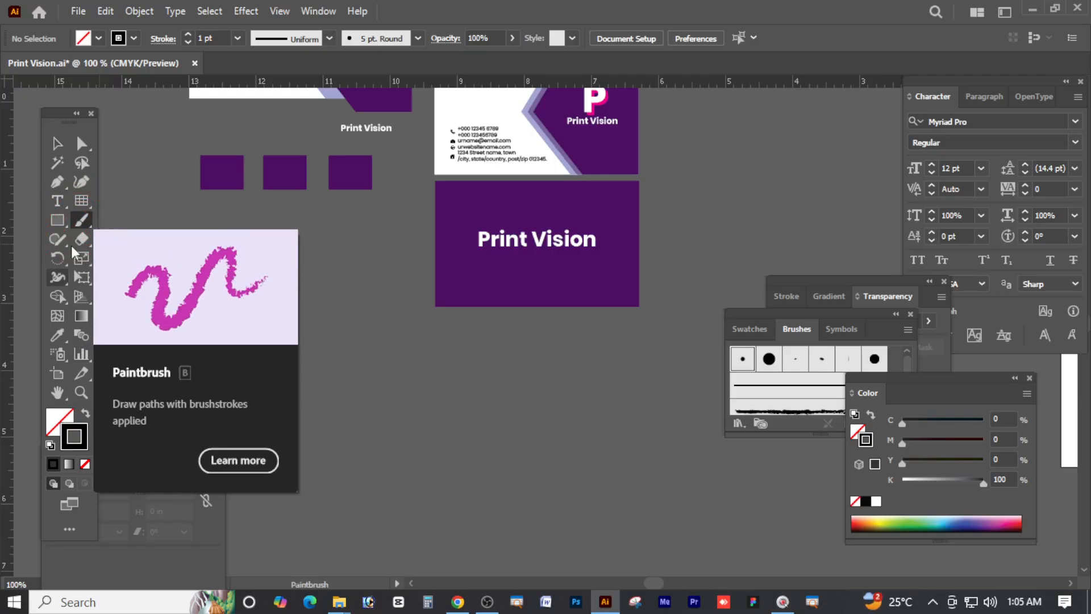
pyautogui.moveTo(273, 314)
pyautogui.mouseDown()
pyautogui.moveTo(430, 384)
pyautogui.moveTo(440, 446)
pyautogui.mouseUp()
pyautogui.moveTo(306, 421)
pyautogui.mouseDown()
pyautogui.moveTo(301, 369)
pyautogui.moveTo(254, 365)
pyautogui.mouseUp()
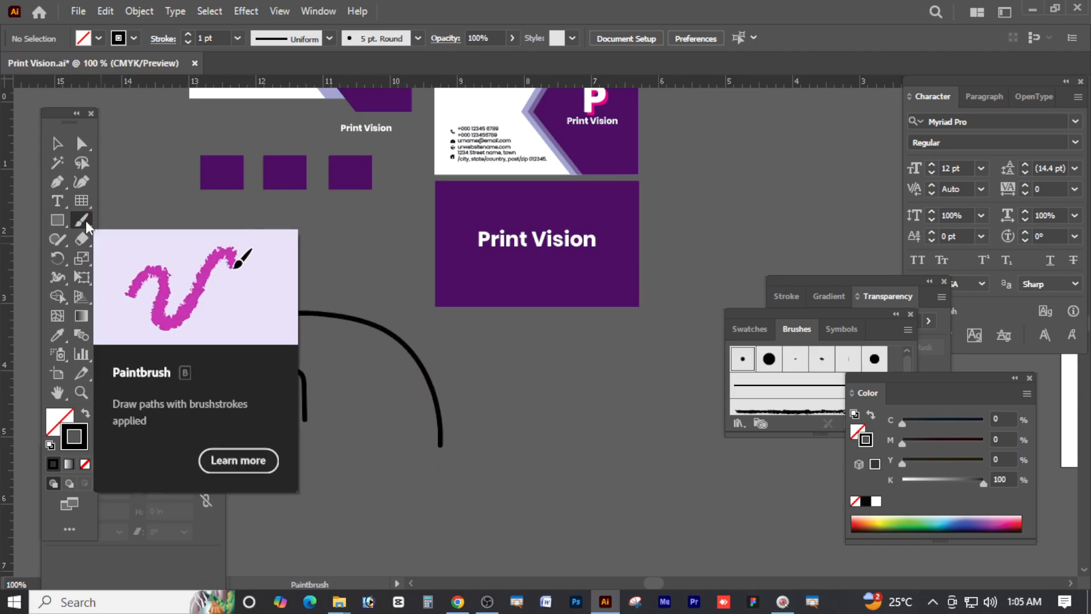
pyautogui.moveTo(514, 391); pyautogui.dragTo(641, 380)
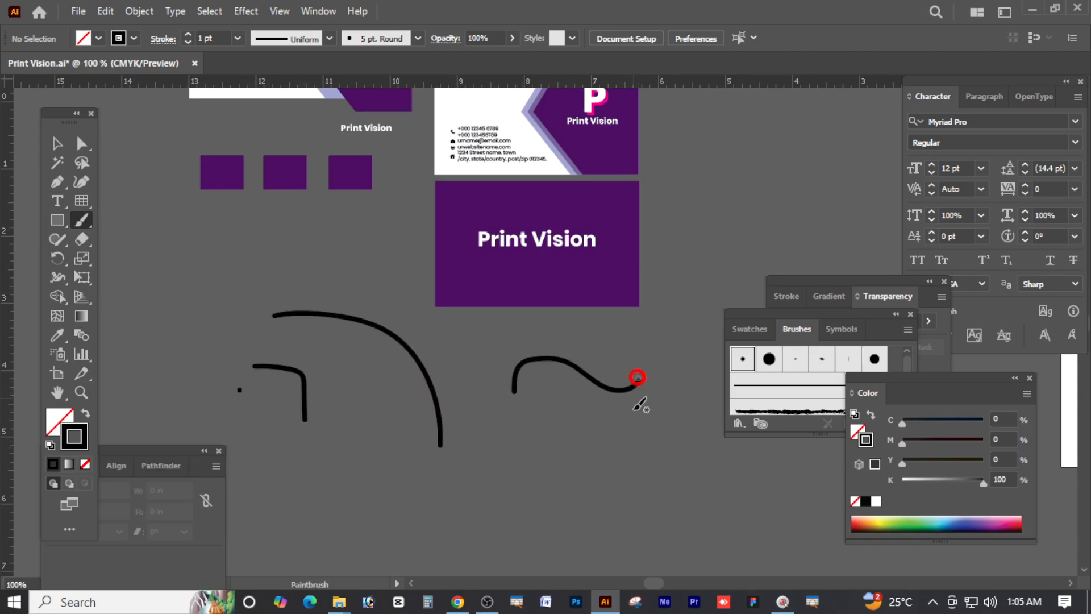
pyautogui.moveTo(597, 469); pyautogui.dragTo(581, 385)
pyautogui.click(50, 149)
pyautogui.moveTo(236, 310)
pyautogui.mouseDown()
pyautogui.moveTo(323, 461)
pyautogui.moveTo(346, 475)
pyautogui.mouseUp()
pyautogui.press('Delete')
pyautogui.moveTo(461, 500); pyautogui.dragTo(570, 366)
pyautogui.press('Delete')
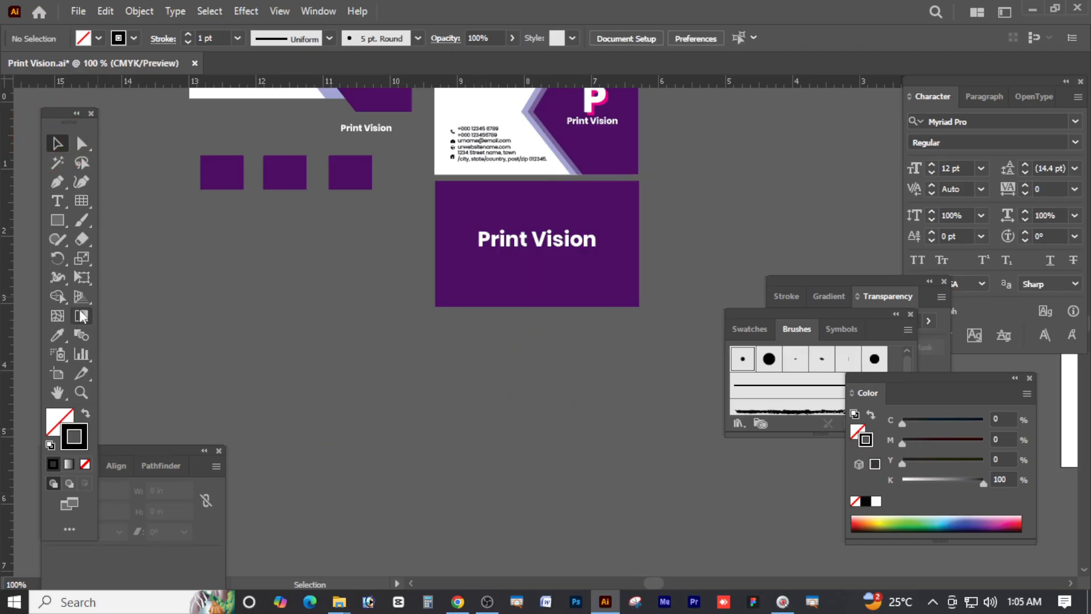
# Ungroup the card and move its Print Vision text below the card
pyautogui.moveTo(239, 188); pyautogui.dragTo(246, 311)
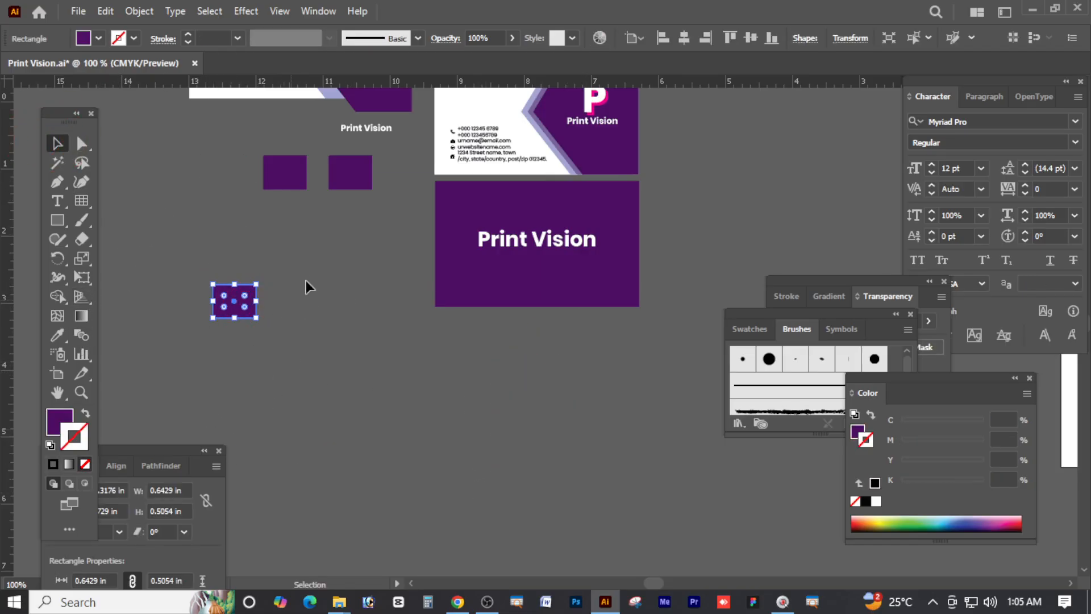
pyautogui.moveTo(562, 246); pyautogui.dragTo(511, 390)
pyautogui.hotkey('ctrl', 'z')
pyautogui.rightClick(571, 236)
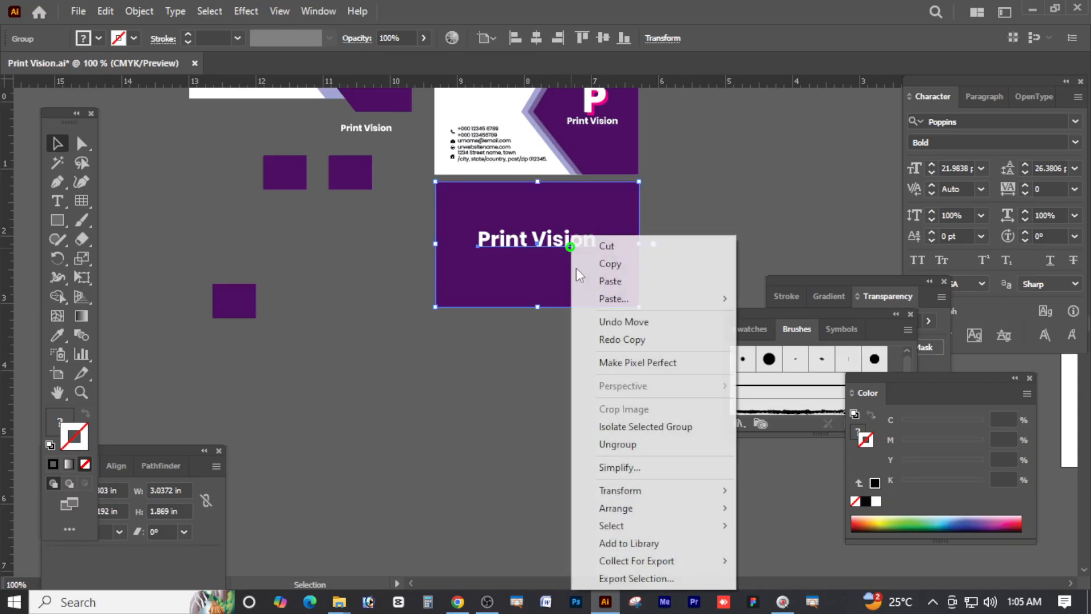
pyautogui.click(618, 444)
pyautogui.click(550, 427)
pyautogui.moveTo(552, 246); pyautogui.dragTo(461, 419)
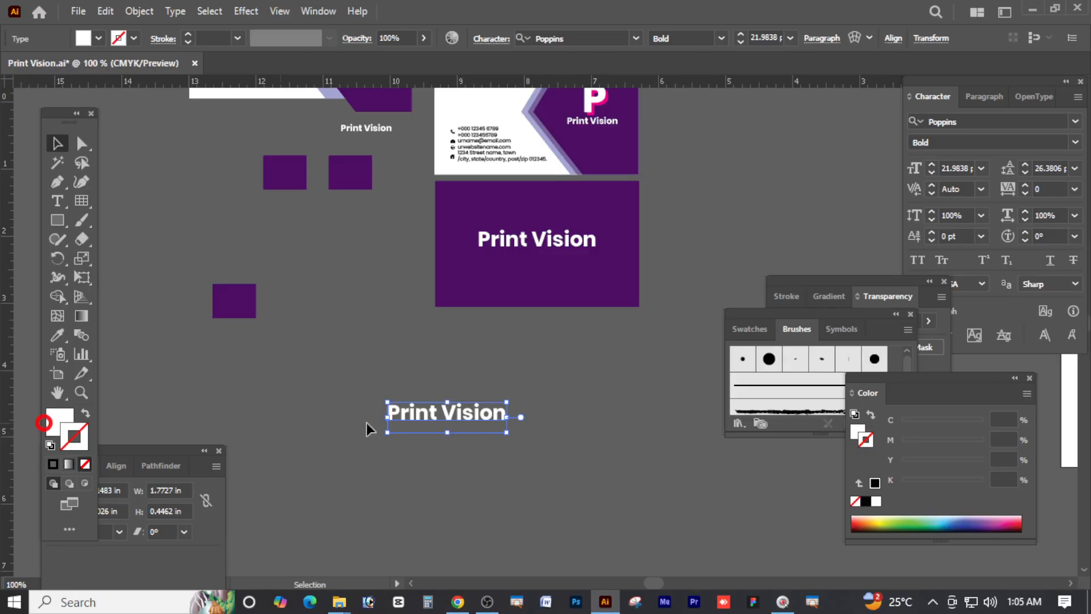
# Colour the Print Vision text the same plum as the squares using the Eyedropper
pyautogui.click(58, 421)
pyautogui.moveTo(930, 441); pyautogui.dragTo(953, 449)
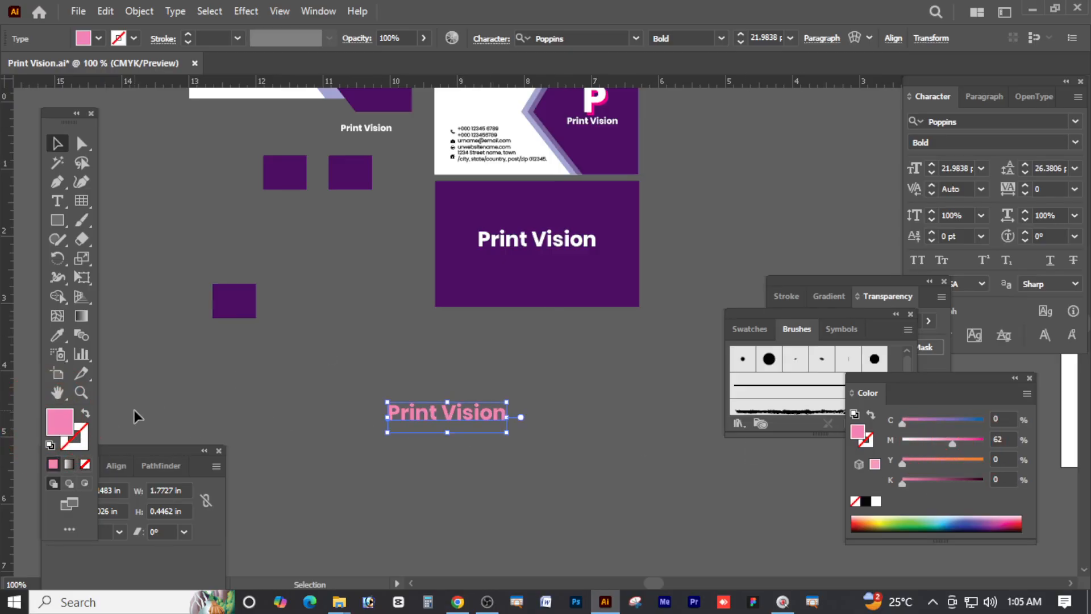
pyautogui.click(51, 336)
pyautogui.click(243, 296)
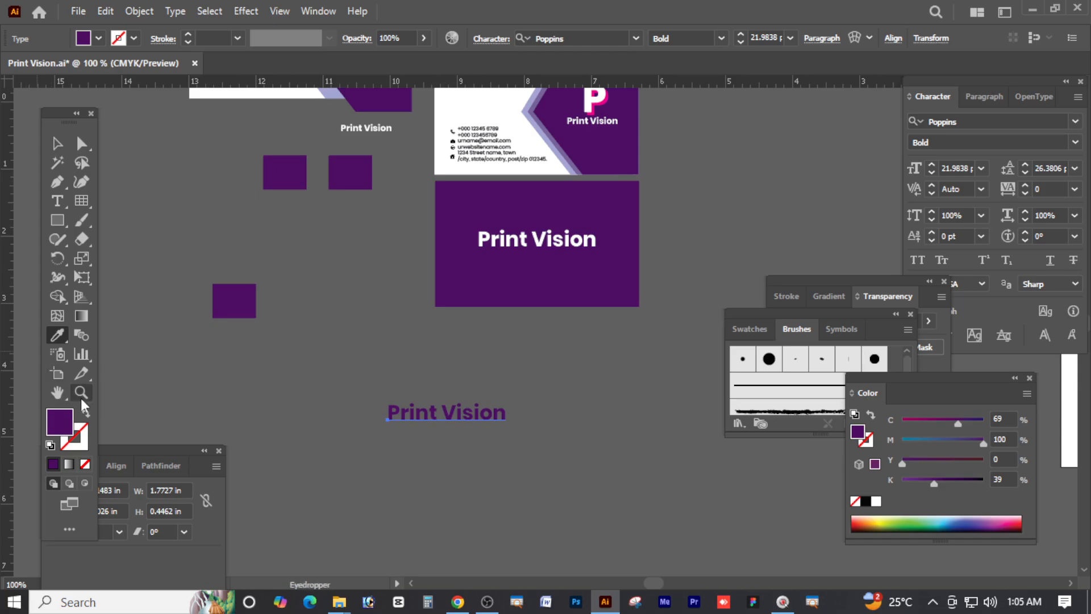
pyautogui.click(57, 143)
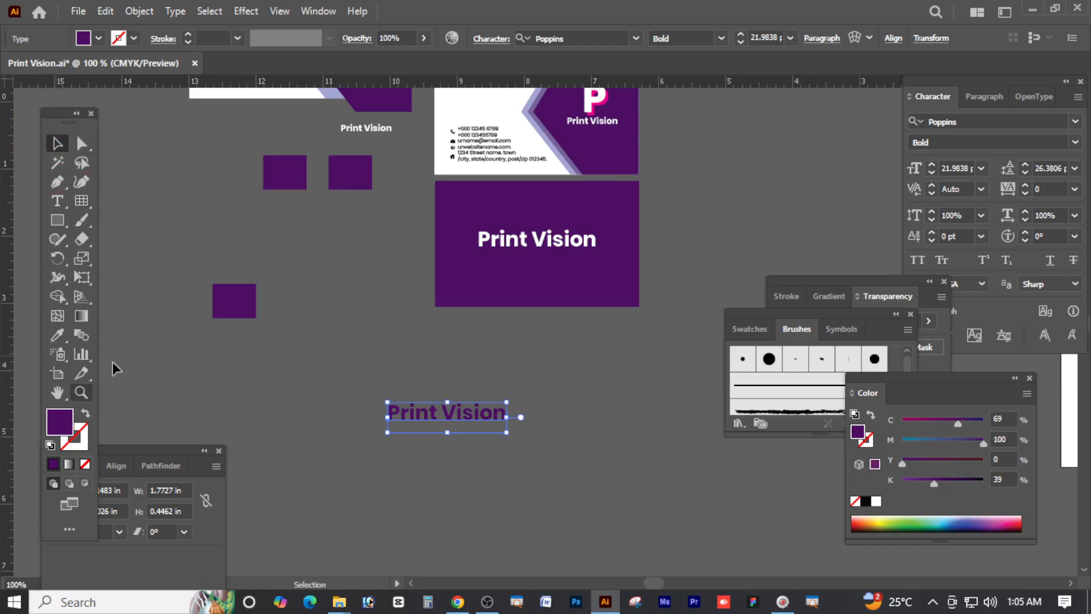
pyautogui.click(58, 396)
pyautogui.moveTo(325, 194); pyautogui.dragTo(451, 358)
pyautogui.moveTo(331, 314); pyautogui.dragTo(540, 300)
pyautogui.moveTo(745, 190); pyautogui.dragTo(564, 214)
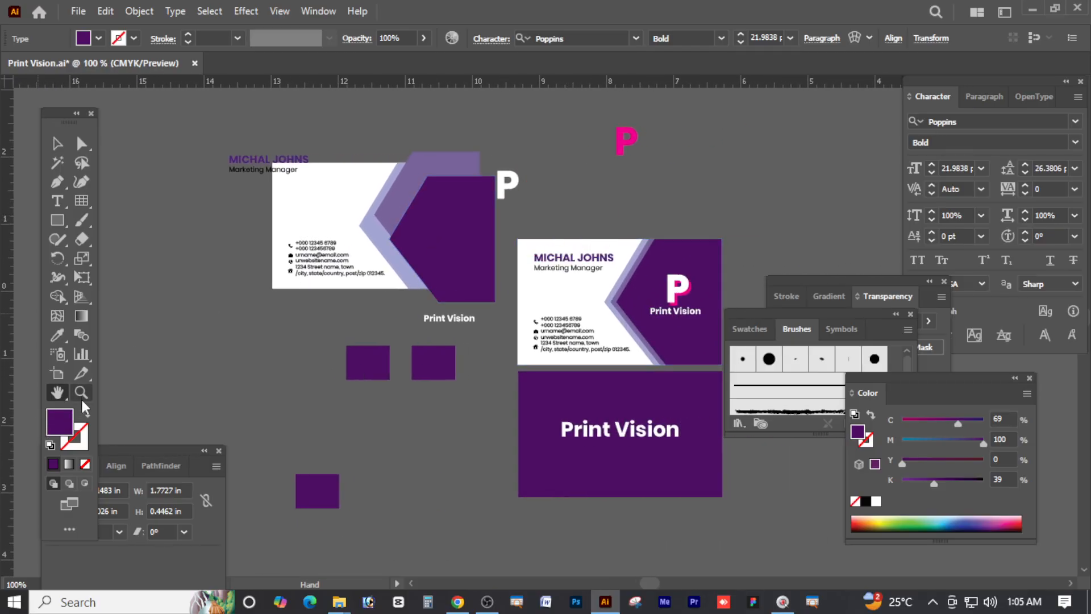
pyautogui.click(81, 393)
pyautogui.moveTo(260, 163); pyautogui.dragTo(321, 249)
pyautogui.click(57, 145)
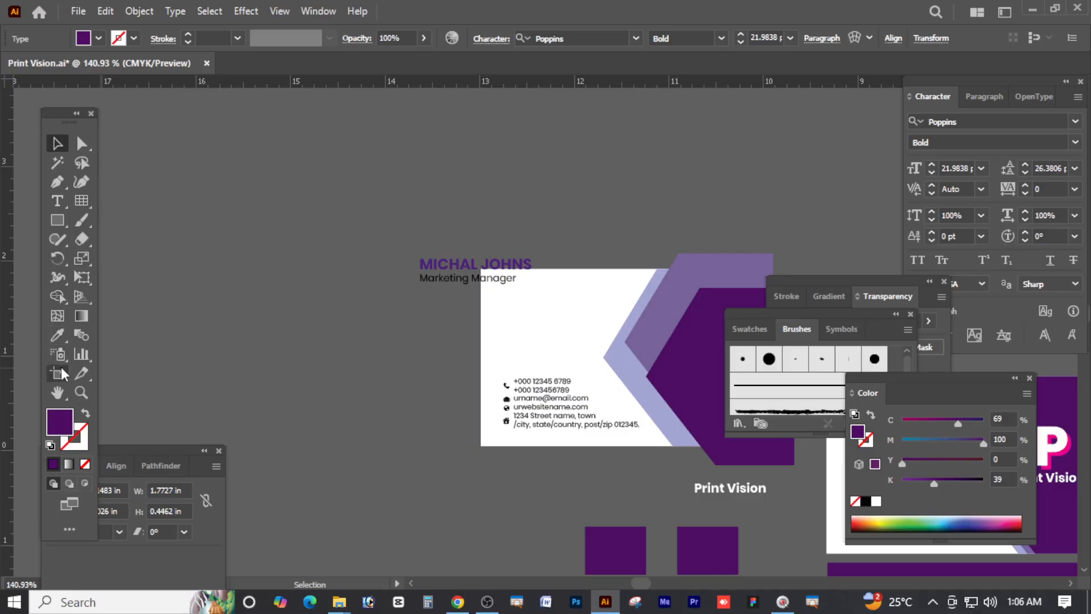
pyautogui.click(59, 392)
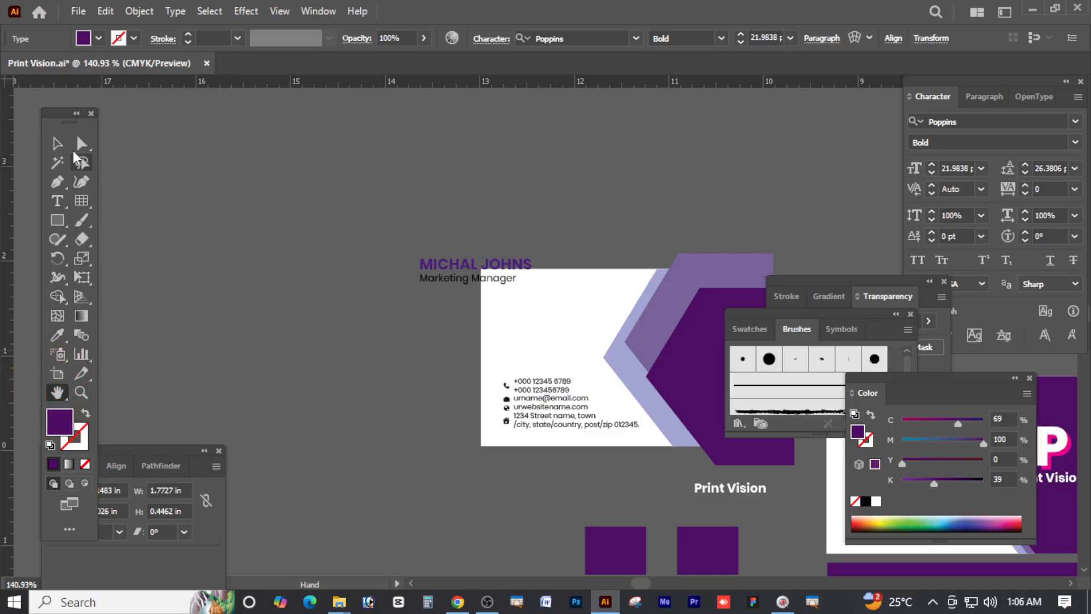
pyautogui.click(57, 137)
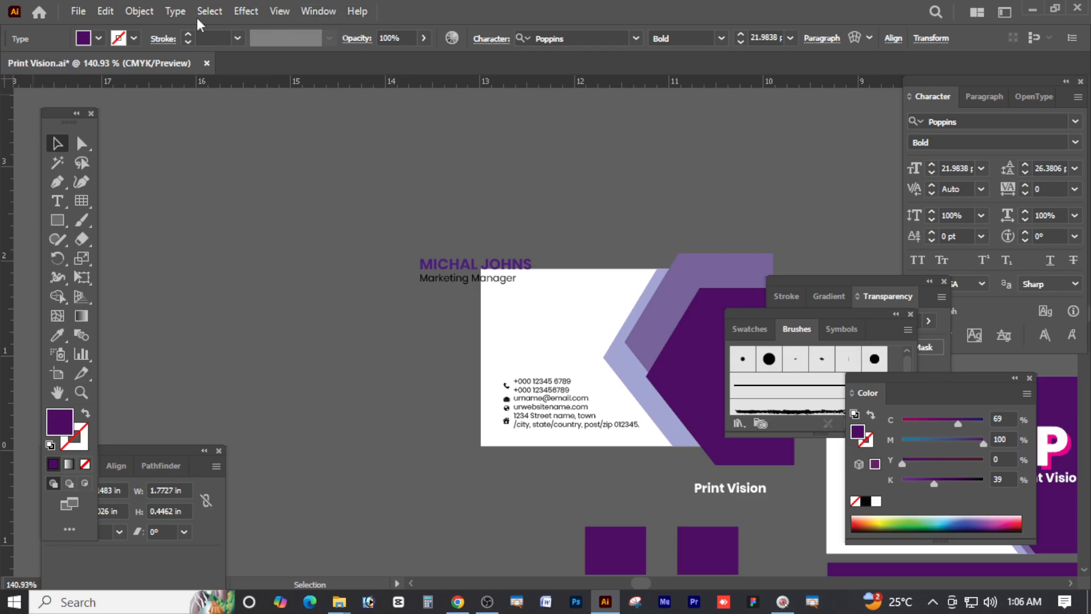
# Bring up the New Document and Open dialogs, cancelling both without creating or opening anything
pyautogui.click(263, 126)
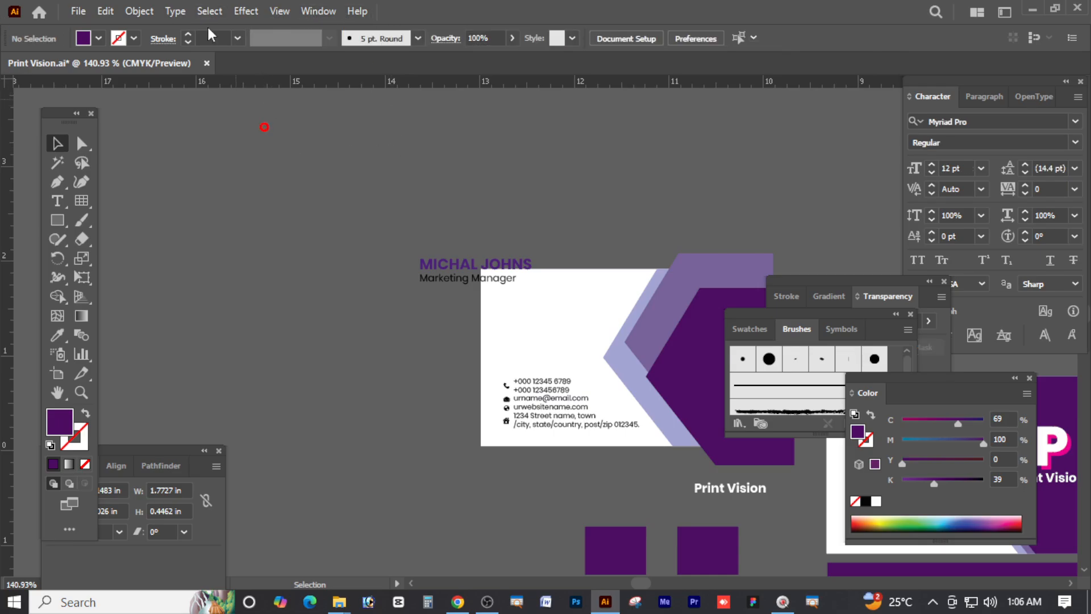
pyautogui.click(81, 10)
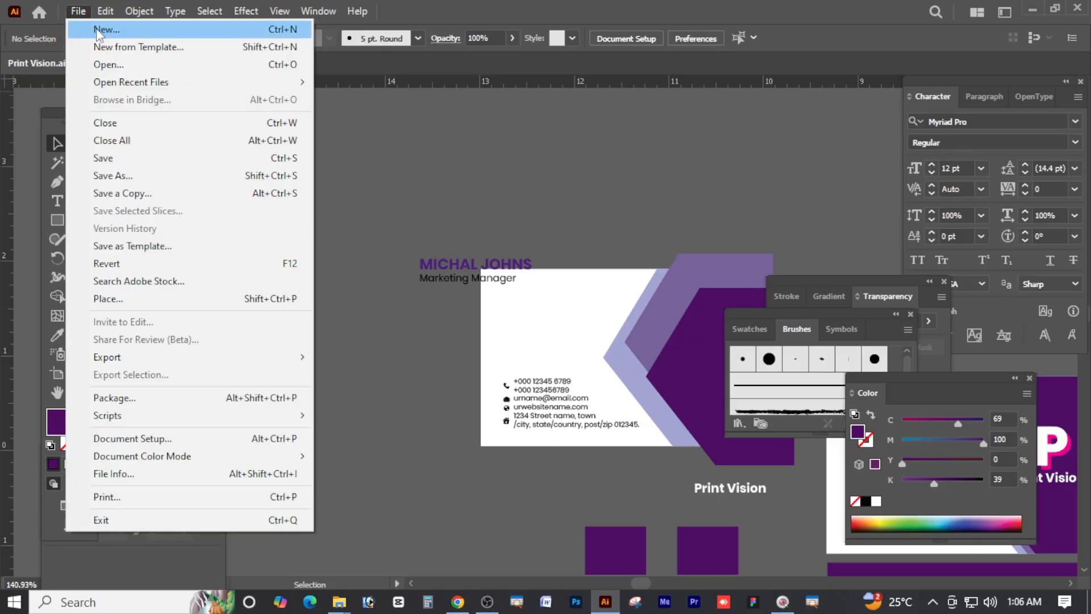
pyautogui.click(102, 31)
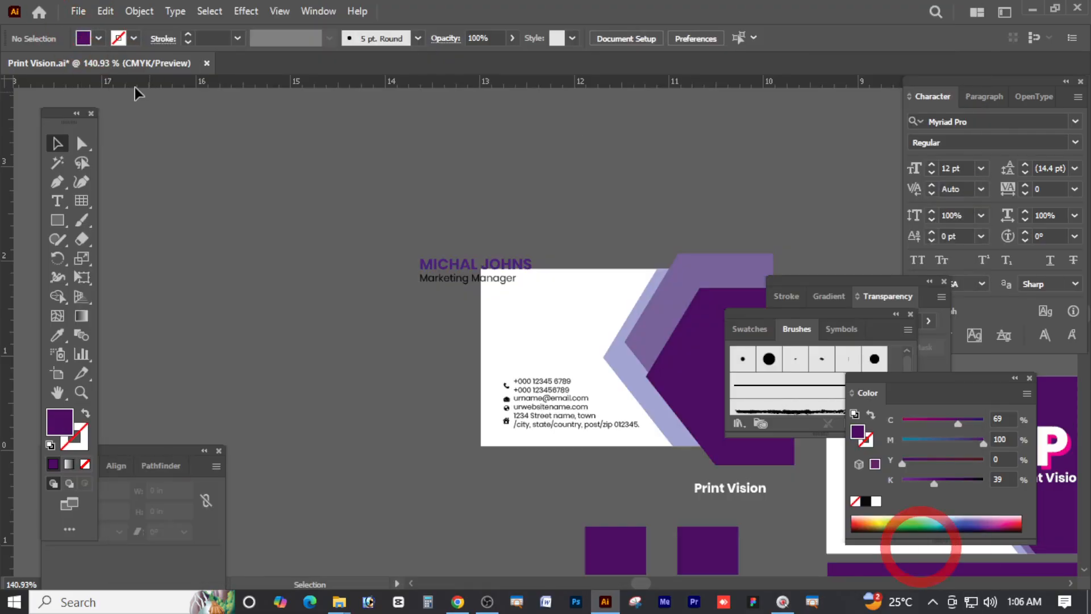
pyautogui.click(931, 544)
pyautogui.click(80, 9)
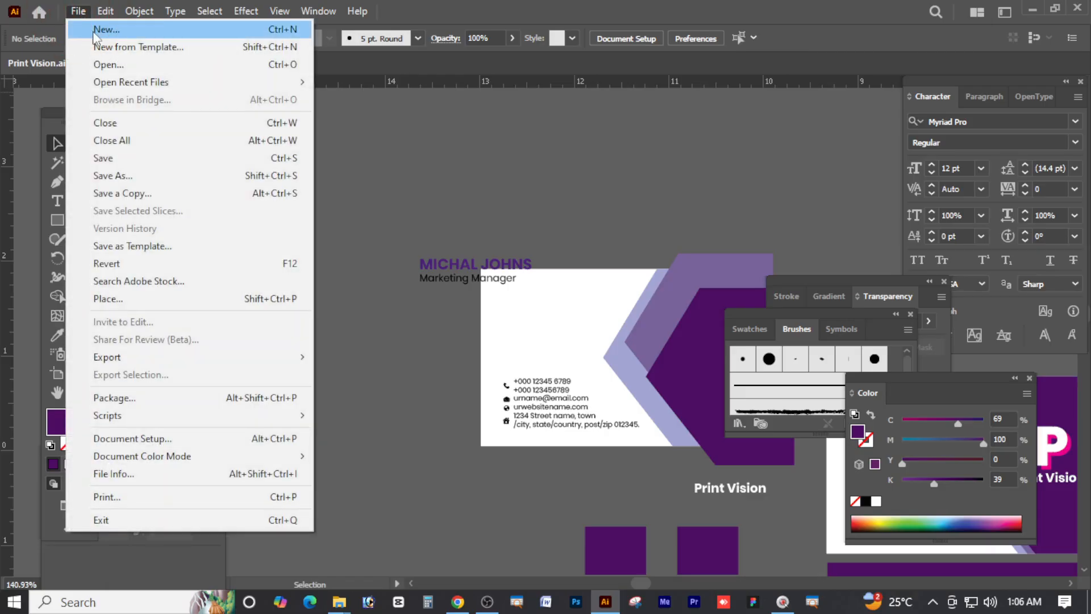
pyautogui.click(111, 63)
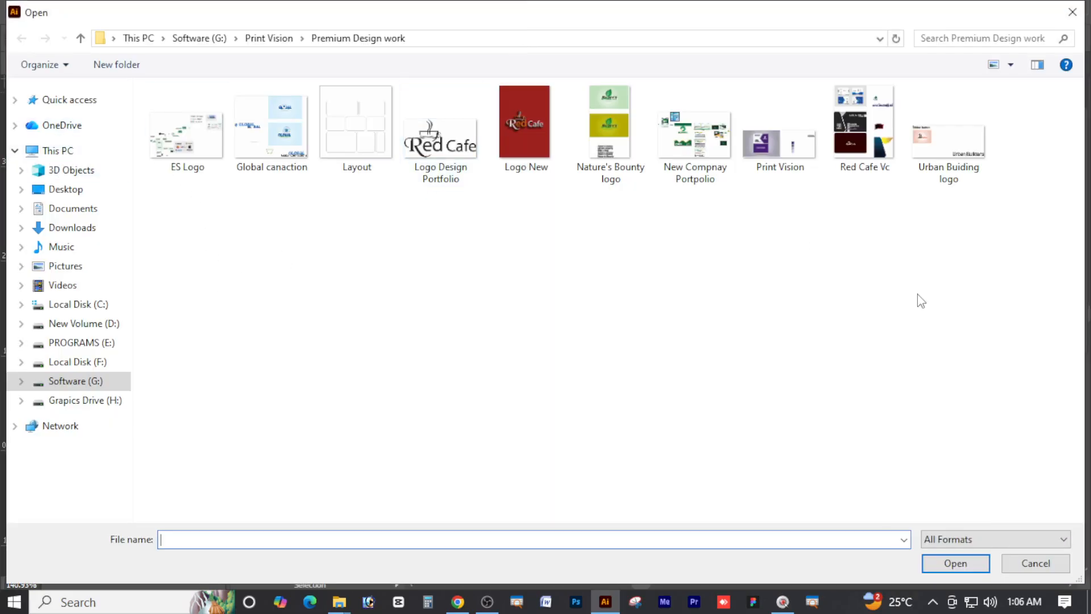
pyautogui.click(686, 155)
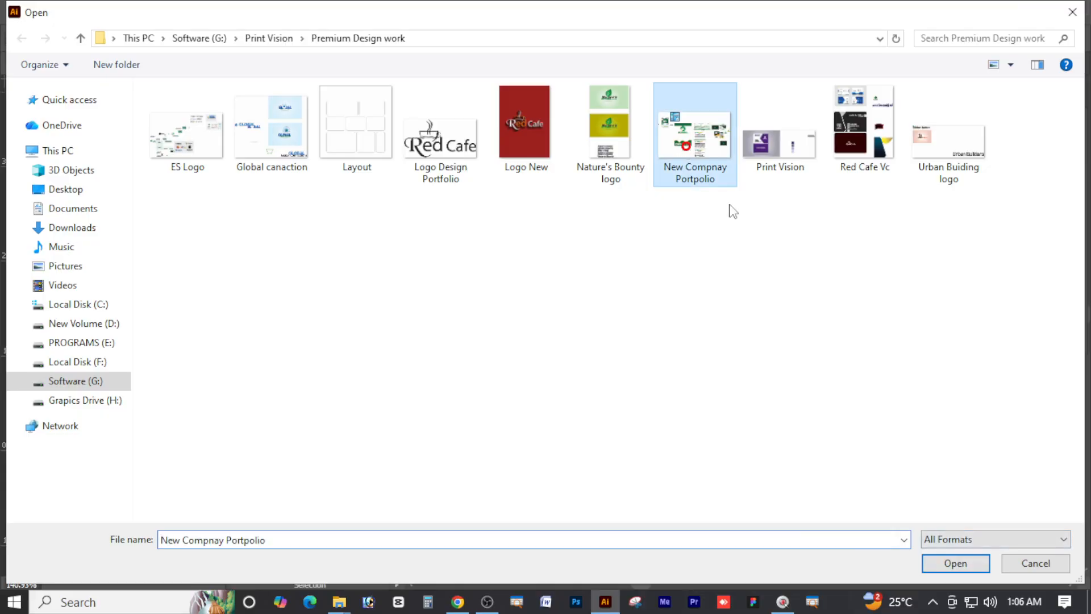
pyautogui.click(1030, 566)
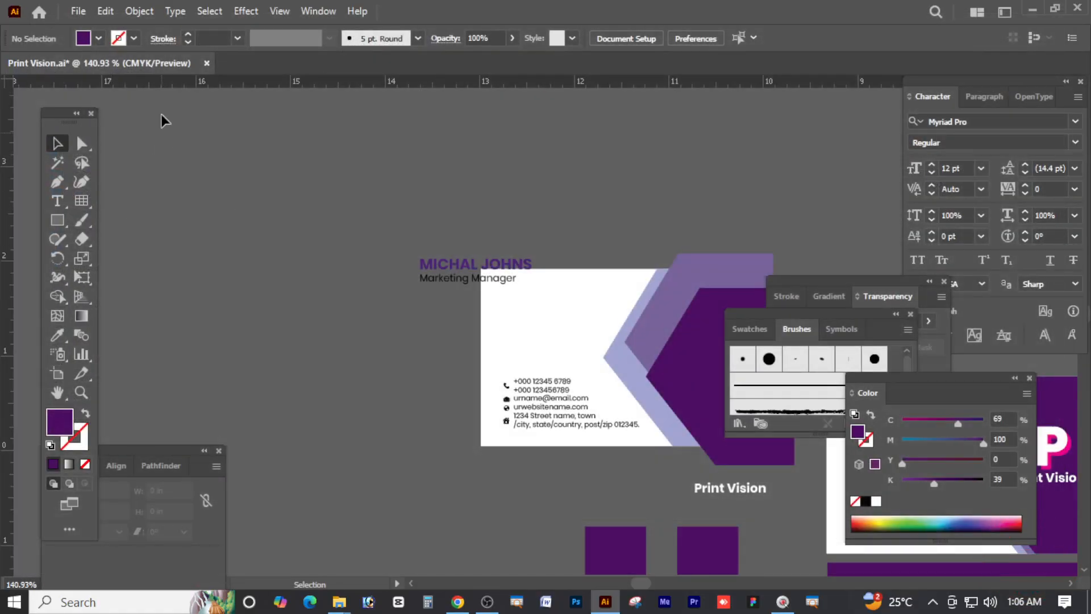
# Save Print Vision.ai, then cancel the Save a Copy dialog
pyautogui.click(77, 12)
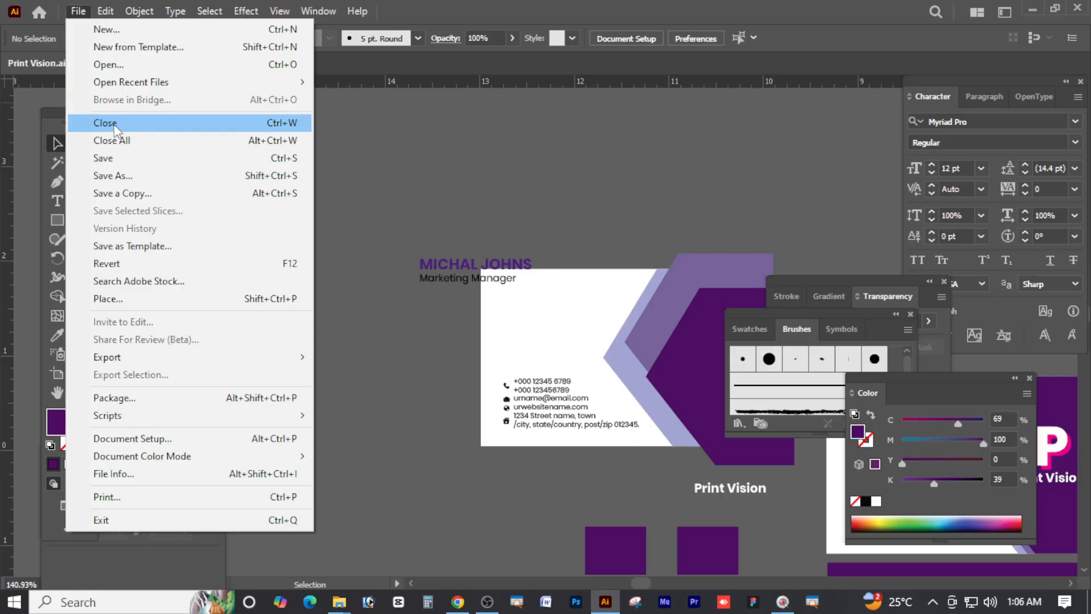
pyautogui.click(135, 165)
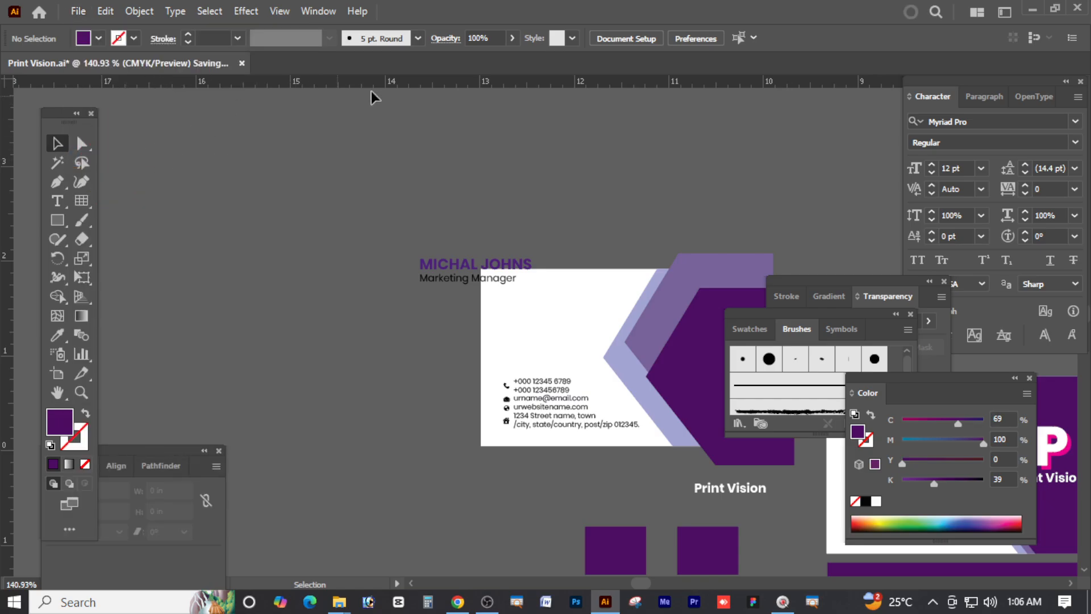
pyautogui.click(78, 11)
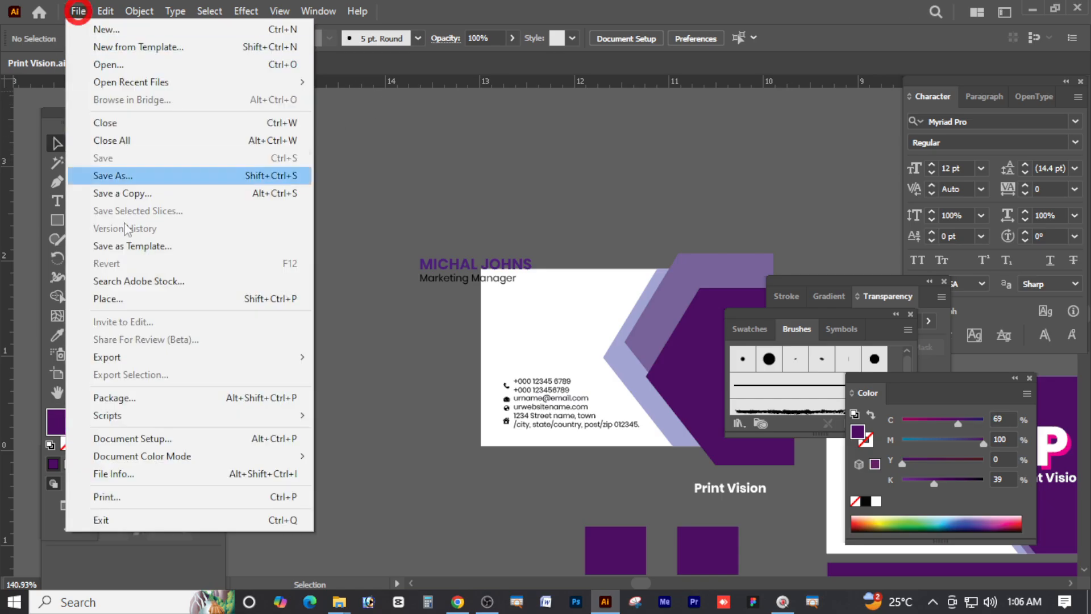
pyautogui.click(130, 193)
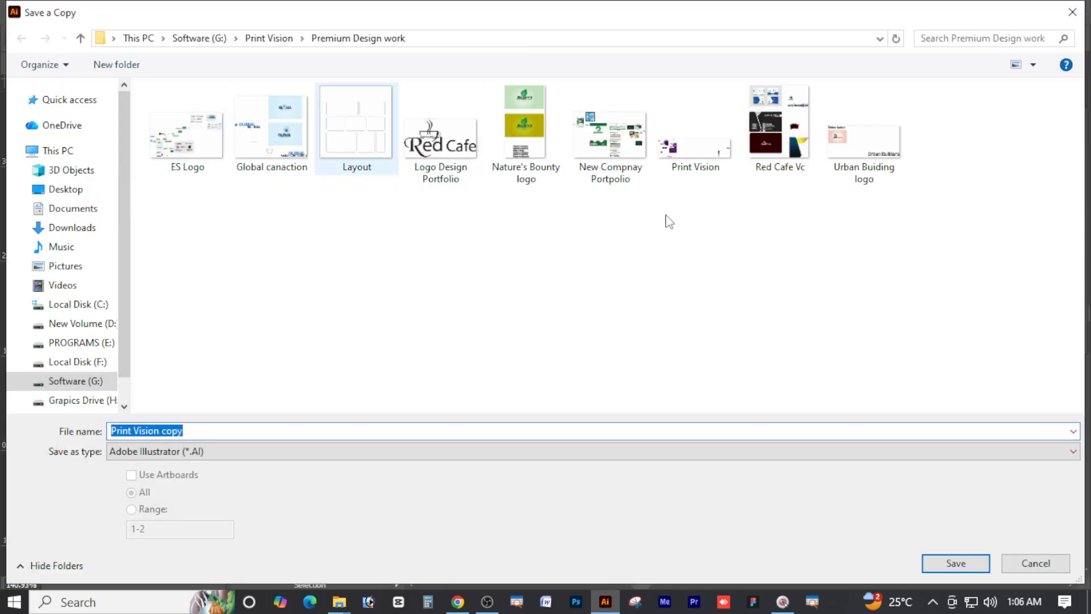
pyautogui.click(1034, 563)
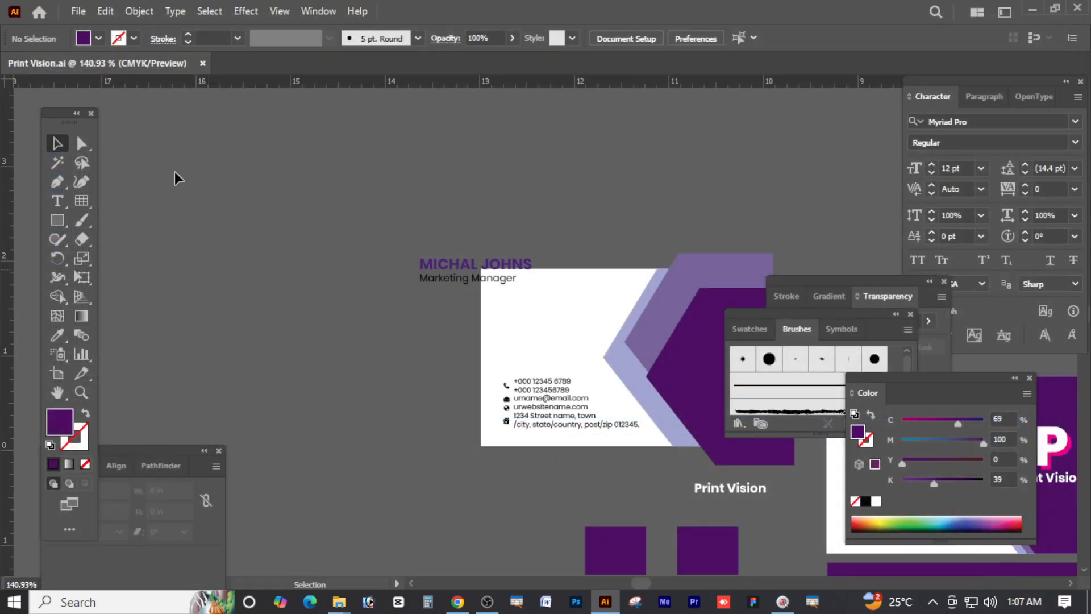
pyautogui.click(112, 15)
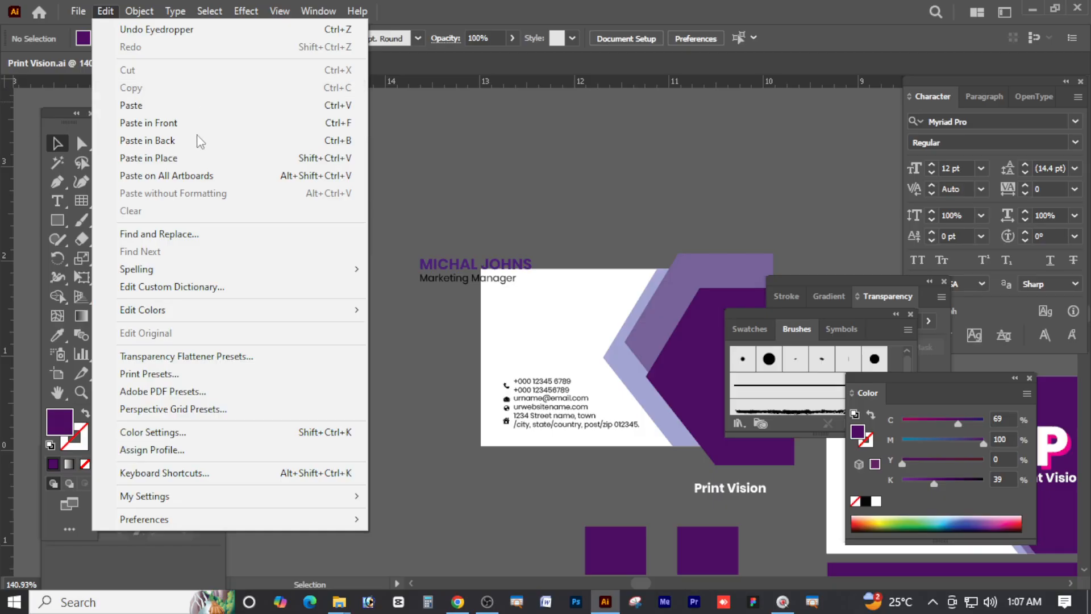
pyautogui.click(105, 11)
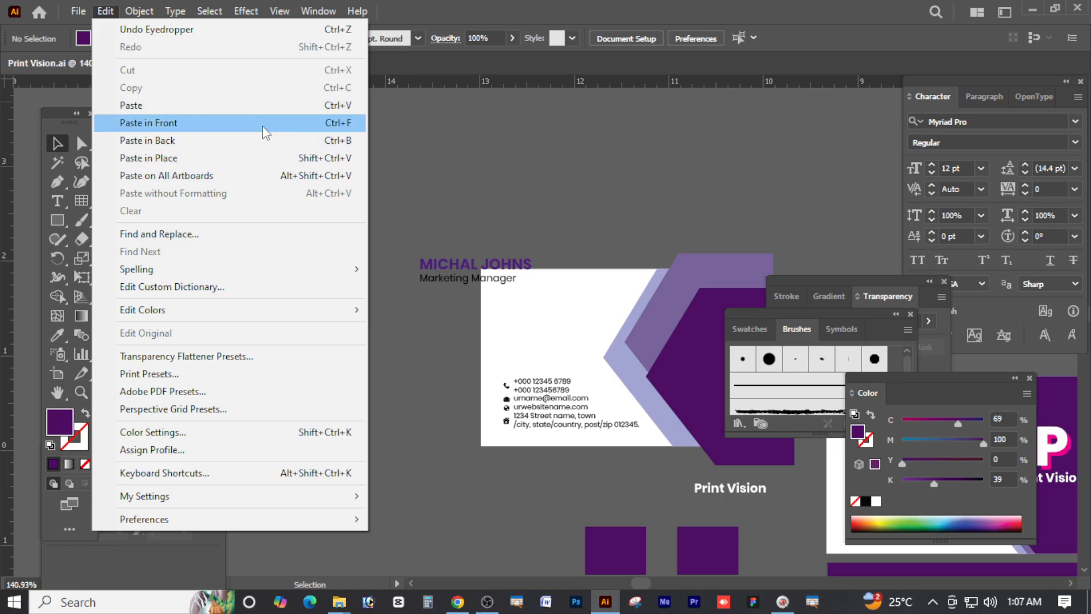
pyautogui.click(472, 178)
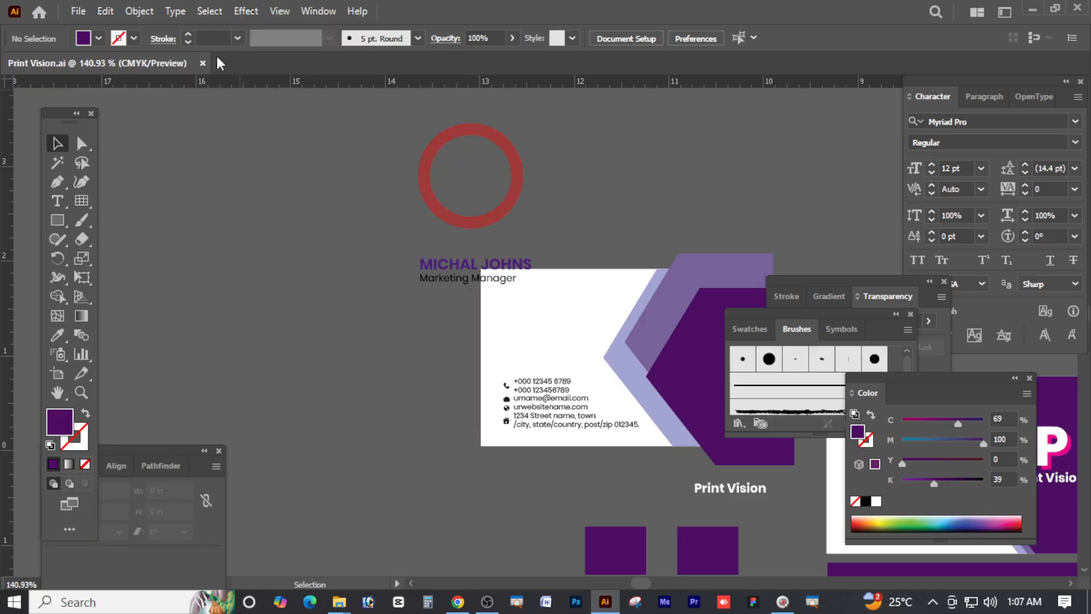
pyautogui.click(138, 12)
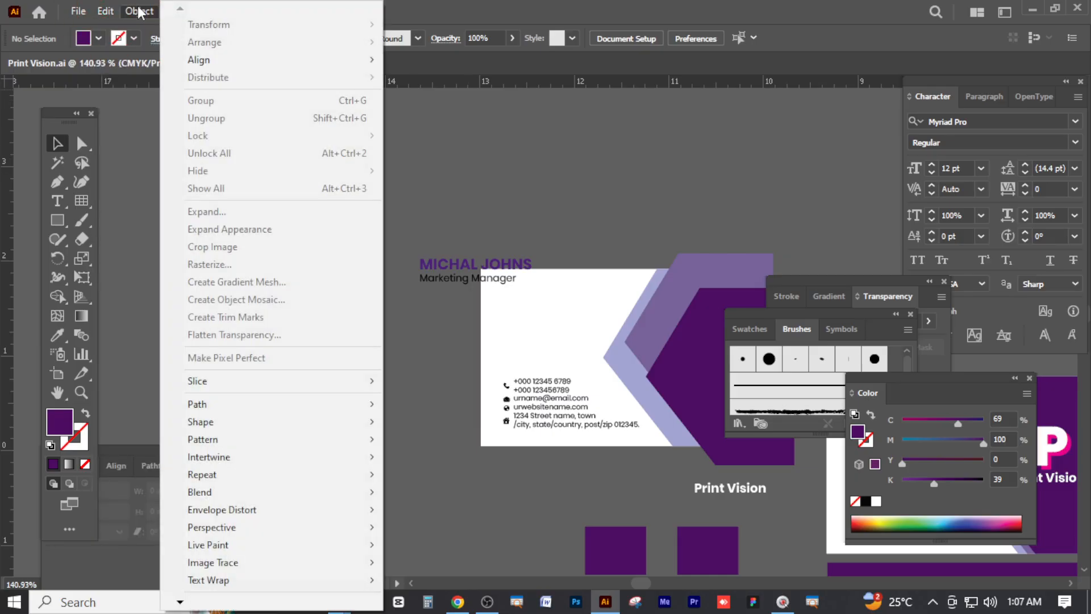
pyautogui.click(138, 11)
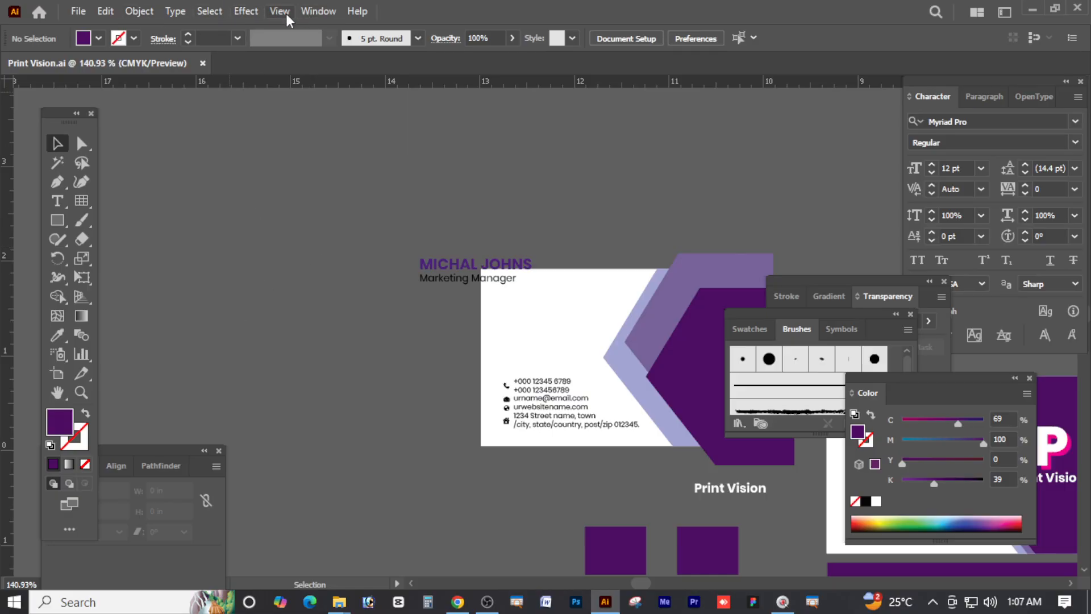
pyautogui.click(247, 11)
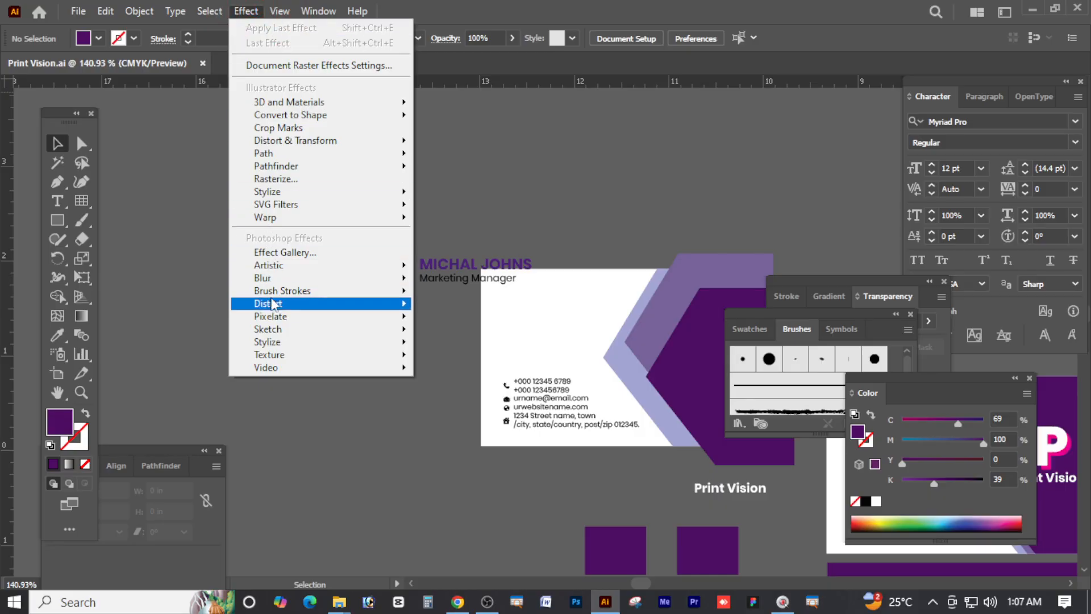
pyautogui.moveTo(308, 158)
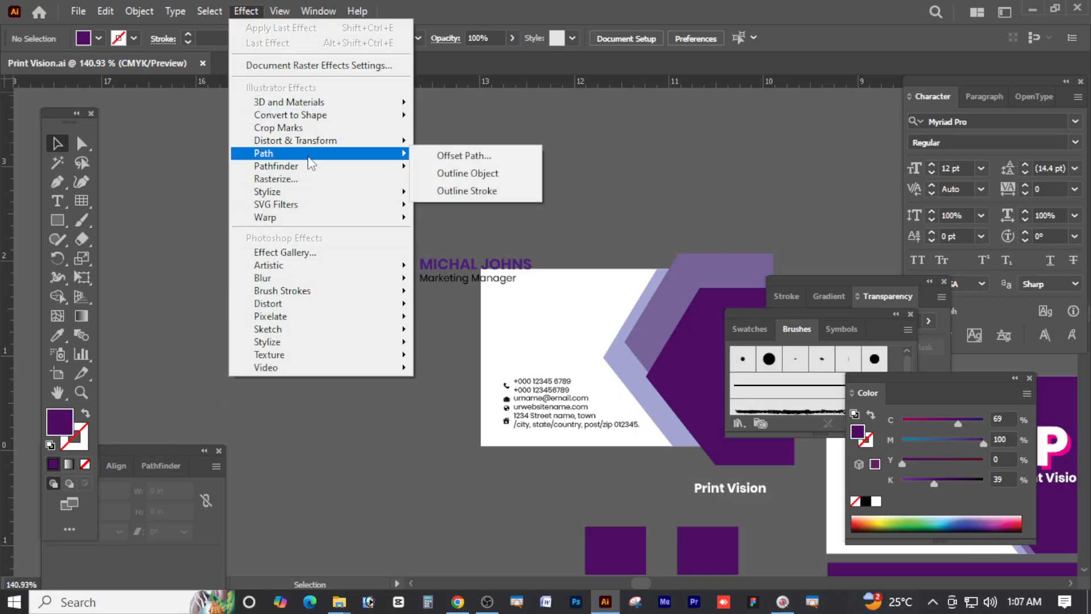
pyautogui.click(703, 166)
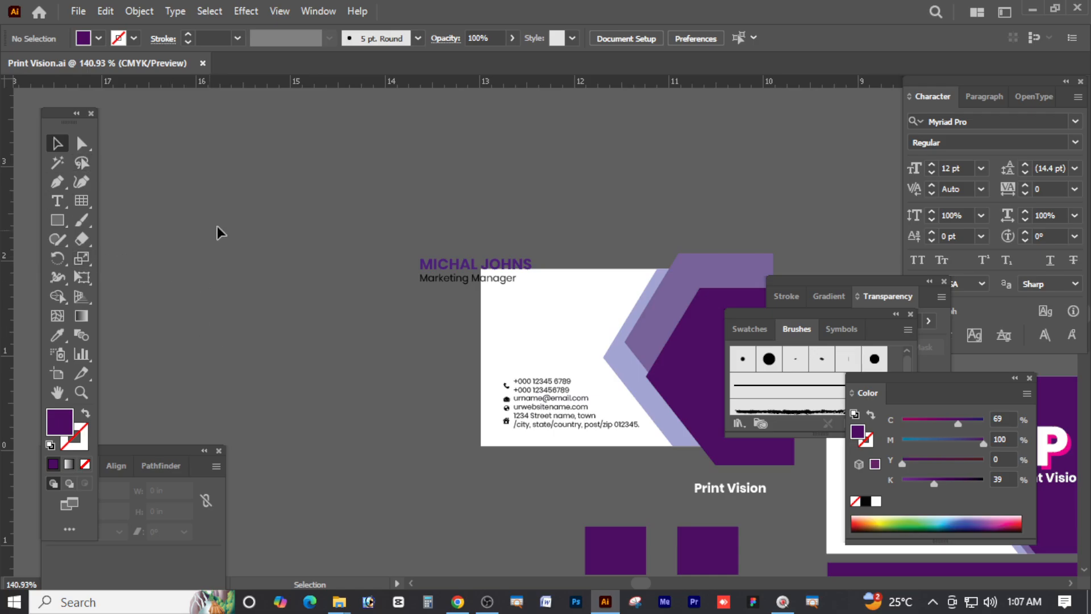
# Zoom out to 100% and pan so the other card designs come into view
pyautogui.keyDown('ctrl'); pyautogui.keyDown('alt'); pyautogui.click(459, 326); pyautogui.keyUp('alt'); pyautogui.keyUp('ctrl')
pyautogui.moveTo(531, 337); pyautogui.dragTo(497, 323)
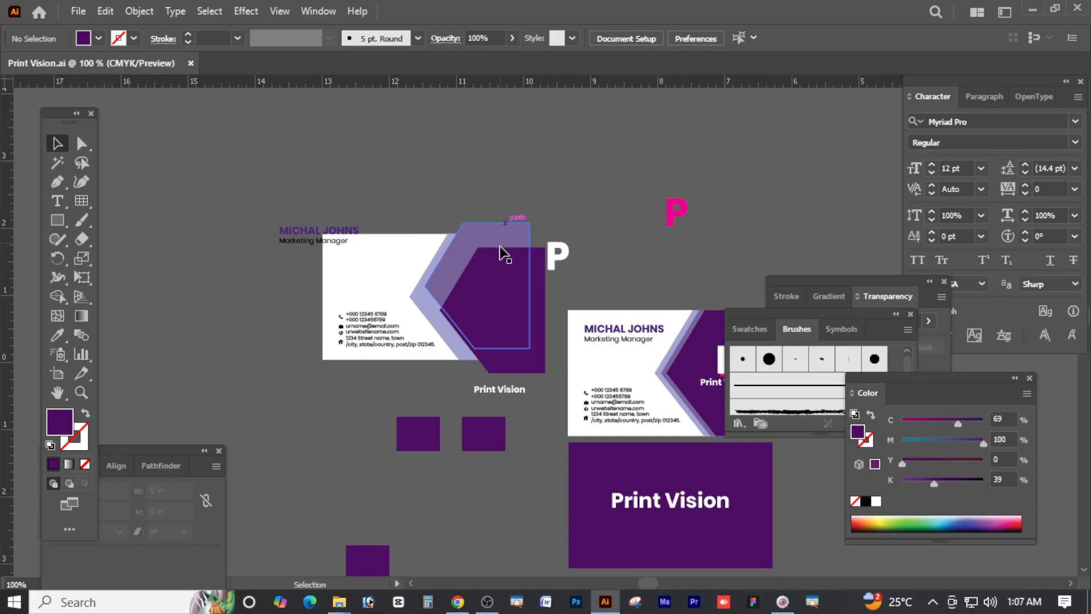
pyautogui.click(391, 247)
pyautogui.click(407, 165)
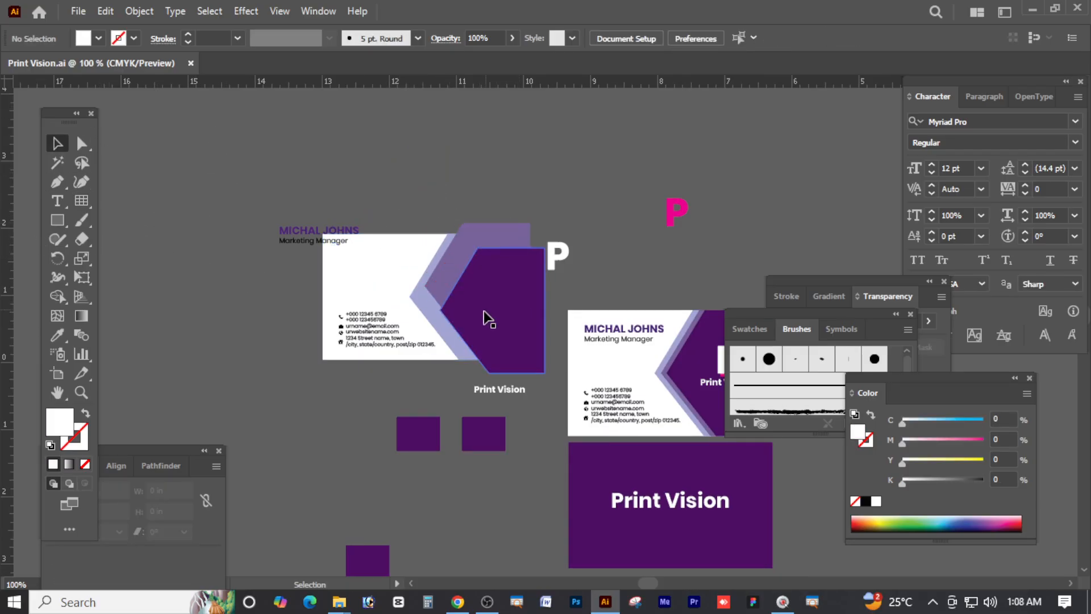
pyautogui.click(377, 237)
pyautogui.moveTo(400, 183); pyautogui.dragTo(437, 182)
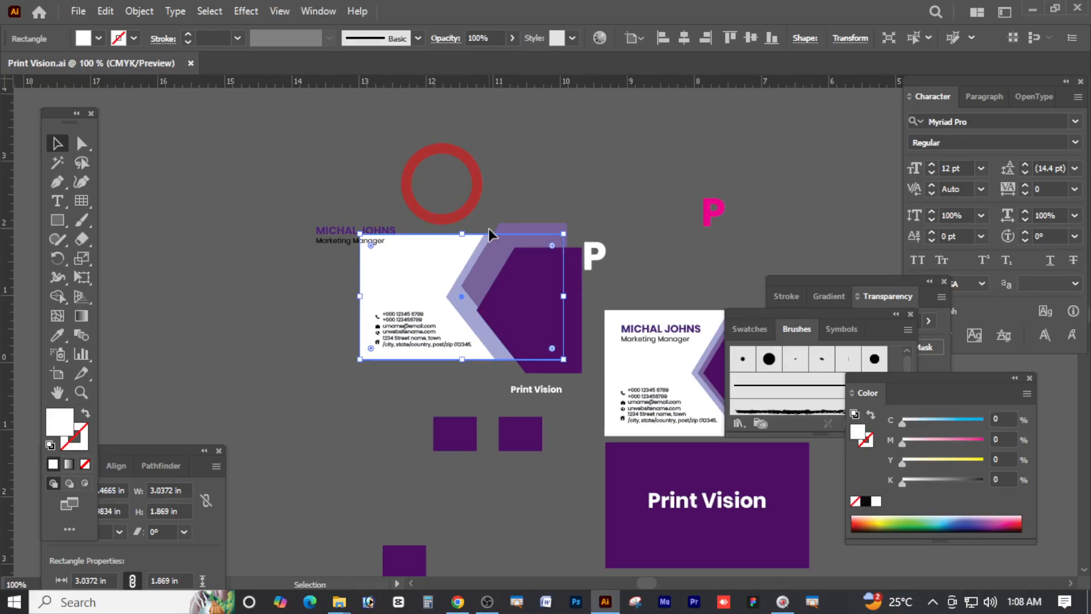
# Undo several recent edits until the logo sits back on the card
pyautogui.hotkey('ctrl', 'z')
pyautogui.hotkey('ctrl', 'z')
pyautogui.hotkey('ctrl', 'z')
pyautogui.hotkey('ctrl', 'z')
pyautogui.hotkey('ctrl', 'z')
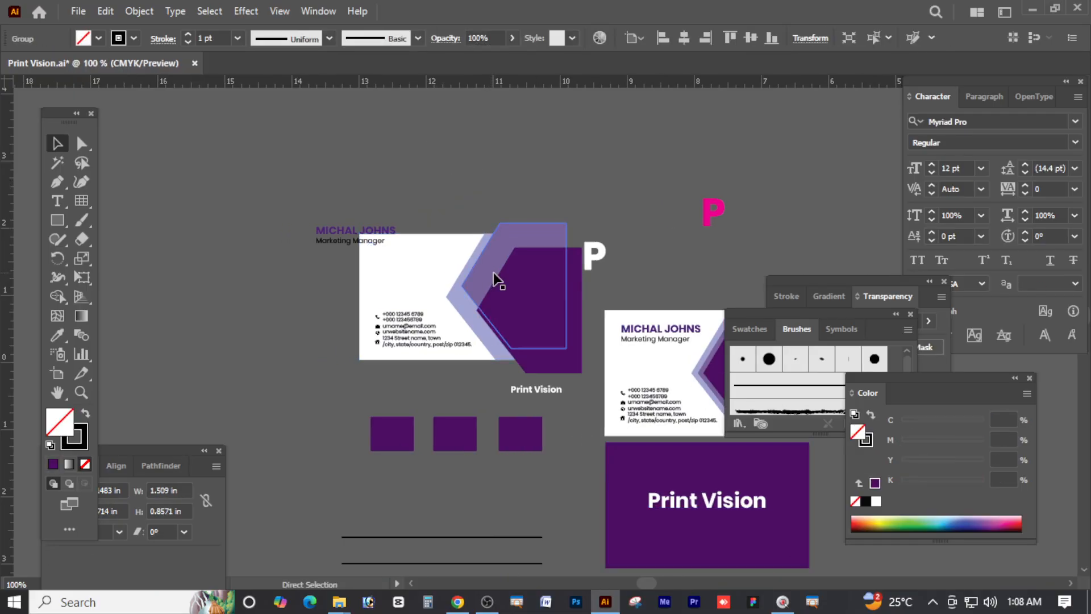
pyautogui.scroll(-2, 514, 256)
pyautogui.hotkey('ctrl', 'z')
pyautogui.hotkey('ctrl', 'z')
pyautogui.hotkey('ctrl', 'z')
pyautogui.hotkey('ctrl', 'z')
pyautogui.hotkey('ctrl', 'z')
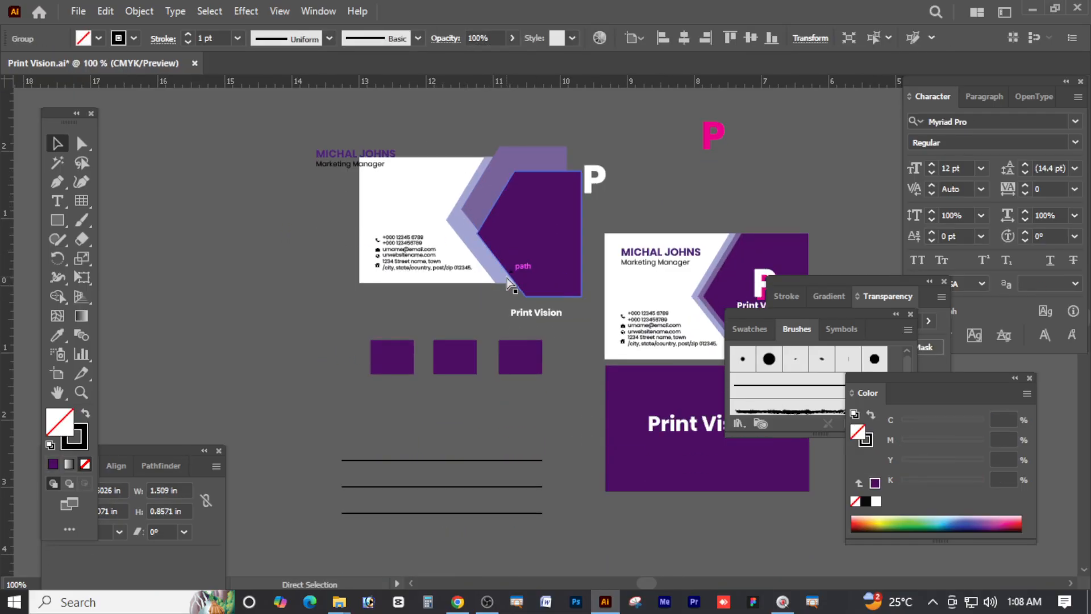
pyautogui.hotkey('ctrl', 'z')
pyautogui.hotkey('ctrl', 'z')
pyautogui.hotkey('ctrl', 'z')
pyautogui.hotkey('ctrl', 'z')
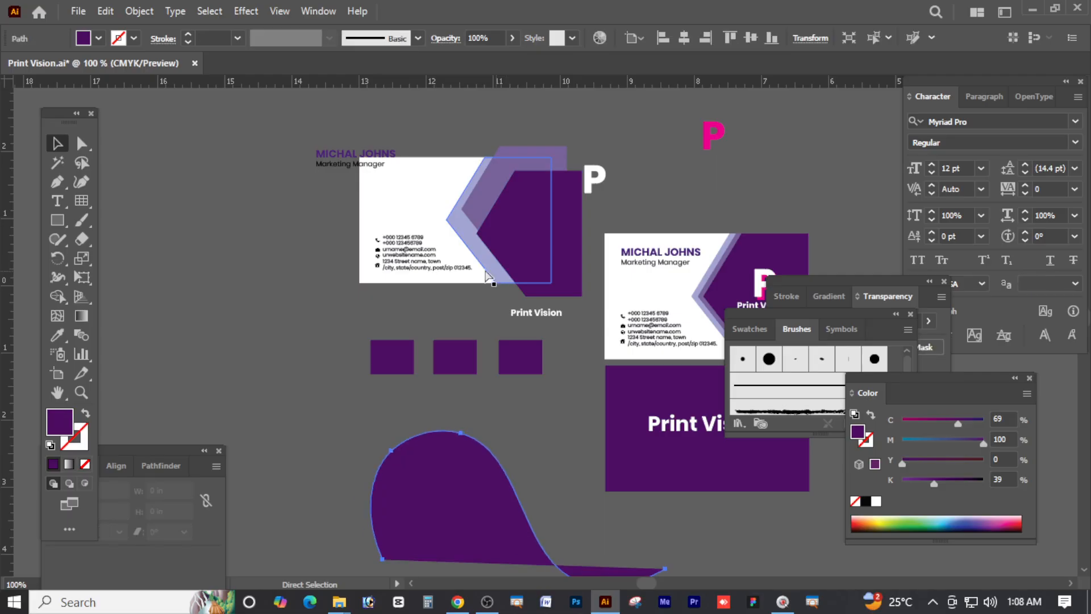
pyautogui.hotkey('ctrl', 'z')
pyautogui.hotkey('ctrl', 'z')
pyautogui.hotkey('ctrl', 'z')
pyautogui.hotkey('ctrl', 'z')
pyautogui.hotkey('ctrl', 'z')
pyautogui.hotkey('ctrl', 'z')
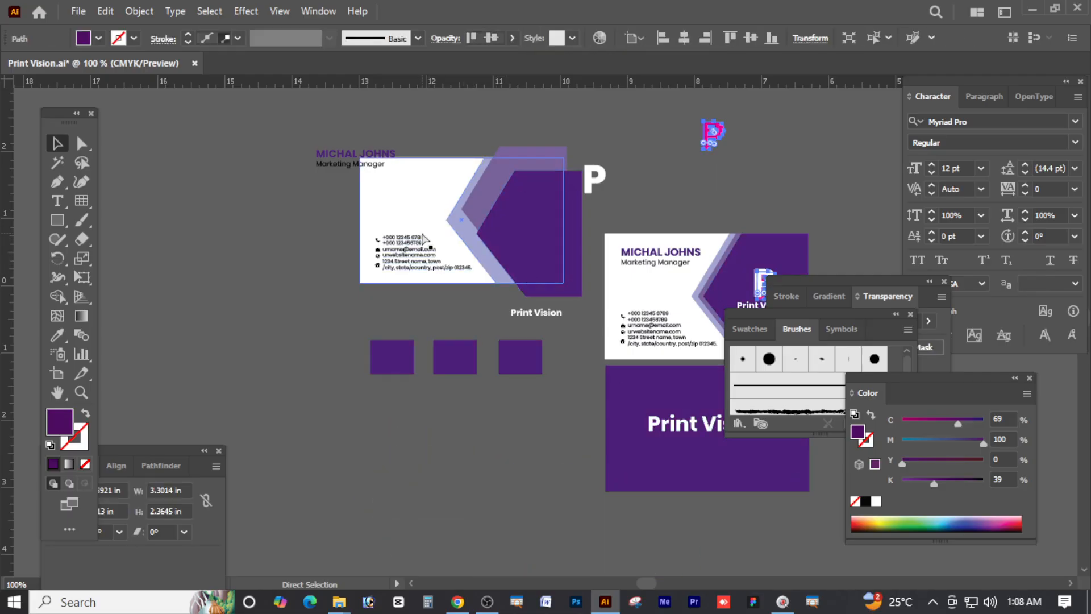
pyautogui.hotkey('ctrl', 'z')
pyautogui.hotkey('ctrl', 'z')
pyautogui.hotkey('ctrl', 'z')
pyautogui.hotkey('ctrl', 'z')
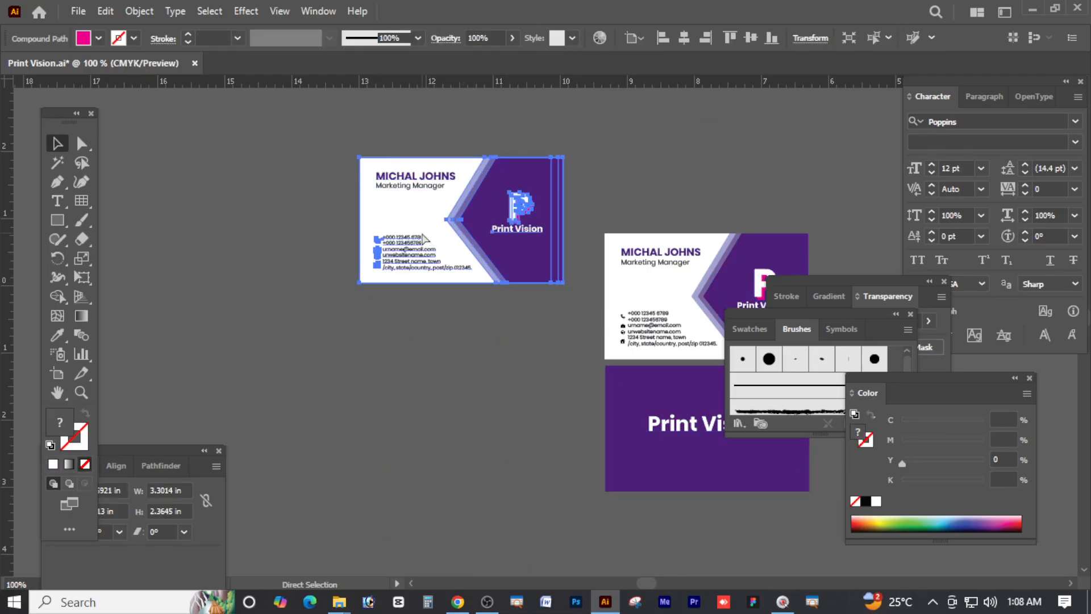
# Pan and zoom in to enlarge the Print Vision business cards on screen
pyautogui.moveTo(628, 194); pyautogui.dragTo(392, 161)
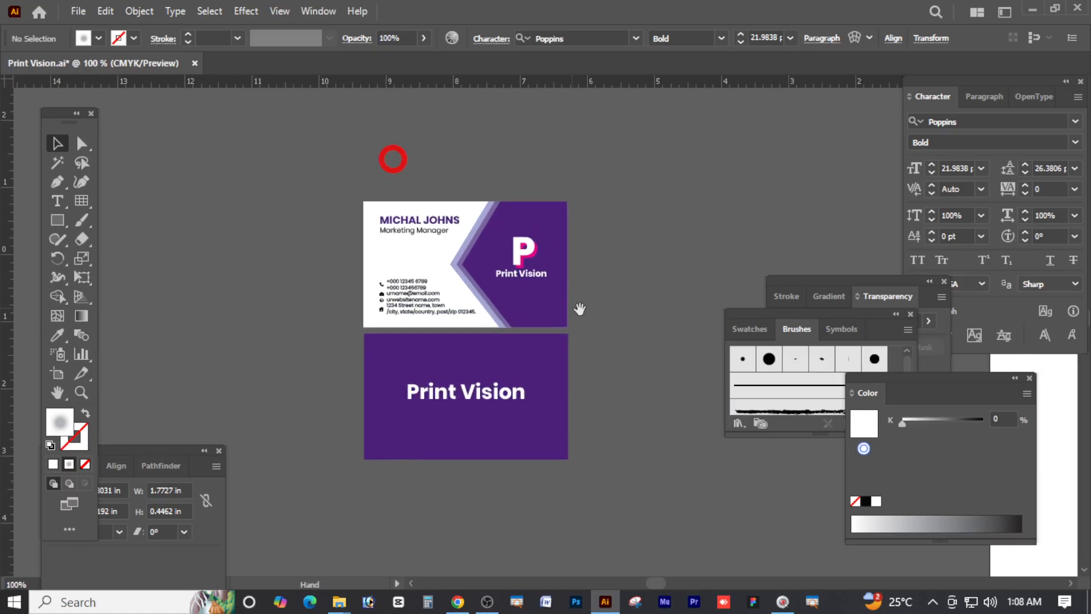
pyautogui.moveTo(448, 237); pyautogui.dragTo(574, 289)
pyautogui.moveTo(639, 366); pyautogui.dragTo(638, 343)
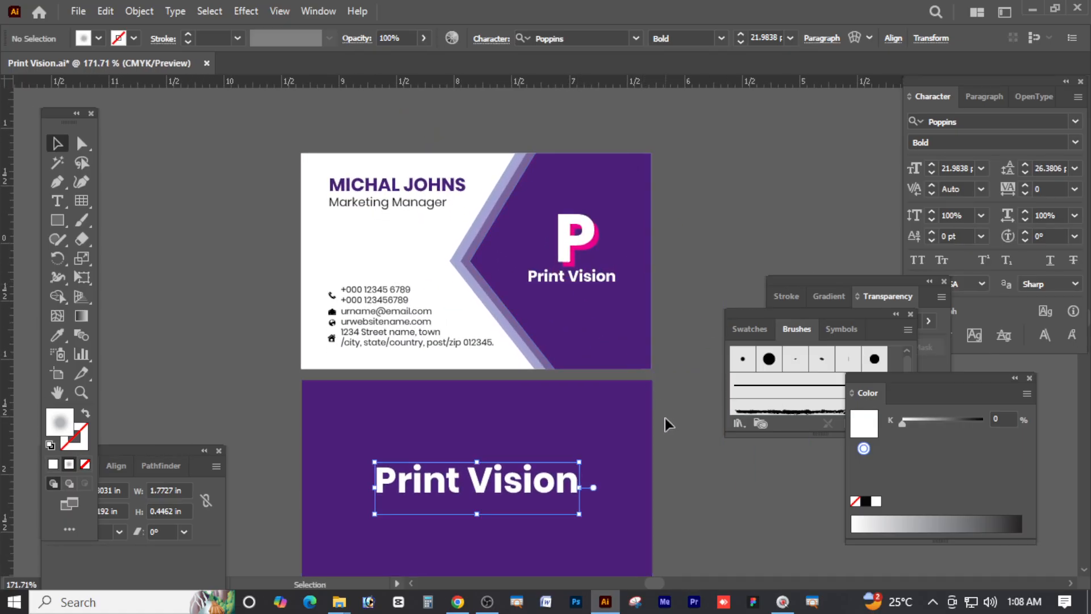
pyautogui.click(675, 374)
pyautogui.click(670, 374)
pyautogui.scroll(-2, 650, 300)
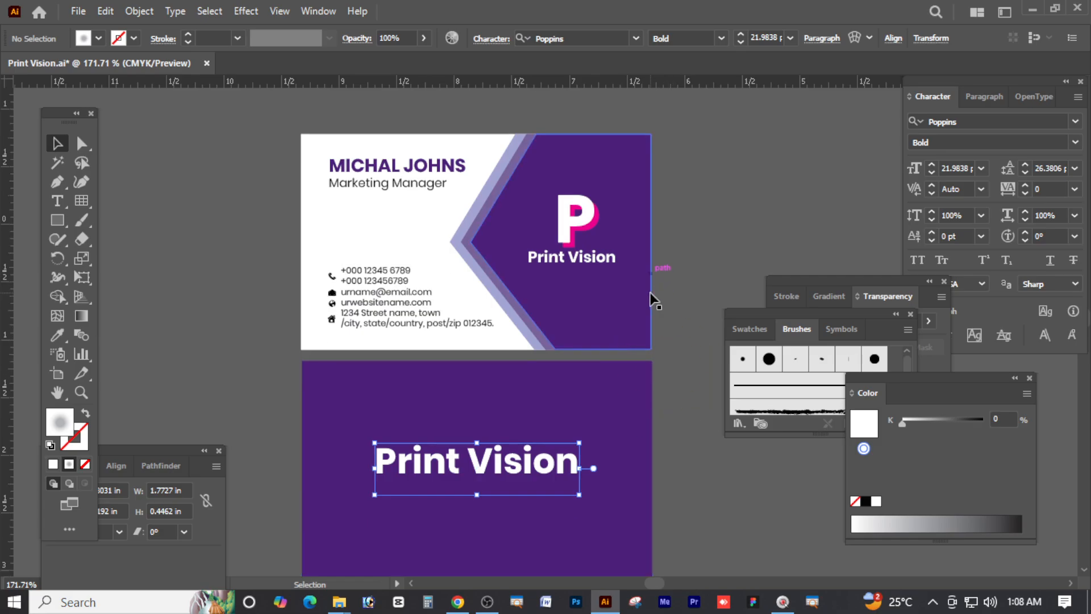
# Ungroup the back card's Print Vision text from its purple background
pyautogui.keyDown('ctrl'); pyautogui.keyDown('alt'); pyautogui.click(550, 282); pyautogui.keyUp('alt'); pyautogui.keyUp('ctrl')
pyautogui.moveTo(573, 295); pyautogui.dragTo(560, 372)
pyautogui.keyDown('ctrl'); pyautogui.keyDown('alt'); pyautogui.click(544, 326); pyautogui.keyUp('alt'); pyautogui.keyUp('ctrl')
pyautogui.click(532, 460)
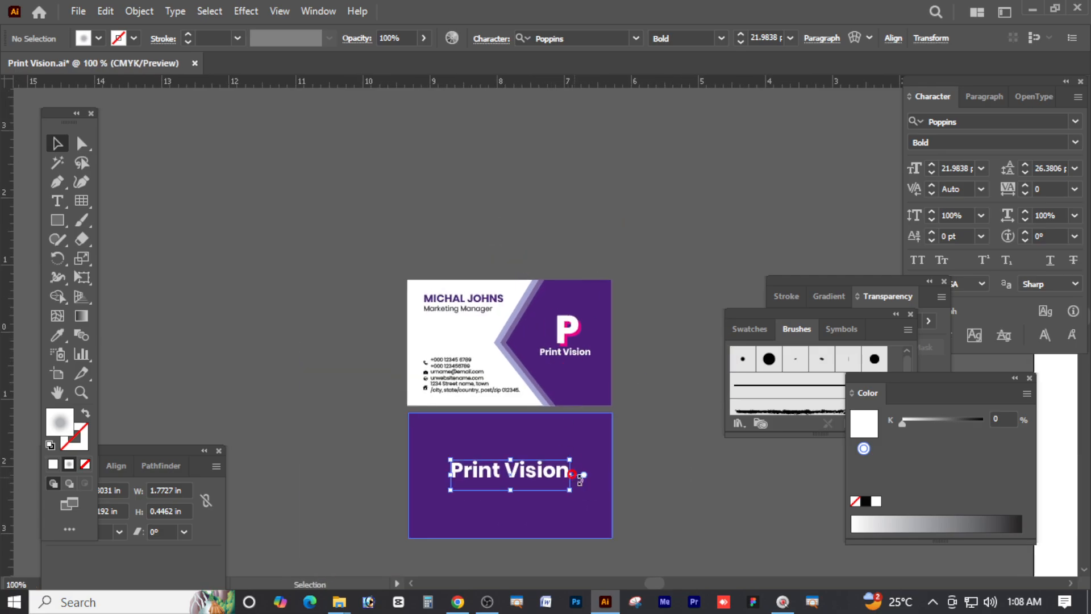
pyautogui.keyDown('shift'); pyautogui.click(599, 450); pyautogui.keyUp('shift')
pyautogui.rightClick(596, 449)
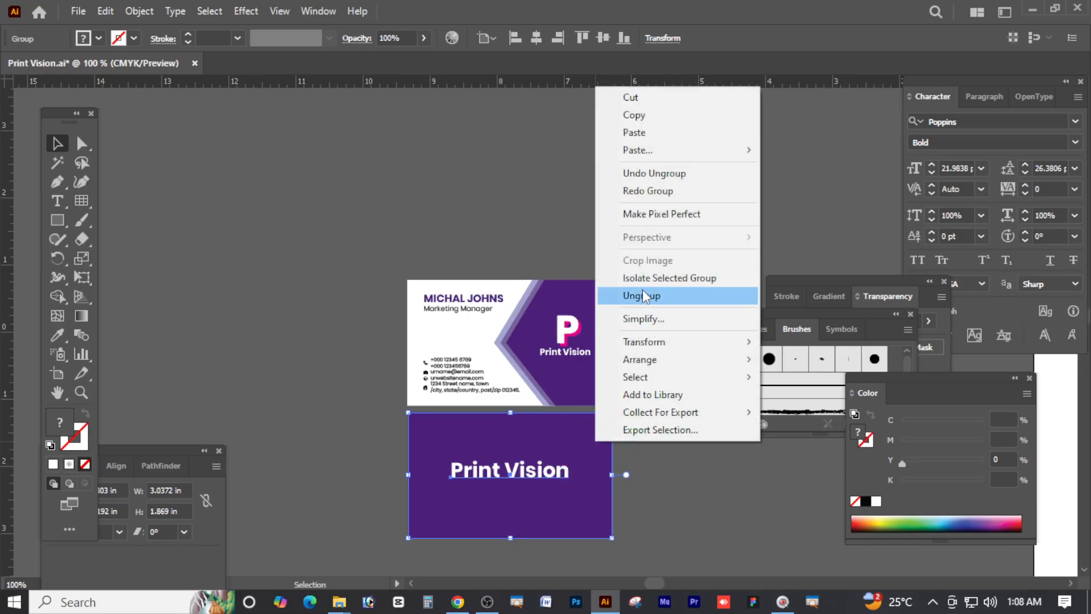
pyautogui.click(660, 452)
# Copy the back card's purple rectangle above the cards and scale it down small
pyautogui.scroll(2, 660, 452)
pyautogui.moveTo(552, 472); pyautogui.dragTo(317, 154)
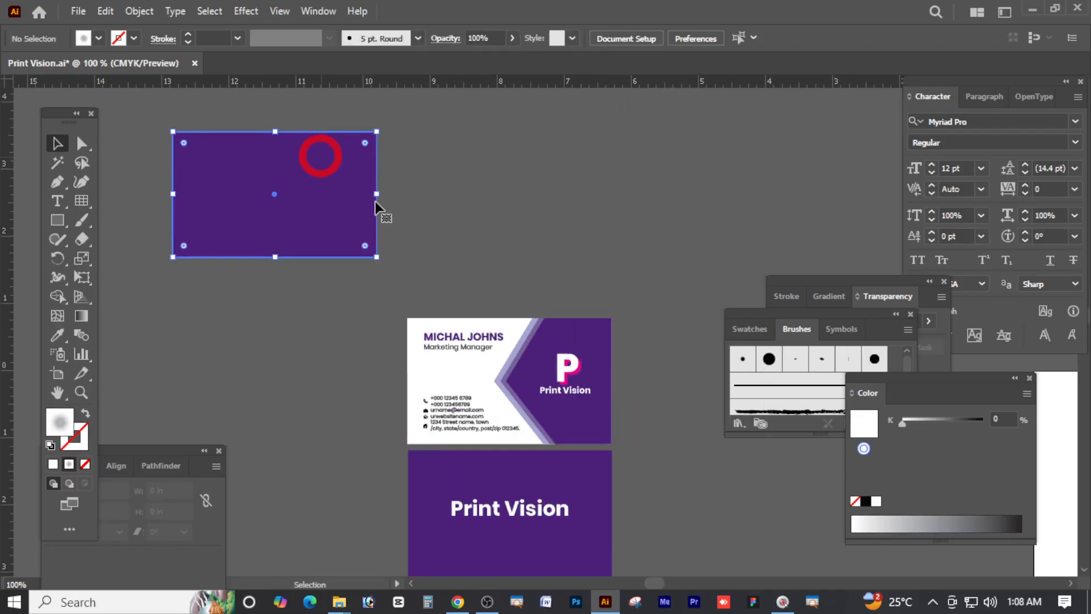
pyautogui.moveTo(377, 257); pyautogui.dragTo(477, 275)
pyautogui.hotkey('ctrl', 'space')
# Alt-drag a copy to the right and repeat with Ctrl+D for a third rectangle
pyautogui.moveTo(305, 222); pyautogui.dragTo(552, 247)
pyautogui.hotkey('ctrl', 'alt', 'space')
pyautogui.keyDown('ctrl'); pyautogui.keyDown('alt'); pyautogui.click(585, 258); pyautogui.keyUp('alt'); pyautogui.keyUp('ctrl')
pyautogui.press('space')
pyautogui.moveTo(593, 279); pyautogui.dragTo(549, 239)
pyautogui.hotkey('ctrl', 'd')
# Repeat the duplicate from the rightmost rectangle to add an equally spaced fourth one
pyautogui.click(624, 142)
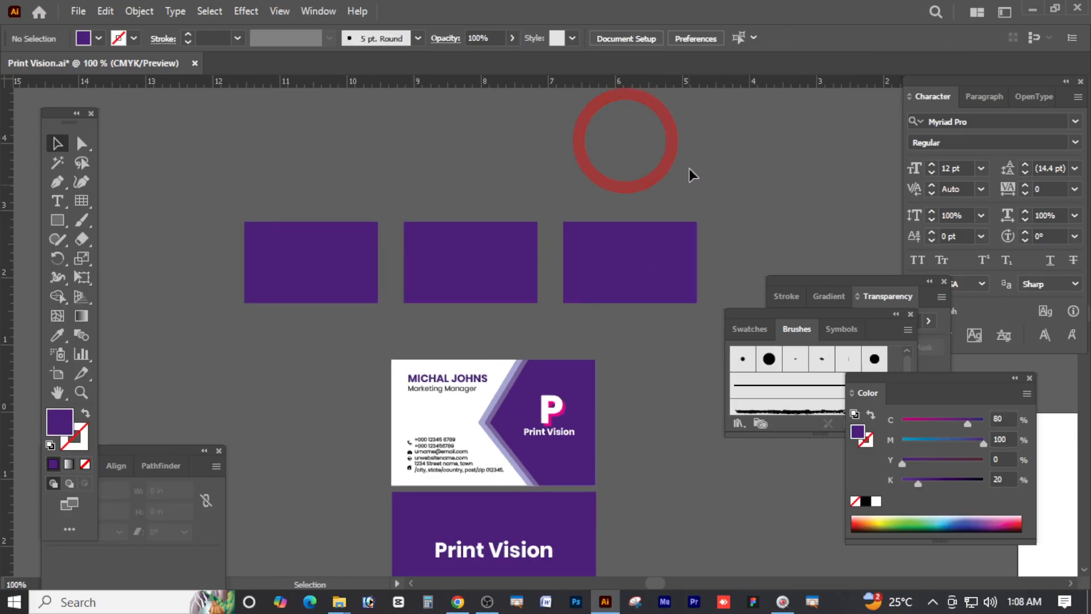
pyautogui.moveTo(690, 171); pyautogui.dragTo(312, 238)
pyautogui.click(665, 173)
pyautogui.click(650, 250)
pyautogui.press('t')
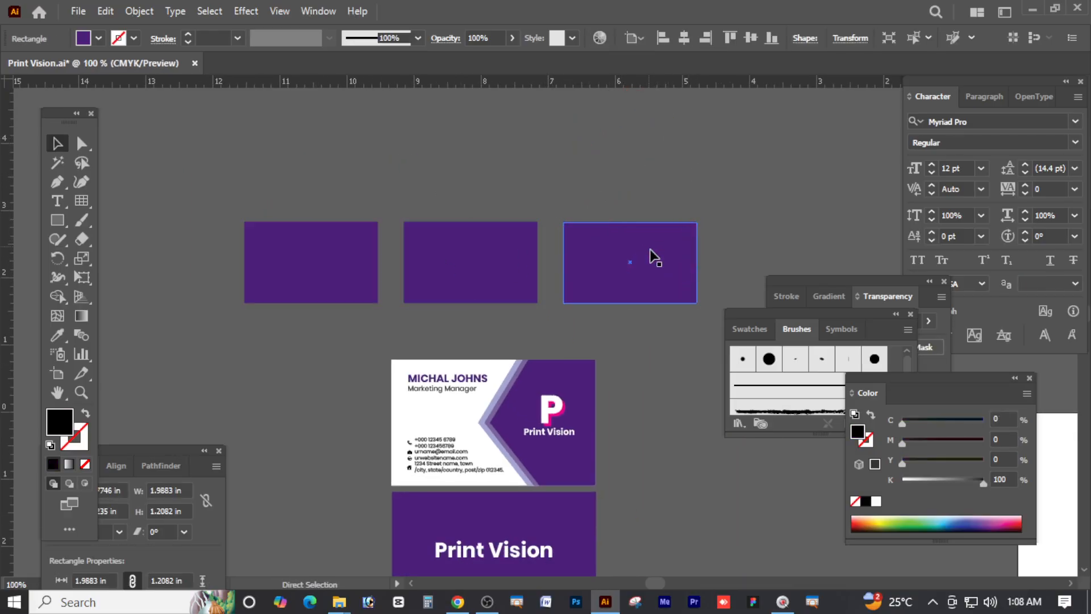
pyautogui.click(651, 172)
pyautogui.click(613, 262)
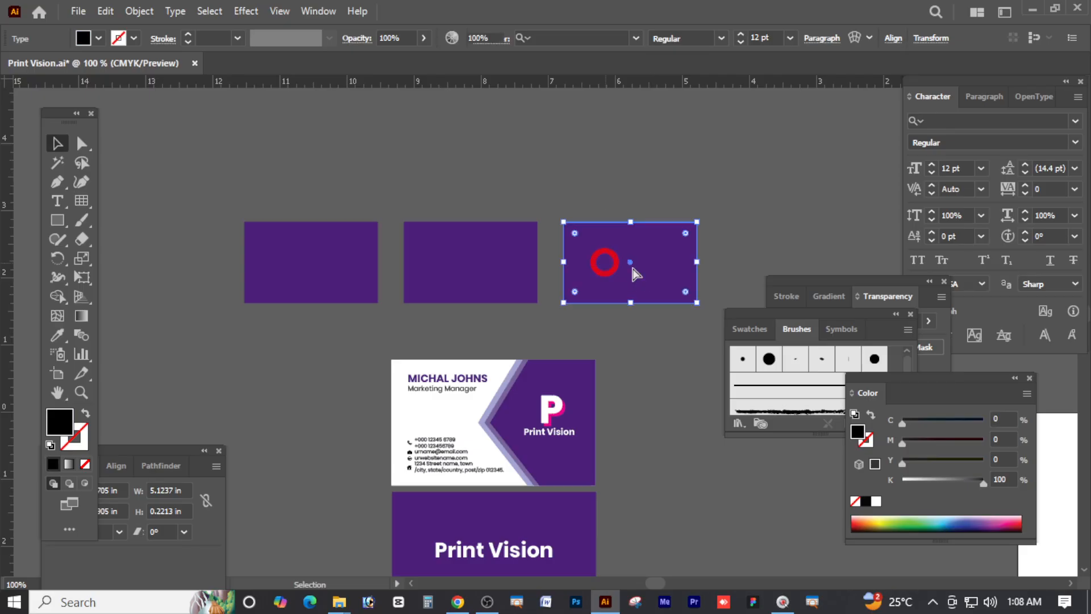
pyautogui.hotkey('ctrl', 'd')
# Zoom out and check the row of four 1.9883 × 1.2082 in rectangles
pyautogui.click(629, 160)
pyautogui.press('Tab')
pyautogui.hotkey('ctrl', '-')
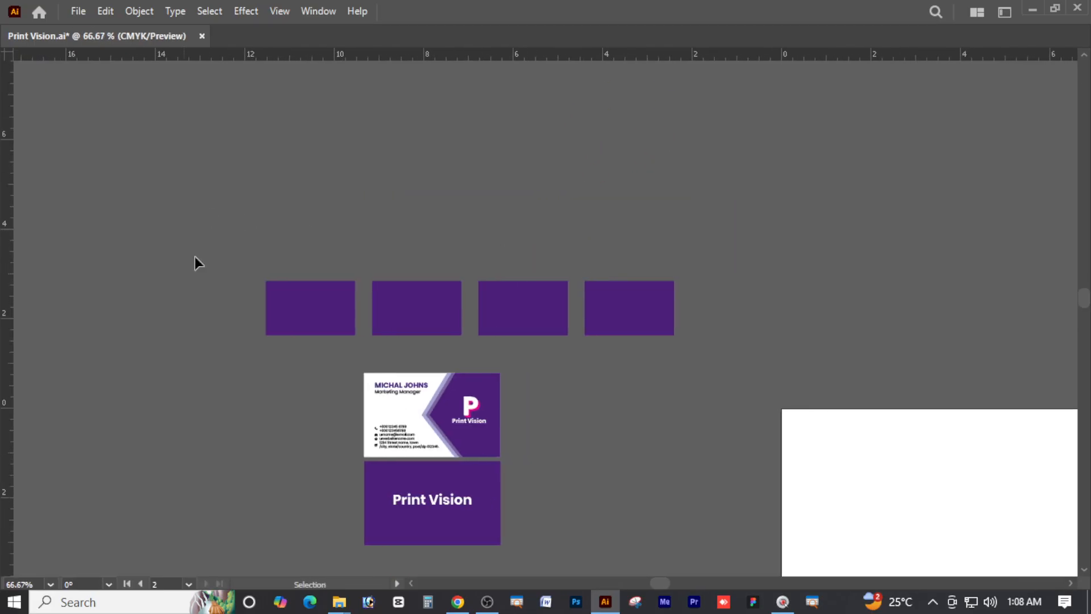
pyautogui.moveTo(195, 260); pyautogui.dragTo(638, 299)
pyautogui.press('Tab')
pyautogui.scroll(-2, 504, 280)
pyautogui.moveTo(462, 307); pyautogui.dragTo(504, 220)
pyautogui.click(561, 278)
pyautogui.scroll(1, 364, 257)
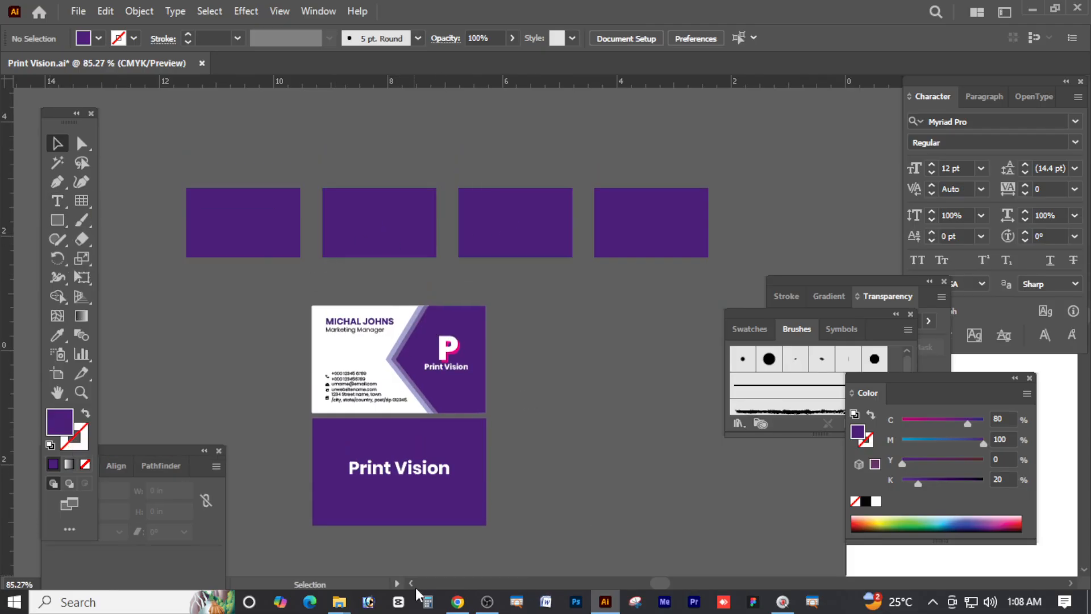
pyautogui.click(457, 601)
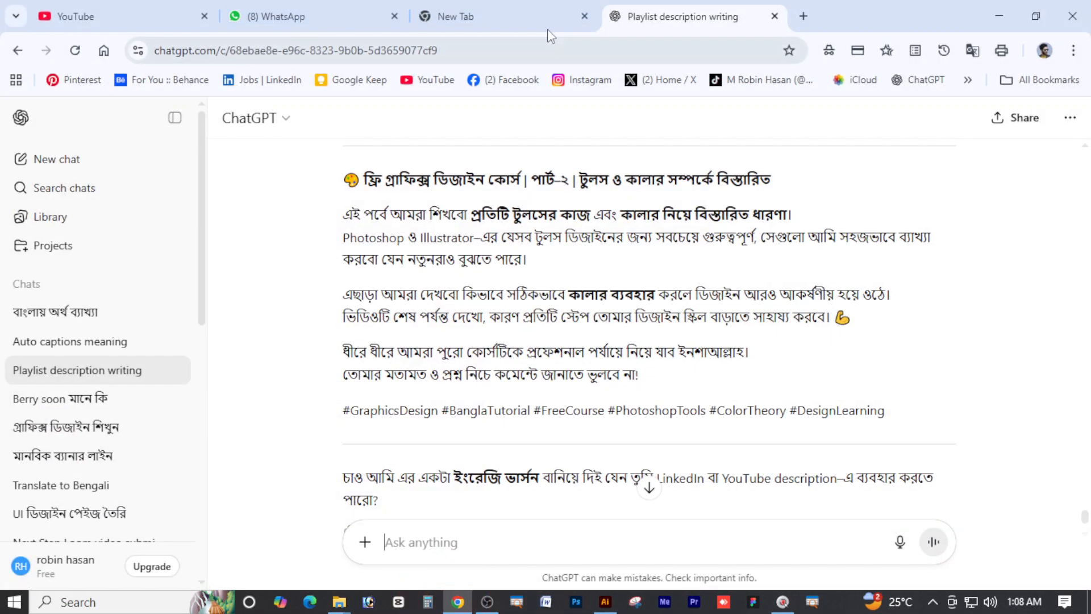
pyautogui.click(800, 13)
pyautogui.click(298, 42)
pyautogui.write('।পড')
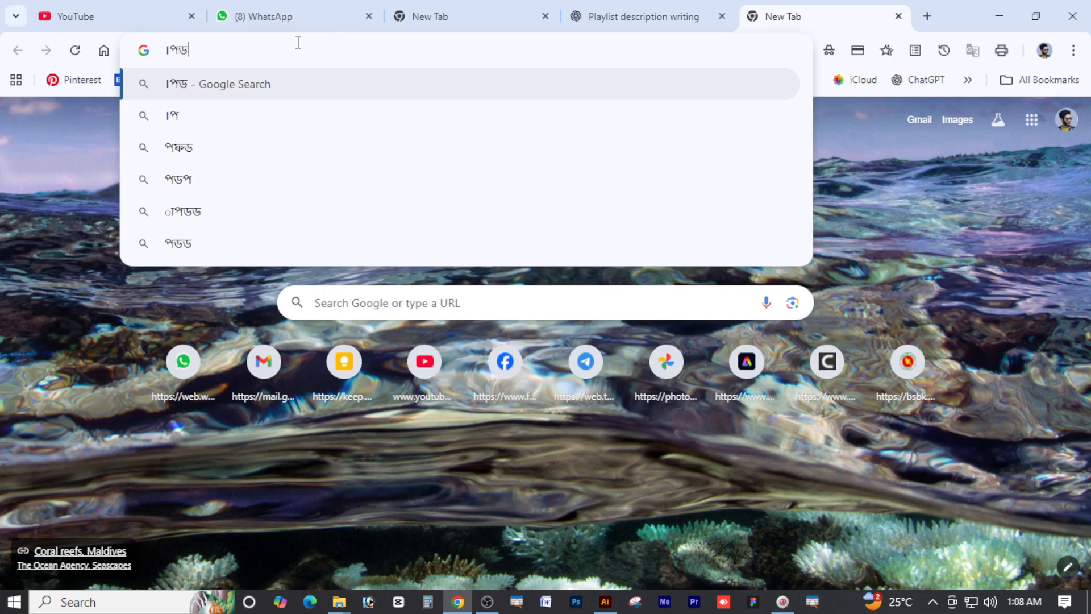
pyautogui.write('gred')
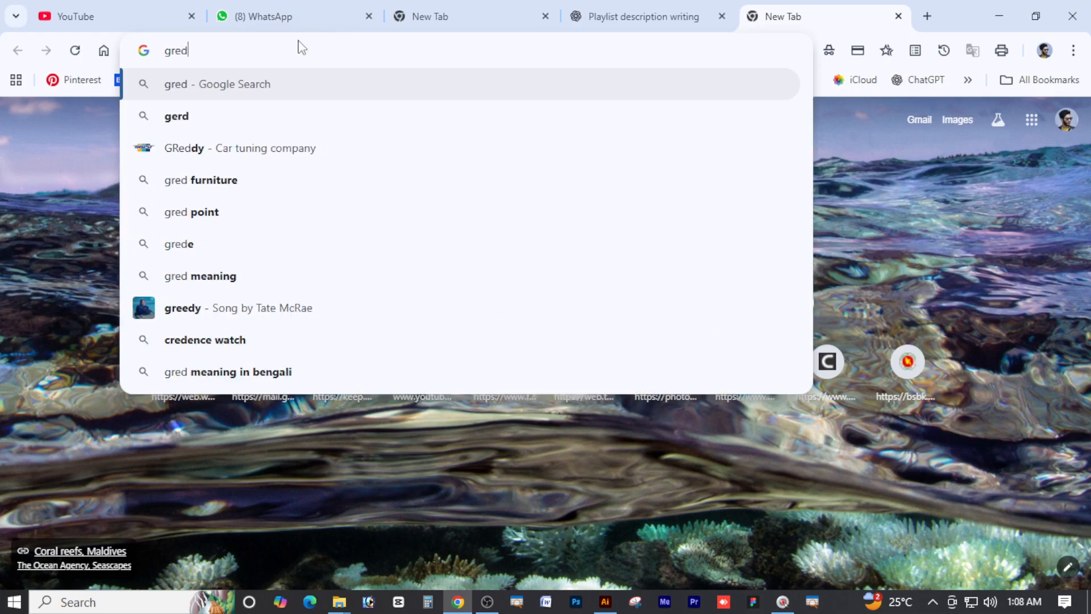
pyautogui.write('i')
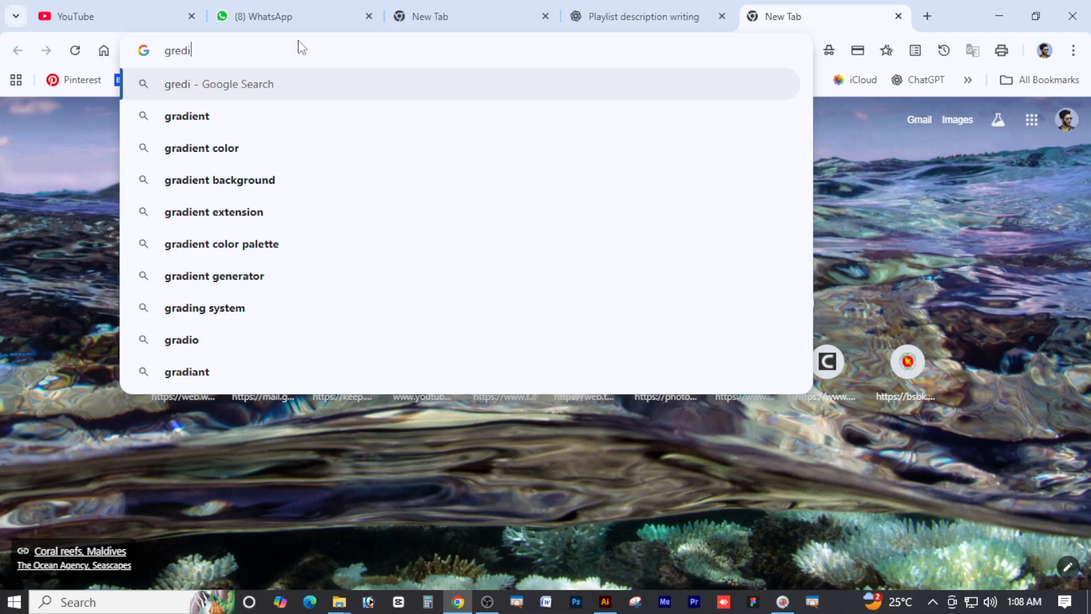
pyautogui.press('Down')
pyautogui.press('Down')
pyautogui.press('Return')
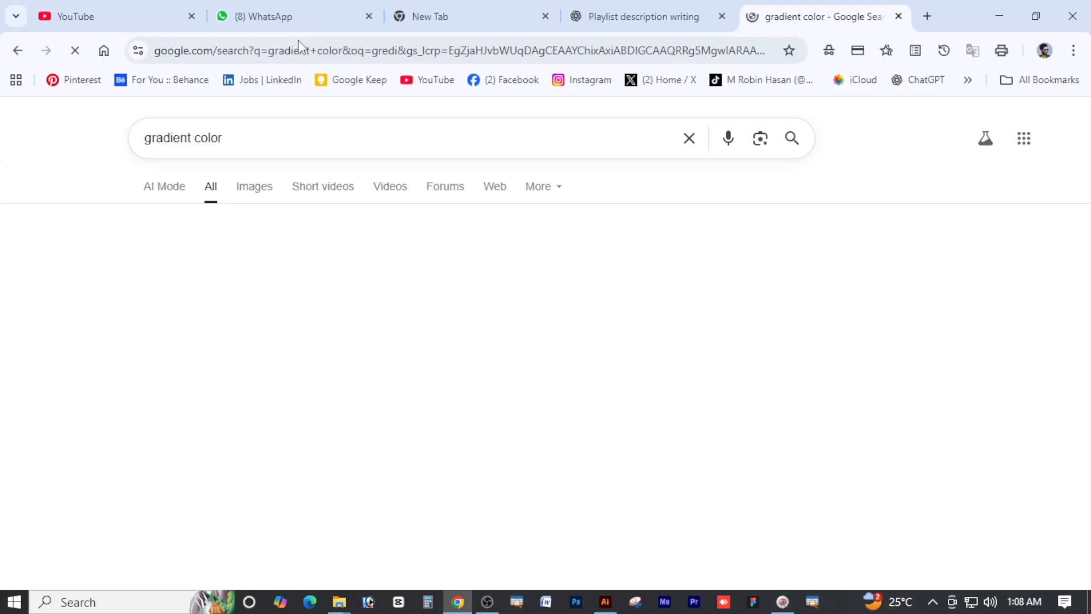
pyautogui.click(260, 189)
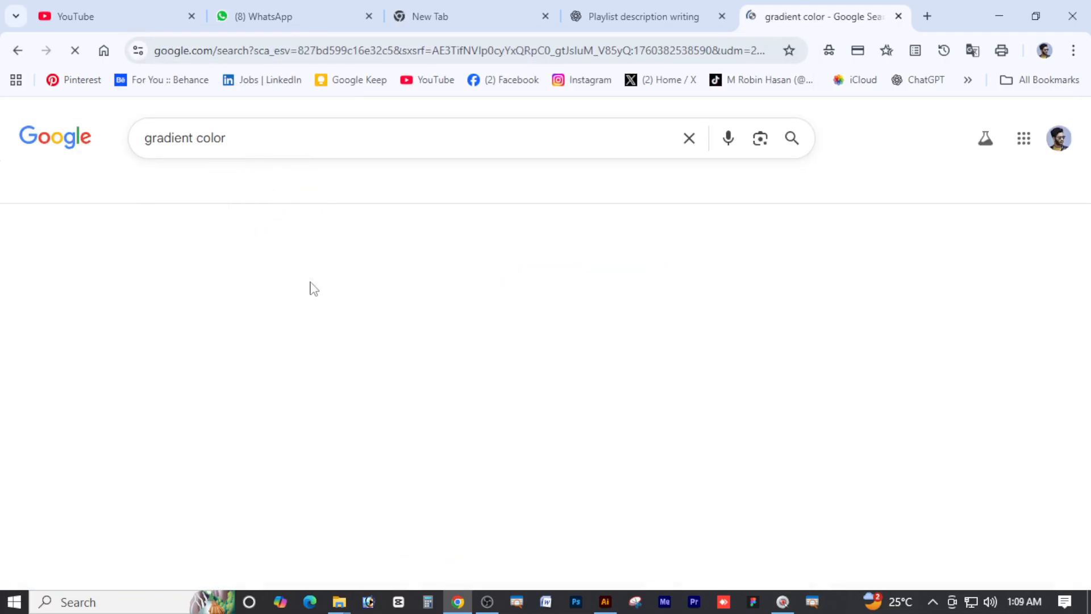
pyautogui.scroll(-1, 226, 288)
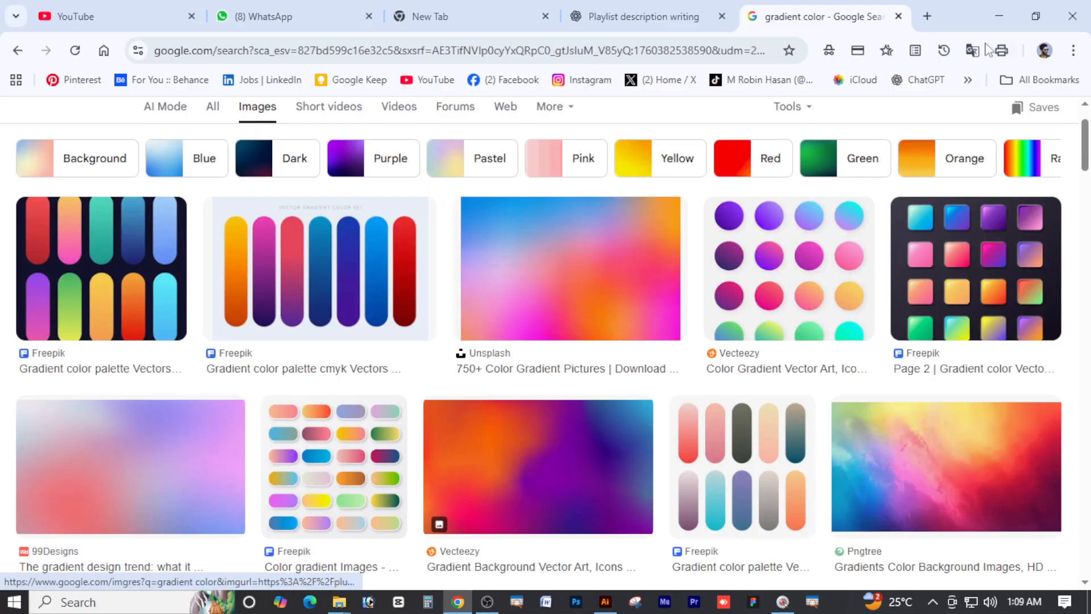
pyautogui.click(606, 603)
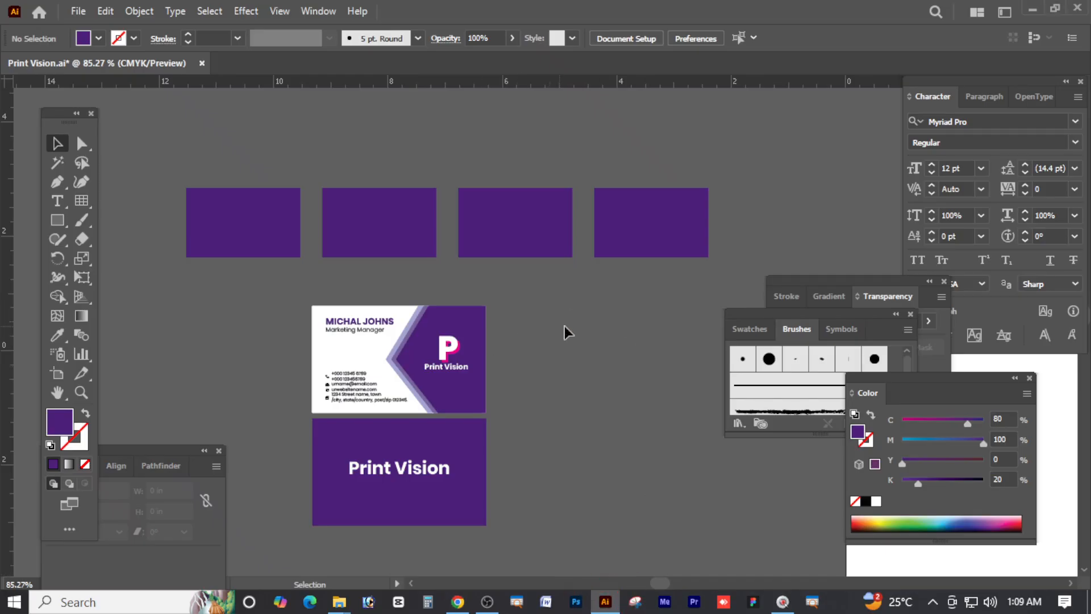
# Open the Gradient panel and give the first rectangle a linear gradient
pyautogui.click(266, 224)
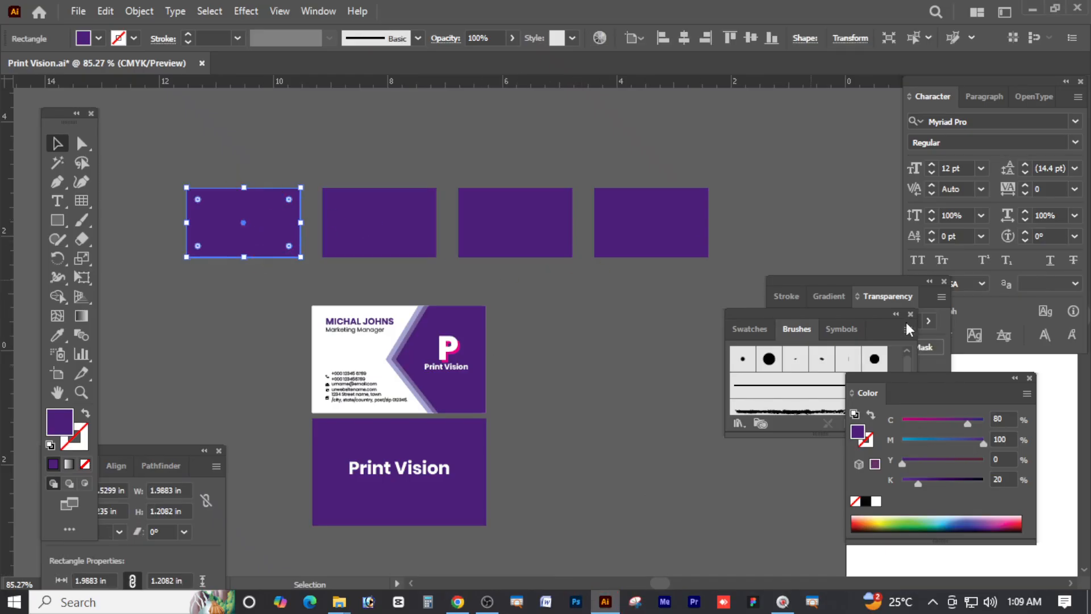
pyautogui.click(832, 296)
pyautogui.click(320, 11)
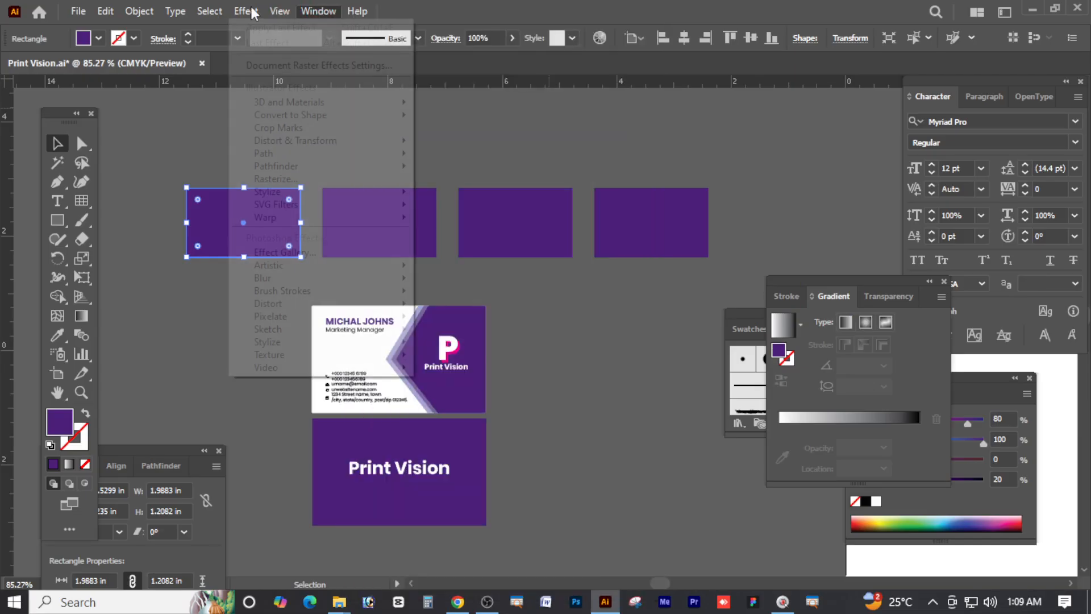
pyautogui.moveTo(138, 11)
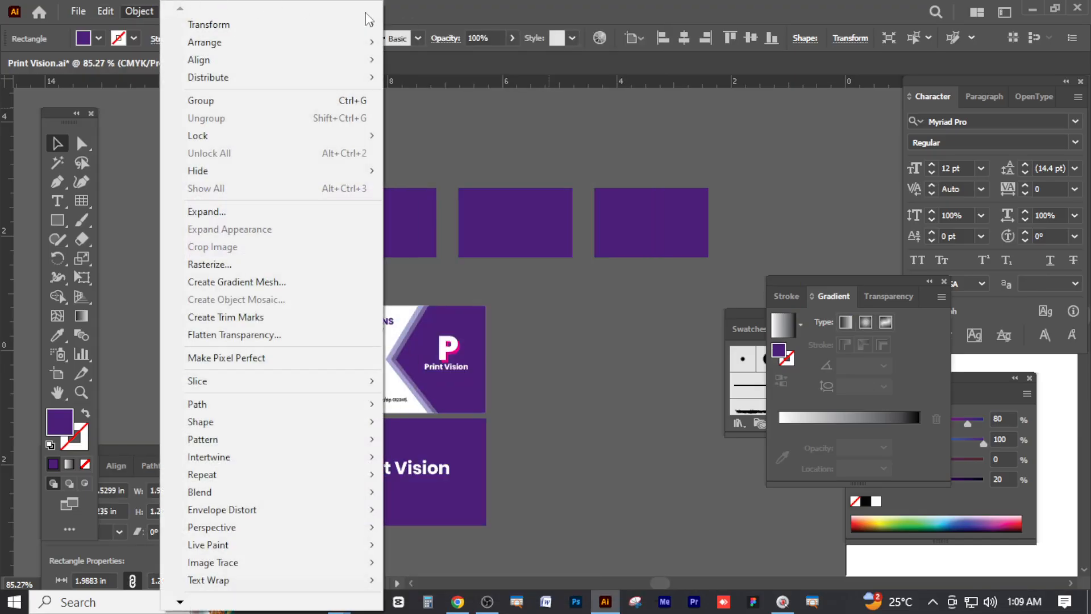
pyautogui.click(463, 3)
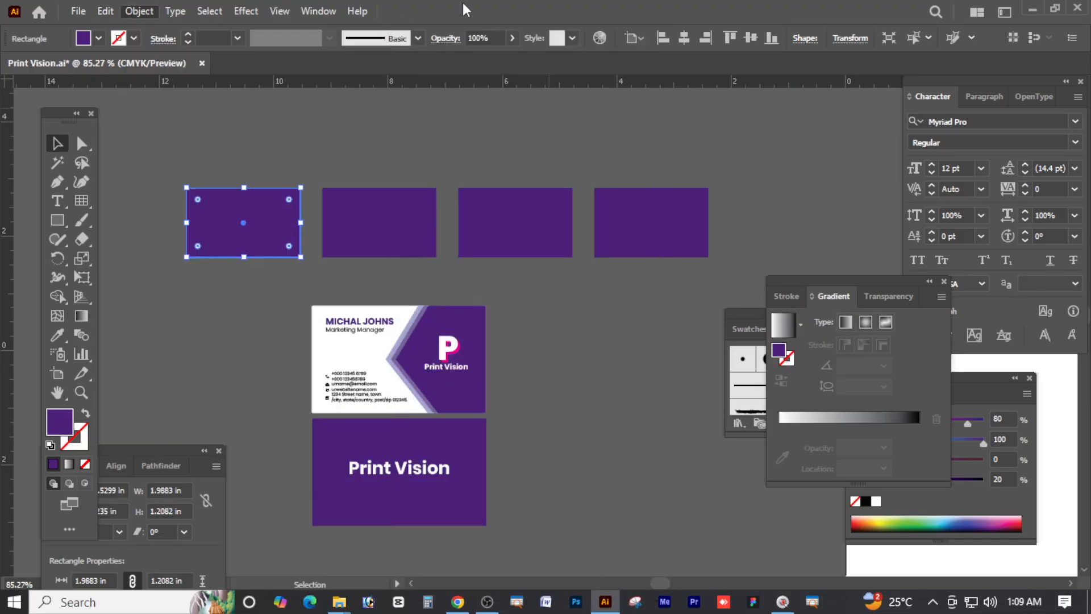
pyautogui.click(328, 14)
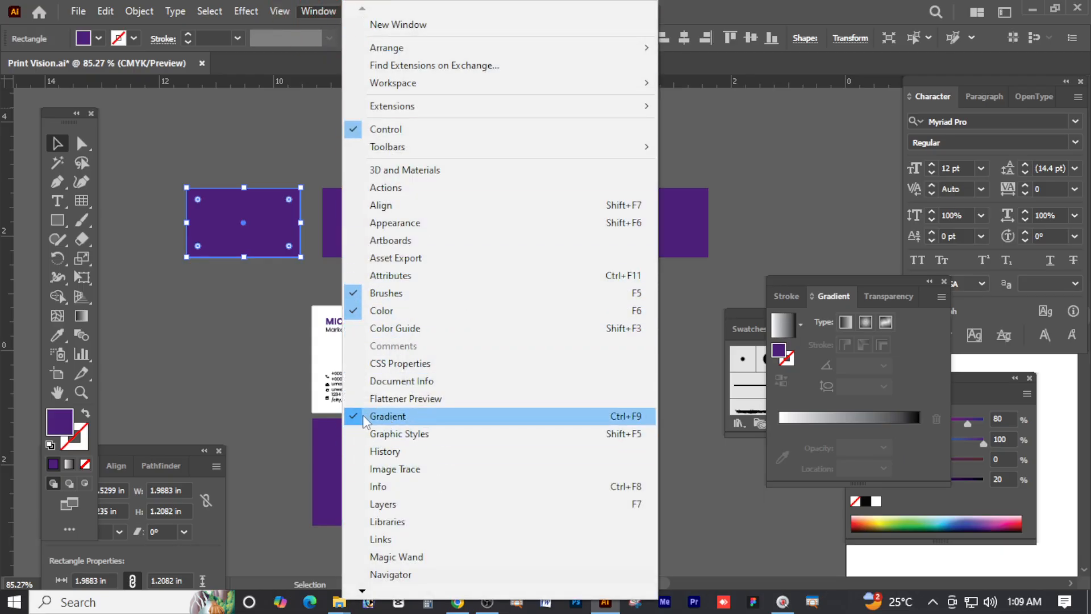
pyautogui.click(834, 298)
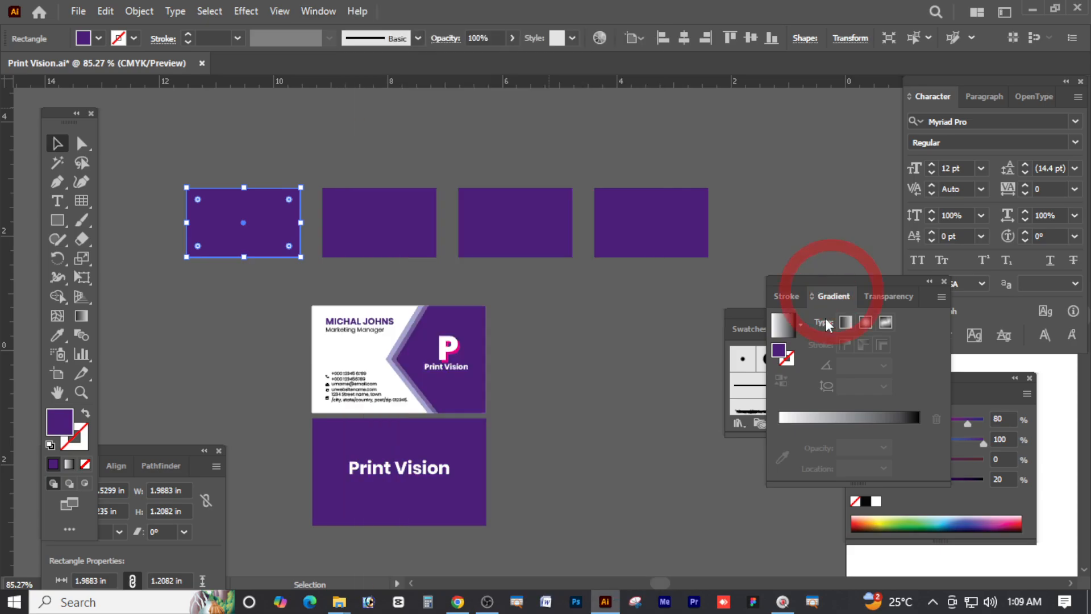
pyautogui.click(845, 323)
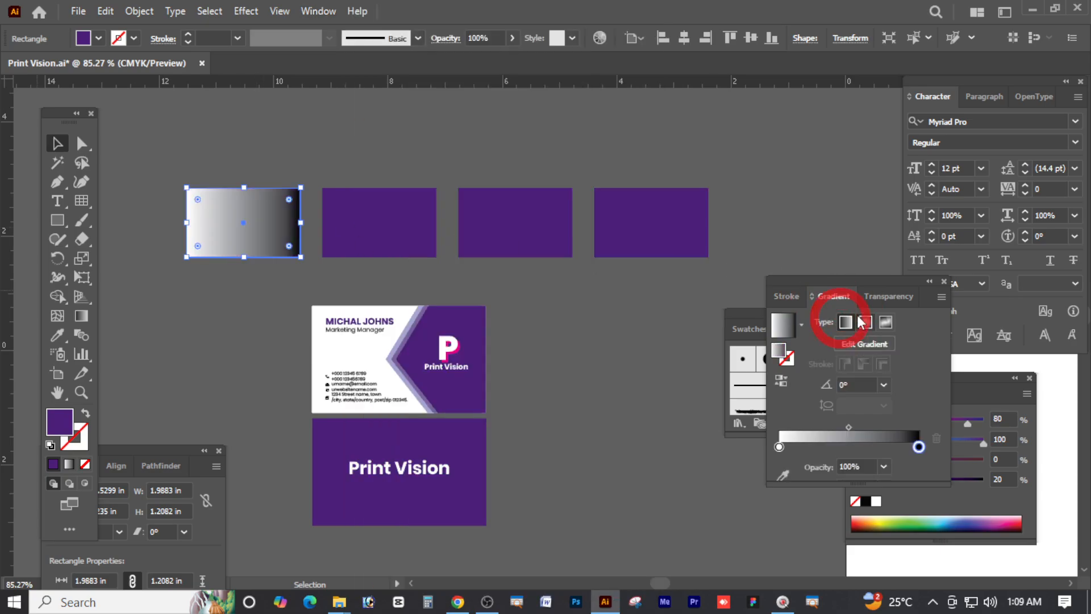
# Apply a radial gradient to the second rectangle and a freeform gradient to the third
pyautogui.click(392, 225)
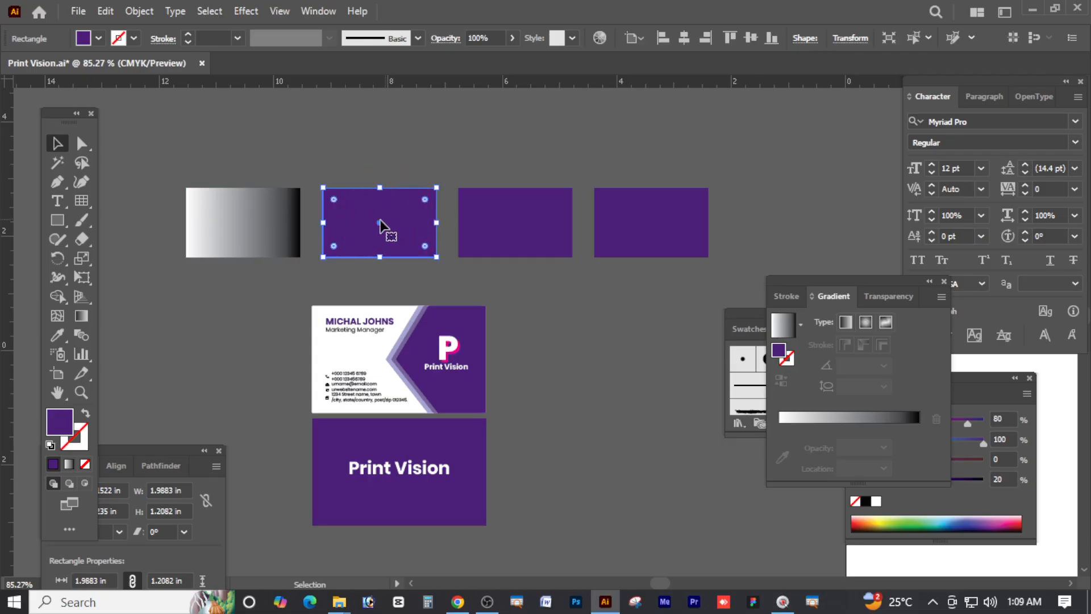
pyautogui.click(866, 322)
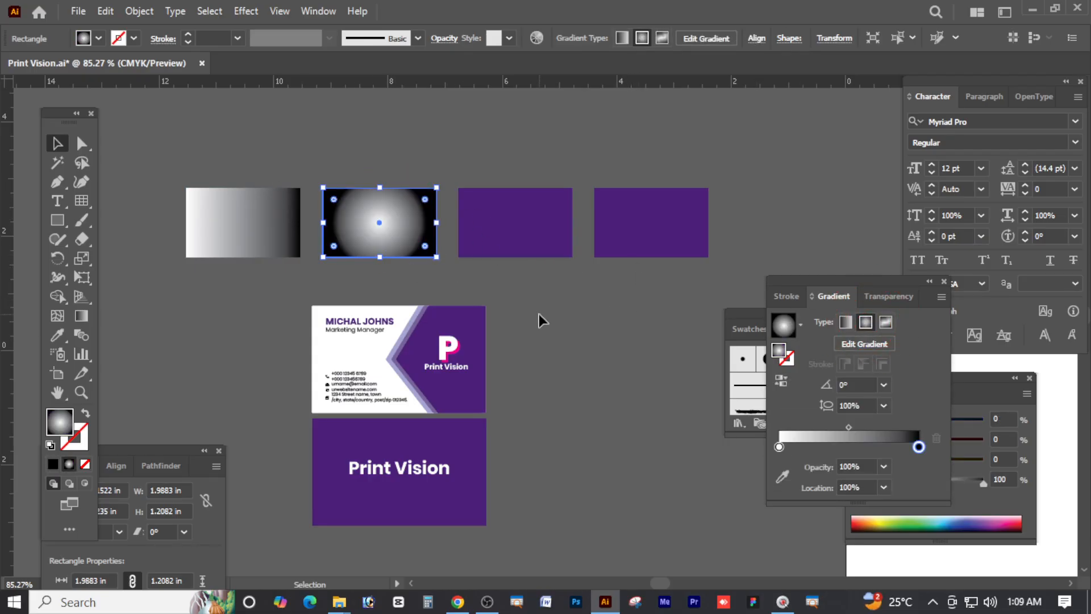
pyautogui.click(534, 234)
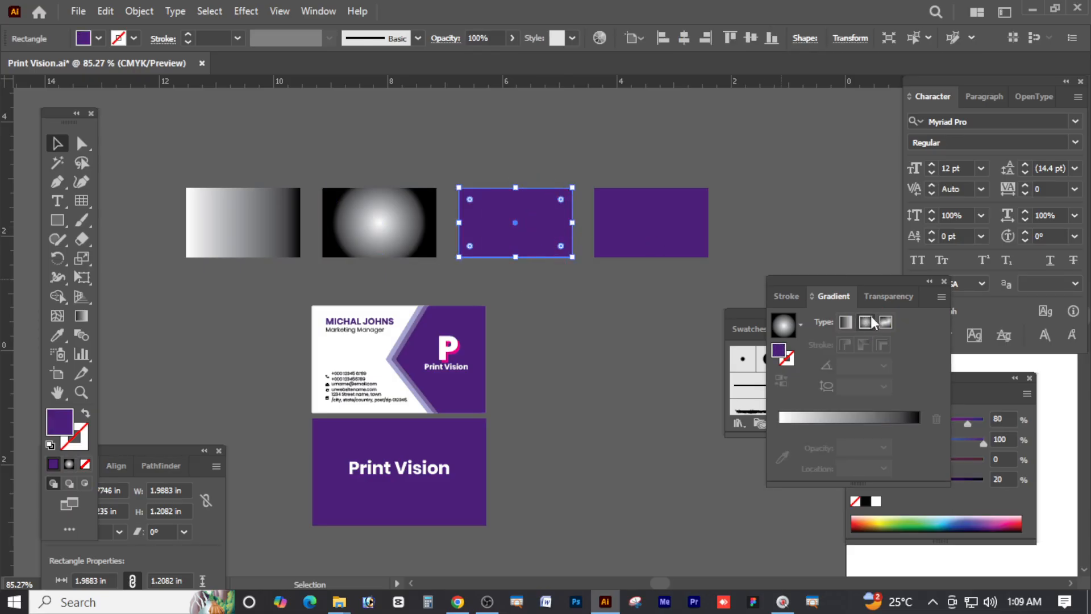
pyautogui.click(885, 322)
pyautogui.click(608, 371)
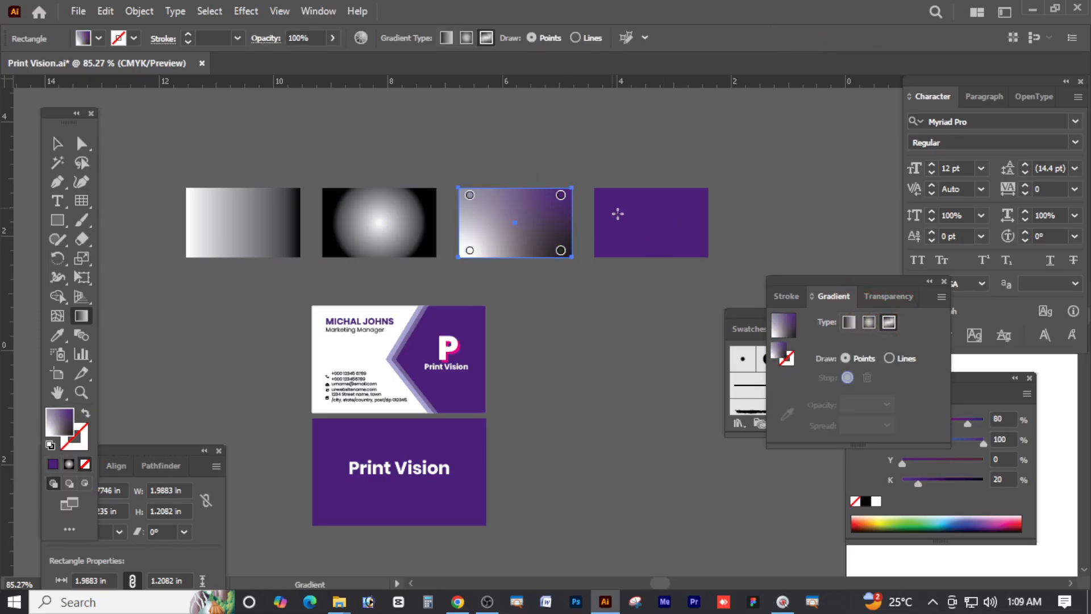
pyautogui.click(56, 143)
pyautogui.click(648, 209)
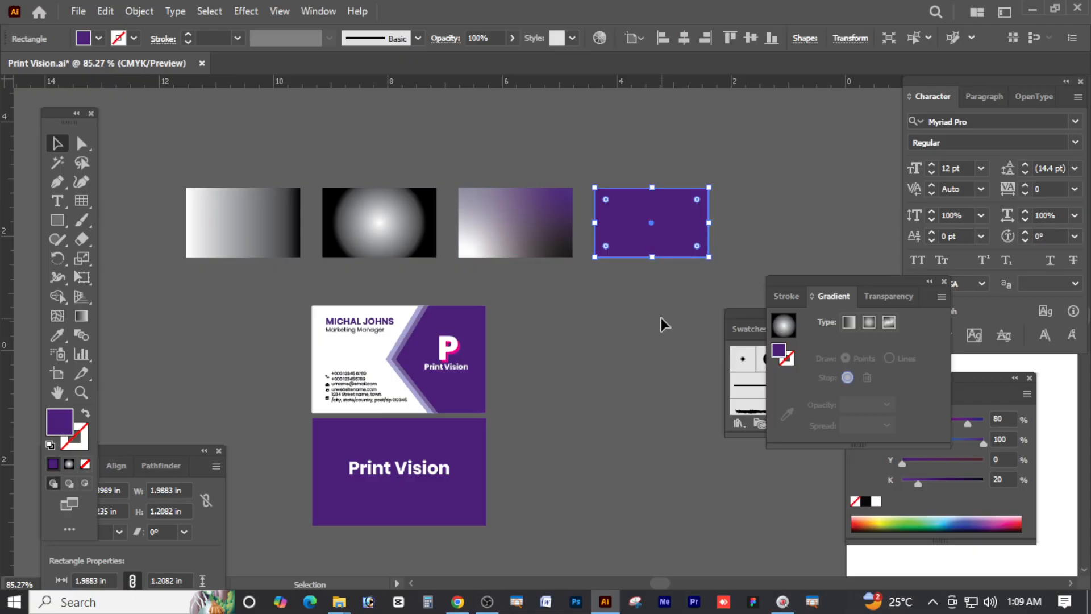
# Recolour the linear rectangle's gradient stops with CMYK sliders: blue on the left, purple on the right
pyautogui.click(632, 301)
pyautogui.click(248, 221)
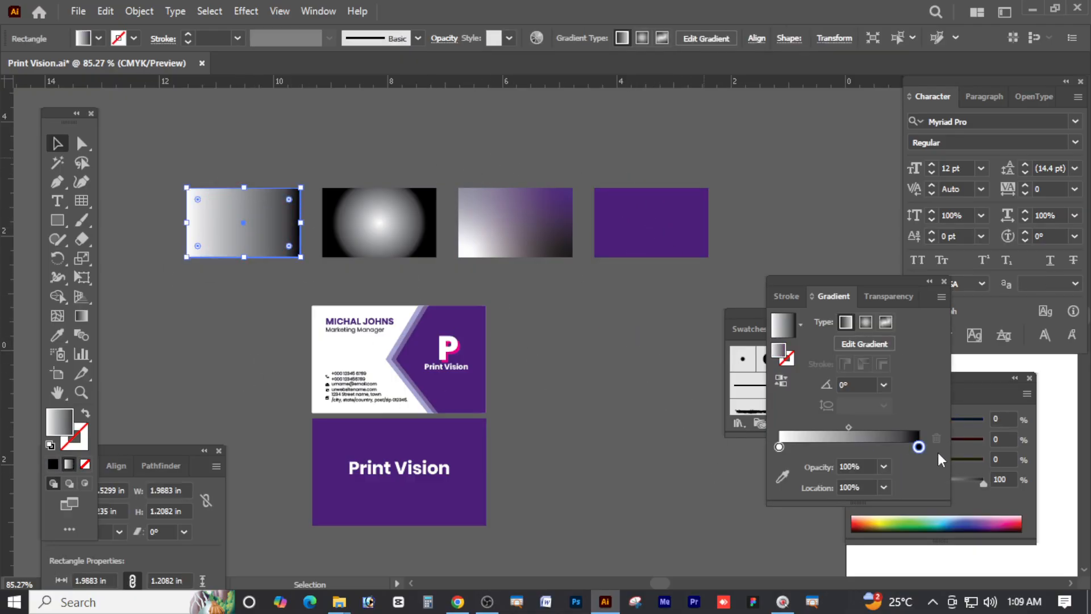
pyautogui.doubleClick(779, 446)
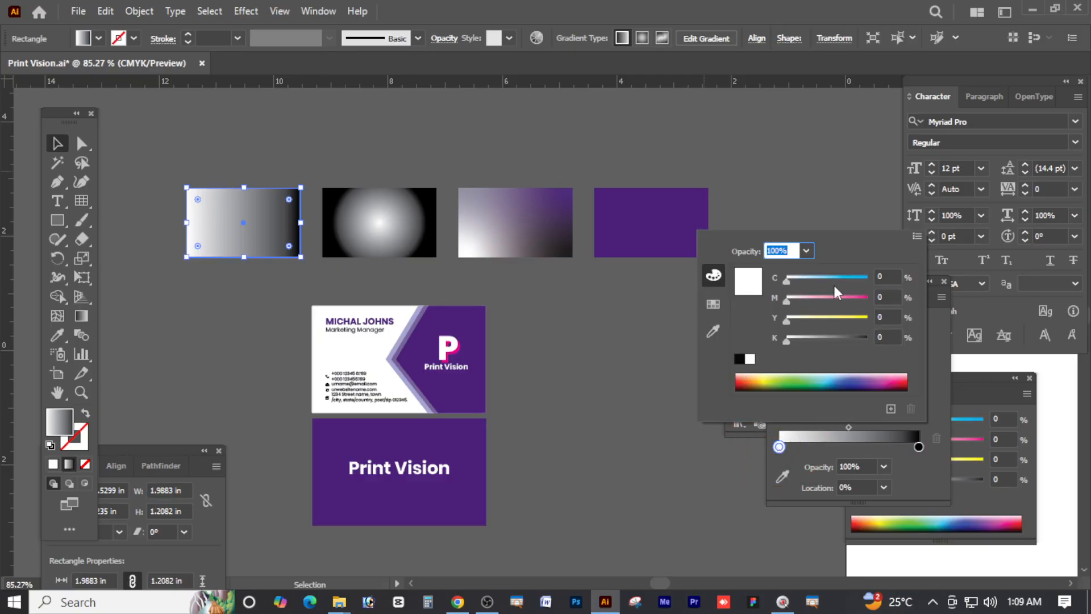
pyautogui.moveTo(833, 282); pyautogui.dragTo(852, 299)
pyautogui.doubleClick(918, 447)
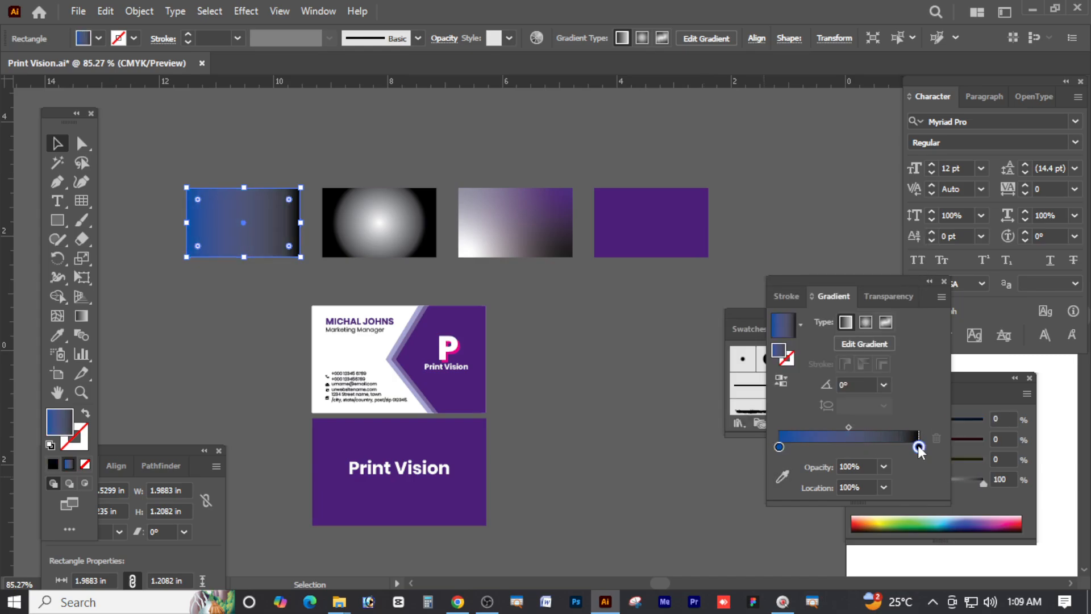
pyautogui.moveTo(867, 341); pyautogui.dragTo(783, 339)
pyautogui.moveTo(786, 301); pyautogui.dragTo(857, 297)
pyautogui.click(840, 278)
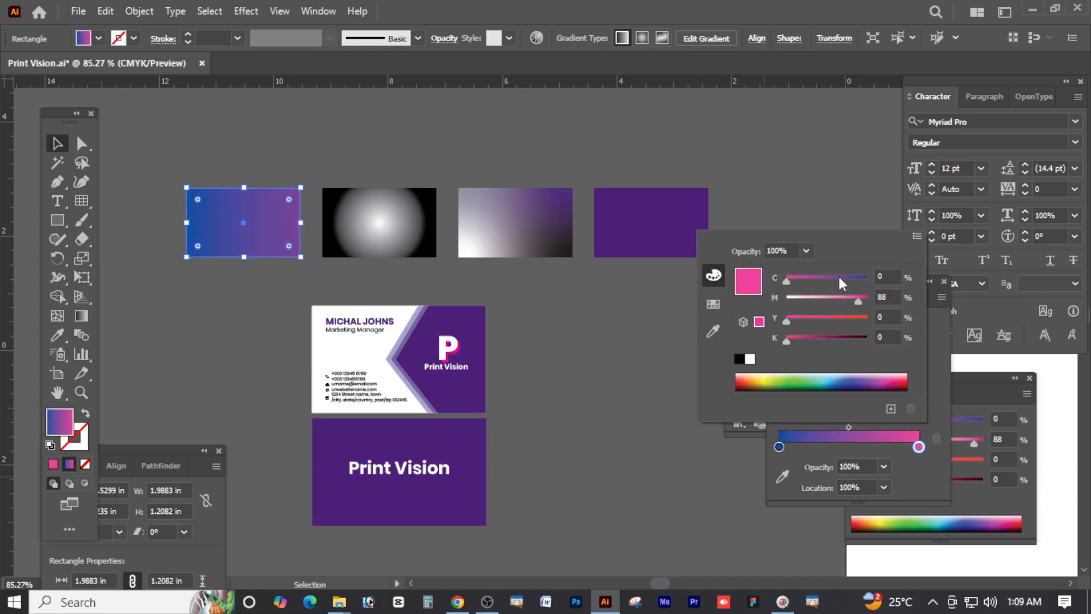
pyautogui.click(401, 237)
pyautogui.doubleClick(918, 446)
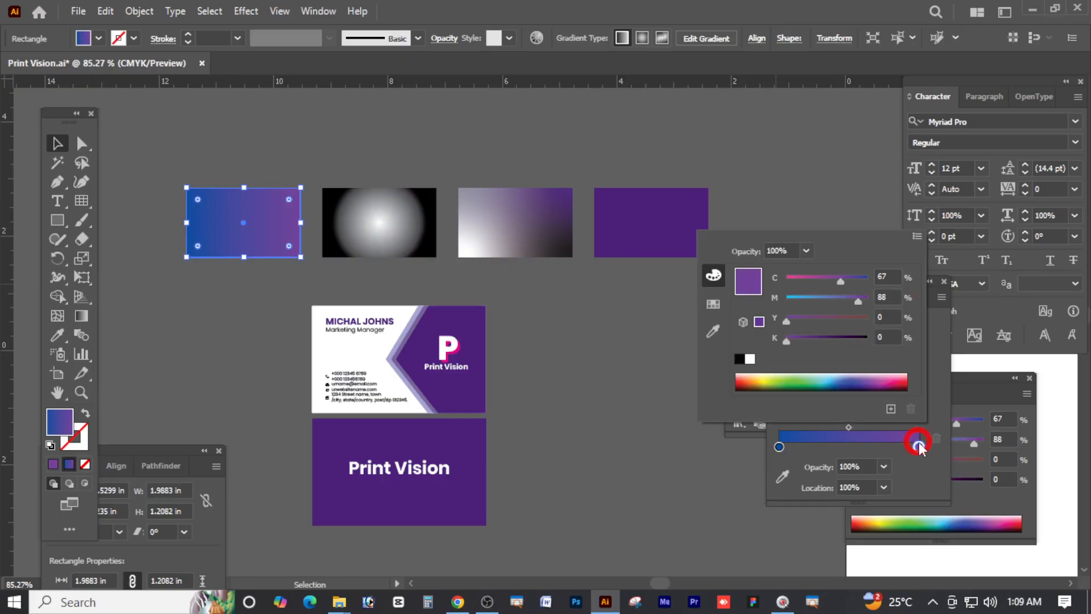
pyautogui.moveTo(856, 297); pyautogui.dragTo(781, 298)
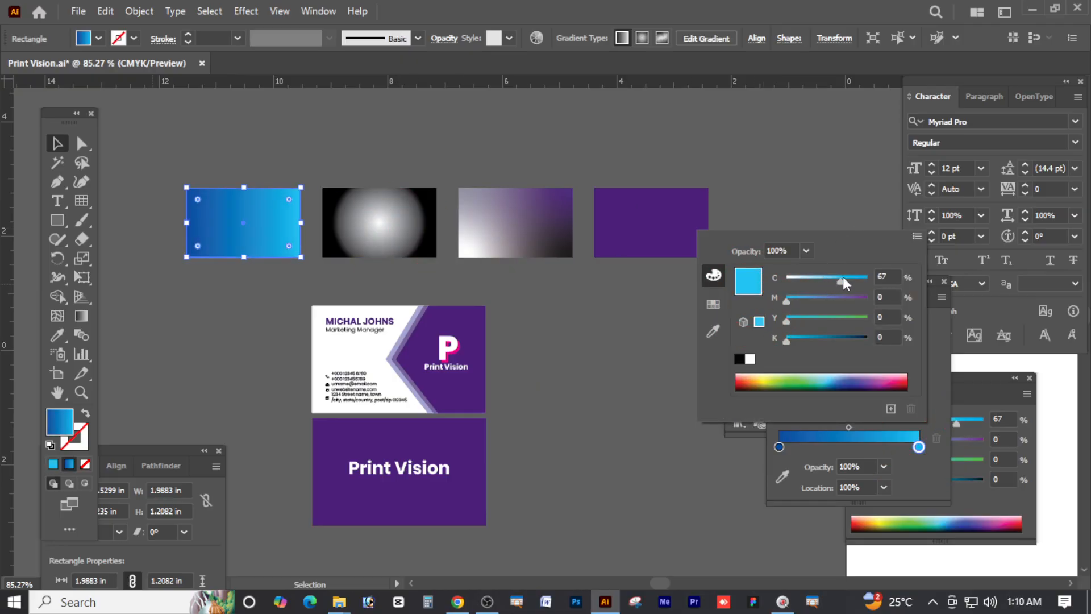
pyautogui.click(526, 313)
# Make the radial rectangle's outer stop full cyan and its centre stop green
pyautogui.click(382, 225)
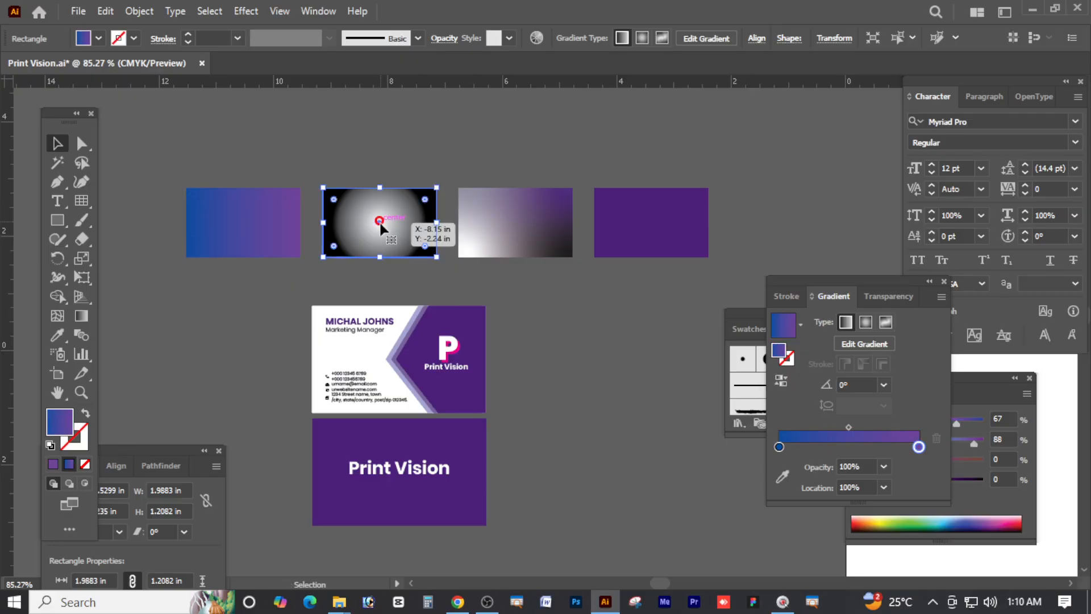
pyautogui.doubleClick(918, 447)
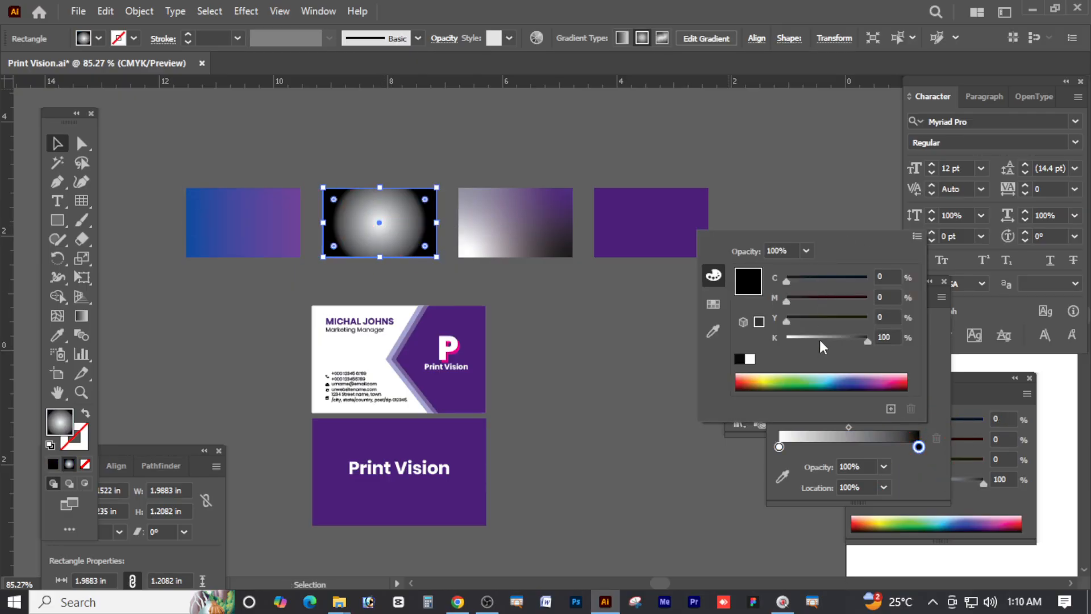
pyautogui.moveTo(819, 339); pyautogui.dragTo(689, 325)
pyautogui.moveTo(836, 280); pyautogui.dragTo(867, 277)
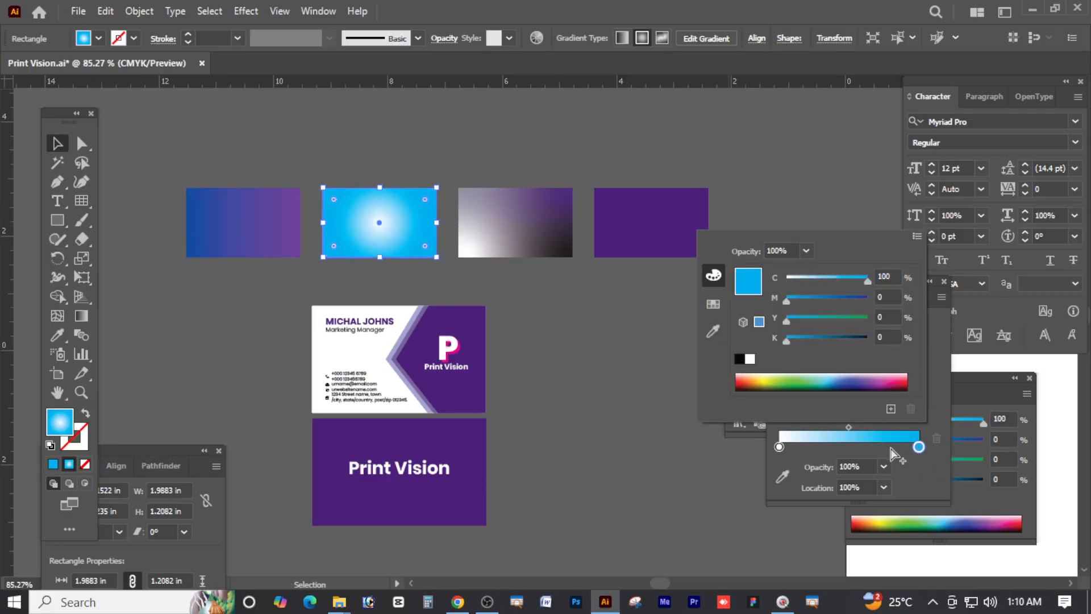
pyautogui.click(779, 447)
pyautogui.doubleClick(778, 447)
pyautogui.moveTo(786, 319); pyautogui.dragTo(866, 321)
pyautogui.moveTo(800, 280); pyautogui.dragTo(836, 280)
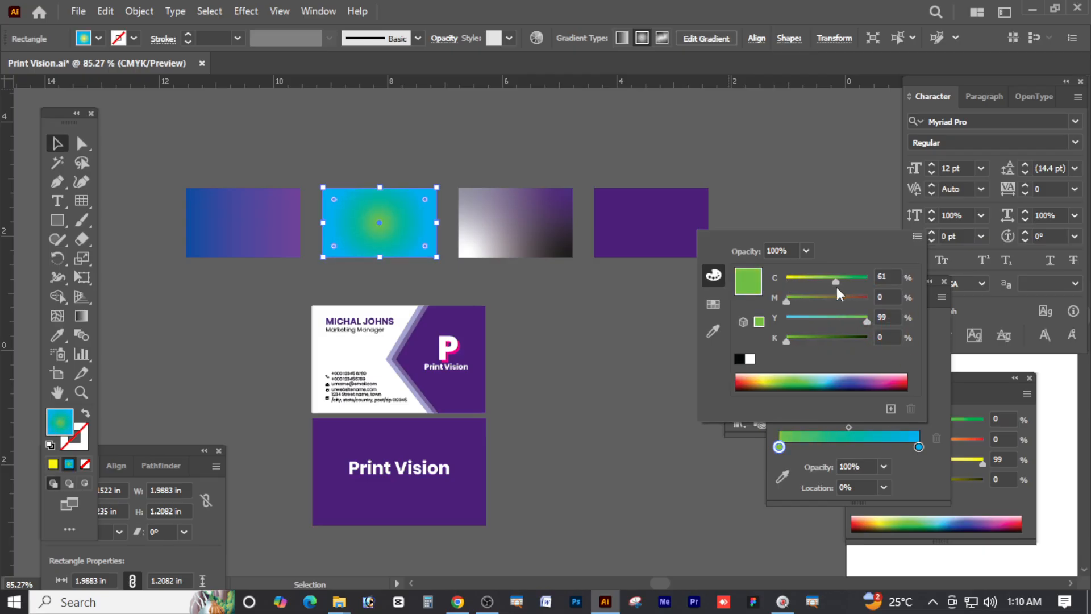
pyautogui.click(505, 216)
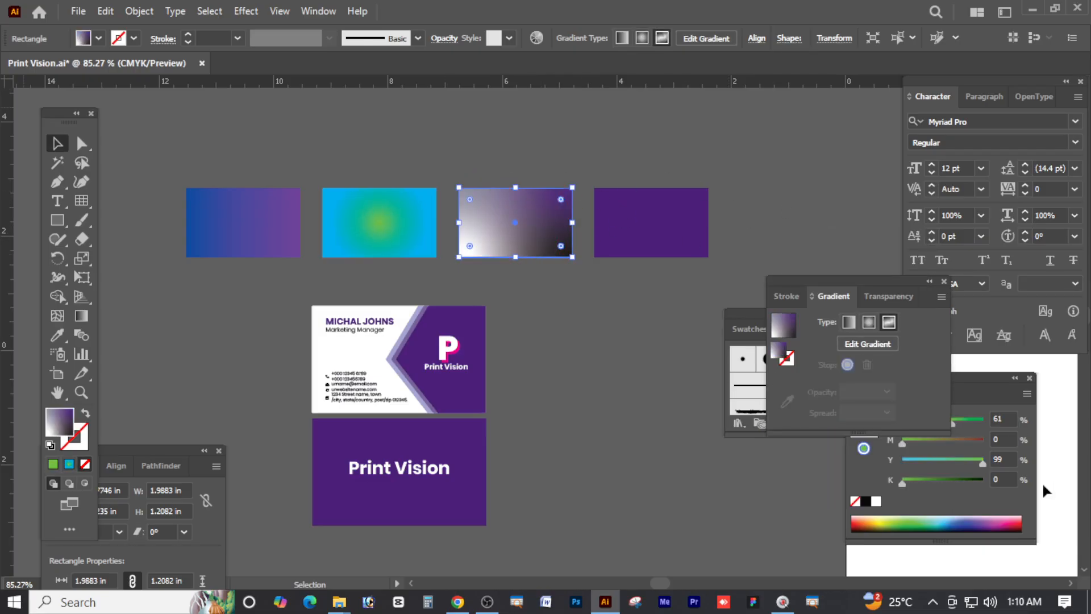
# Set the freeform gradient's top-right colour point to pink, keeping CMYK mode
pyautogui.click(872, 344)
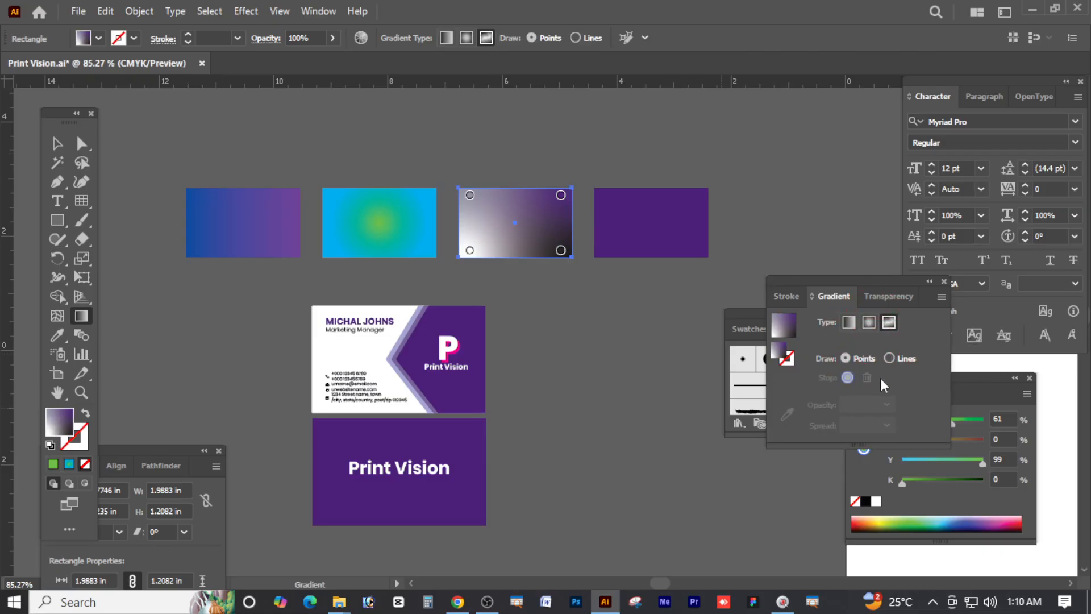
pyautogui.doubleClick(561, 196)
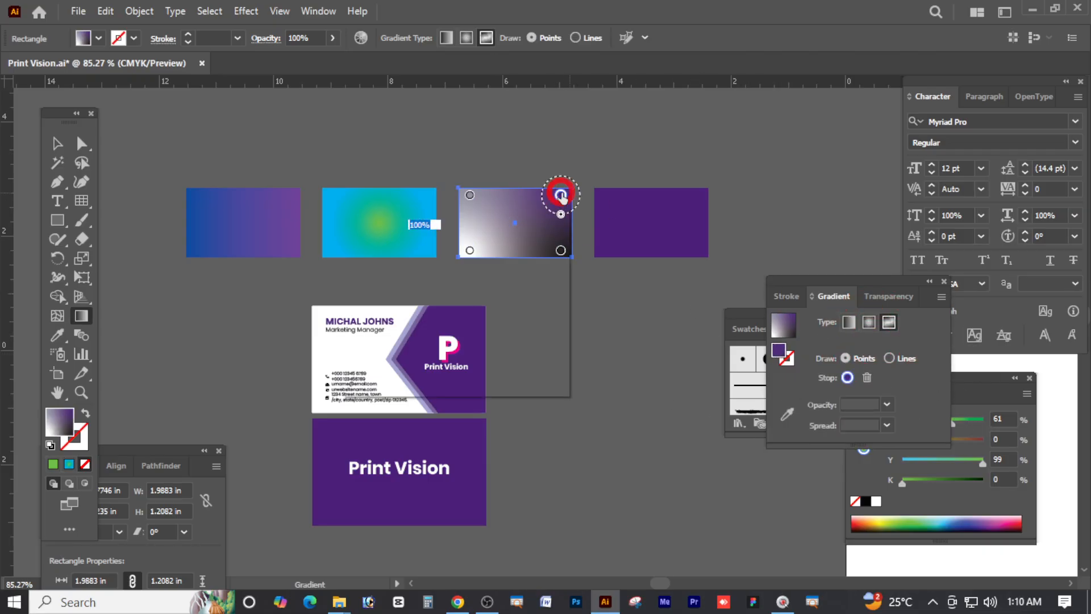
pyautogui.click(480, 274)
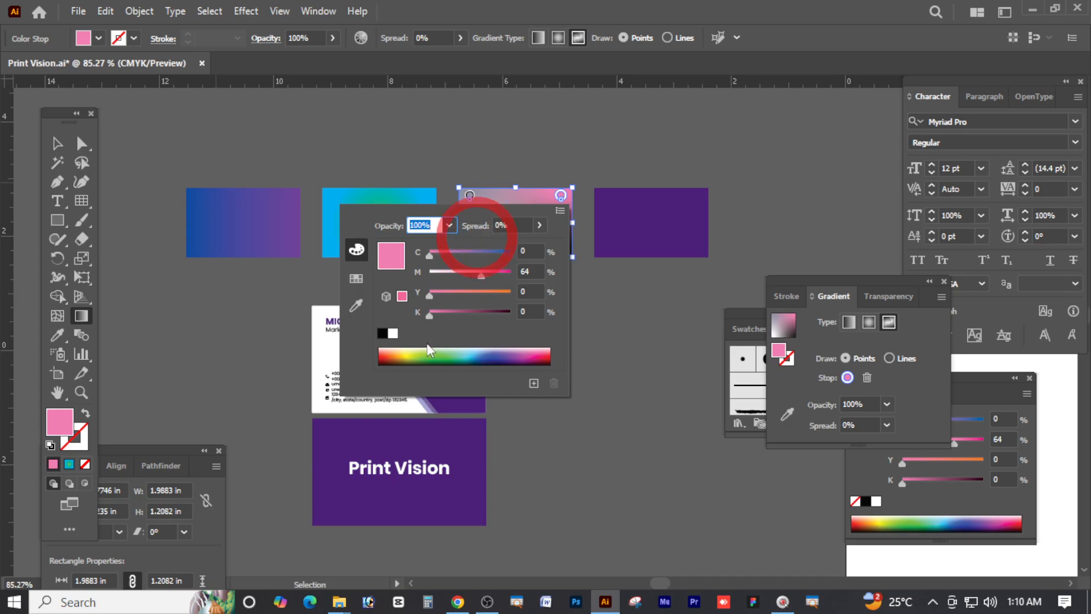
pyautogui.click(559, 212)
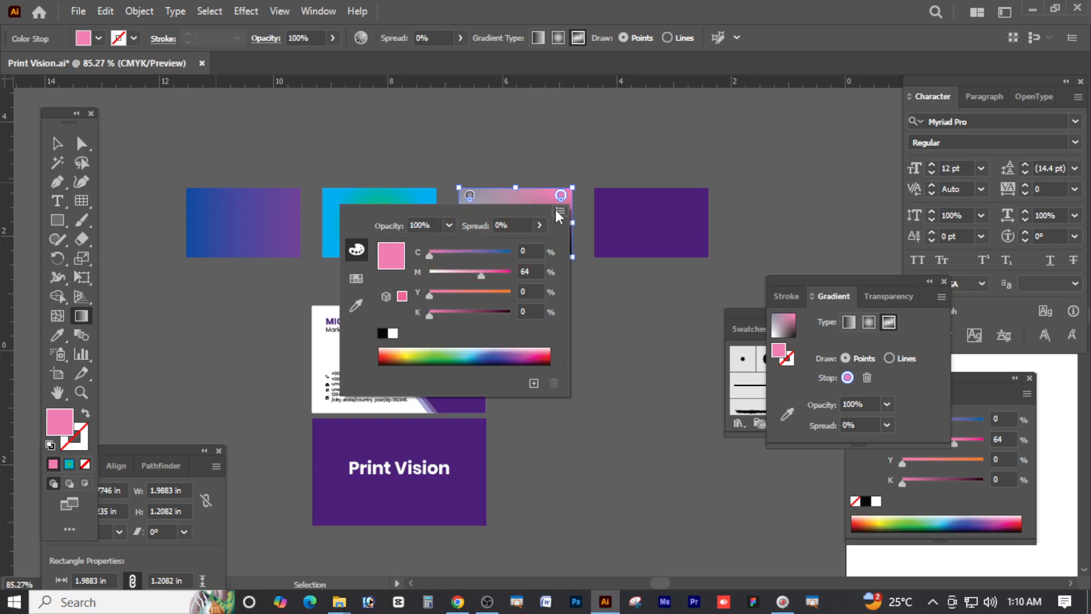
pyautogui.click(510, 207)
pyautogui.click(559, 210)
pyautogui.click(618, 266)
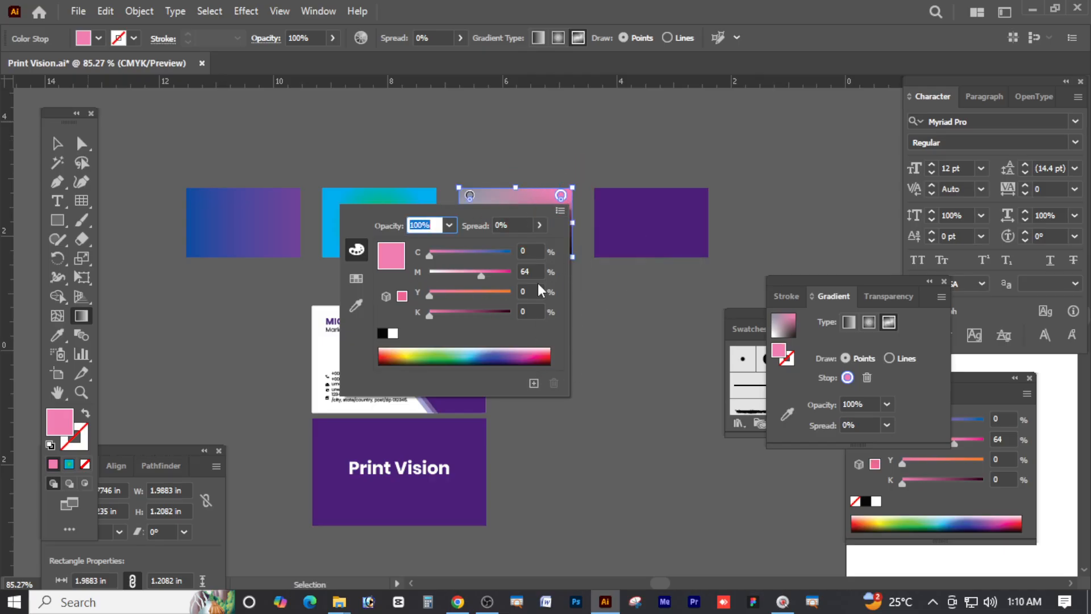
pyautogui.press('Return')
# Reselect the third rectangle and reapply the Freeform gradient type
pyautogui.click(662, 332)
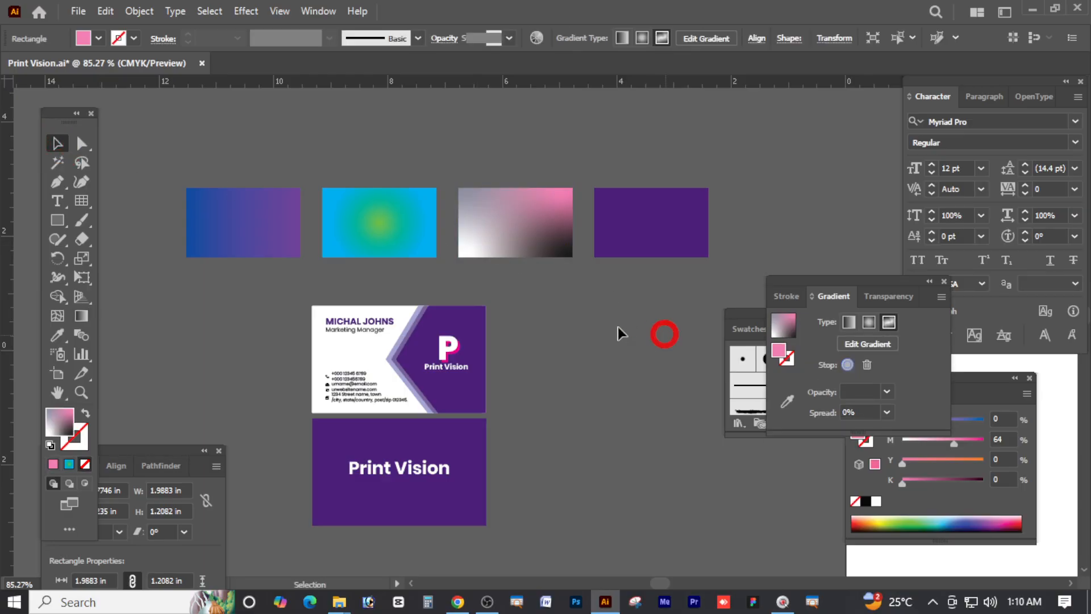
pyautogui.click(522, 225)
pyautogui.click(81, 144)
pyautogui.click(621, 336)
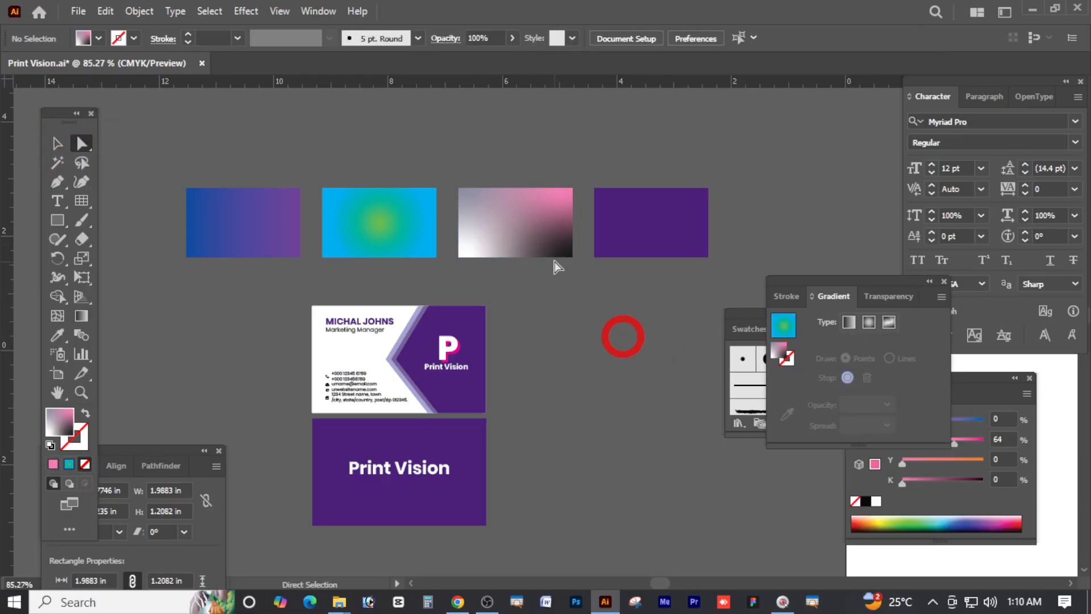
pyautogui.click(558, 247)
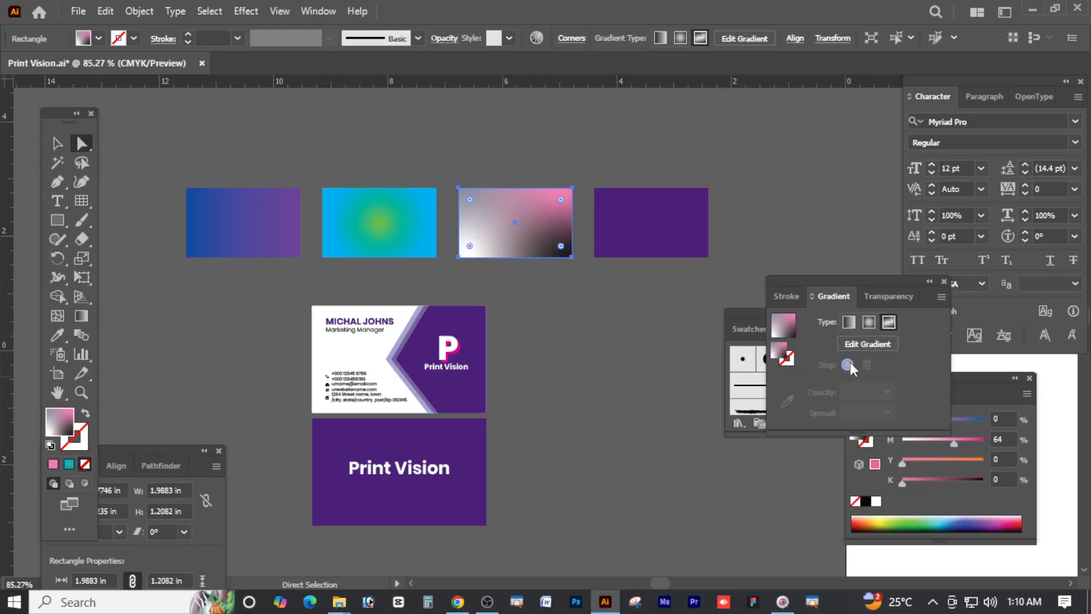
pyautogui.click(57, 144)
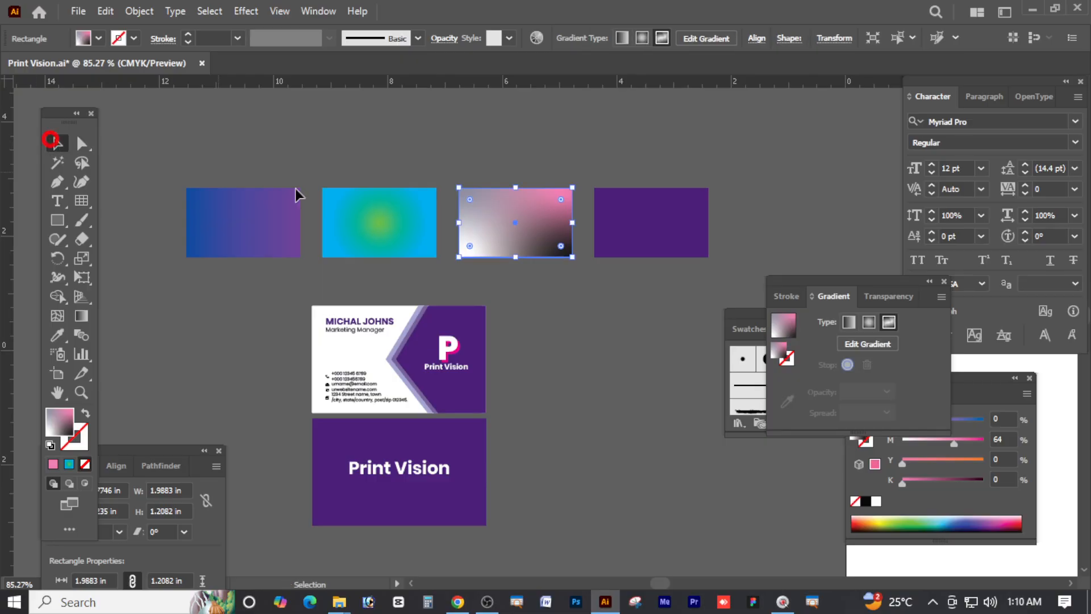
pyautogui.click(565, 328)
pyautogui.click(553, 255)
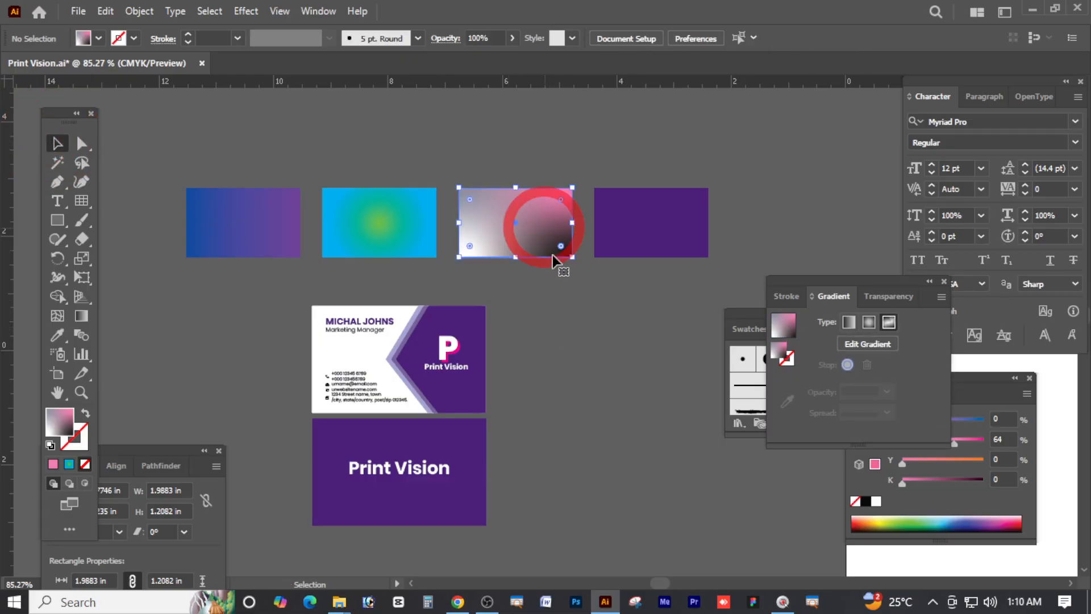
pyautogui.click(885, 322)
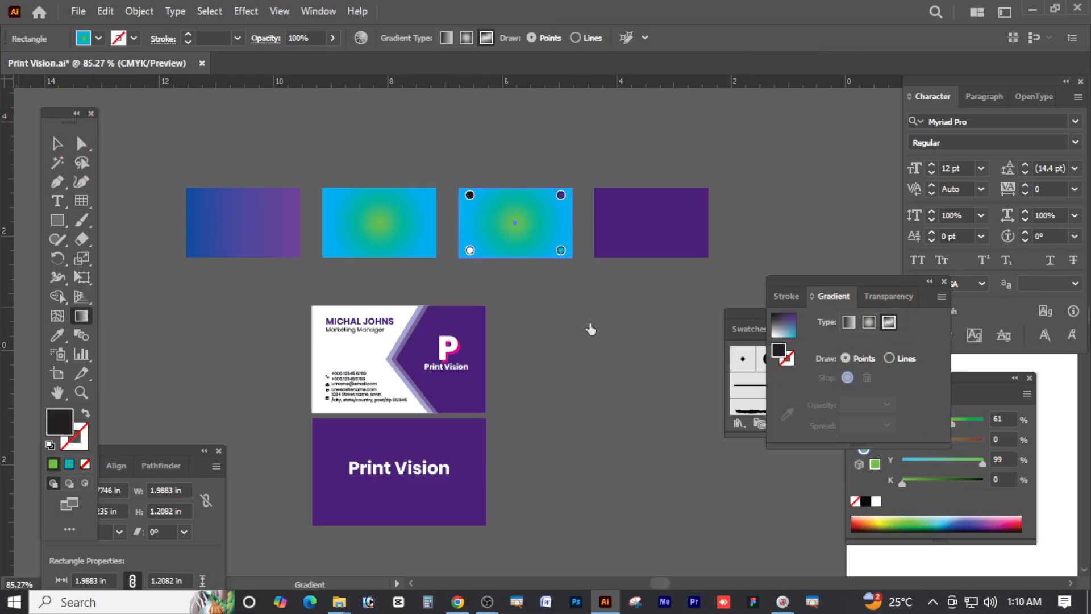
# Turn the bottom-left freeform point from green to yellow, then deselect
pyautogui.doubleClick(470, 252)
pyautogui.moveTo(359, 320); pyautogui.dragTo(316, 332)
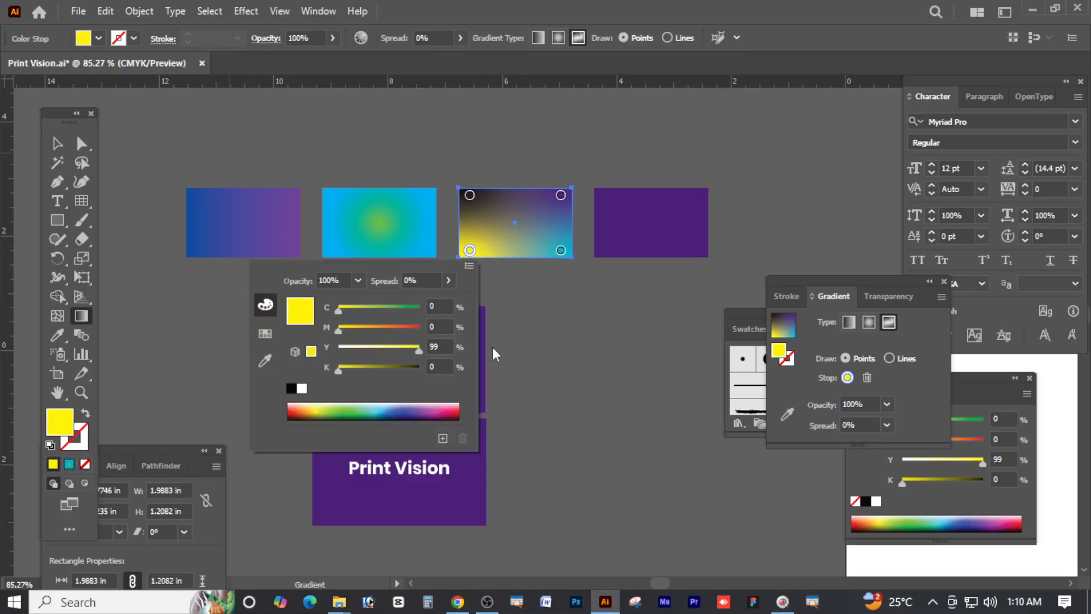
pyautogui.click(655, 431)
pyautogui.click(56, 144)
pyautogui.click(591, 372)
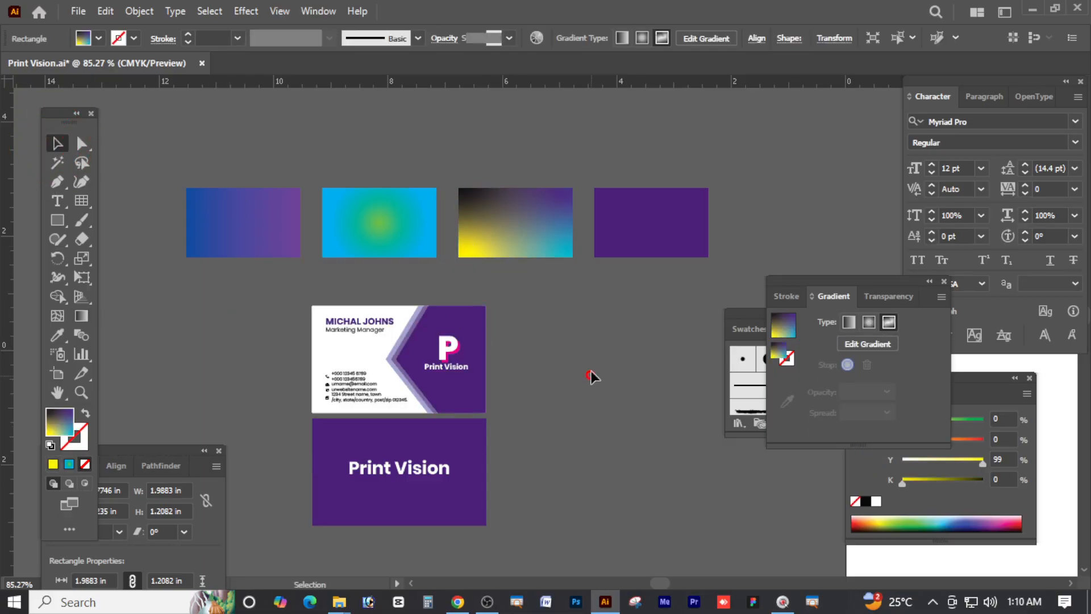
# Marquee-select the four gradient rectangles and Alt-drag them down into a duplicate row
pyautogui.moveTo(641, 250); pyautogui.dragTo(643, 253)
pyautogui.scroll(2, 653, 267)
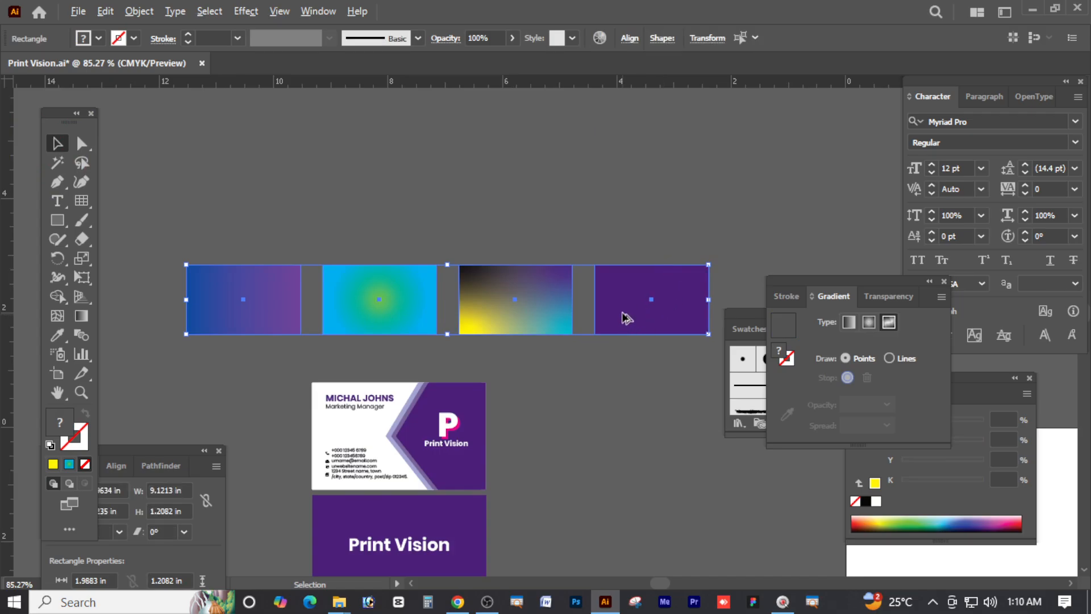
pyautogui.moveTo(625, 314); pyautogui.dragTo(618, 231)
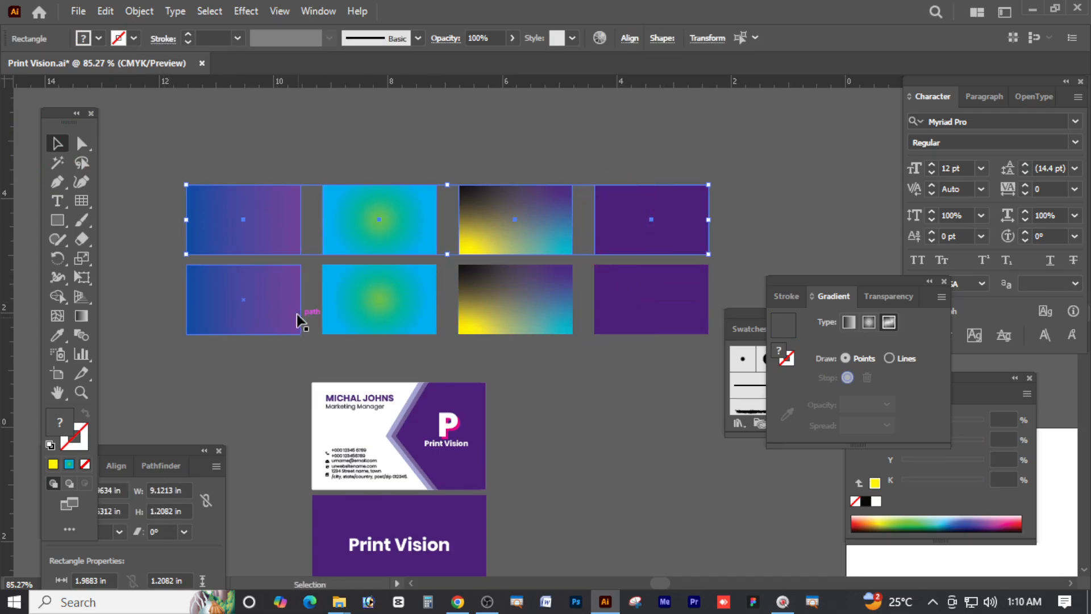
pyautogui.moveTo(168, 148); pyautogui.dragTo(717, 230)
pyautogui.click(745, 232)
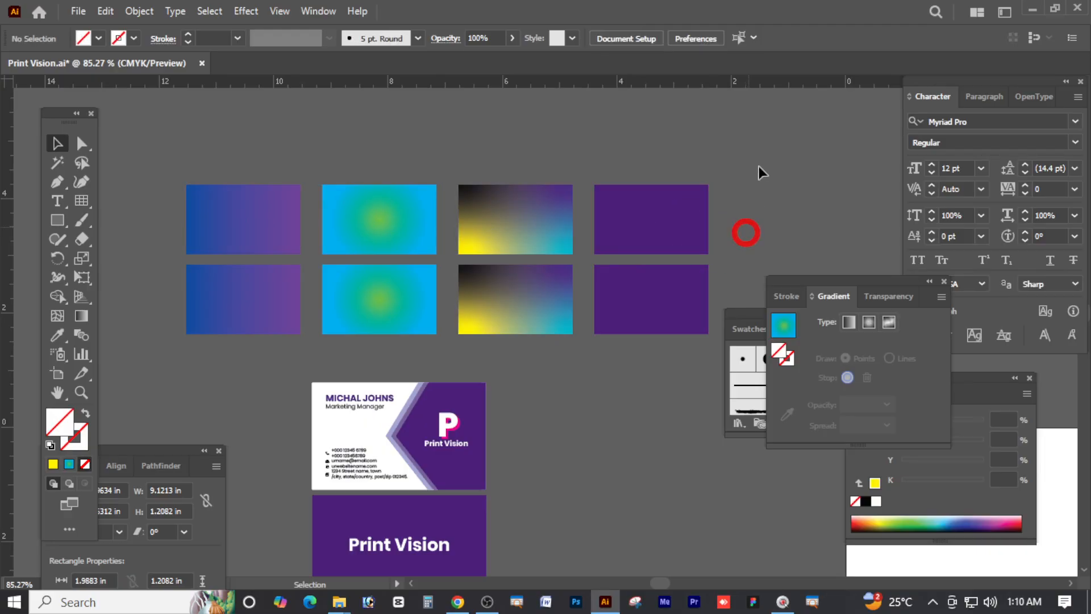
pyautogui.scroll(-1, 758, 166)
pyautogui.scroll(1, 755, 173)
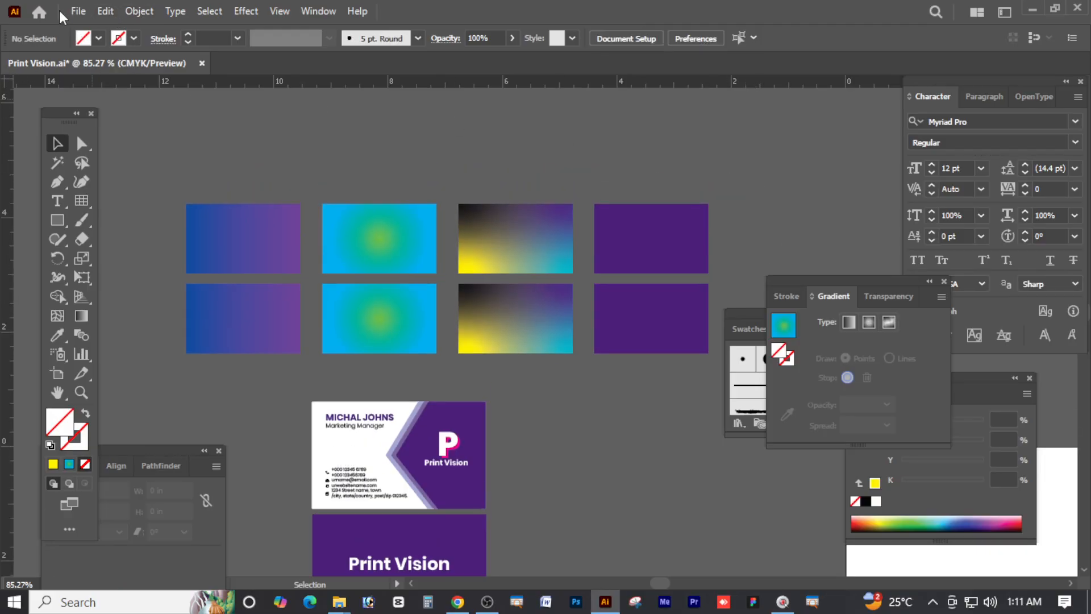
# Browse the Edit menu, then reselect and deselect the top row of rectangles
pyautogui.click(108, 10)
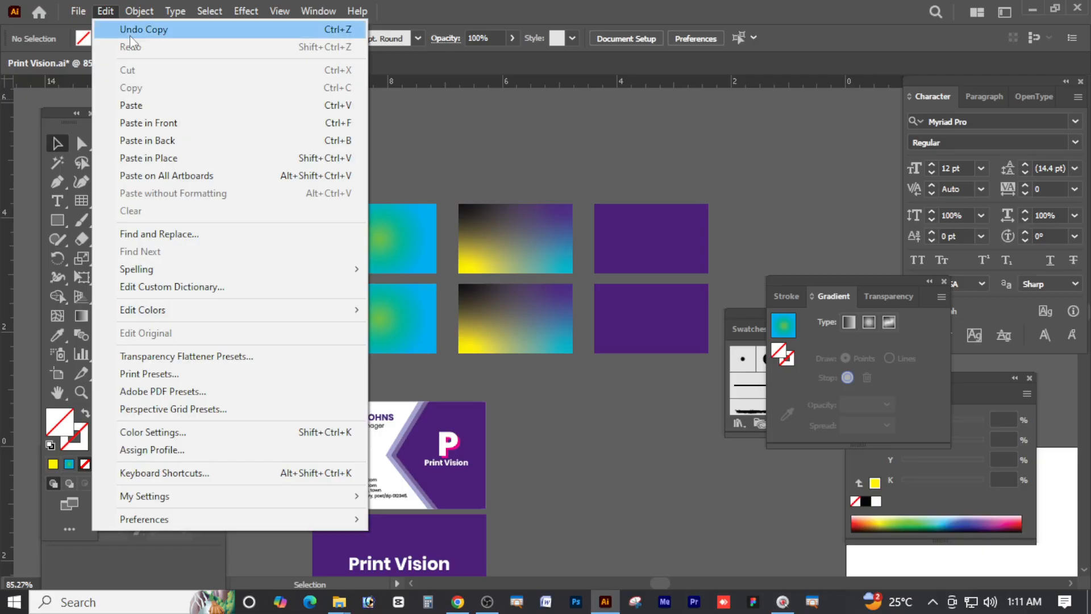
pyautogui.click(531, 144)
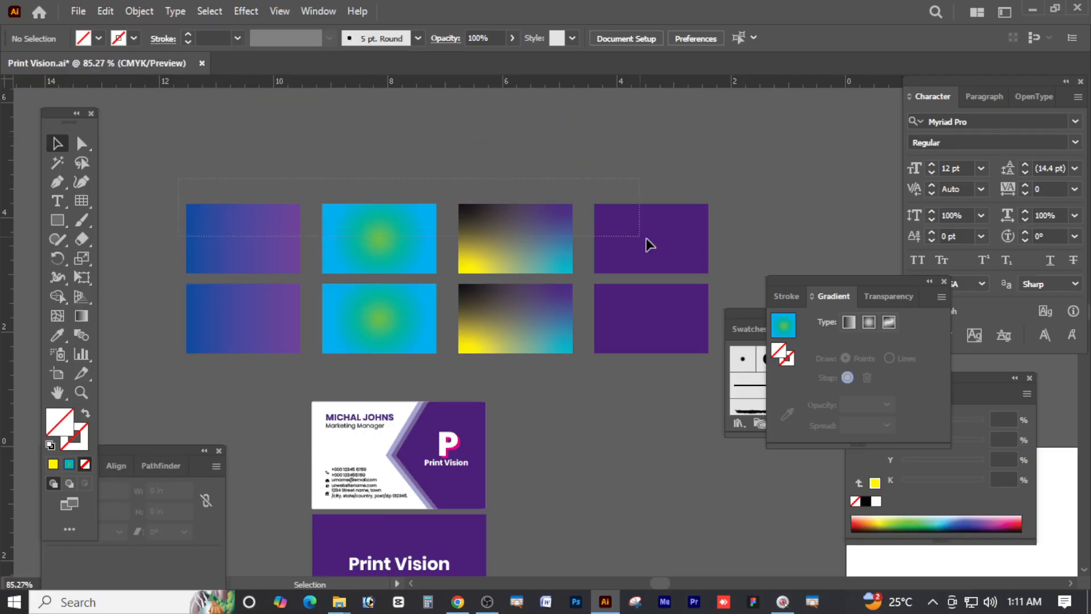
pyautogui.moveTo(649, 244); pyautogui.dragTo(677, 237)
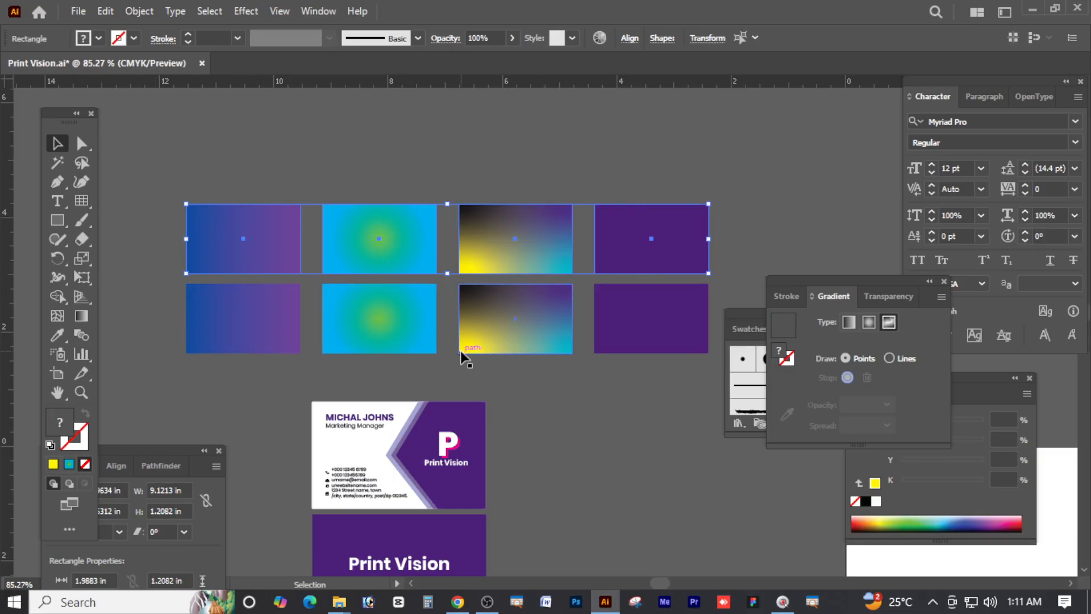
pyautogui.click(238, 183)
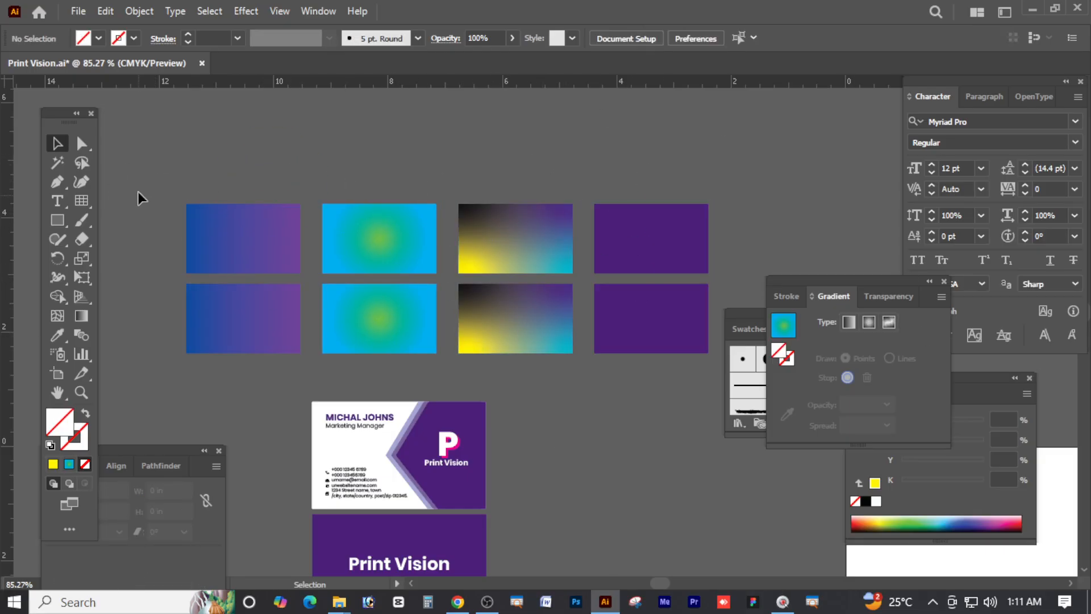
pyautogui.moveTo(690, 262); pyautogui.dragTo(727, 254)
pyautogui.click(734, 250)
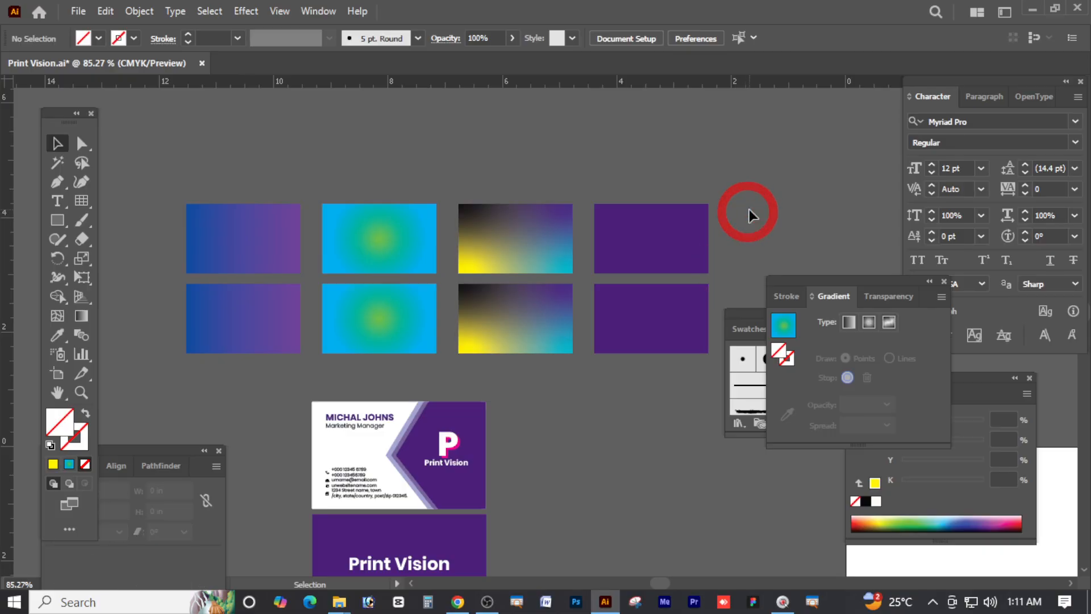
pyautogui.click(745, 189)
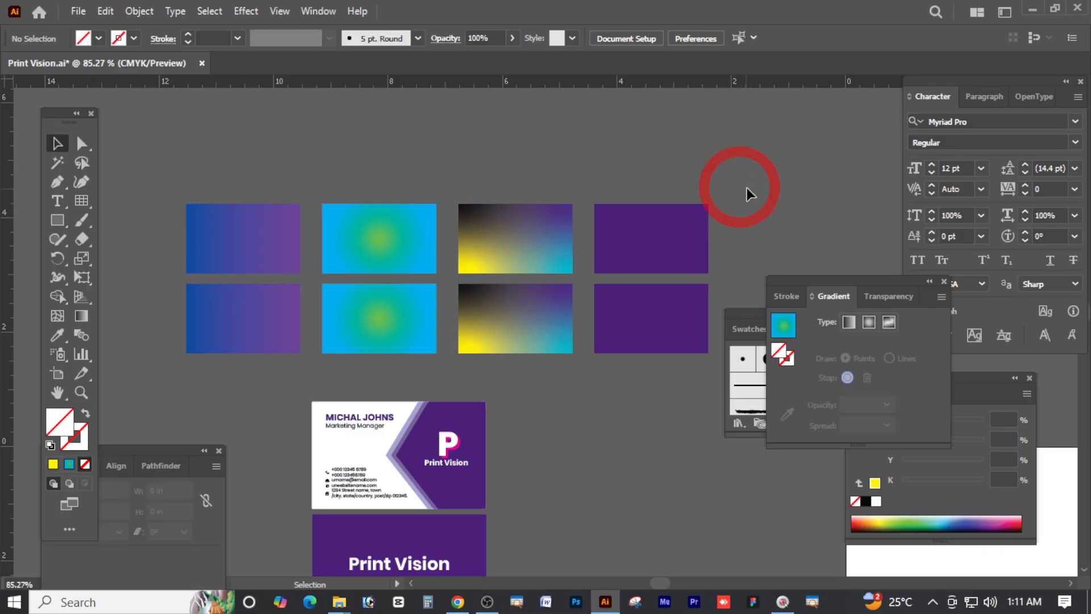
pyautogui.click(80, 11)
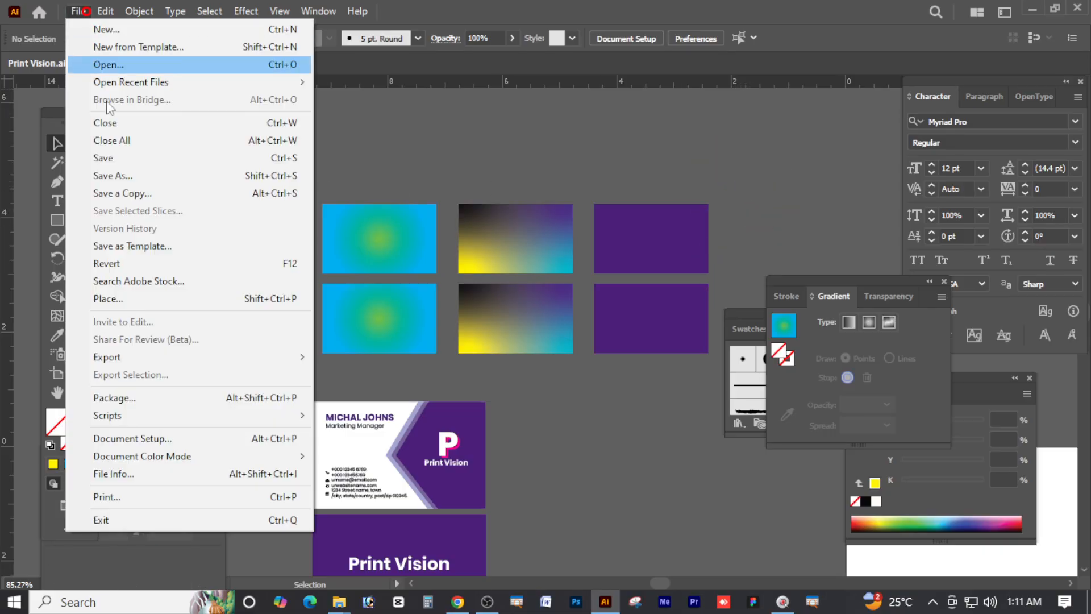
# Create a new document from the Web Common preset: 1366 × 768 px, pixels, RGB colour
pyautogui.click(137, 32)
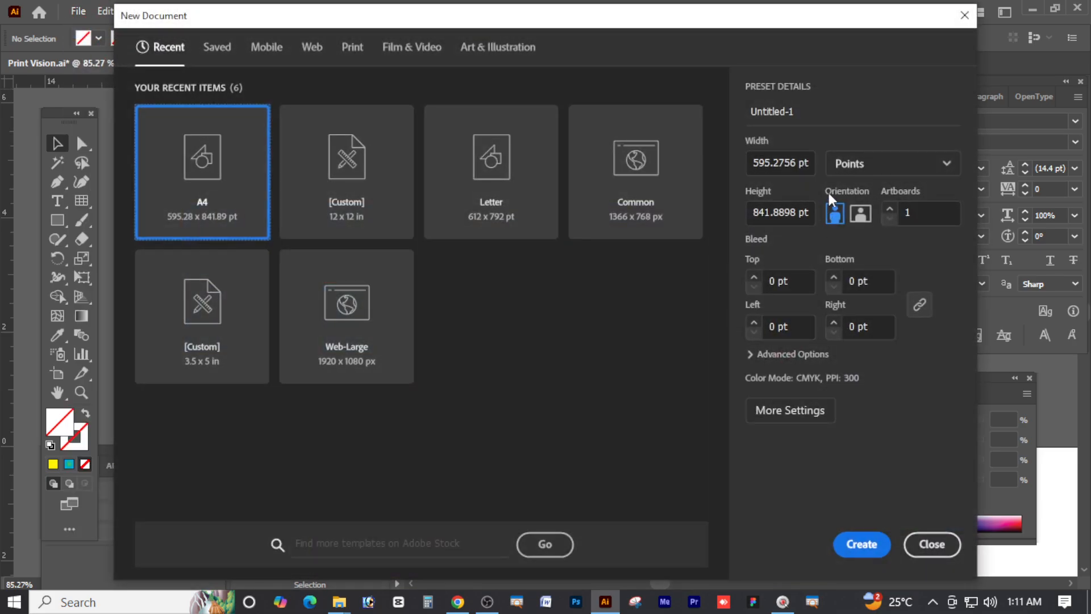
pyautogui.click(188, 190)
pyautogui.click(311, 49)
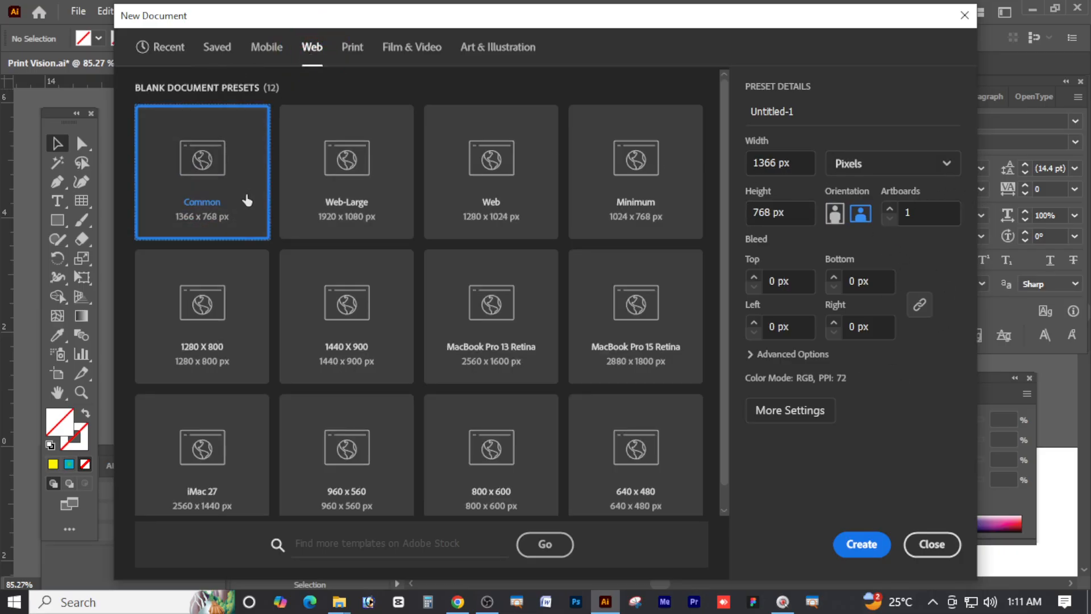
pyautogui.click(934, 164)
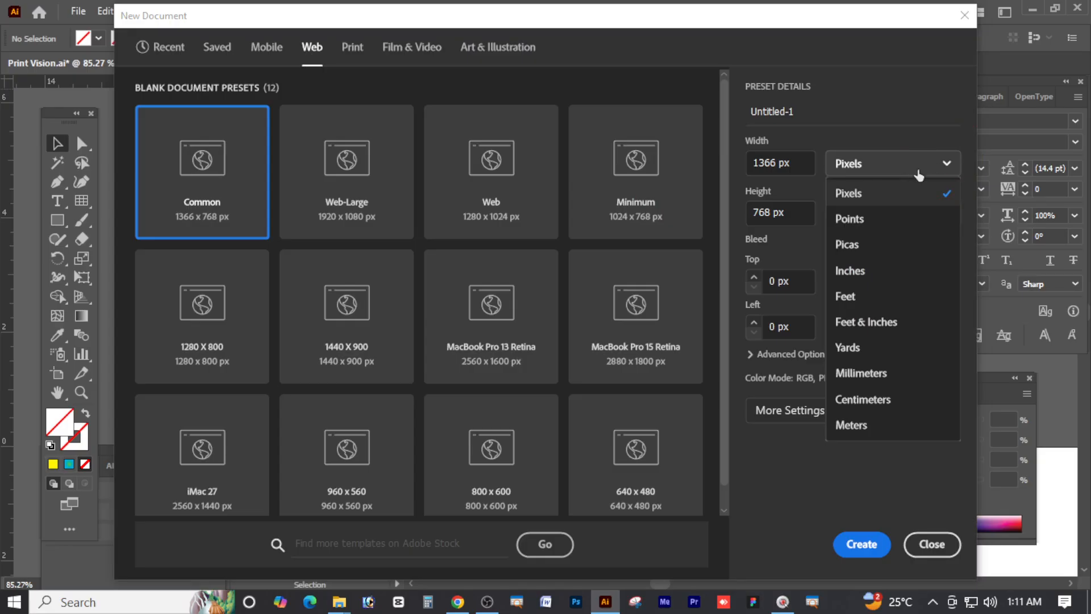
pyautogui.click(884, 166)
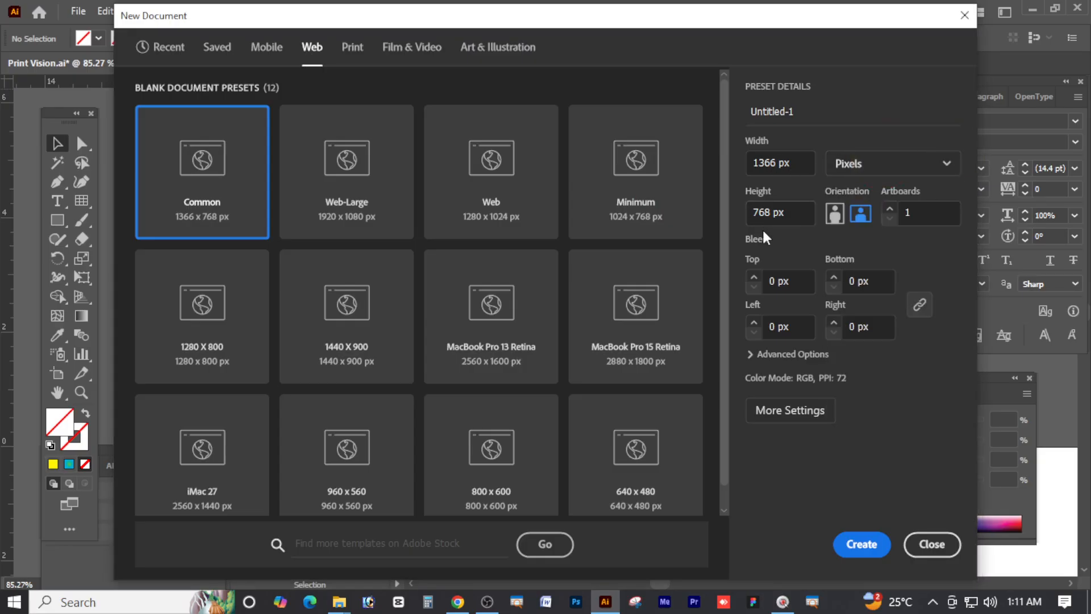
pyautogui.click(799, 414)
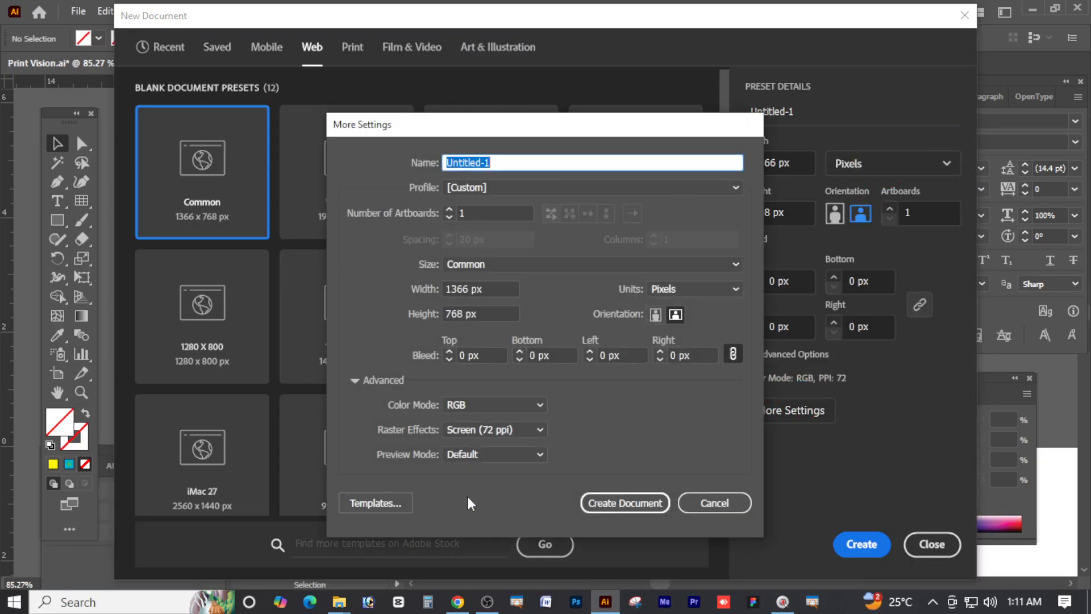
pyautogui.click(505, 402)
pyautogui.click(483, 441)
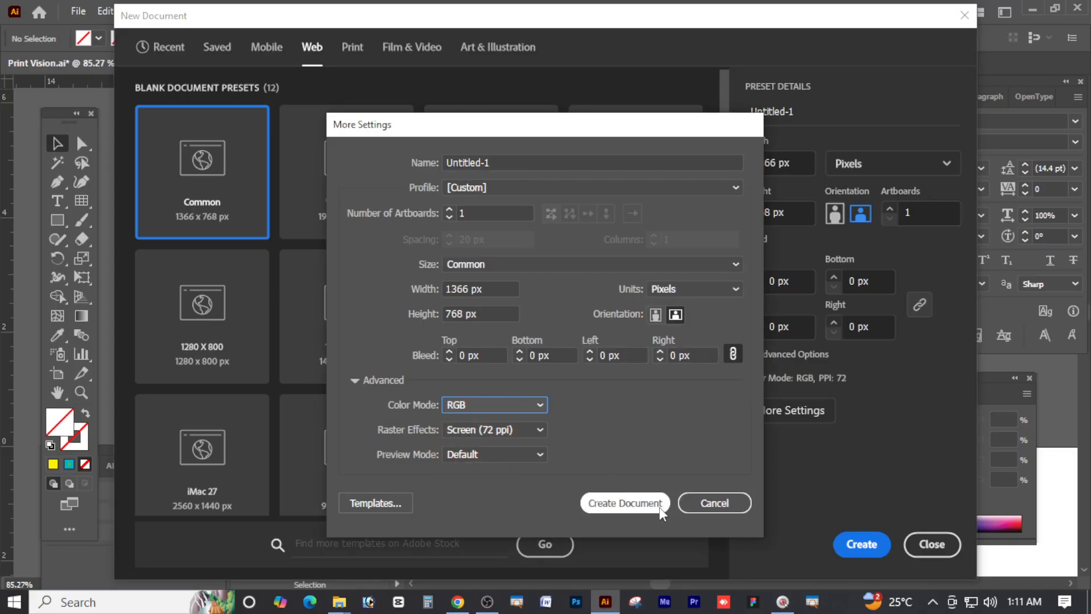
pyautogui.click(626, 503)
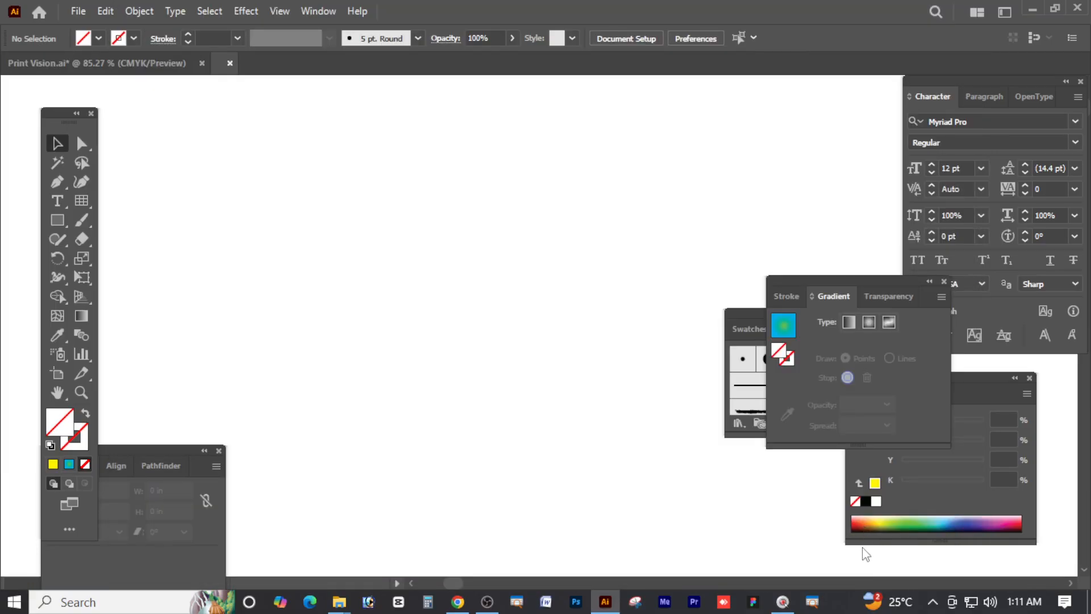
# Draw a test rectangle in Untitled-1 and fill it magenta
pyautogui.hotkey('ctrl', 'space')
pyautogui.moveTo(466, 262); pyautogui.dragTo(405, 256)
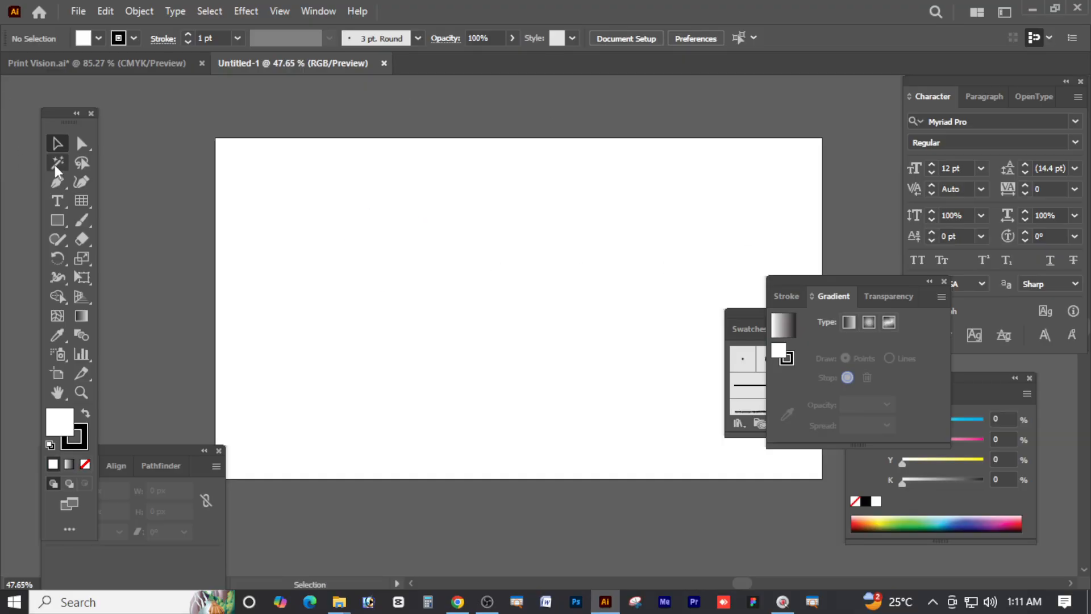
pyautogui.click(58, 220)
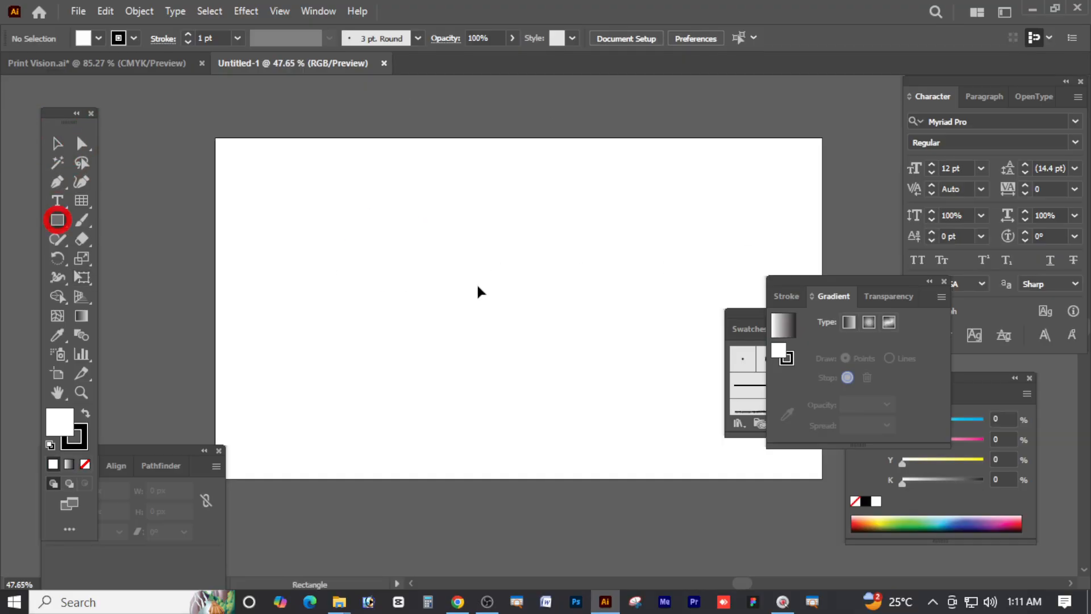
pyautogui.press('space')
pyautogui.moveTo(263, 174); pyautogui.dragTo(417, 248)
pyautogui.moveTo(216, 111); pyautogui.dragTo(300, 184)
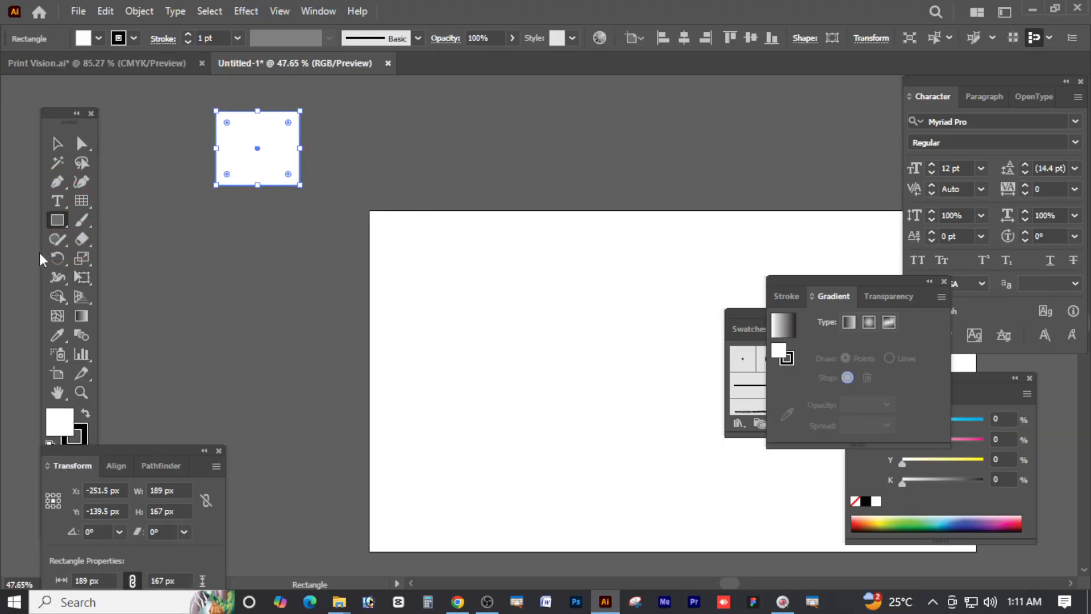
pyautogui.click(59, 142)
pyautogui.moveTo(962, 439); pyautogui.dragTo(1028, 438)
pyautogui.click(350, 223)
pyautogui.click(261, 165)
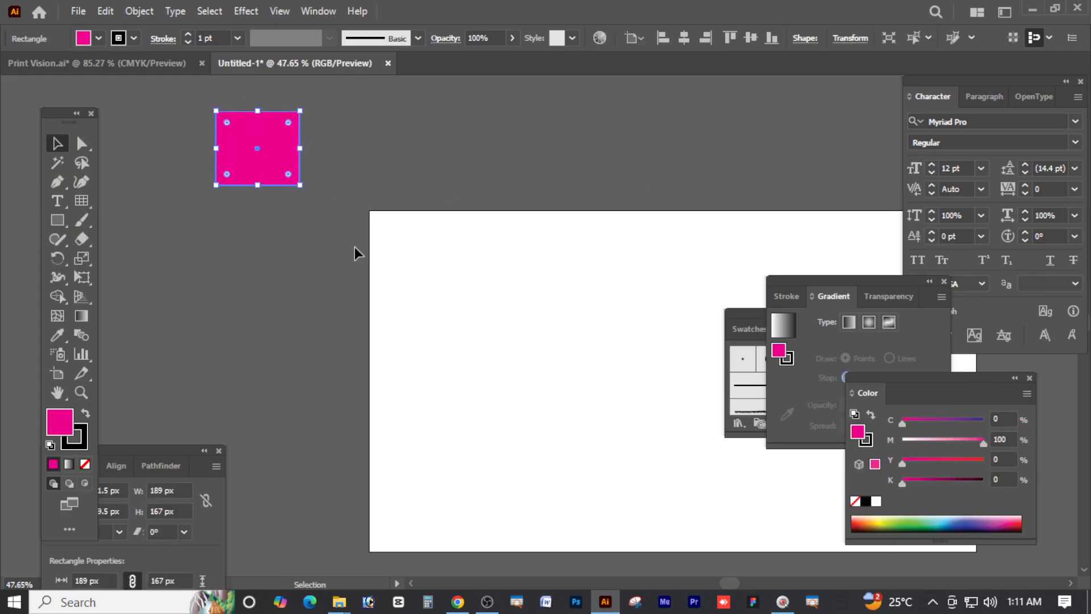
pyautogui.click(365, 223)
# In Print Vision, replace the first gradient rectangle's fill with solid magenta (C0 M100 Y0 K0)
pyautogui.click(170, 64)
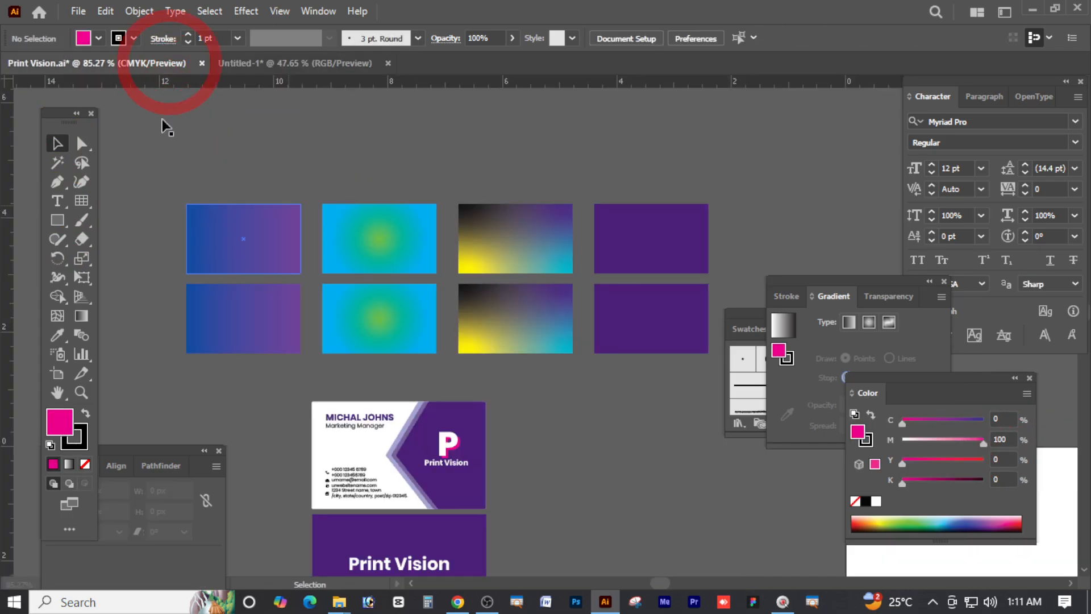
pyautogui.click(222, 227)
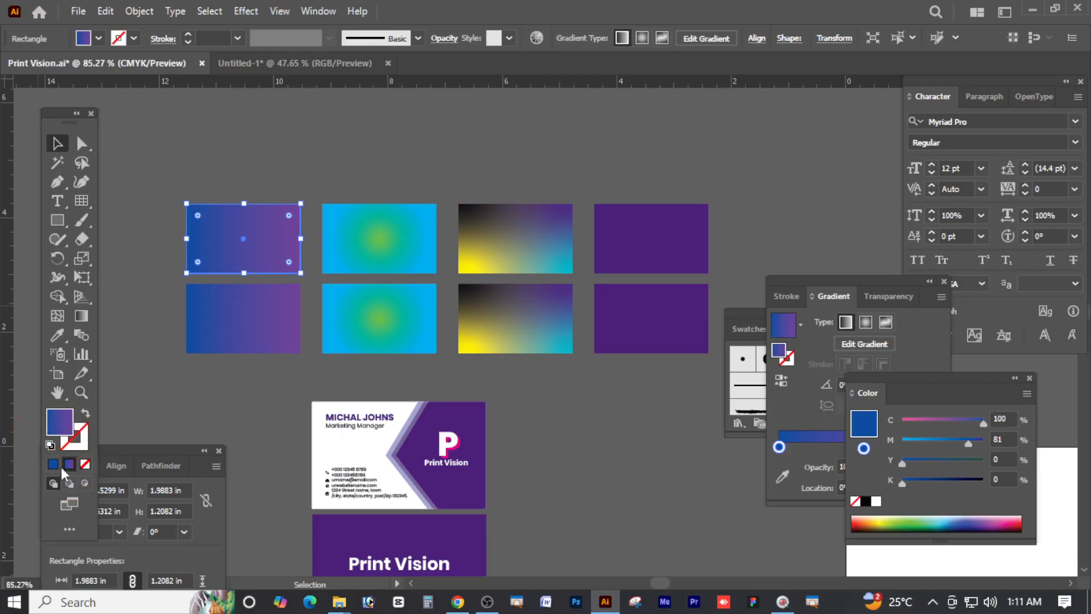
pyautogui.click(927, 420)
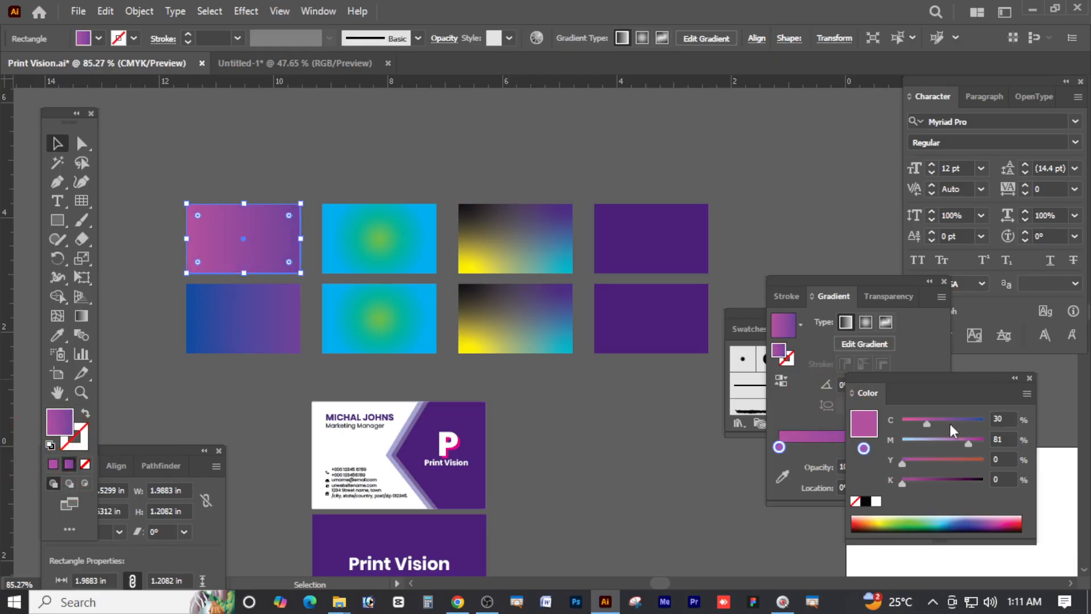
pyautogui.moveTo(968, 441); pyautogui.dragTo(1010, 442)
pyautogui.click(764, 168)
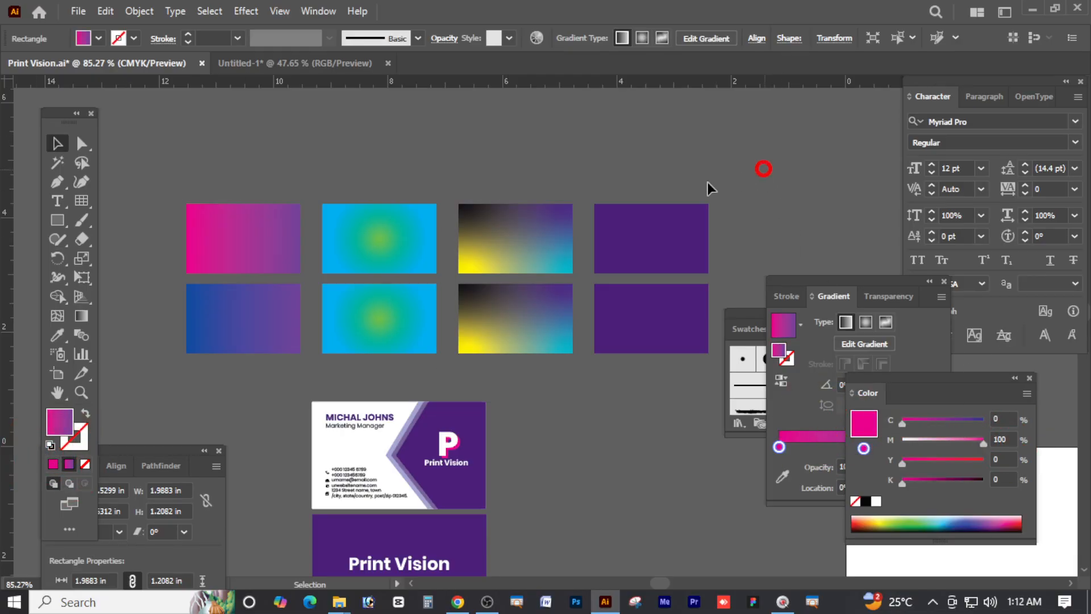
pyautogui.click(239, 234)
pyautogui.click(53, 465)
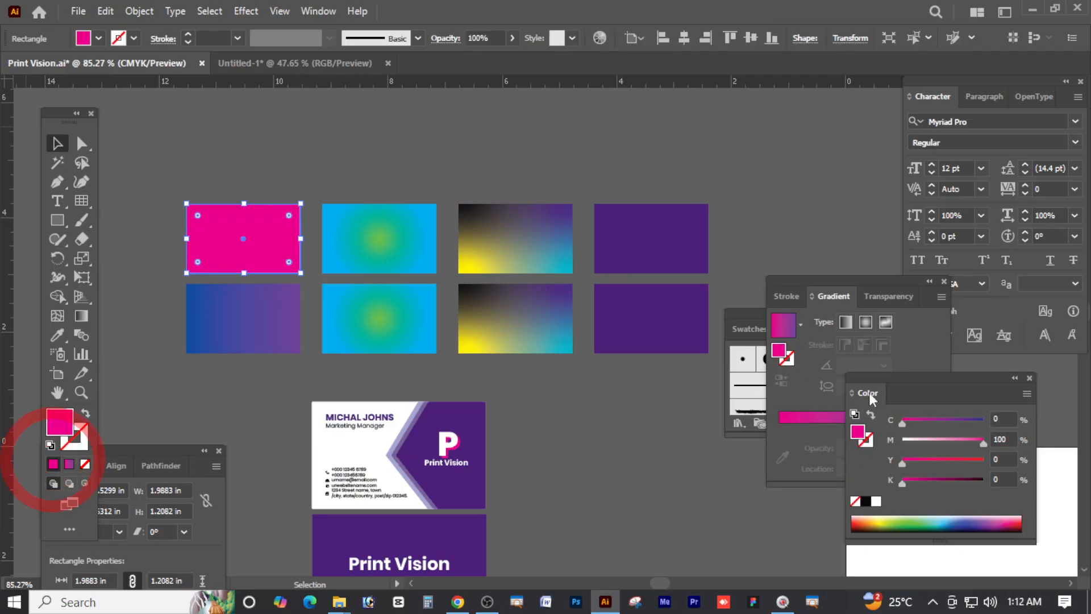
# Delete the magenta square from Untitled-1 and close the document without saving
pyautogui.click(262, 63)
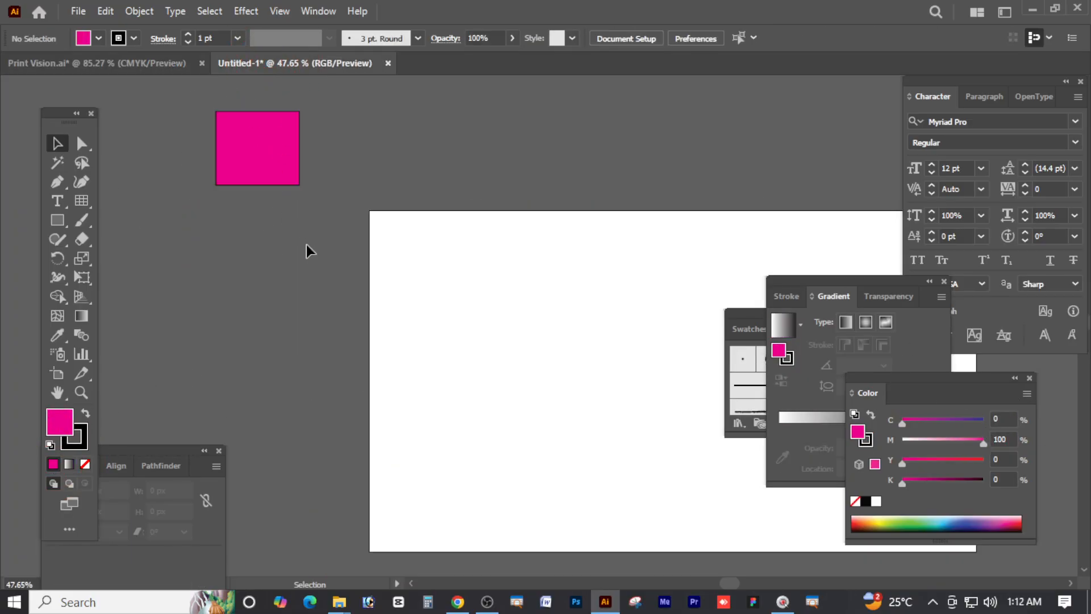
pyautogui.click(284, 151)
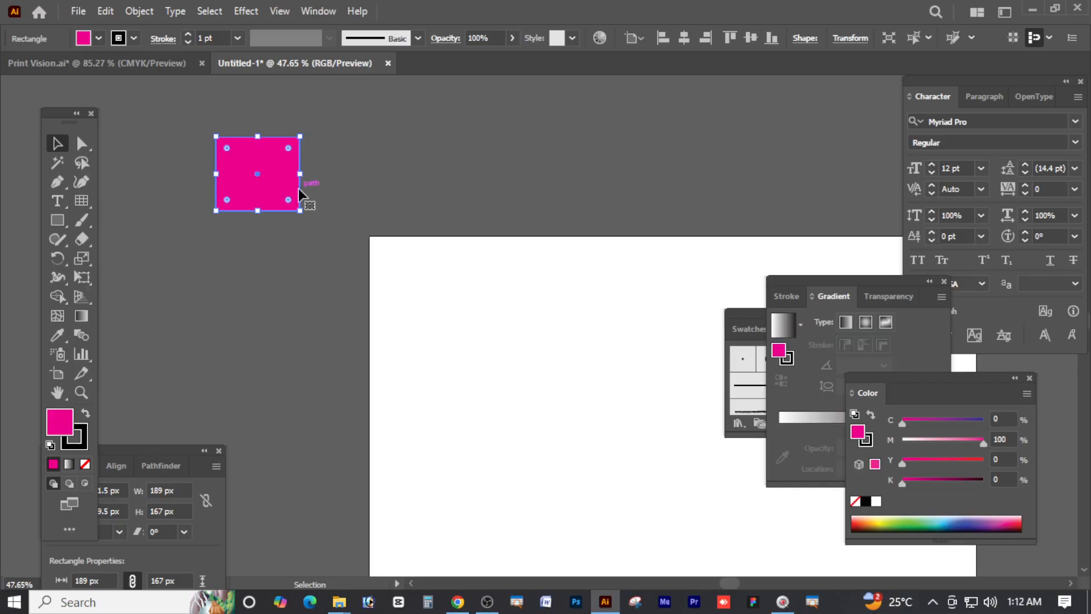
pyautogui.press('Delete')
pyautogui.click(388, 64)
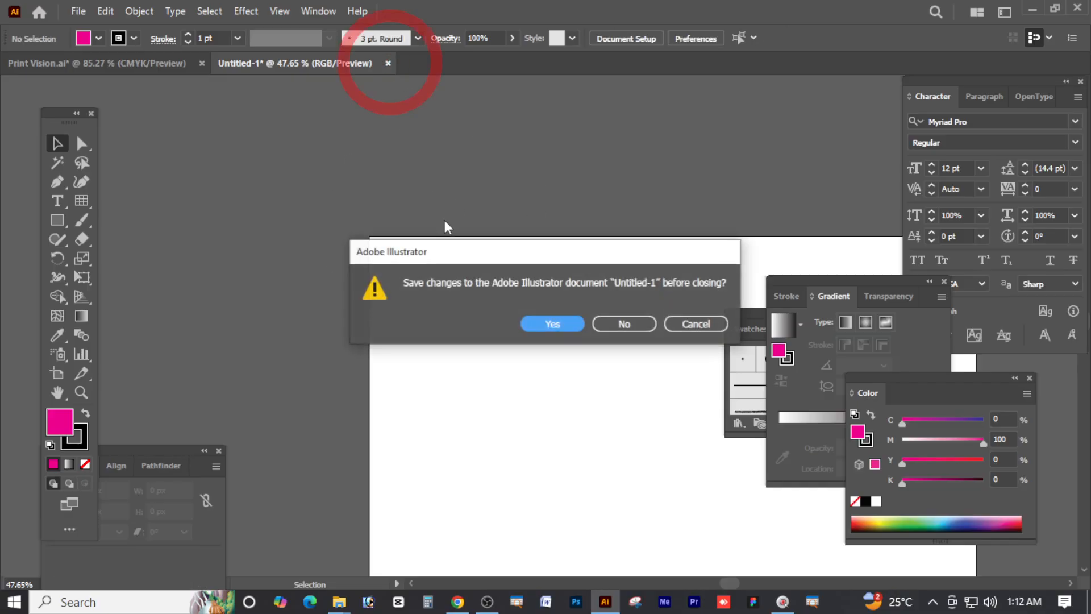
pyautogui.click(624, 323)
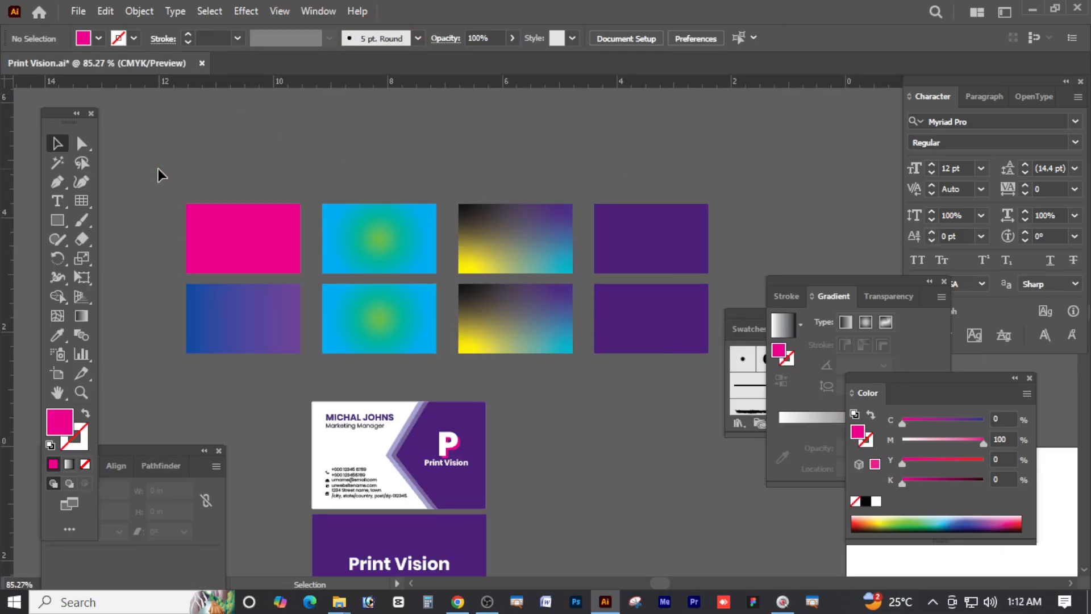
# Delete the top row of four rectangles
pyautogui.moveTo(738, 240); pyautogui.dragTo(738, 240)
pyautogui.press('Delete')
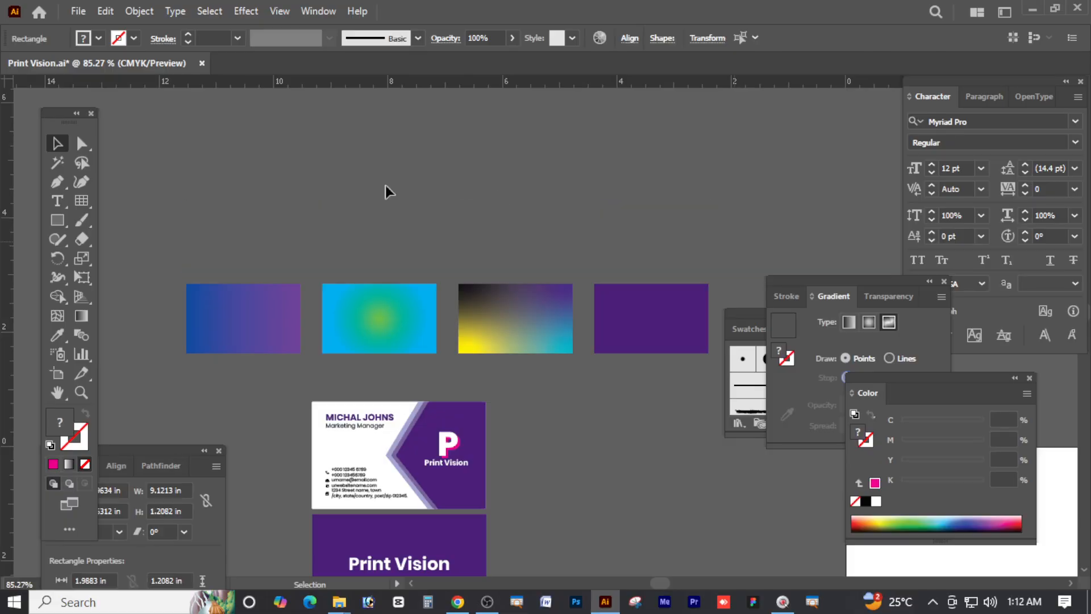
pyautogui.click(258, 185)
pyautogui.keyDown('ctrl'); pyautogui.keyDown('alt'); pyautogui.click(480, 304); pyautogui.keyUp('alt'); pyautogui.keyUp('ctrl')
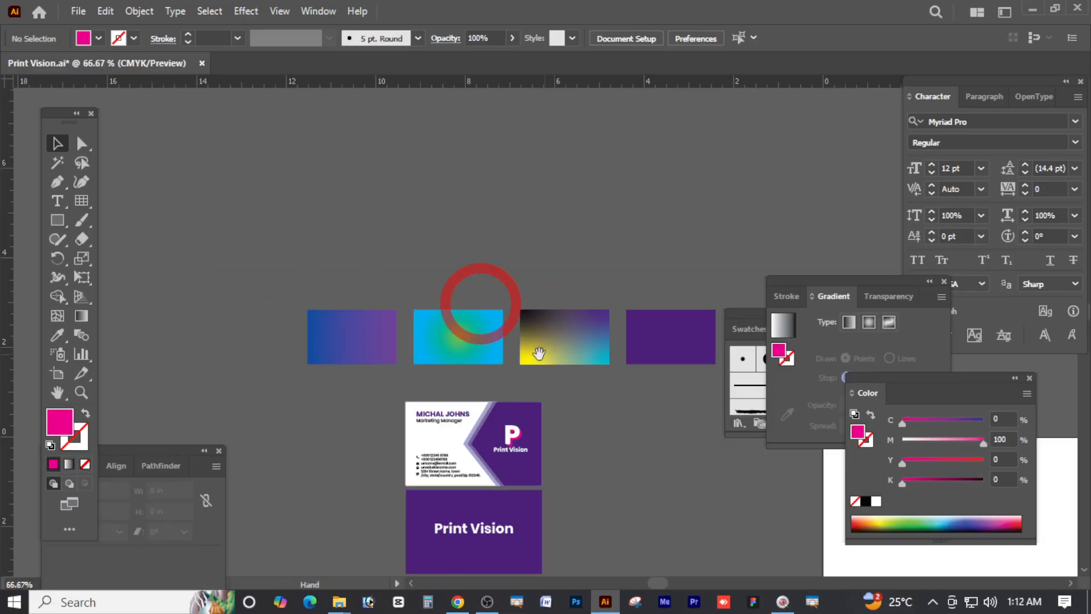
pyautogui.scroll(-1, 529, 298)
pyautogui.scroll(1, 169, 200)
# Add a text line above the remaining rectangles containing the person's name
pyautogui.click(57, 202)
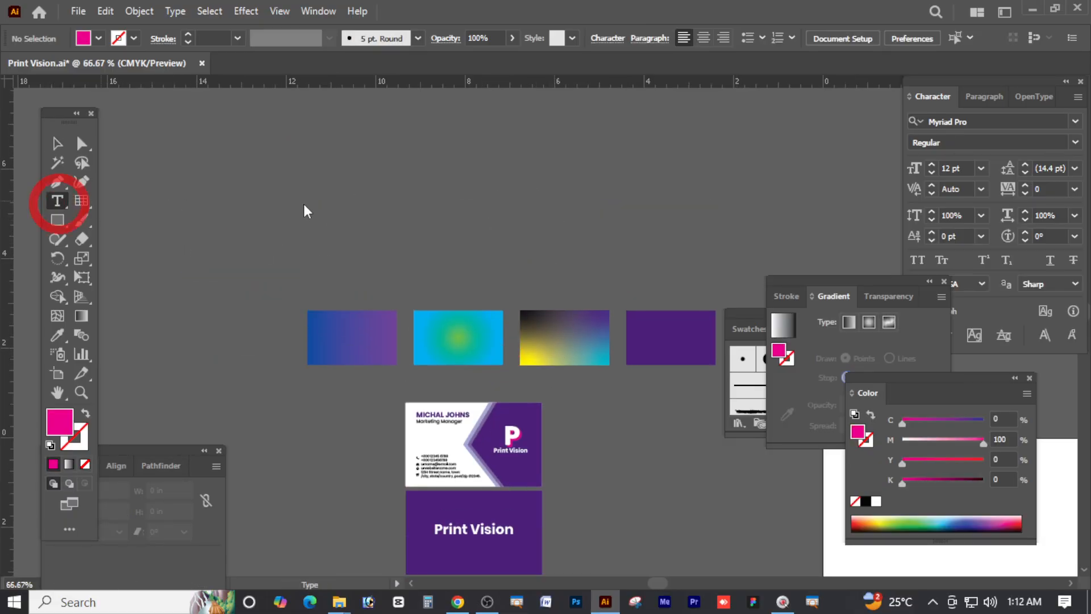
pyautogui.click(302, 193)
pyautogui.press('Escape')
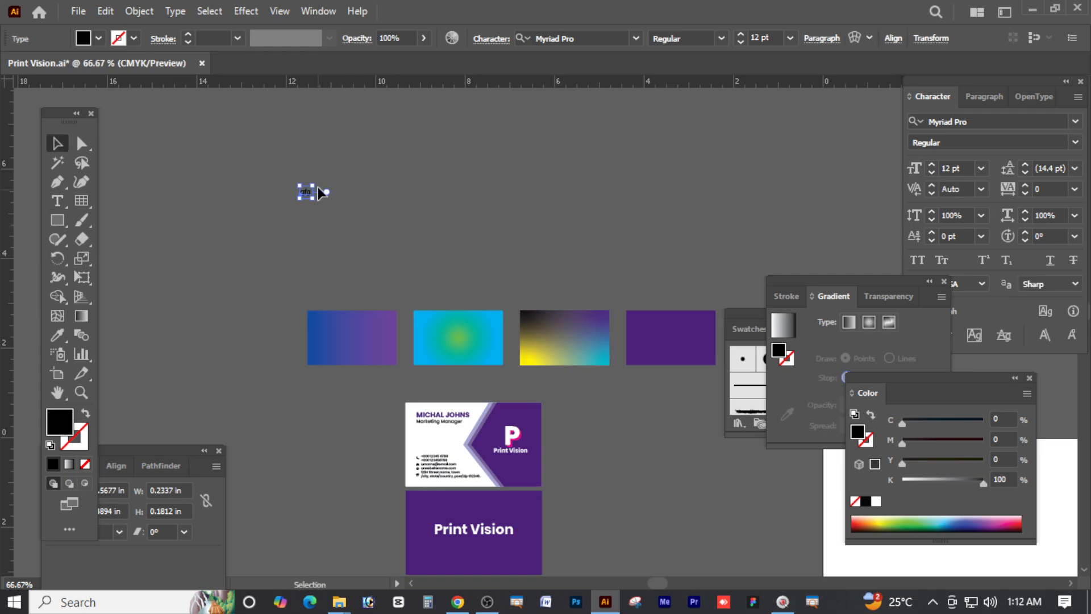
pyautogui.moveTo(315, 186); pyautogui.dragTo(370, 171)
pyautogui.tripleClick(309, 193)
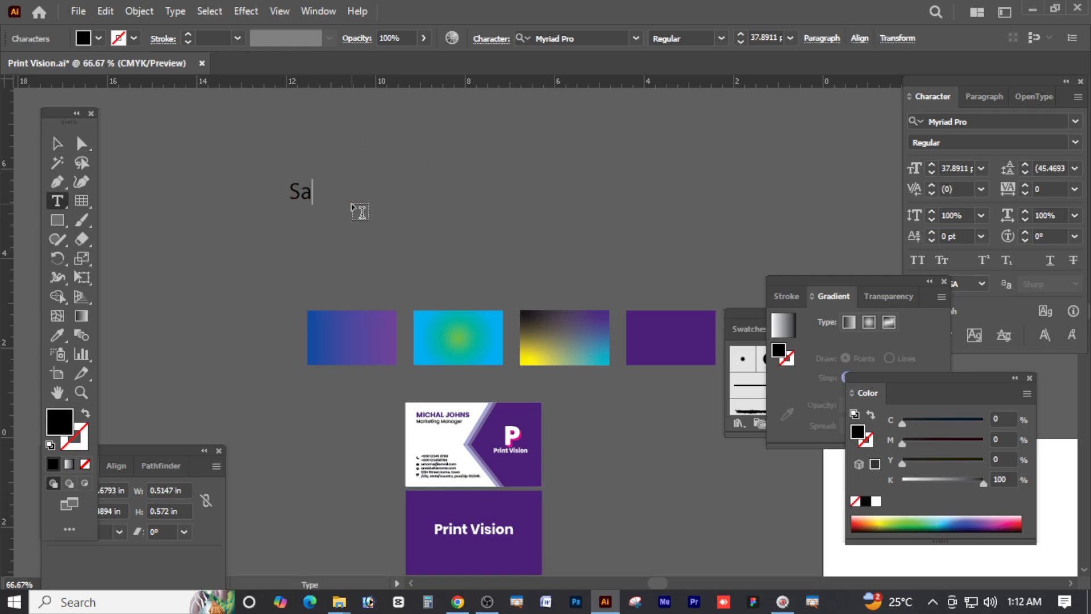
# Enlarge the name text to about 82 pt and colour it red
pyautogui.press('Escape')
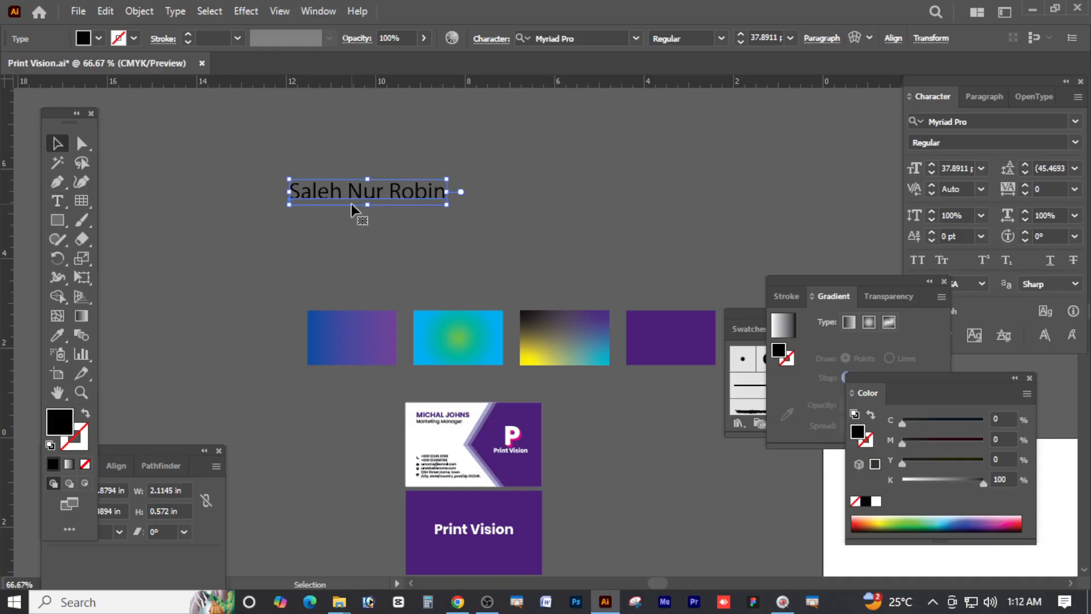
pyautogui.moveTo(465, 196); pyautogui.dragTo(551, 213)
pyautogui.moveTo(926, 482); pyautogui.dragTo(830, 472)
pyautogui.moveTo(943, 439); pyautogui.dragTo(989, 460)
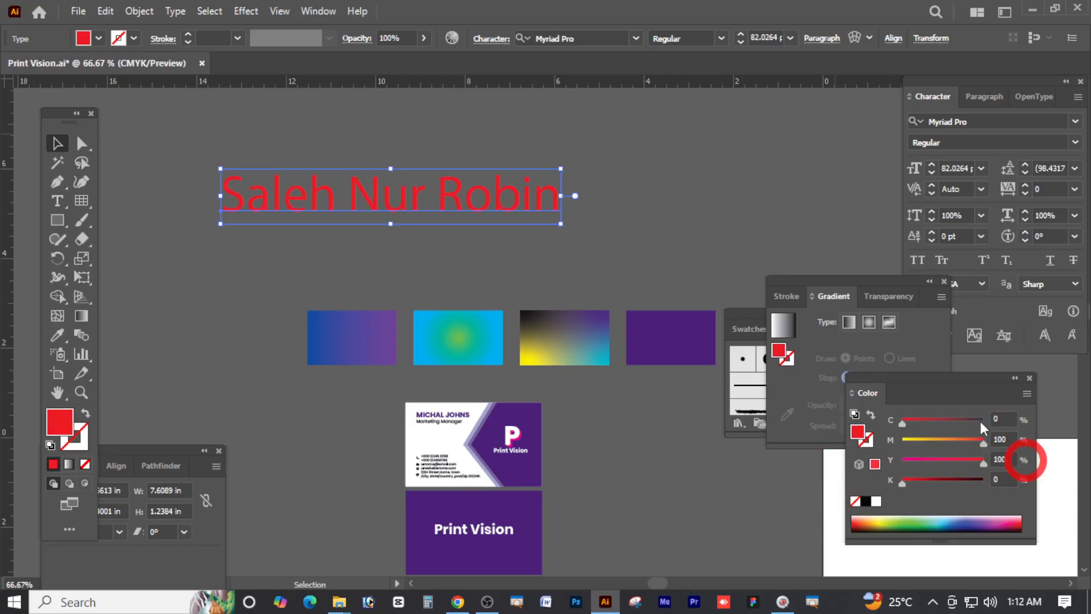
# Hide the Color panel and show it again from the panels menu
pyautogui.click(328, 11)
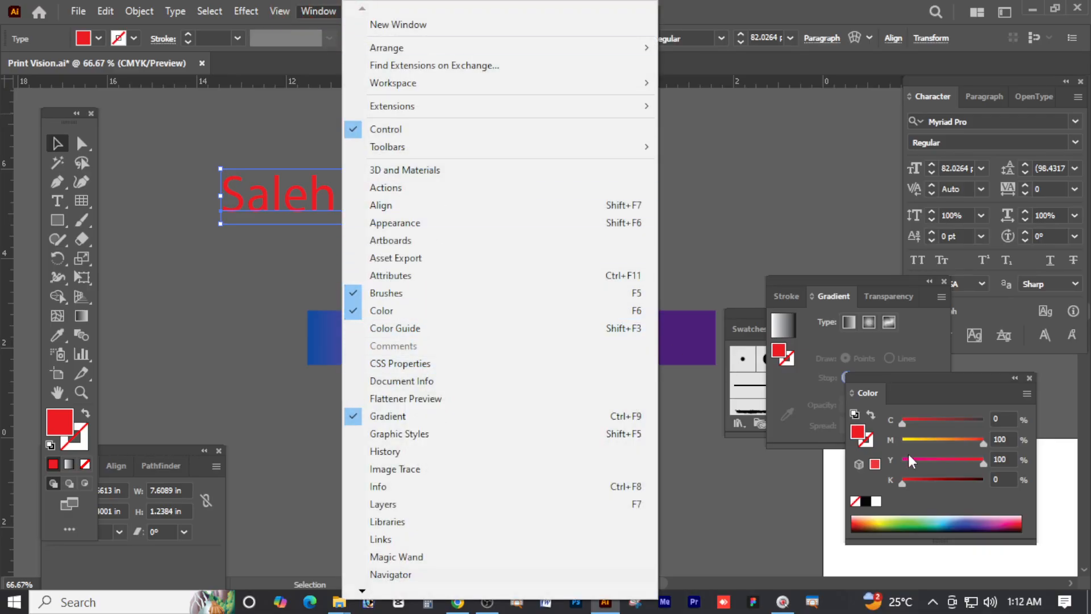
pyautogui.click(398, 311)
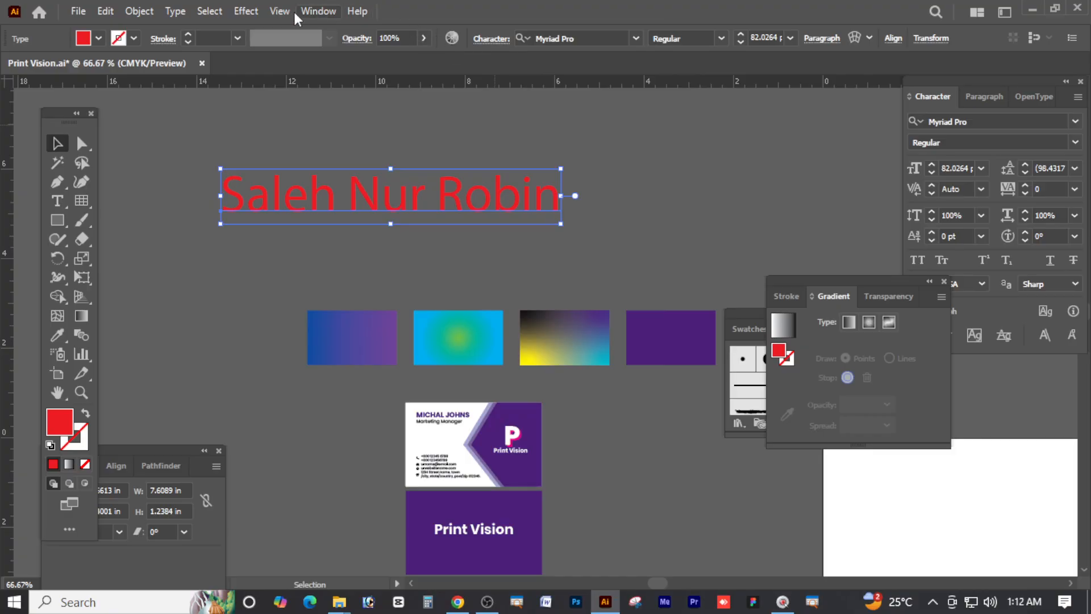
pyautogui.click(287, 12)
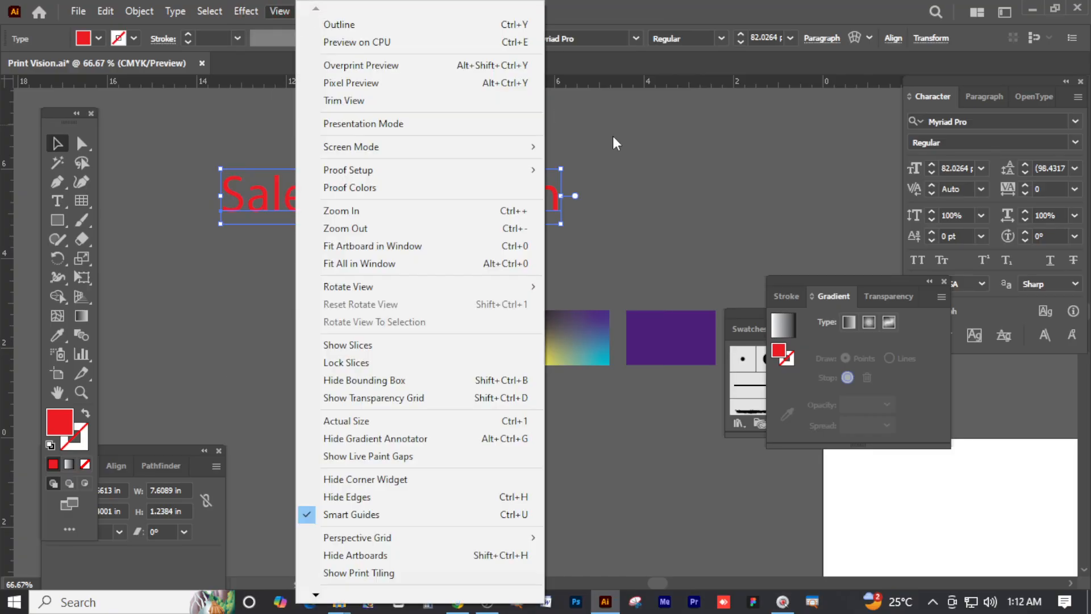
pyautogui.click(613, 137)
pyautogui.click(319, 11)
pyautogui.click(407, 311)
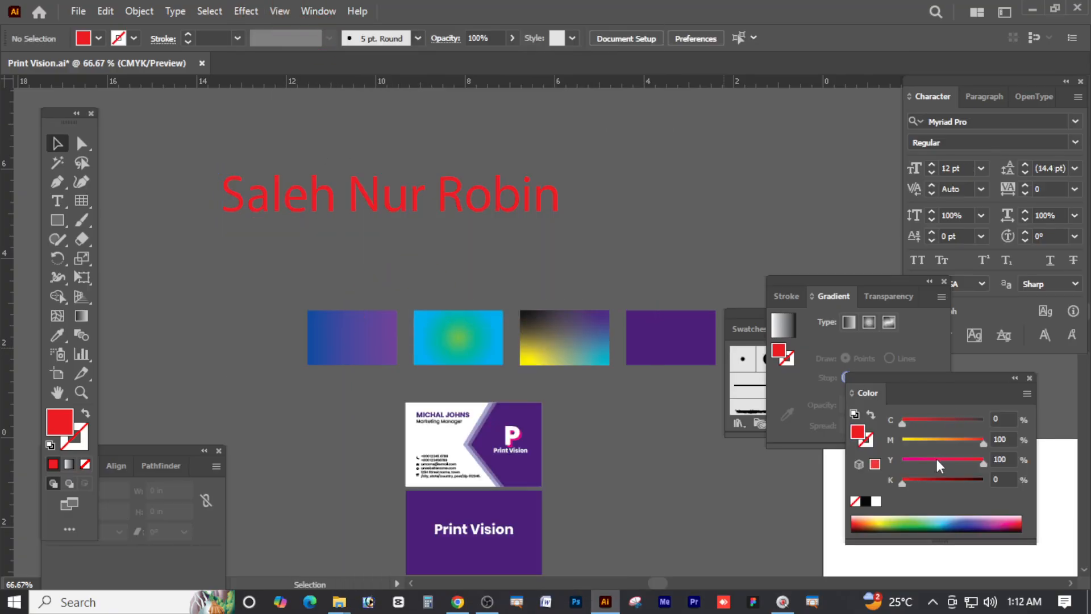
# Enlarge the red name text and set it in Poppins Bold
pyautogui.click(493, 225)
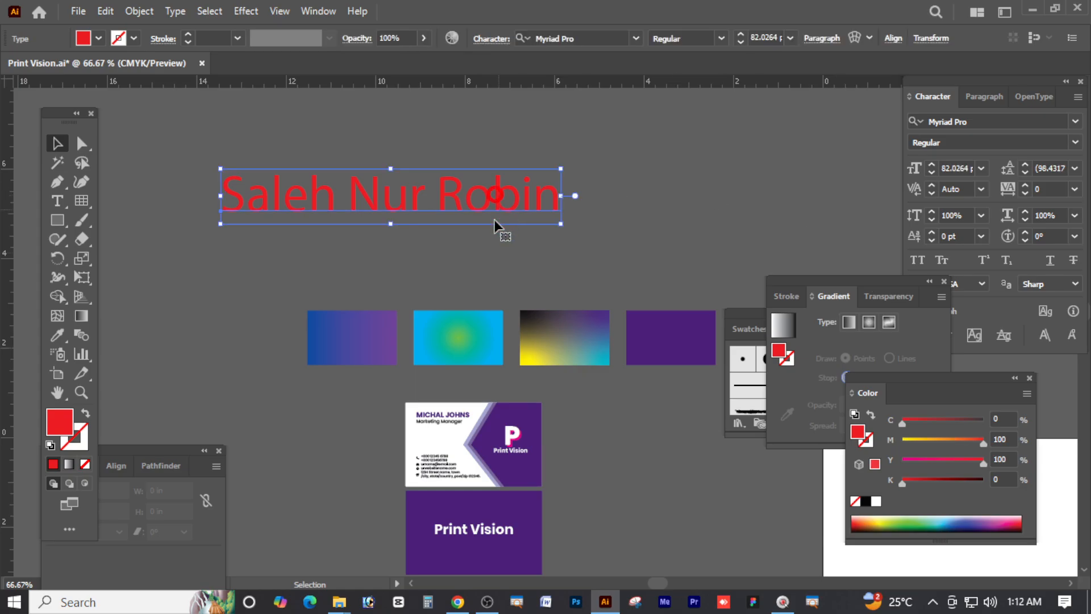
pyautogui.moveTo(568, 195); pyautogui.dragTo(709, 196)
pyautogui.click(1076, 143)
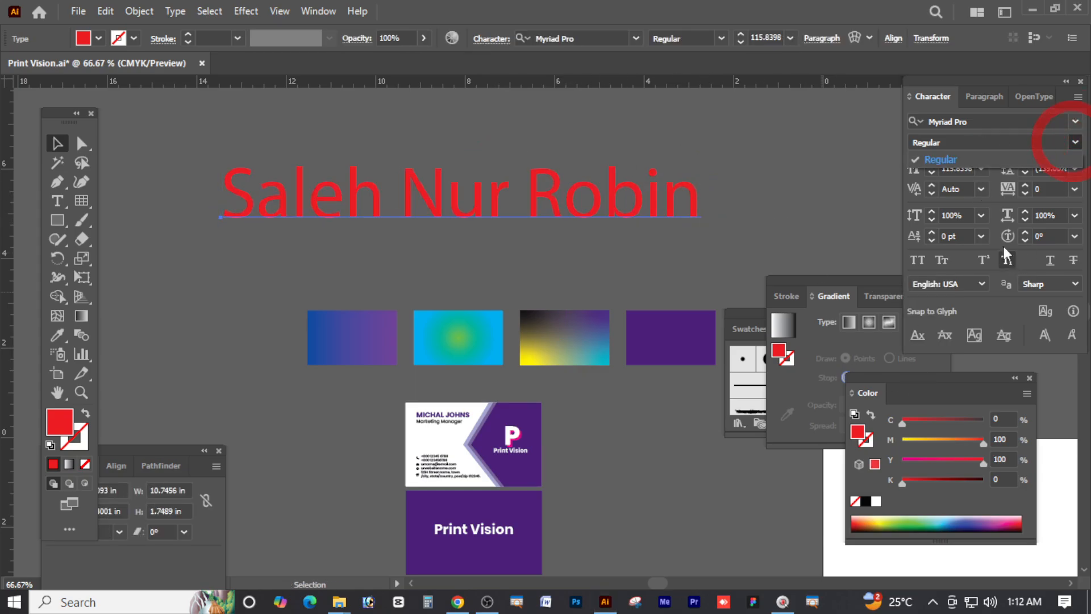
pyautogui.click(1000, 121)
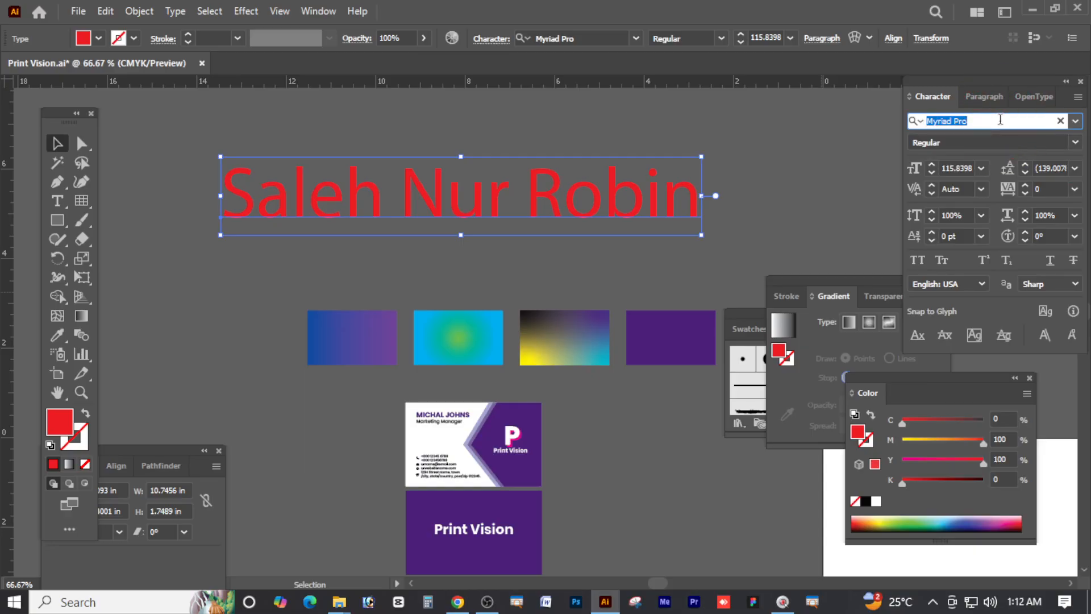
pyautogui.write('Pop')
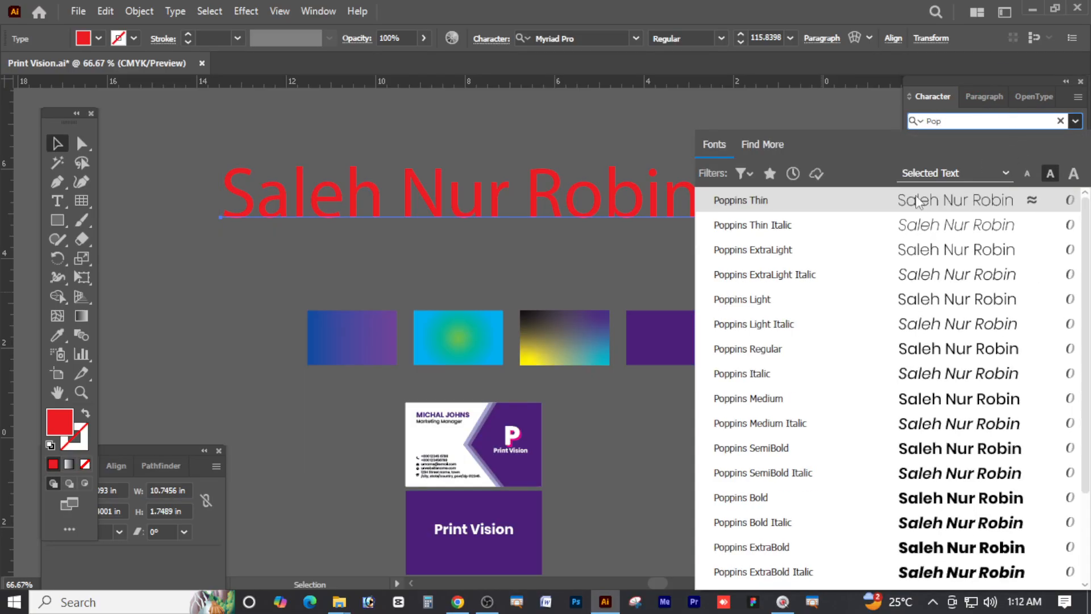
pyautogui.click(755, 499)
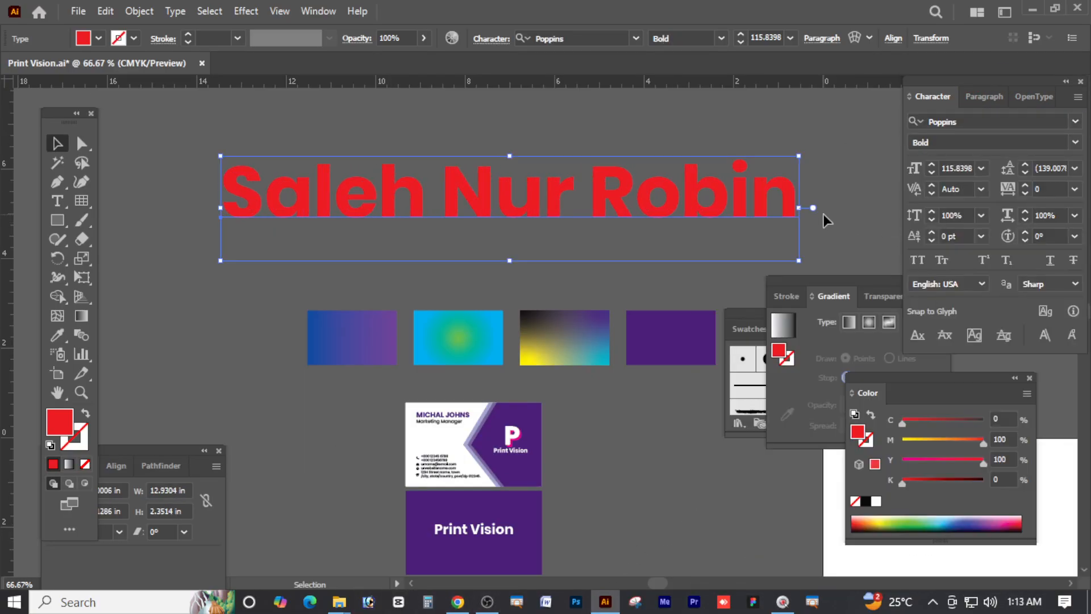
# Scale the name down to about 96.5 pt and move it higher and further left
pyautogui.moveTo(795, 207); pyautogui.dragTo(655, 208)
pyautogui.moveTo(438, 219)
pyautogui.mouseDown()
pyautogui.moveTo(453, 242)
pyautogui.moveTo(456, 185)
pyautogui.moveTo(432, 232)
pyautogui.mouseUp()
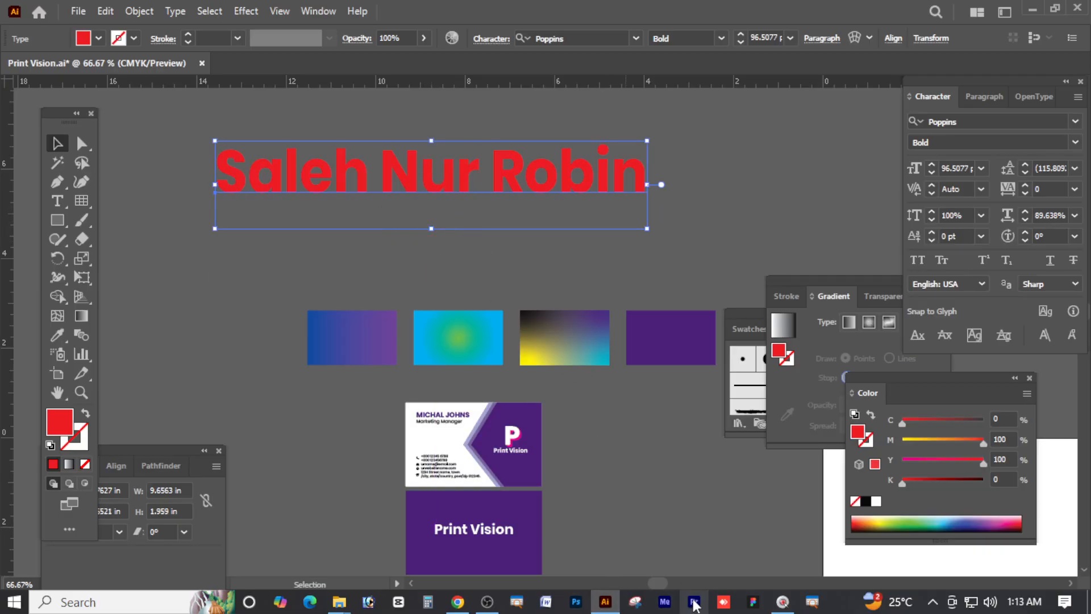
pyautogui.click(487, 603)
# Minimize Illustrator and drag the Press-Thamnail image onto Illustrator's taskbar icon to open it
pyautogui.click(998, 9)
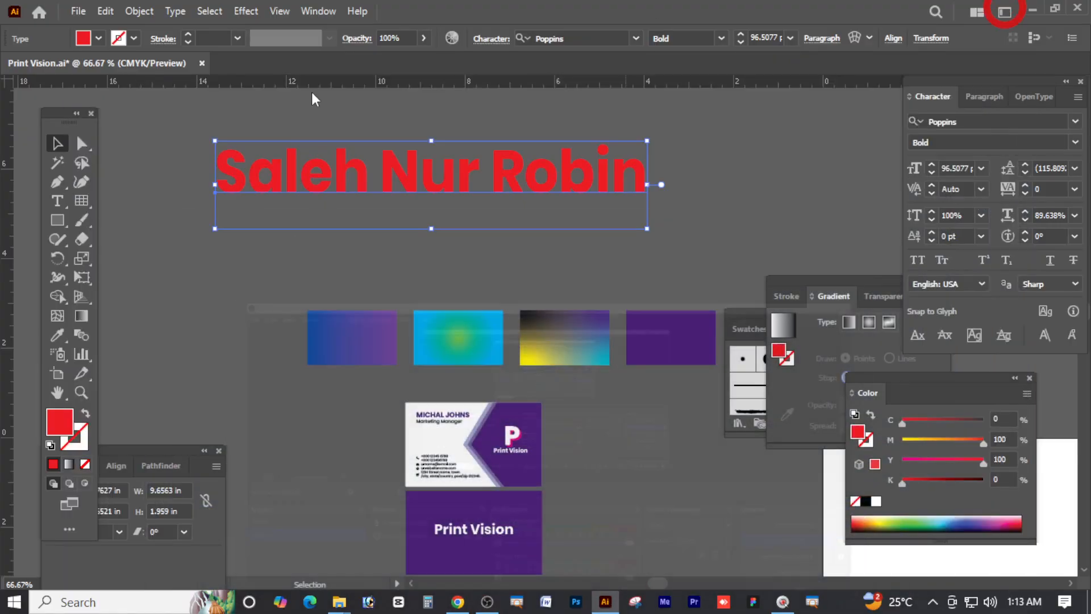
pyautogui.moveTo(492, 186); pyautogui.dragTo(496, 192)
pyautogui.click(1086, 601)
pyautogui.click(518, 302)
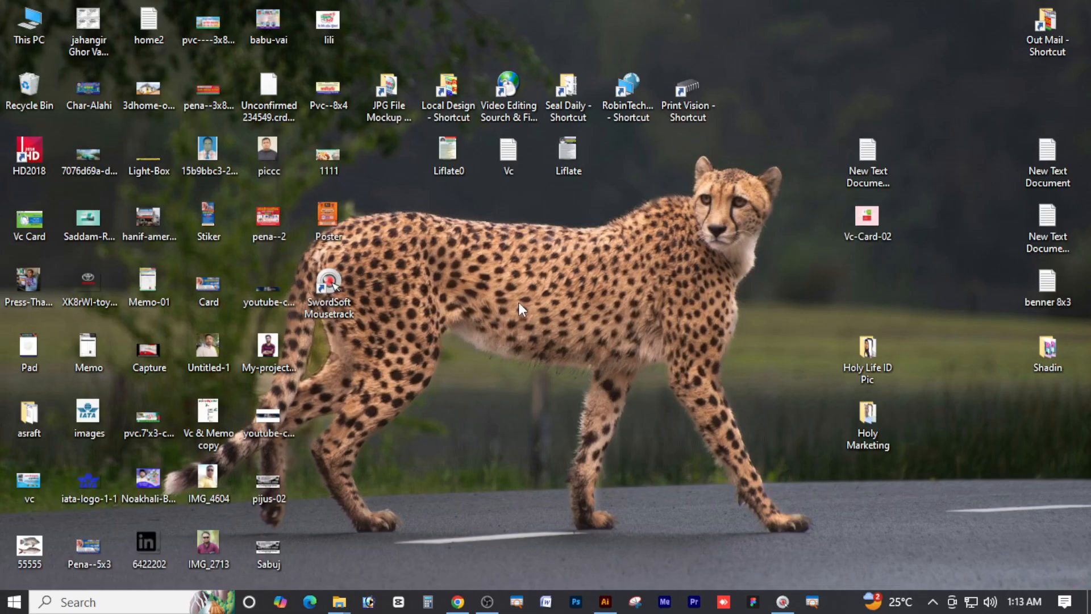
pyautogui.click(337, 417)
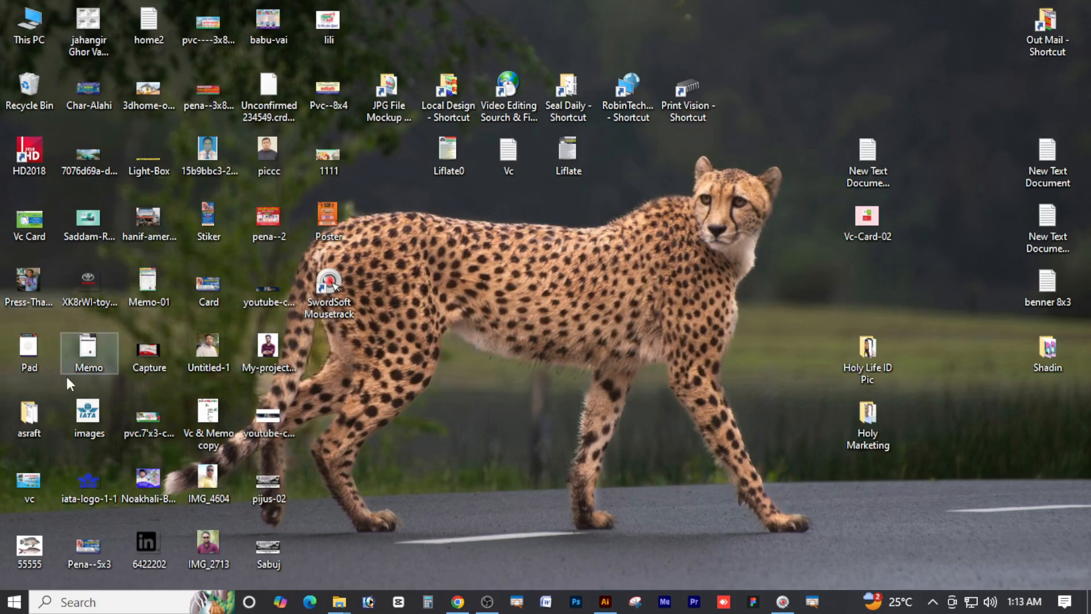
pyautogui.moveTo(30, 274); pyautogui.dragTo(638, 11)
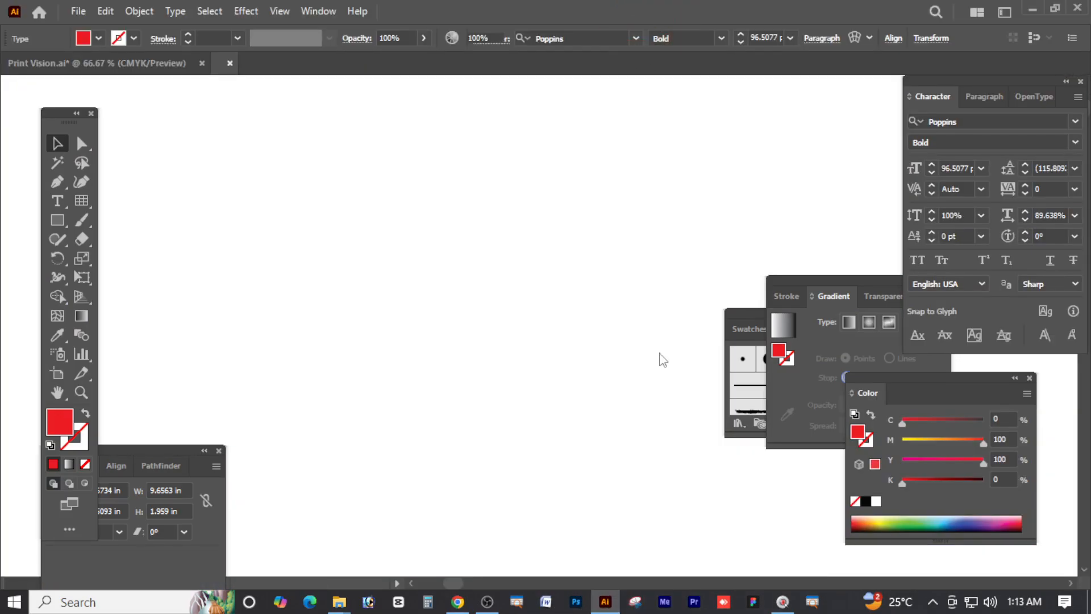
pyautogui.click(91, 61)
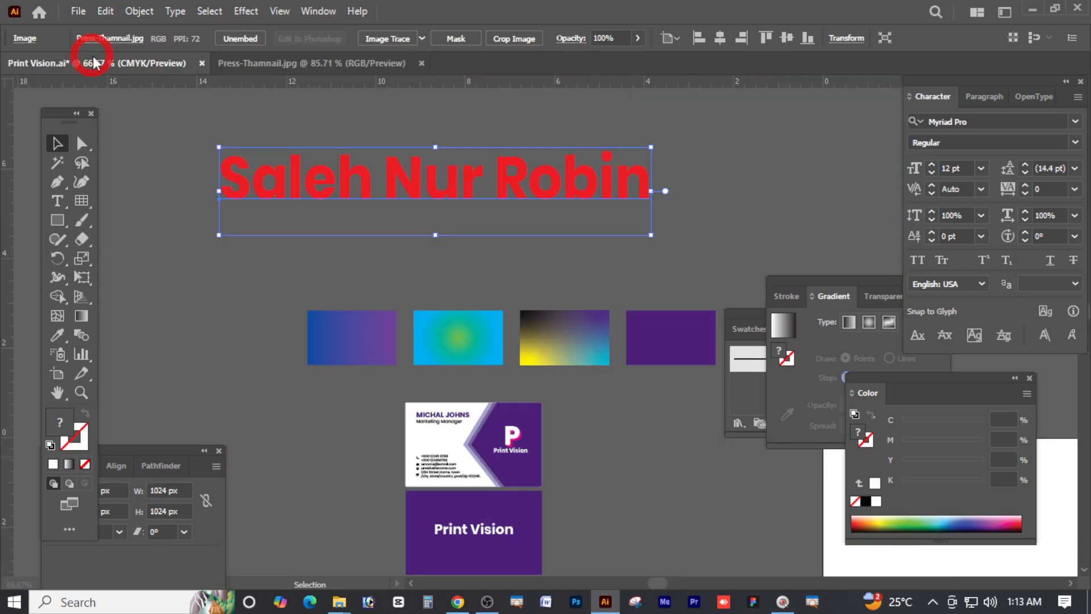
pyautogui.hotkey('ctrl', 'v')
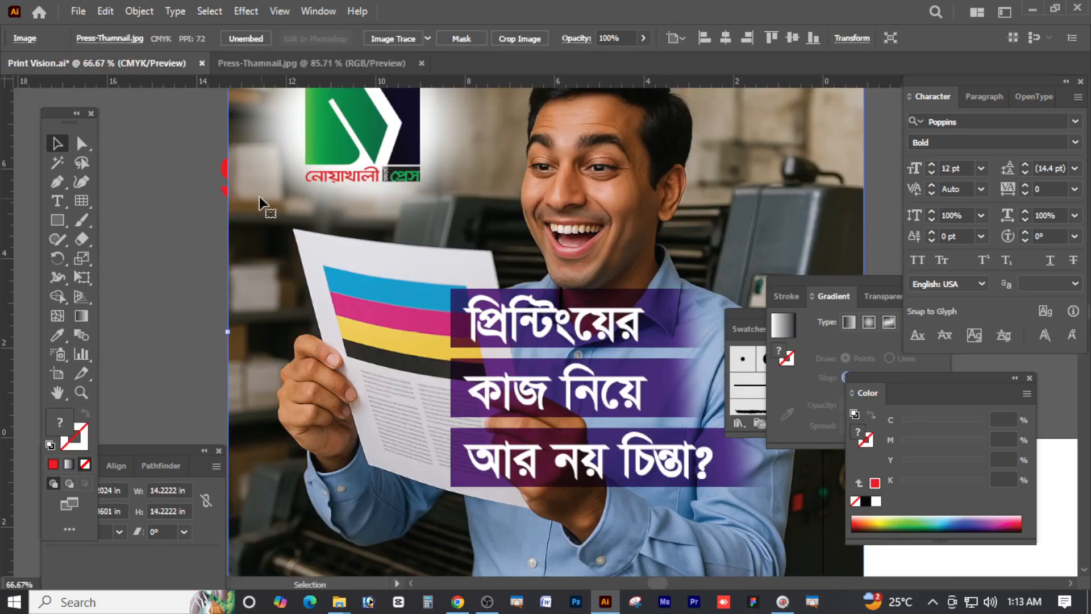
pyautogui.click(212, 185)
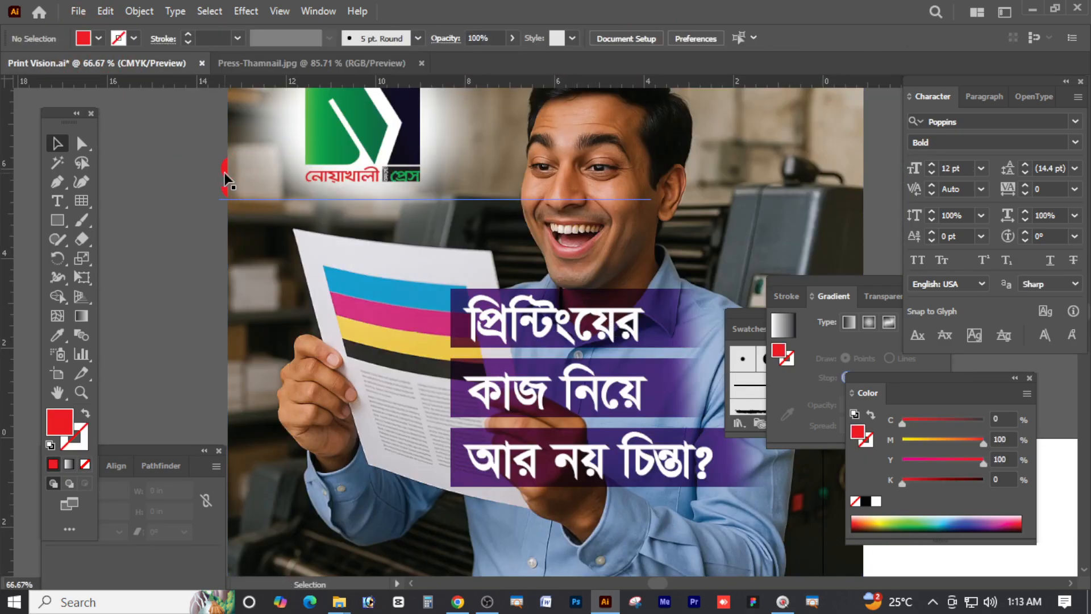
pyautogui.click(224, 172)
pyautogui.moveTo(288, 204); pyautogui.dragTo(307, 204)
pyautogui.click(239, 173)
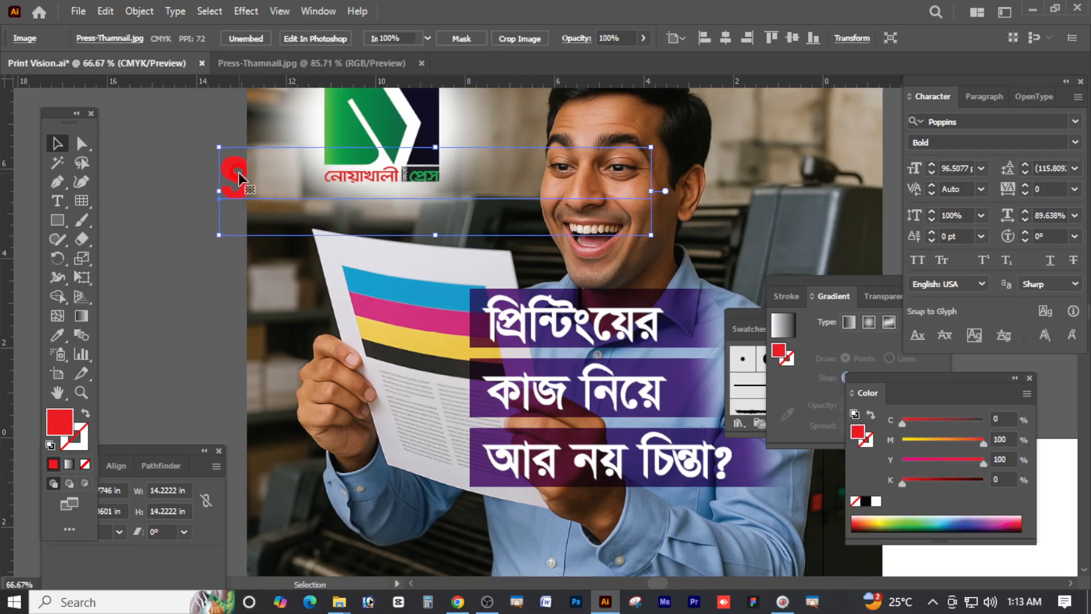
pyautogui.hotkey('ctrl', 'shift', ']')
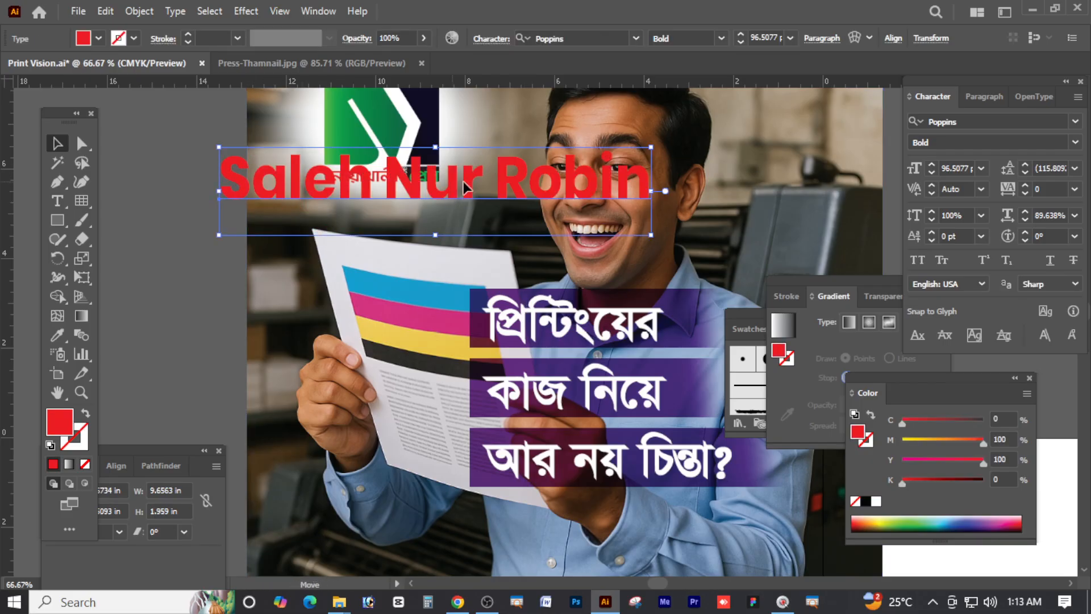
pyautogui.moveTo(465, 187); pyautogui.dragTo(553, 182)
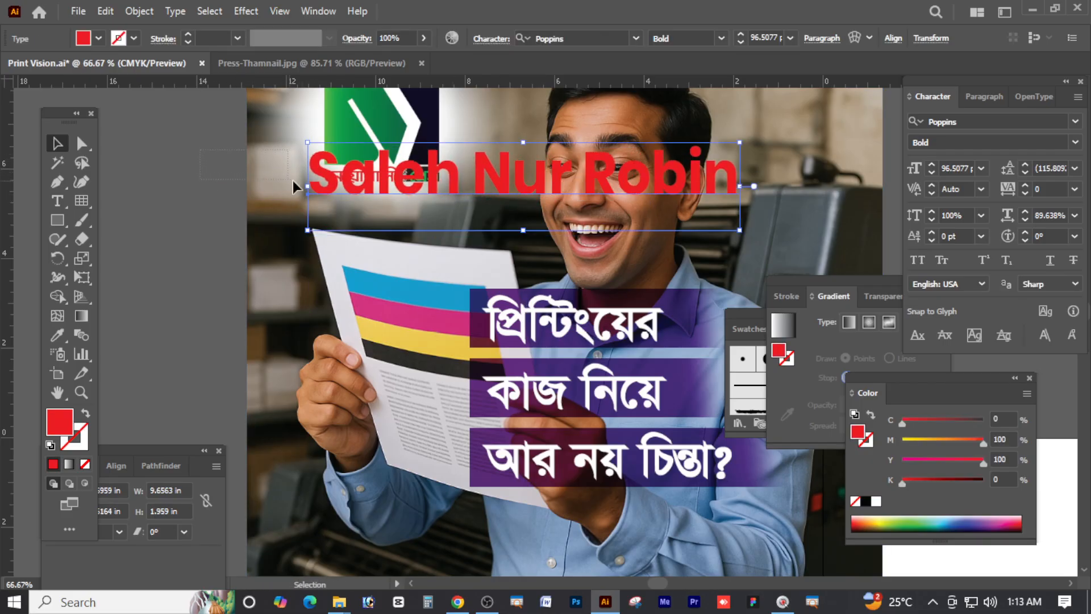
pyautogui.keyDown('shift'); pyautogui.click(293, 180); pyautogui.keyUp('shift')
pyautogui.rightClick(340, 182)
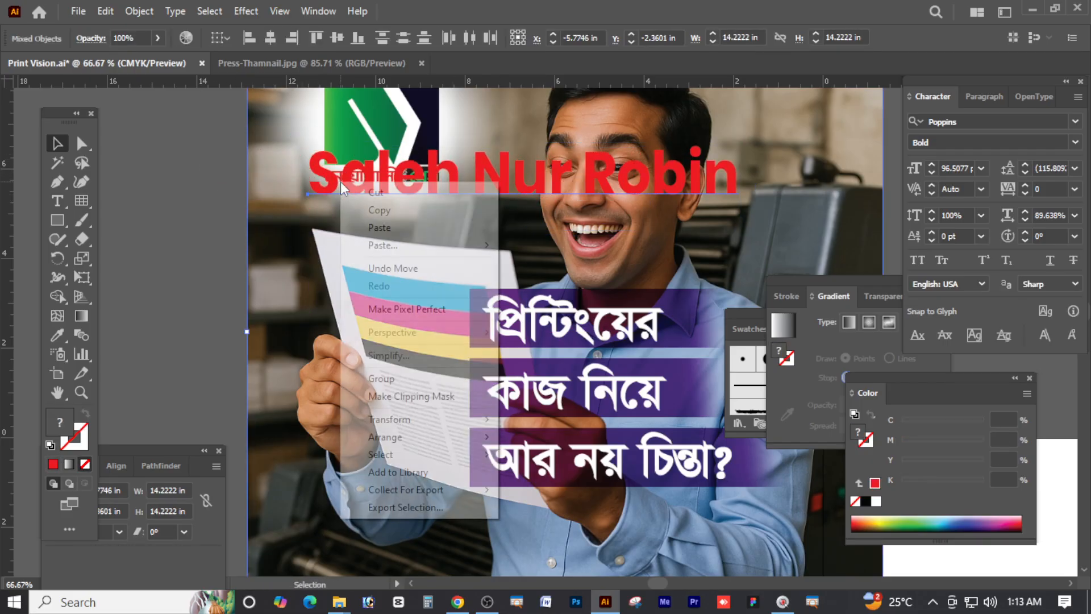
pyautogui.click(452, 402)
pyautogui.click(804, 152)
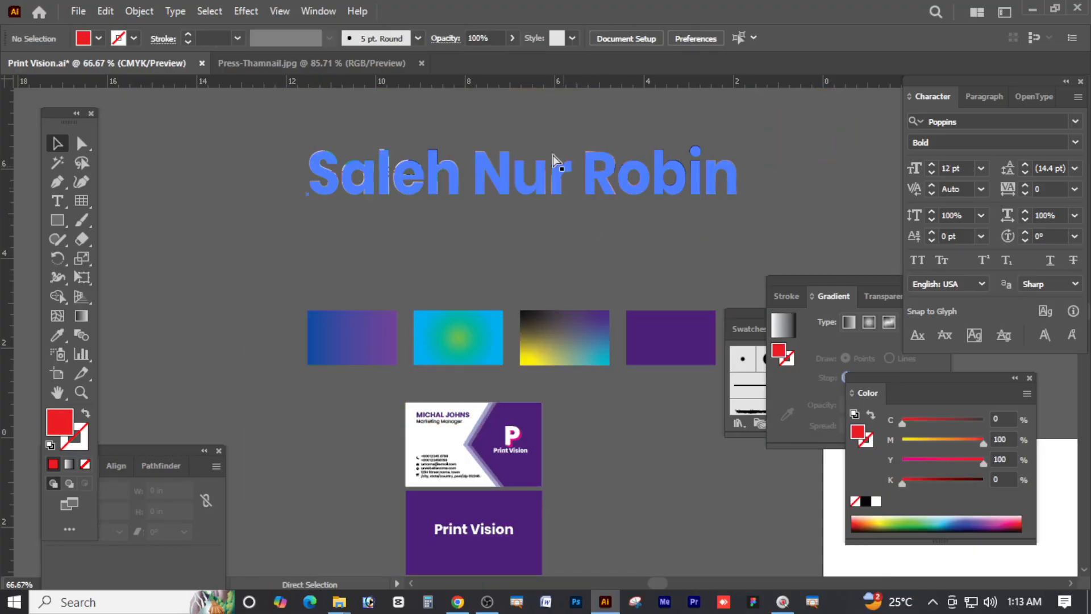
pyautogui.moveTo(427, 149); pyautogui.dragTo(329, 231)
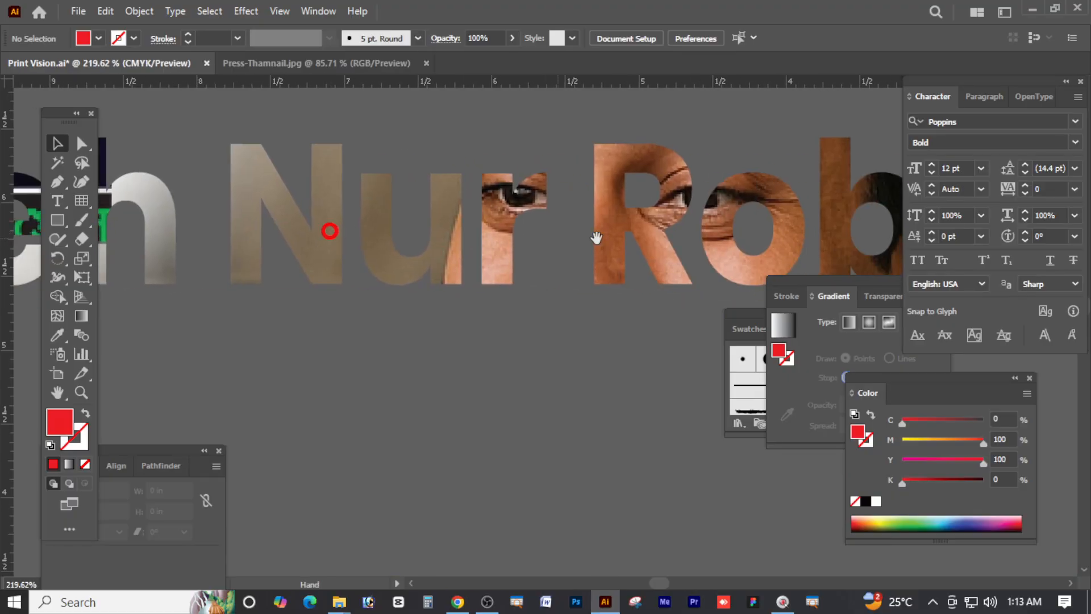
pyautogui.moveTo(500, 201); pyautogui.dragTo(201, 156)
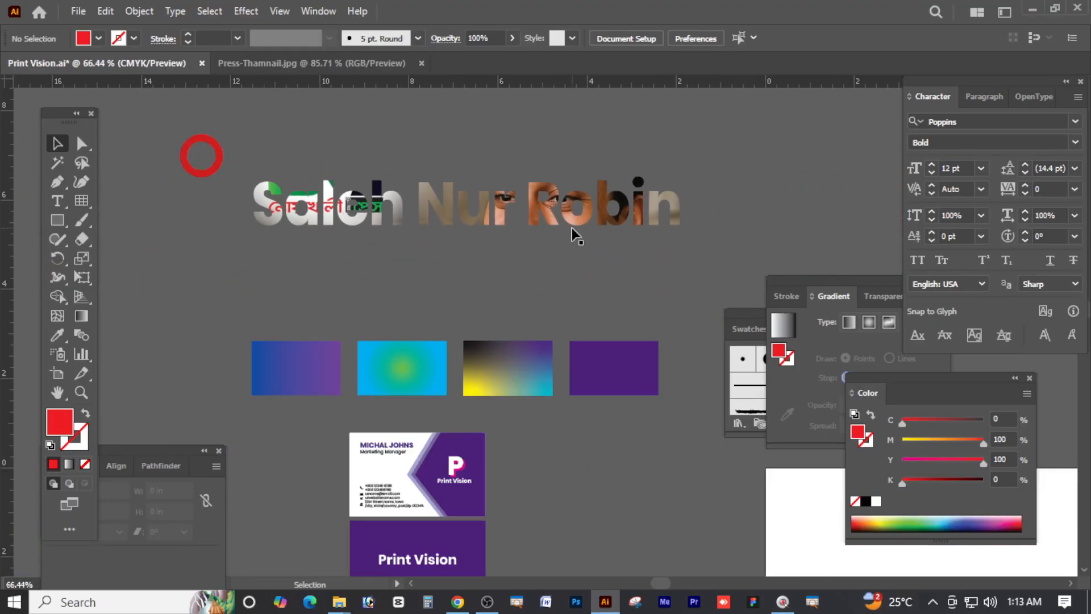
pyautogui.click(571, 227)
pyautogui.hotkey('ctrl', 'alt', '7')
pyautogui.click(911, 166)
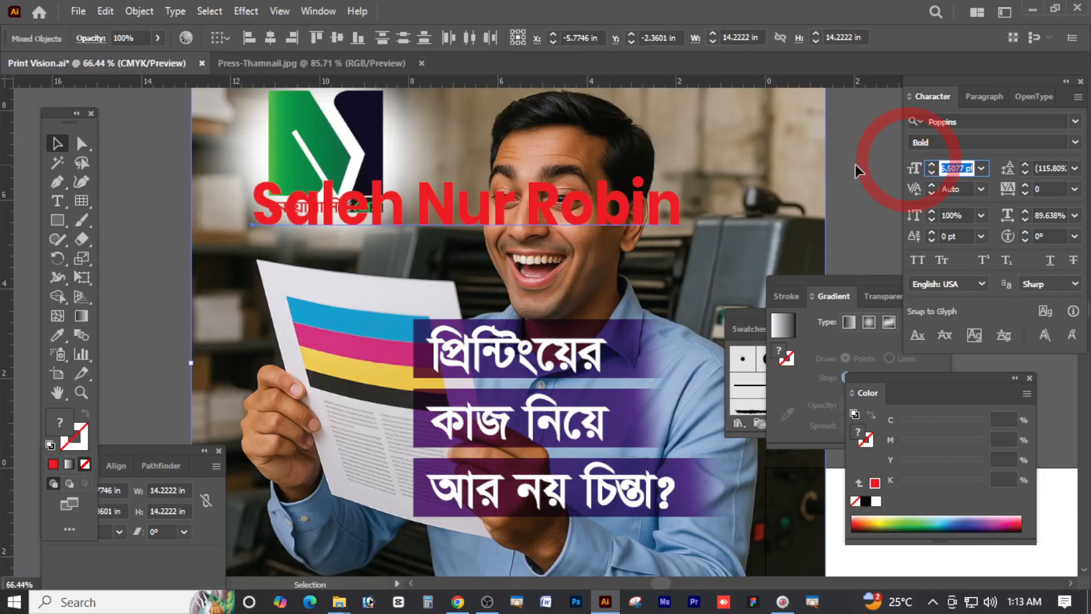
pyautogui.click(843, 171)
pyautogui.click(809, 187)
pyautogui.press('Delete')
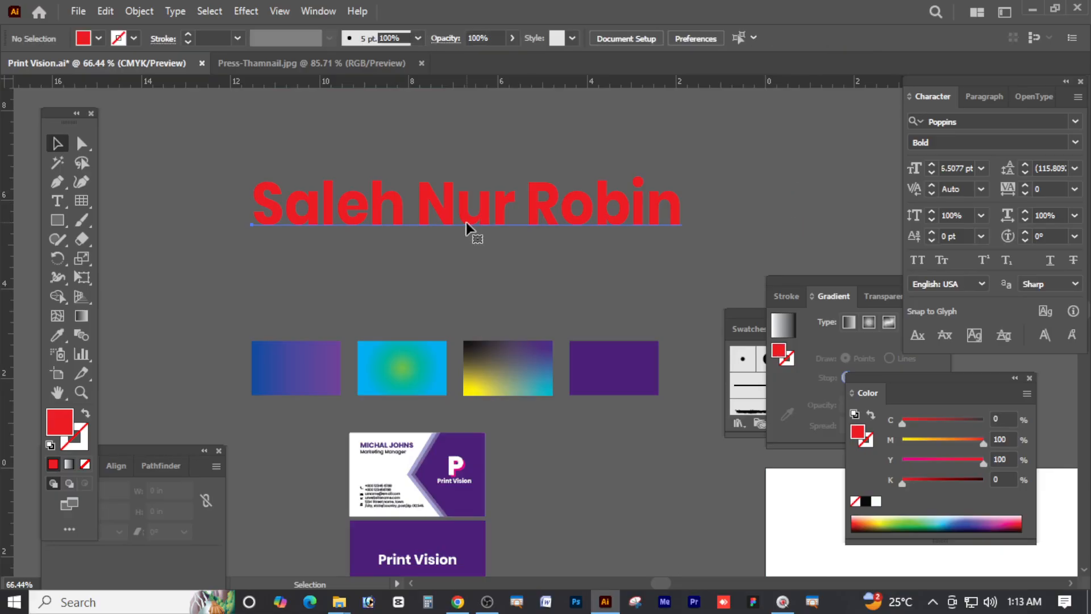
pyautogui.click(470, 227)
pyautogui.scroll(5, 479, 261)
# Duplicate the name text upward twice as smaller copies above the original
pyautogui.moveTo(479, 364); pyautogui.dragTo(463, 260)
pyautogui.click(453, 419)
pyautogui.click(449, 352)
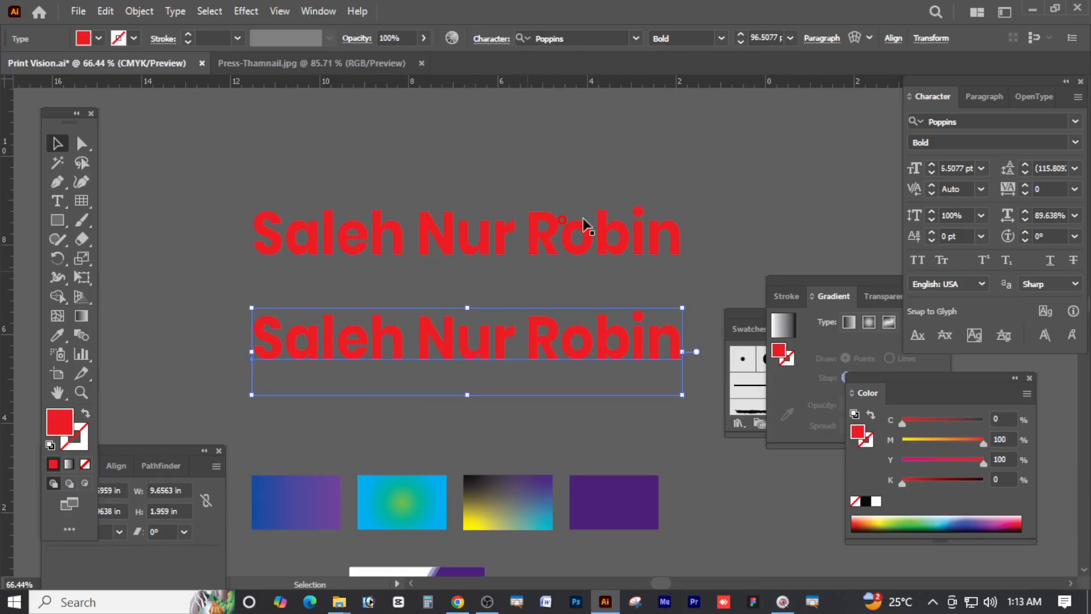
pyautogui.click(676, 244)
pyautogui.moveTo(676, 244); pyautogui.dragTo(523, 249)
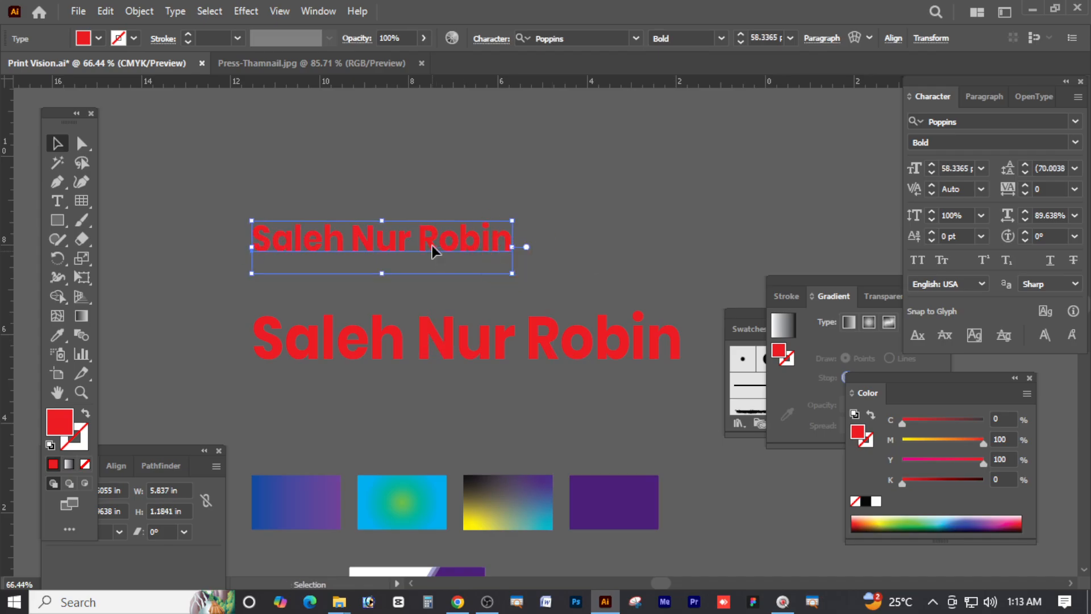
pyautogui.moveTo(434, 243)
pyautogui.mouseDown()
pyautogui.moveTo(426, 165)
pyautogui.moveTo(426, 230)
pyautogui.mouseUp()
pyautogui.click(441, 212)
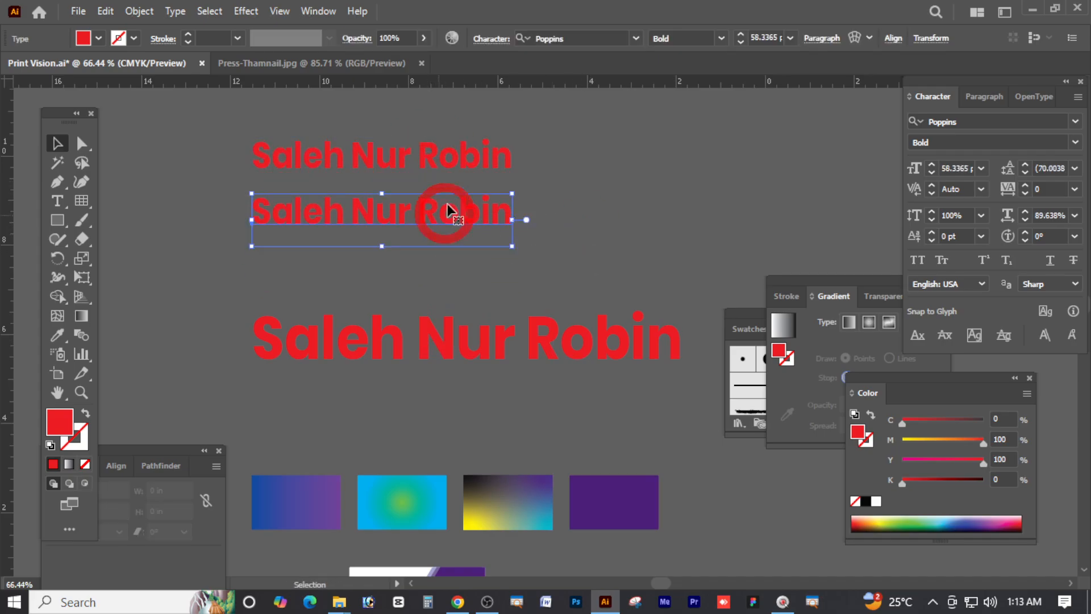
pyautogui.click(452, 165)
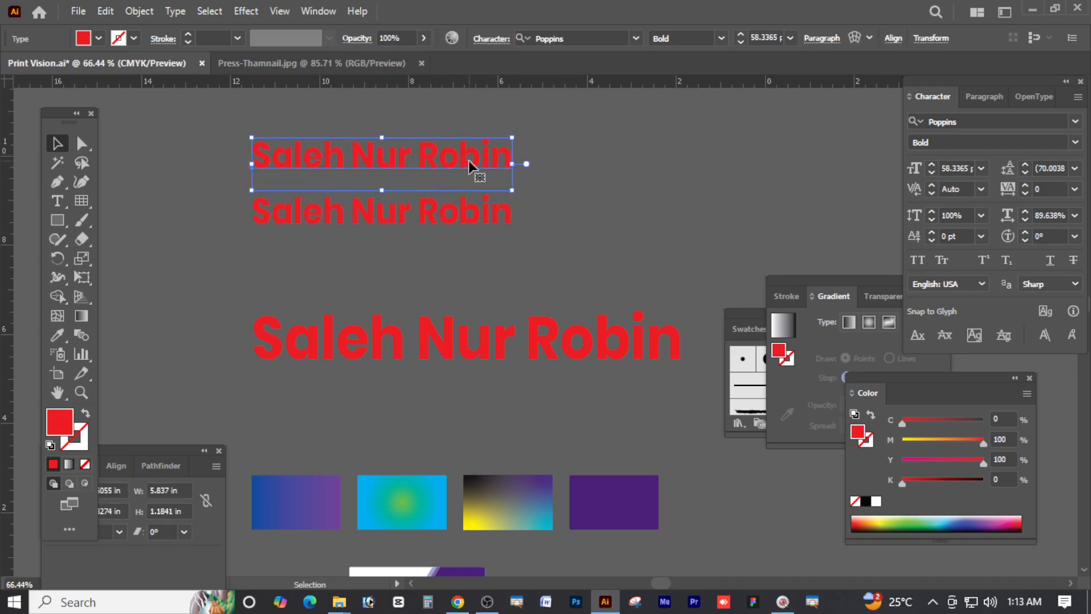
# Set the top small name copy in Roboto Bold and widen it slightly
pyautogui.click(976, 120)
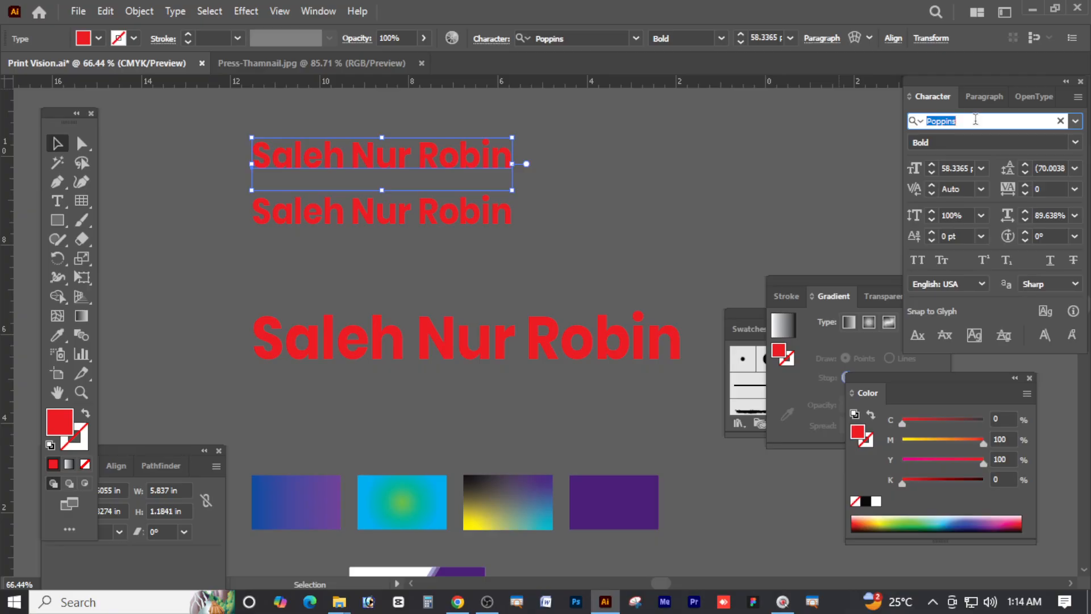
pyautogui.click(975, 119)
pyautogui.click(909, 121)
pyautogui.click(969, 121)
pyautogui.click(914, 121)
pyautogui.click(899, 121)
pyautogui.write('Robo')
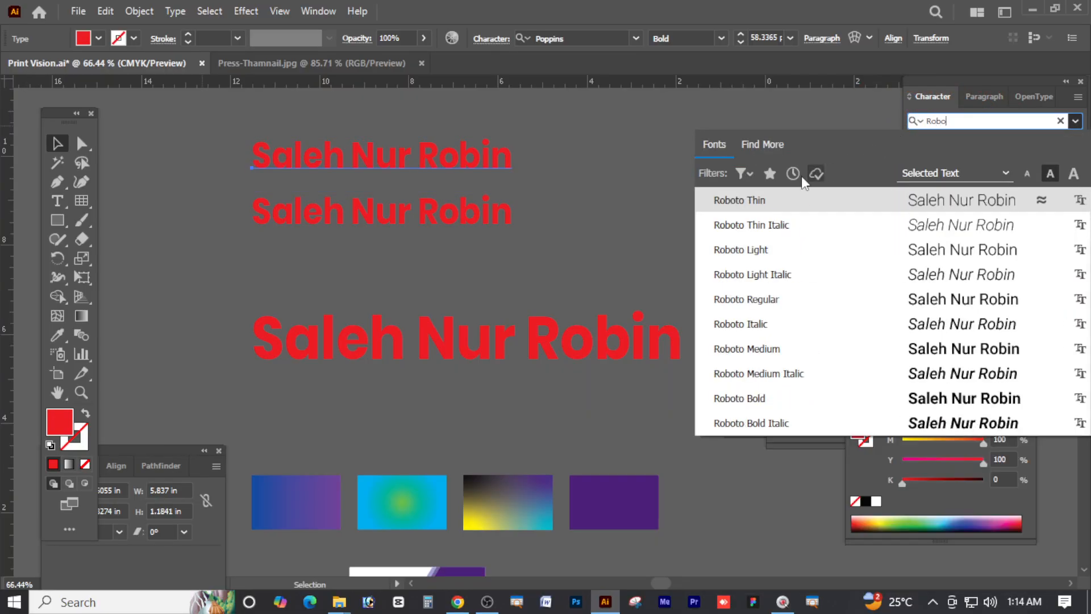
pyautogui.click(754, 400)
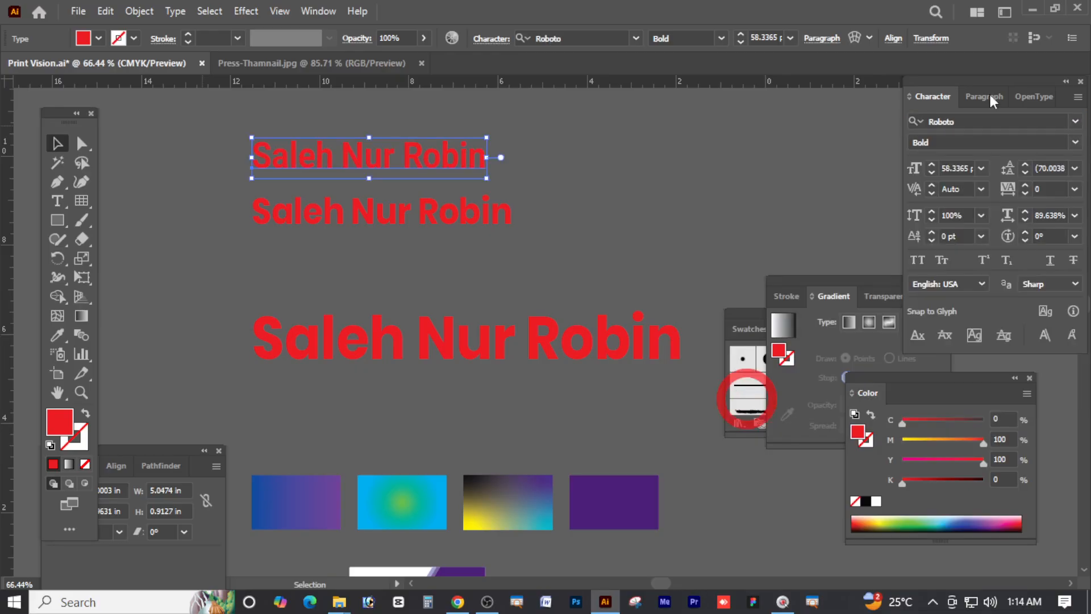
pyautogui.moveTo(484, 158); pyautogui.dragTo(512, 158)
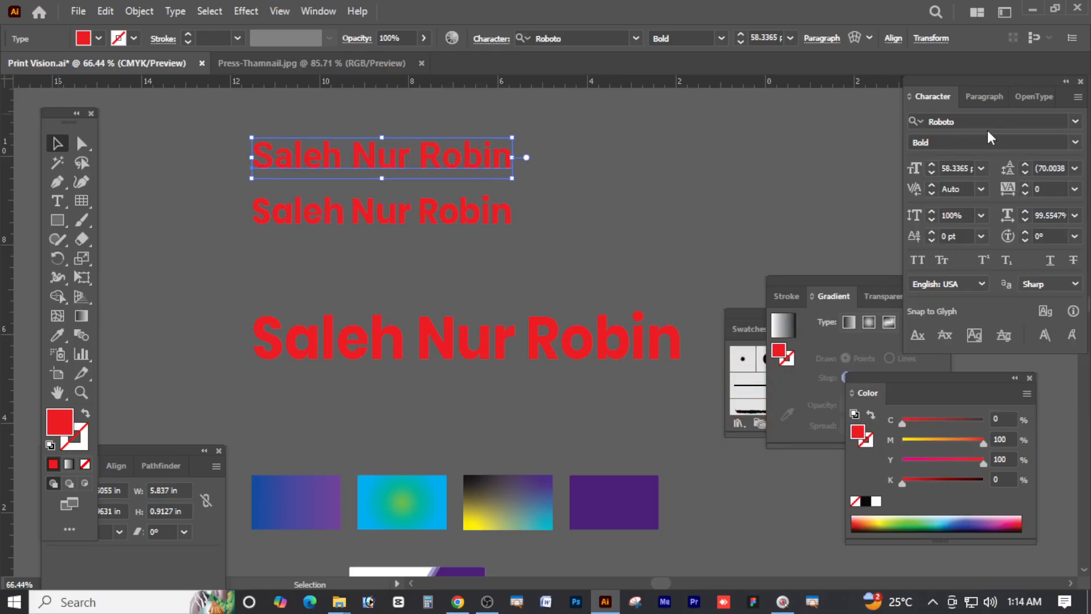
# Apply Great Vibes to the top name line, stretch it wider, and move the bold line down
pyautogui.click(984, 120)
pyautogui.write('Gre')
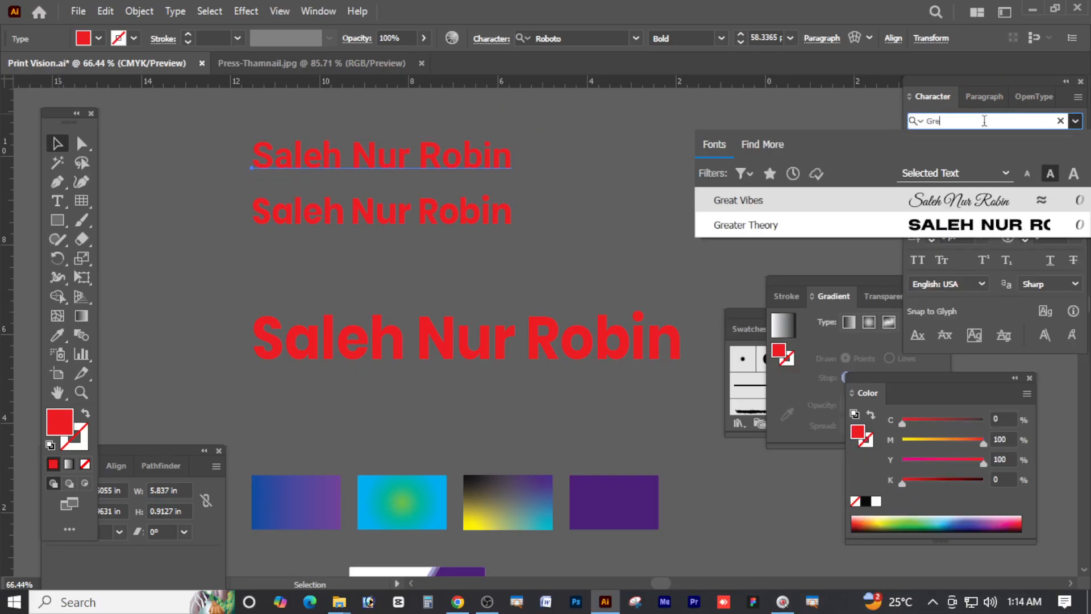
pyautogui.click(782, 195)
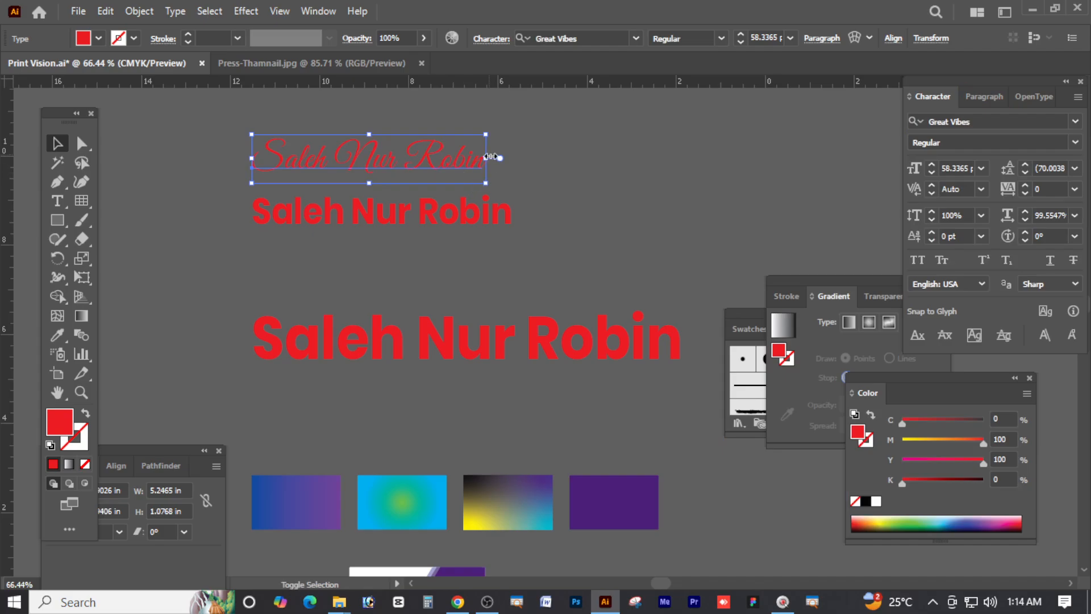
pyautogui.moveTo(498, 156); pyautogui.dragTo(679, 162)
pyautogui.moveTo(461, 225); pyautogui.dragTo(462, 250)
# Switch the script line to the Awesome font and stretch it wider
pyautogui.click(512, 166)
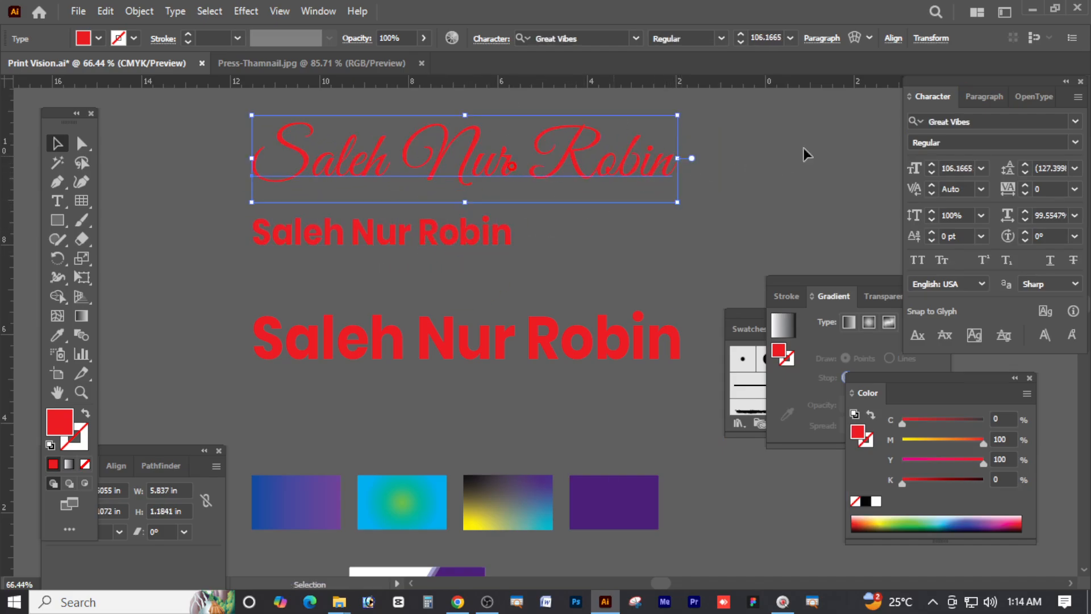
pyautogui.click(1008, 123)
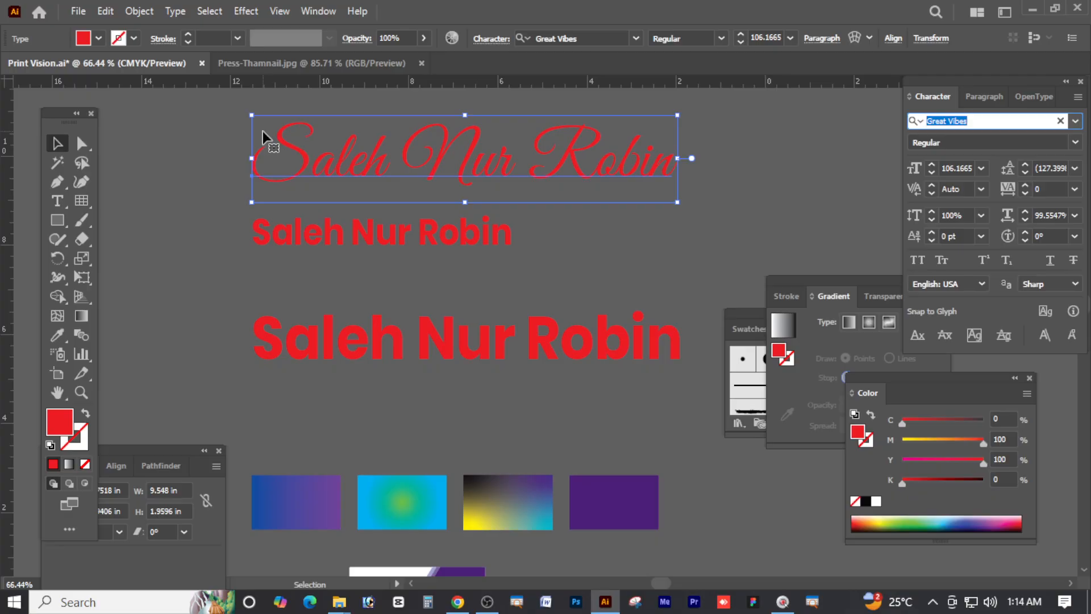
pyautogui.write('A')
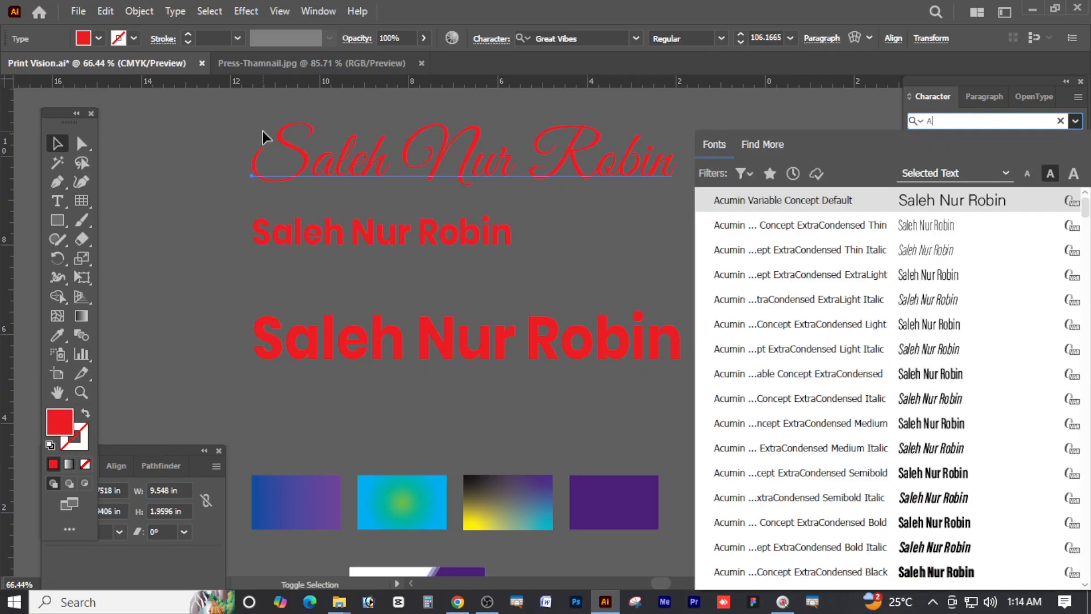
pyautogui.write('o')
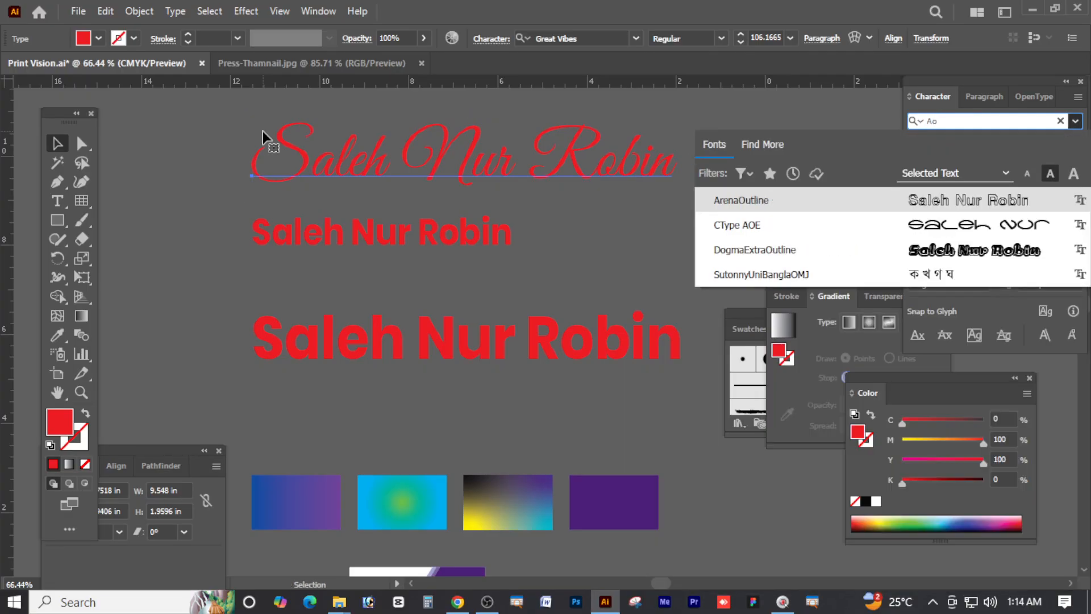
pyautogui.press('BackSpace')
pyautogui.write('wo')
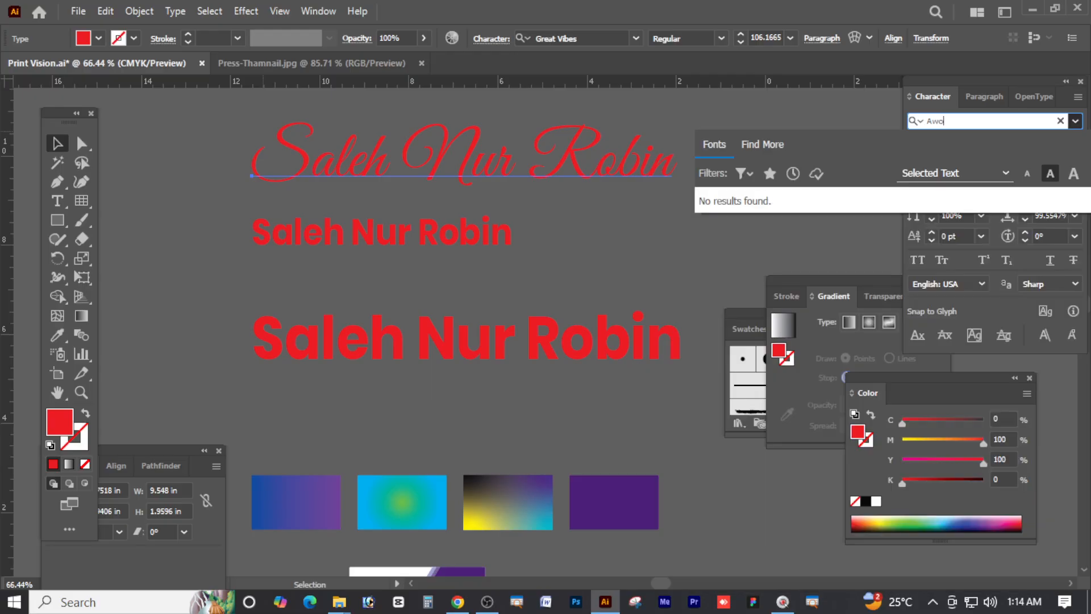
pyautogui.press('BackSpace')
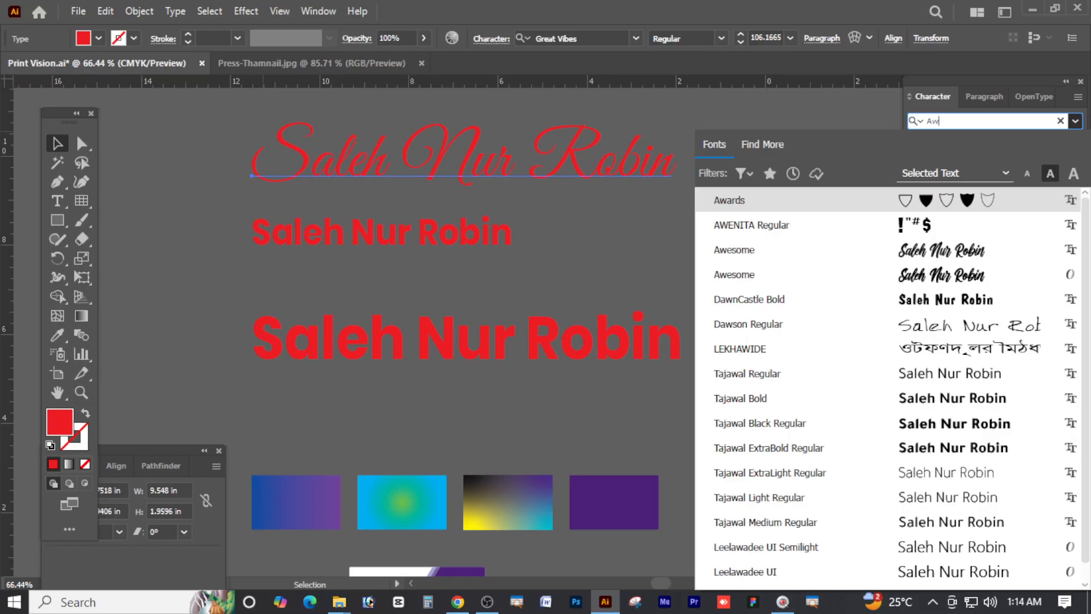
pyautogui.click(781, 249)
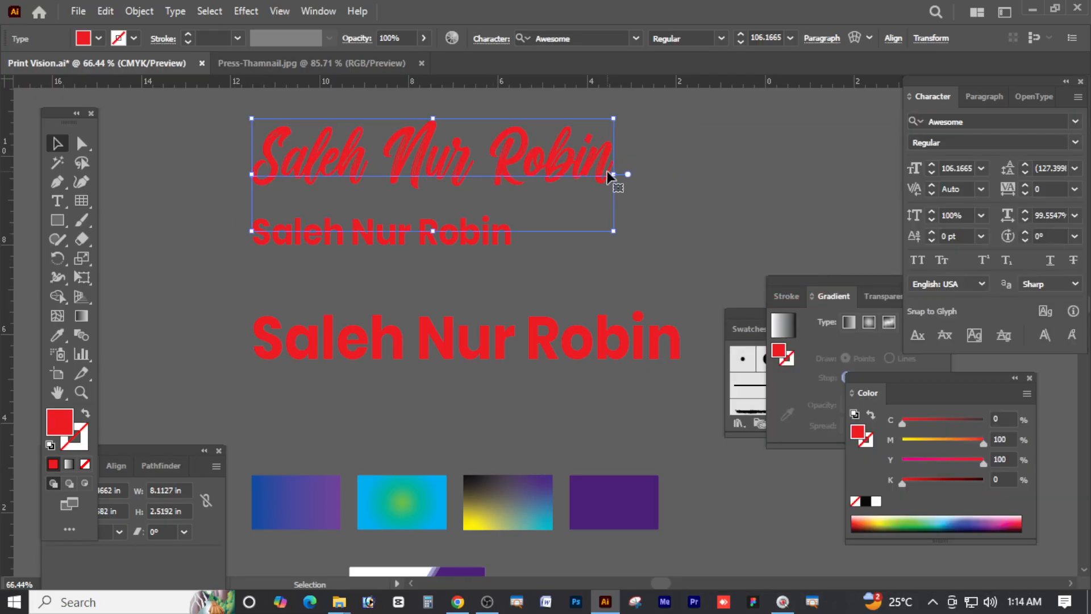
pyautogui.moveTo(616, 176); pyautogui.dragTo(687, 174)
# Narrow the Awesome line slightly and move the Poppins line up beneath it
pyautogui.click(738, 203)
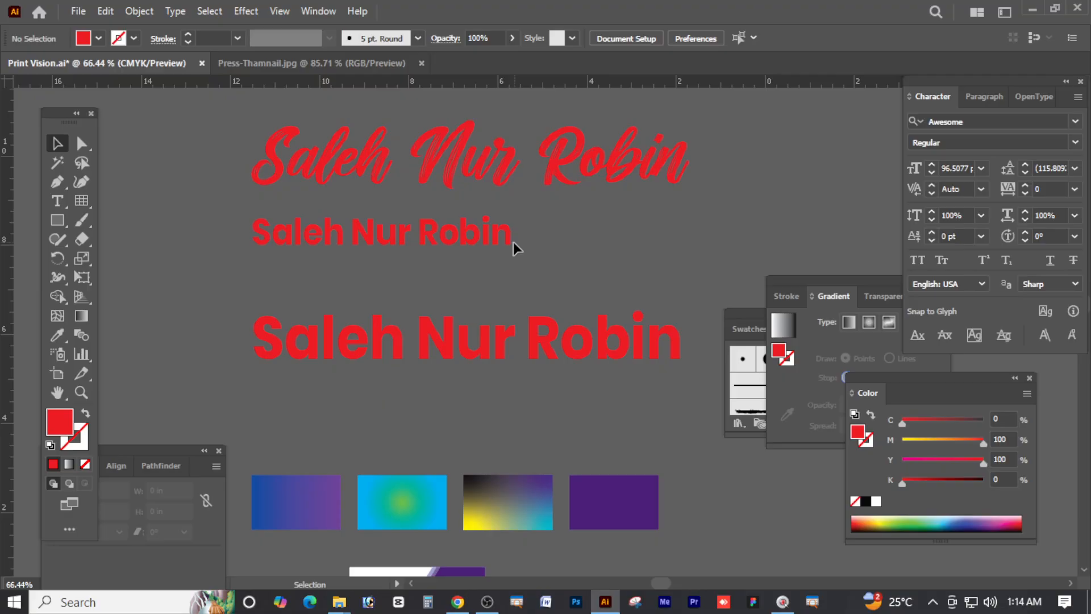
pyautogui.click(444, 246)
pyautogui.moveTo(479, 256); pyautogui.dragTo(479, 269)
pyautogui.click(516, 166)
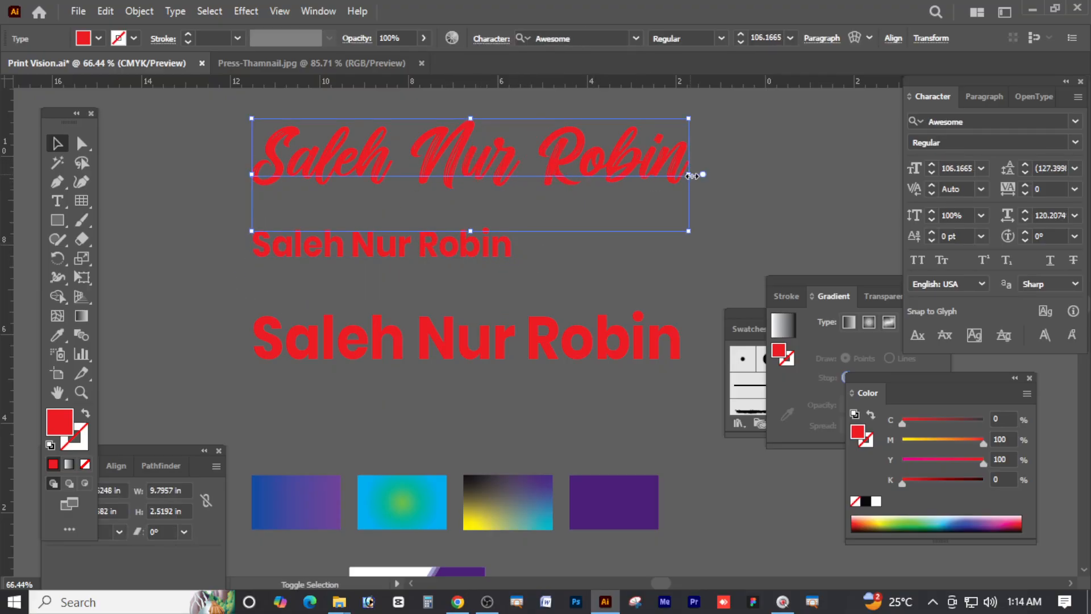
pyautogui.moveTo(694, 175); pyautogui.dragTo(610, 175)
pyautogui.scroll(3, 471, 205)
pyautogui.moveTo(435, 257); pyautogui.dragTo(434, 199)
pyautogui.moveTo(508, 341); pyautogui.dragTo(576, 290)
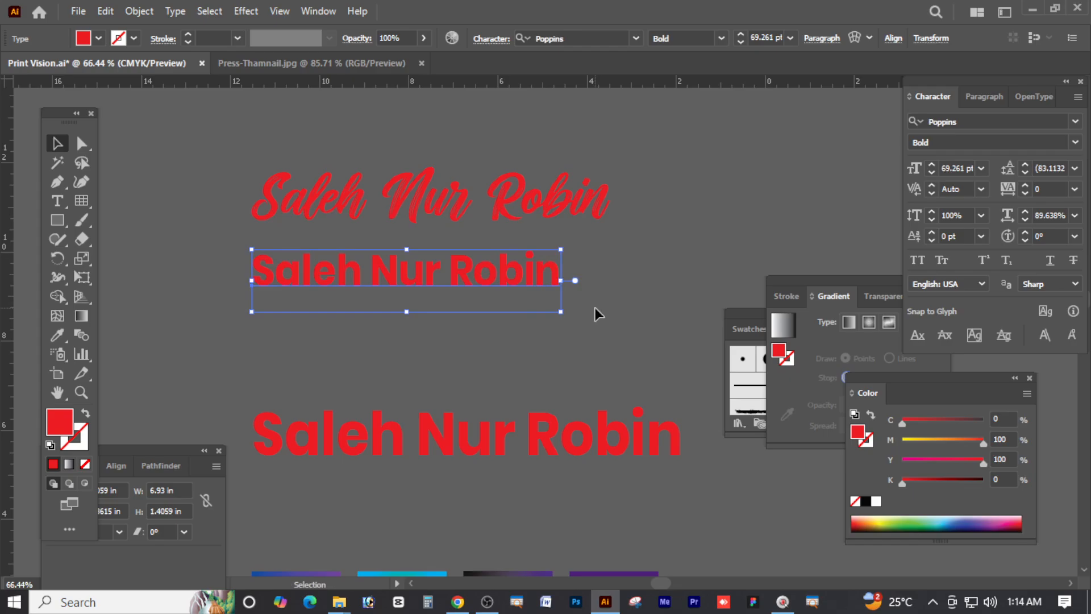
# Set the Poppins name line in SutonnyMJ Bold
pyautogui.click(983, 121)
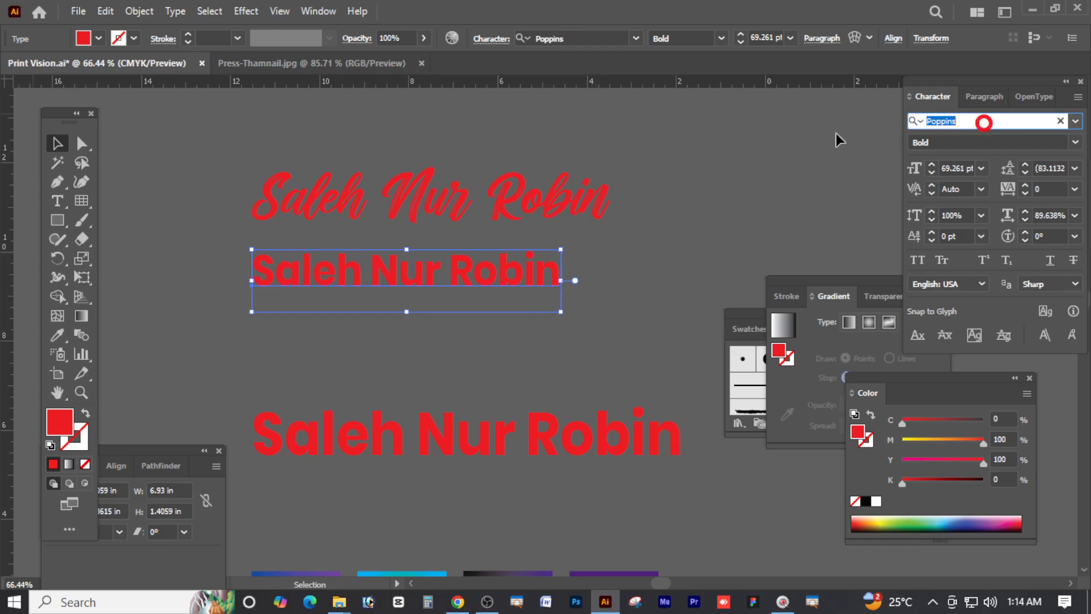
pyautogui.write('sut')
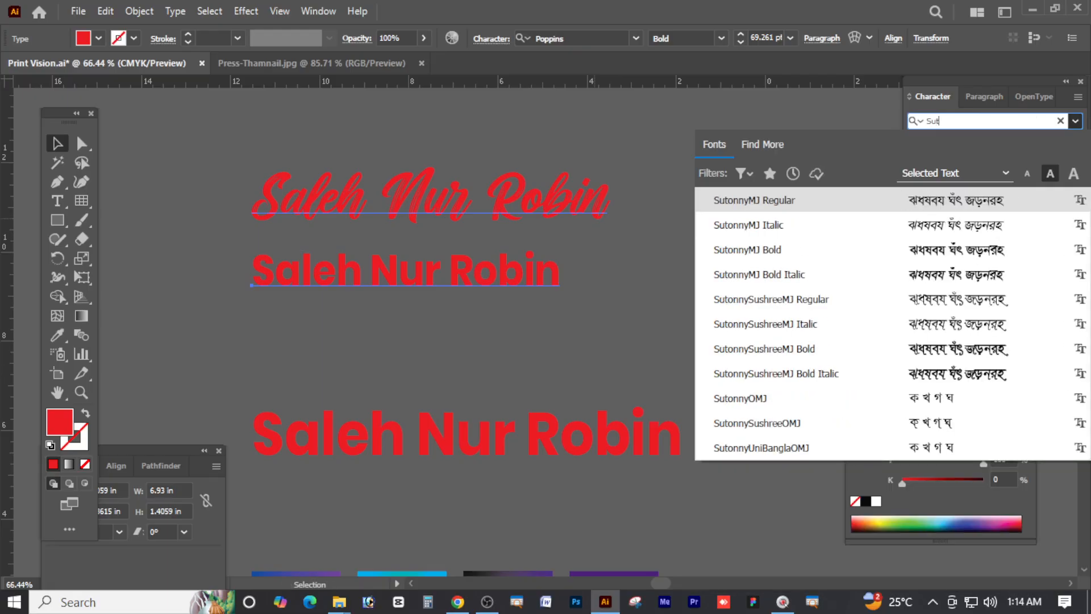
pyautogui.click(760, 254)
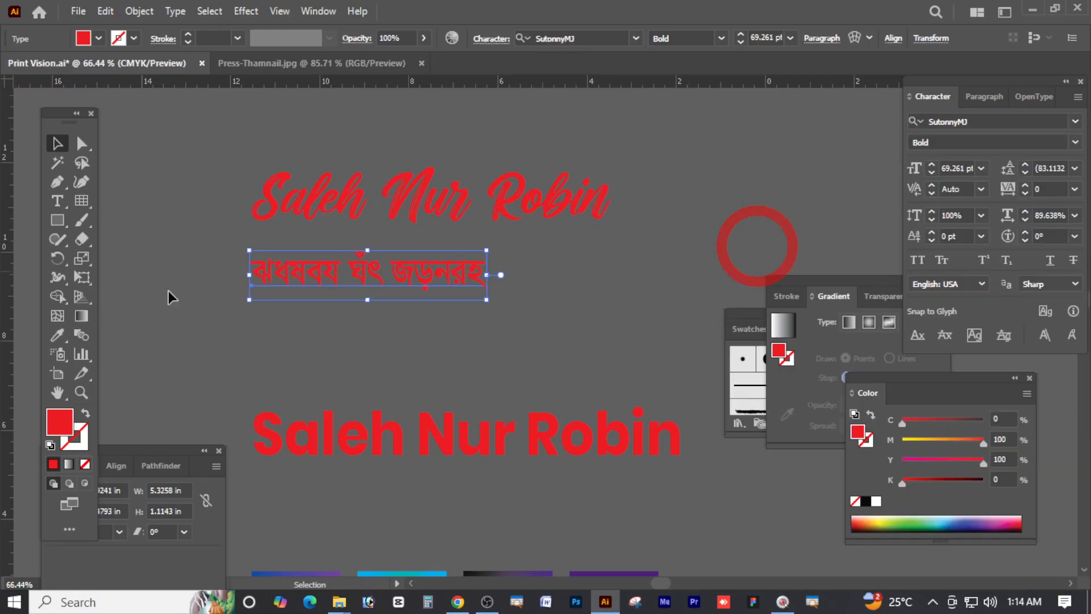
pyautogui.click(1074, 143)
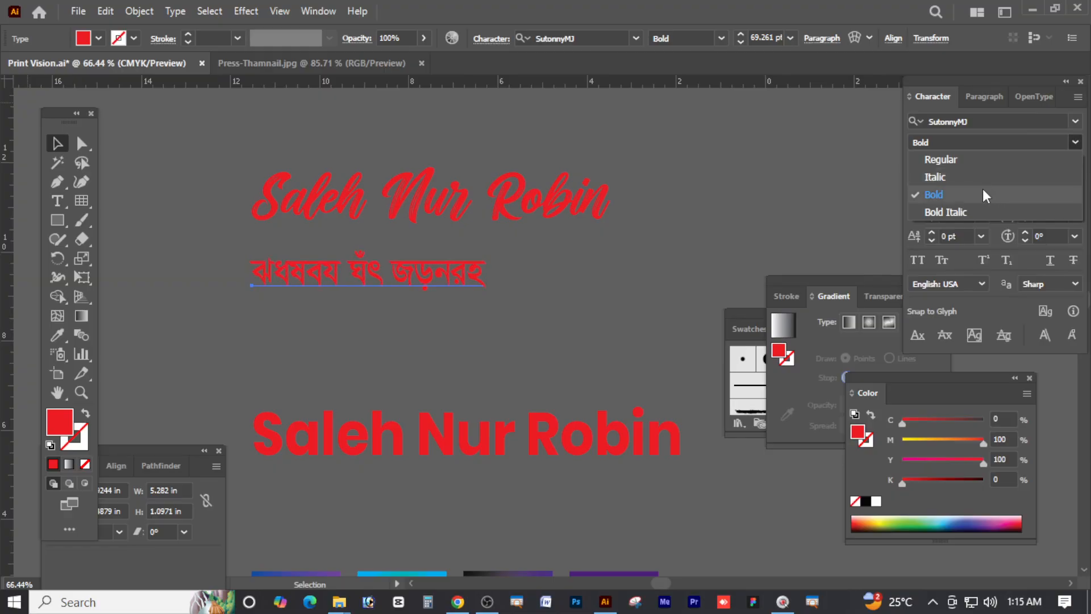
pyautogui.click(968, 193)
# Replace that line's text with the person's name written in Bangla
pyautogui.tripleClick(325, 275)
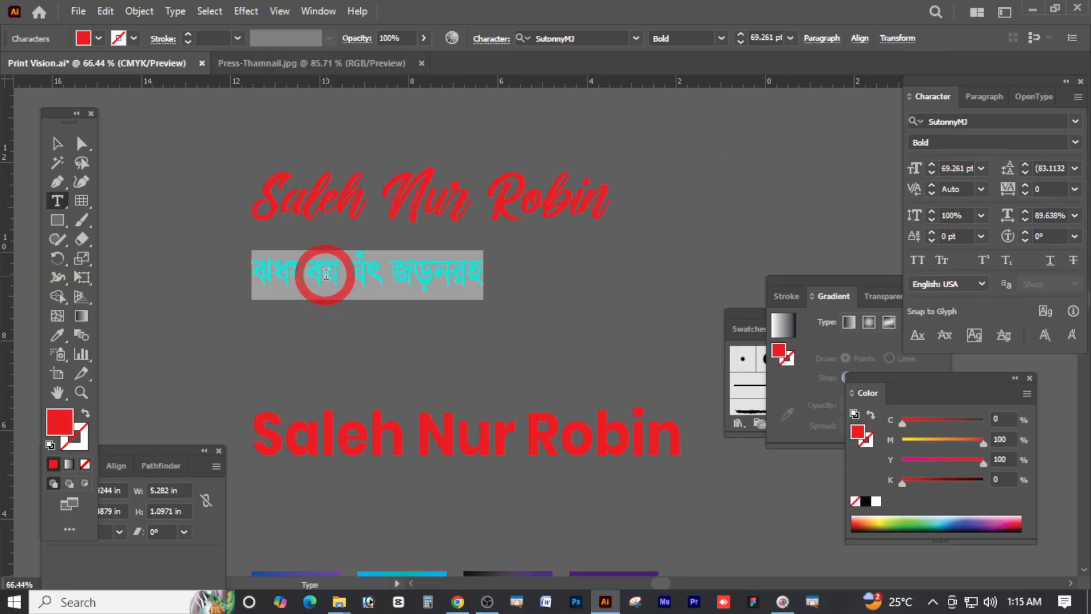
pyautogui.write('vd')
pyautogui.hotkey('ctrl', 'a')
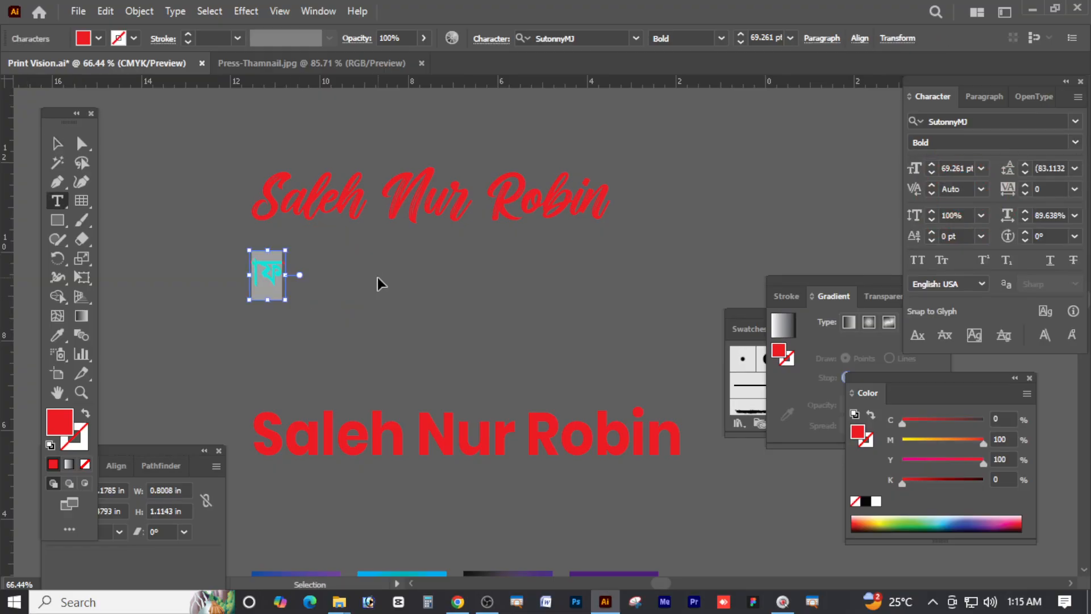
pyautogui.write('mvwj')
pyautogui.hotkey('ctrl', 'z')
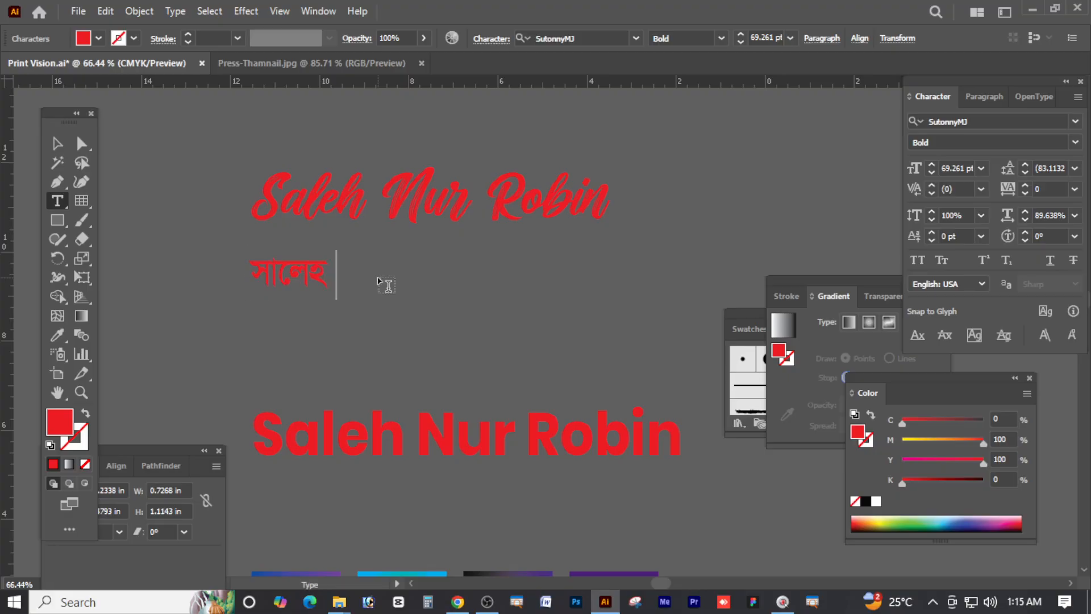
# Enlarge the Bangla name and set it in Li Ador Noirrit A-V1 VR Bold
pyautogui.moveTo(434, 276); pyautogui.dragTo(211, 277)
pyautogui.press('Escape')
pyautogui.moveTo(454, 278); pyautogui.dragTo(493, 275)
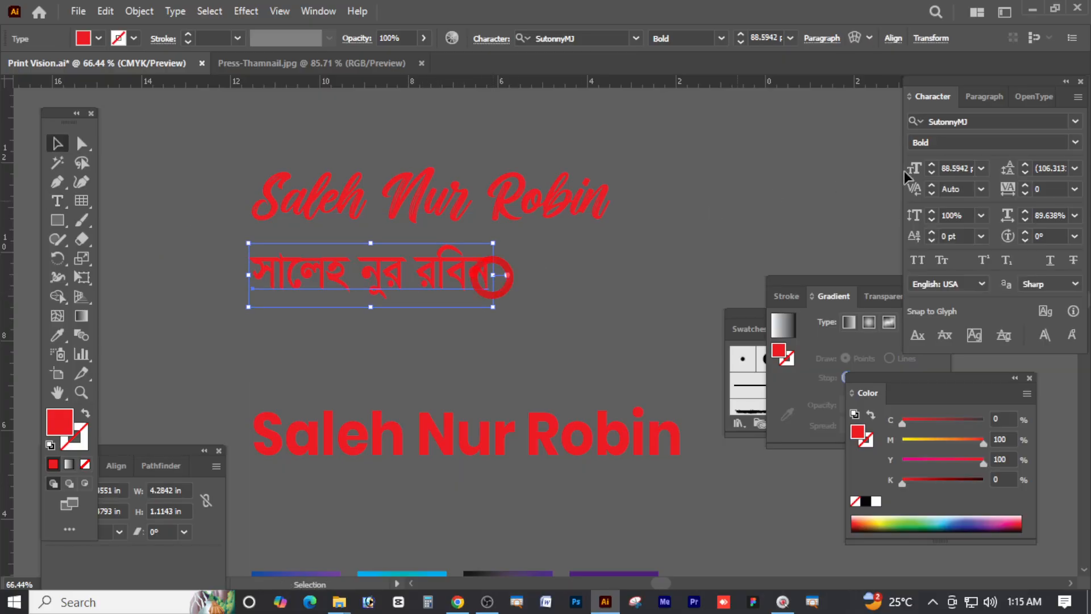
pyautogui.click(965, 122)
pyautogui.write('an')
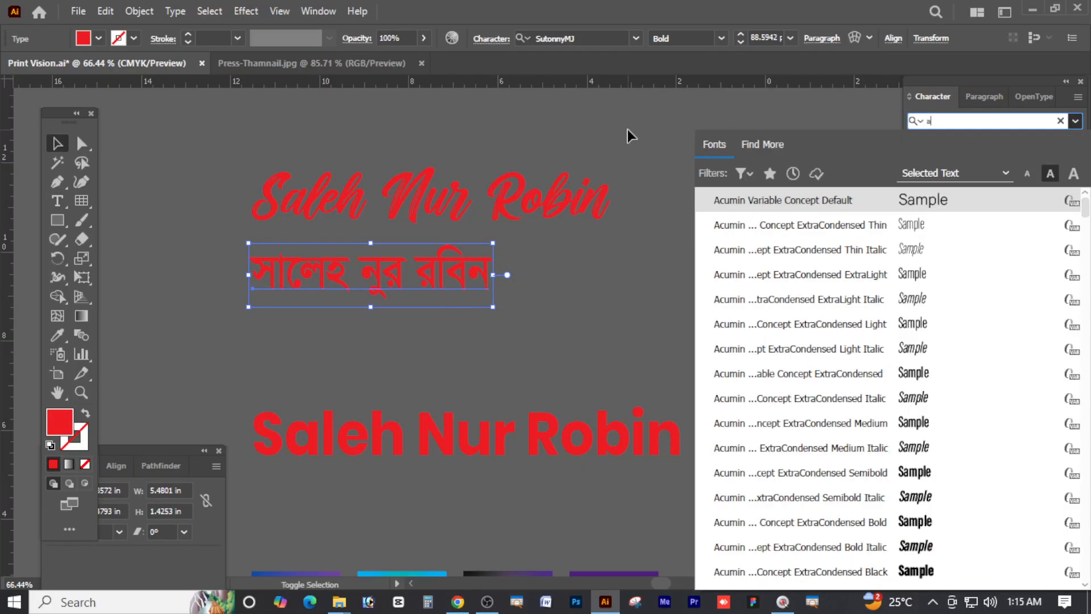
pyautogui.press('BackSpace')
pyautogui.press('BackSpace')
pyautogui.write('Li')
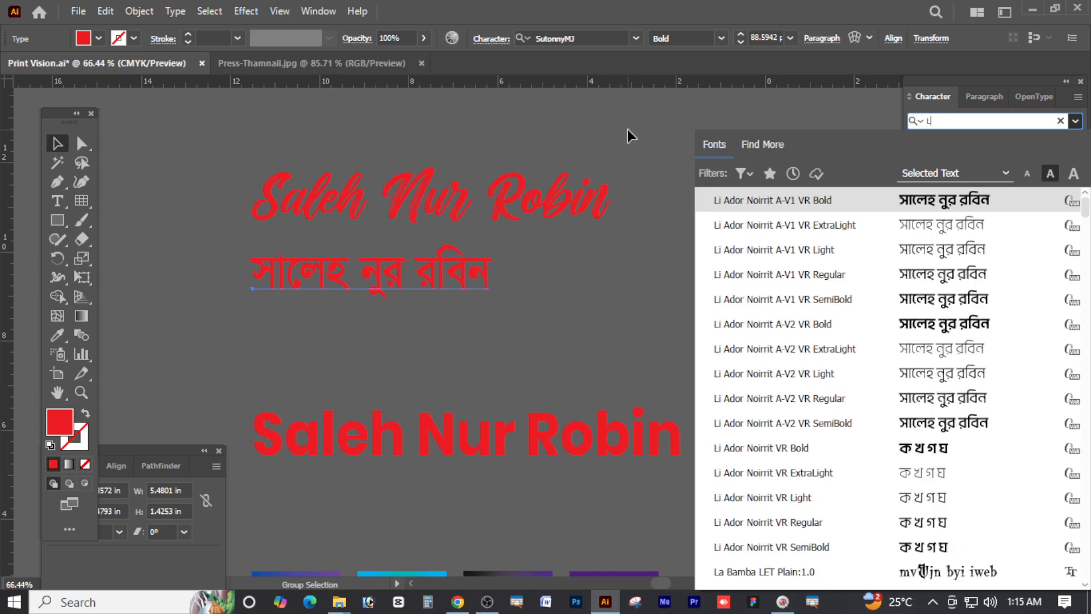
pyautogui.write(' ador')
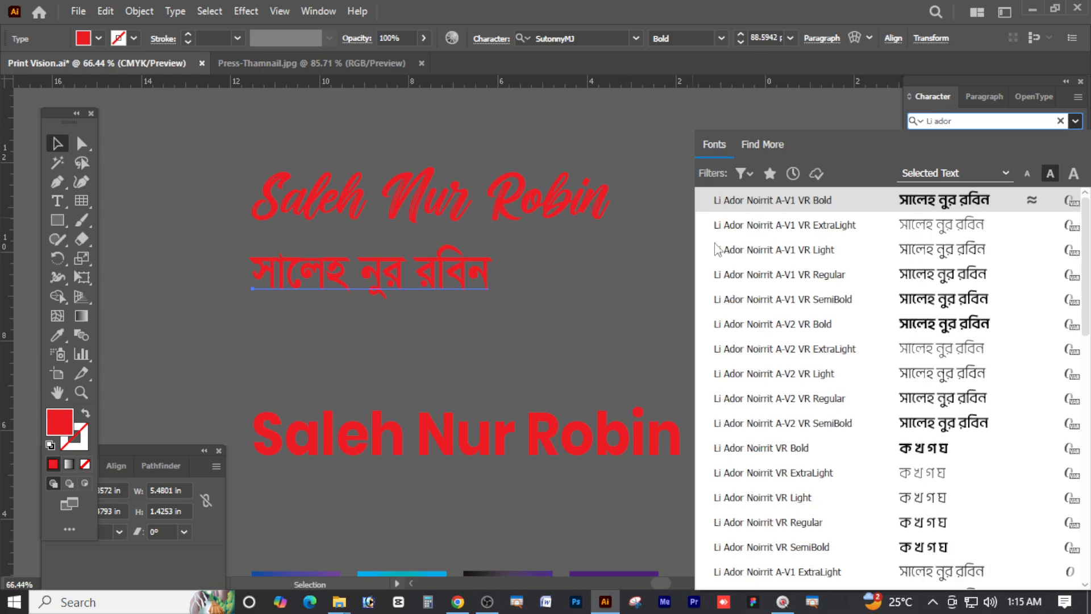
pyautogui.click(797, 257)
pyautogui.click(1055, 143)
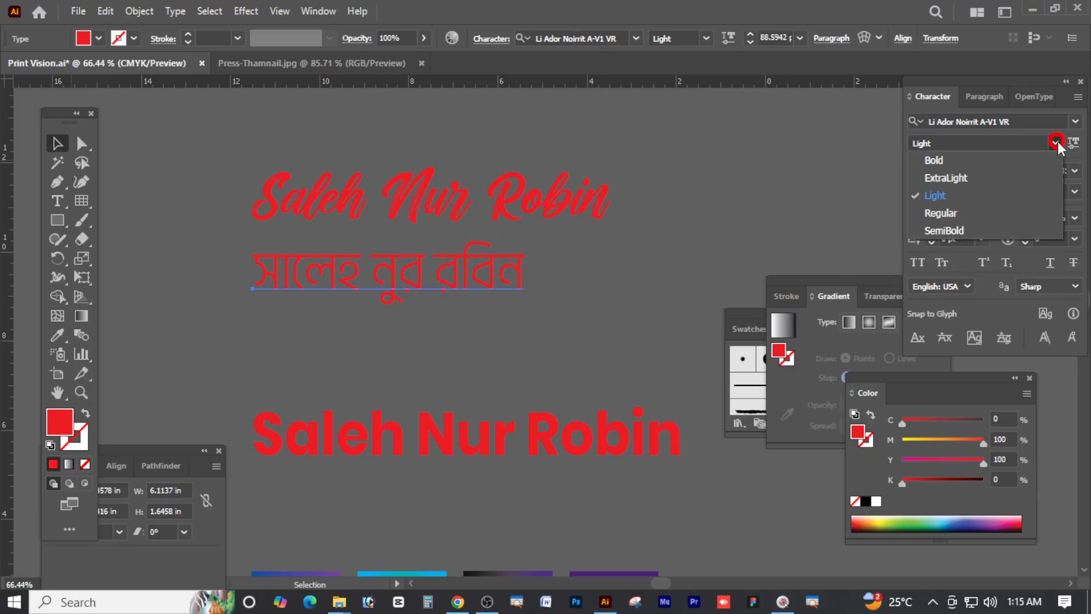
pyautogui.click(946, 163)
# Scale the Bangla line up slightly, colour it cyan, and move both name lines higher
pyautogui.moveTo(547, 280); pyautogui.dragTo(550, 277)
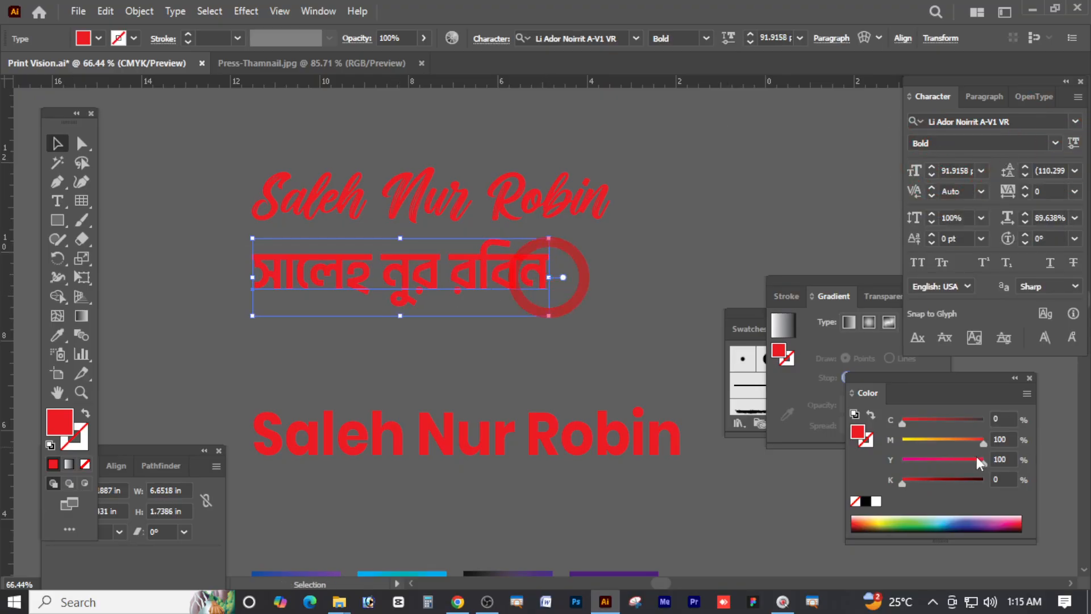
pyautogui.moveTo(924, 441); pyautogui.dragTo(864, 435)
pyautogui.click(954, 420)
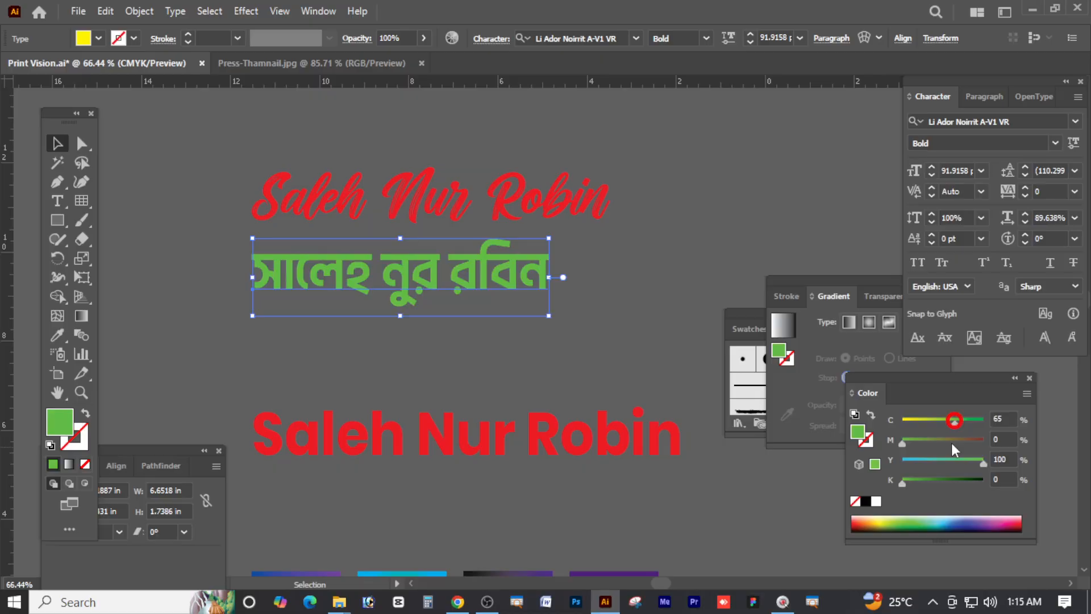
pyautogui.click(926, 461)
pyautogui.moveTo(559, 369); pyautogui.dragTo(421, 208)
# Move the script and Bangla name lines higher on the card
pyautogui.scroll(2, 476, 311)
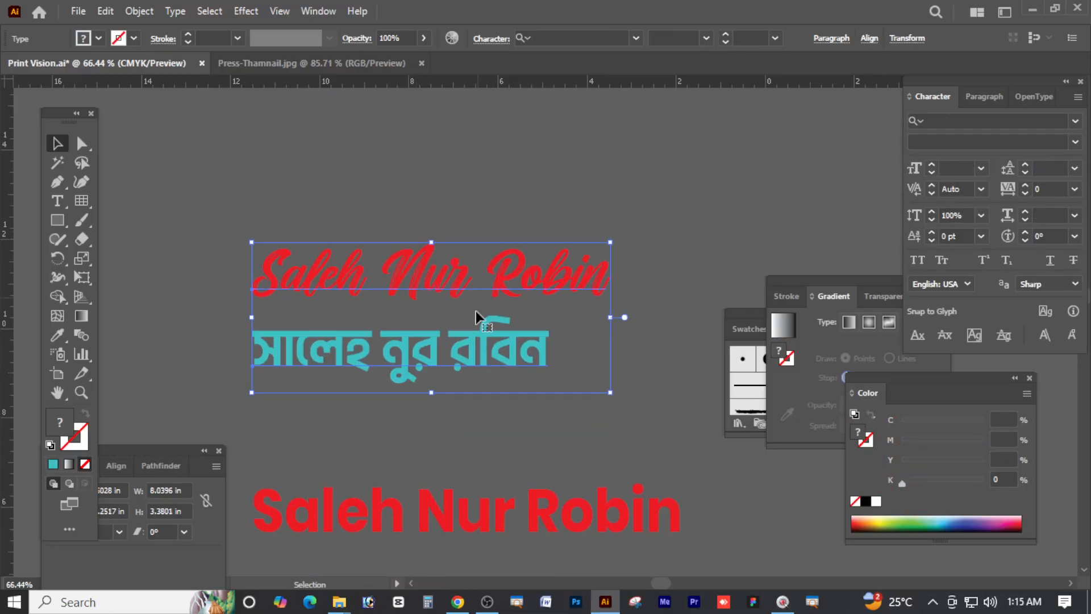
pyautogui.moveTo(456, 334); pyautogui.dragTo(455, 245)
pyautogui.click(520, 365)
# Alt-drag the cyan Bangla name straight down to place a duplicate below it
pyautogui.click(435, 267)
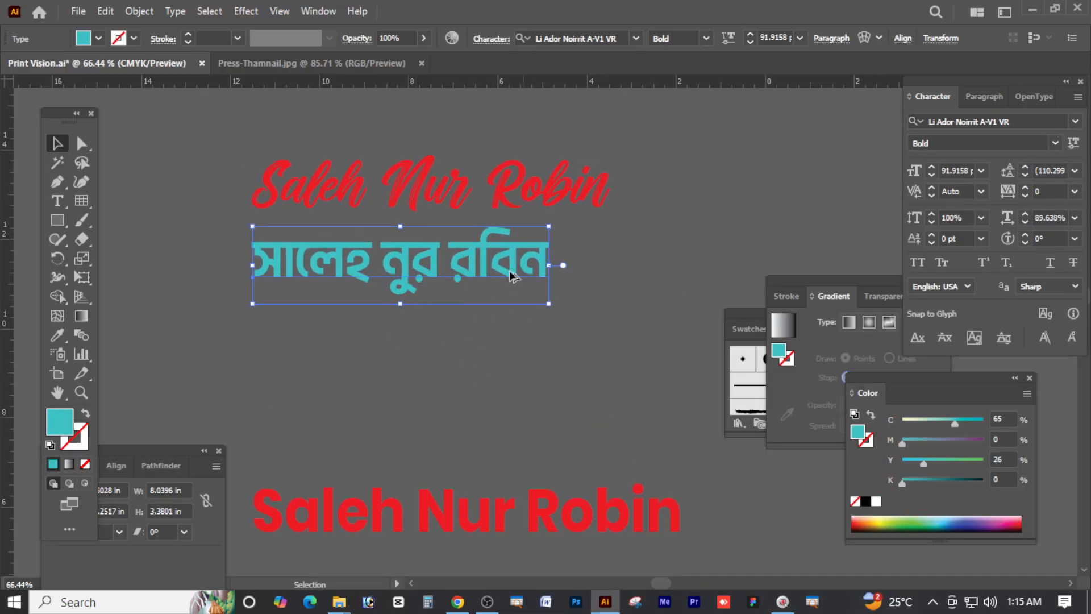
pyautogui.click(503, 353)
pyautogui.click(497, 258)
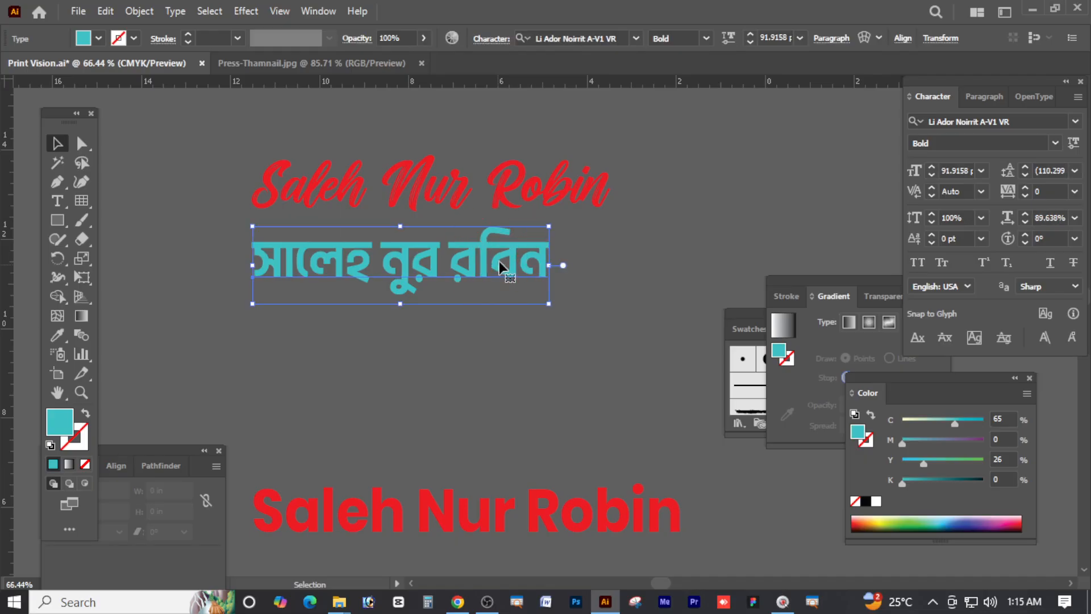
pyautogui.moveTo(500, 262); pyautogui.dragTo(543, 358)
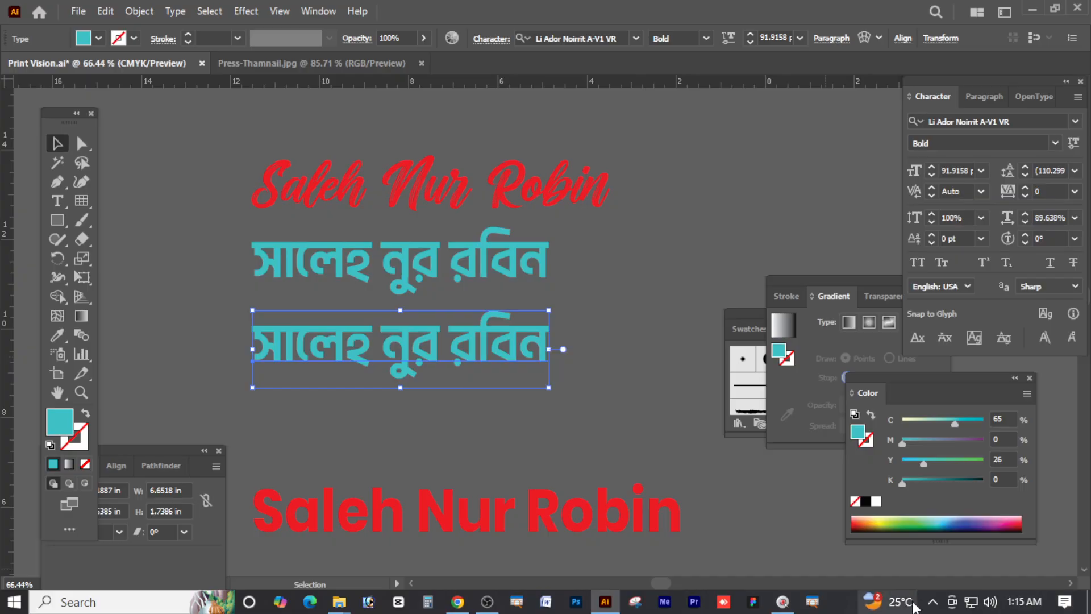
pyautogui.click(932, 601)
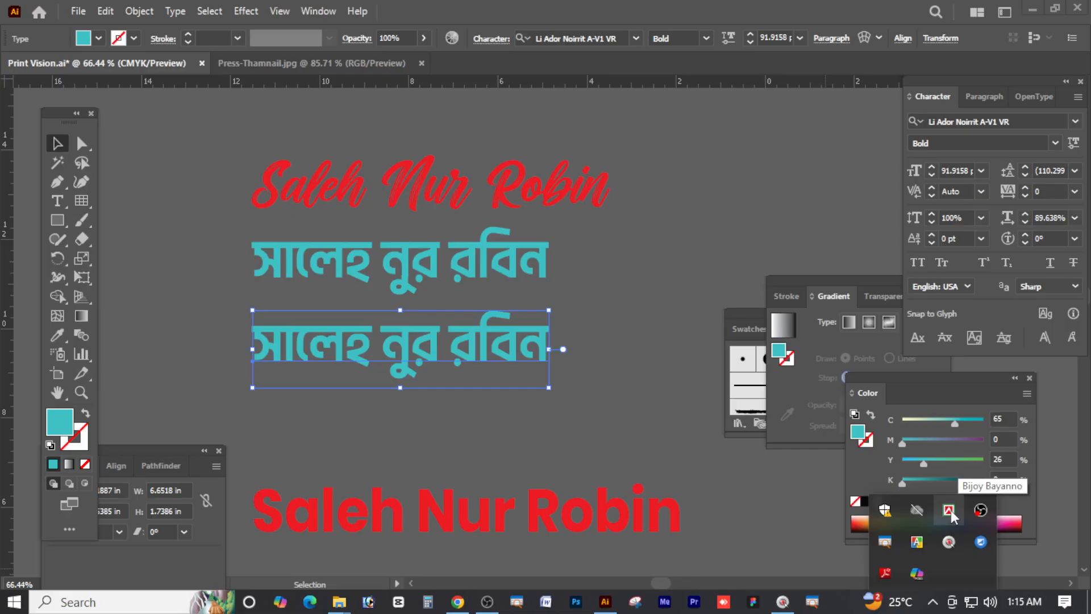
# Switch Bijoy typing to Unicode and replace the lower cyan Bangla line with new Bangla text
pyautogui.rightClick(950, 509)
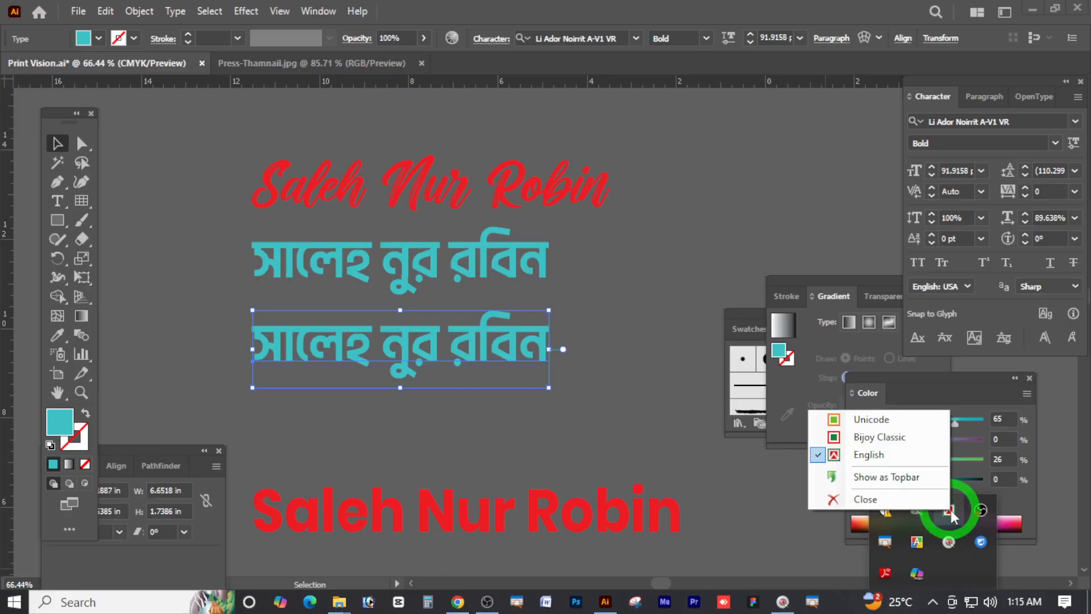
pyautogui.click(859, 421)
pyautogui.click(399, 346)
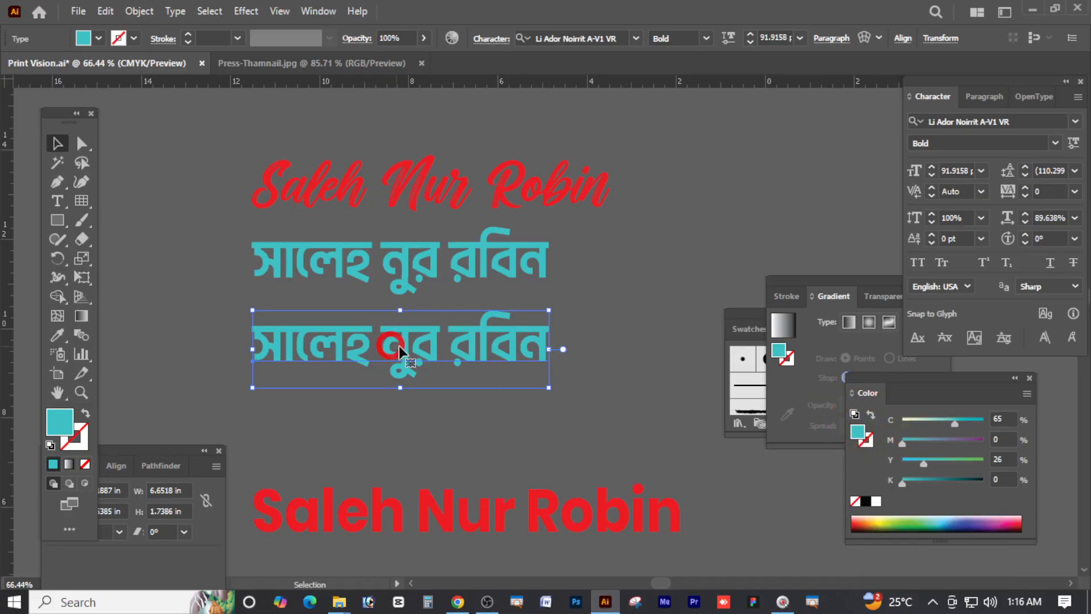
pyautogui.doubleClick(458, 347)
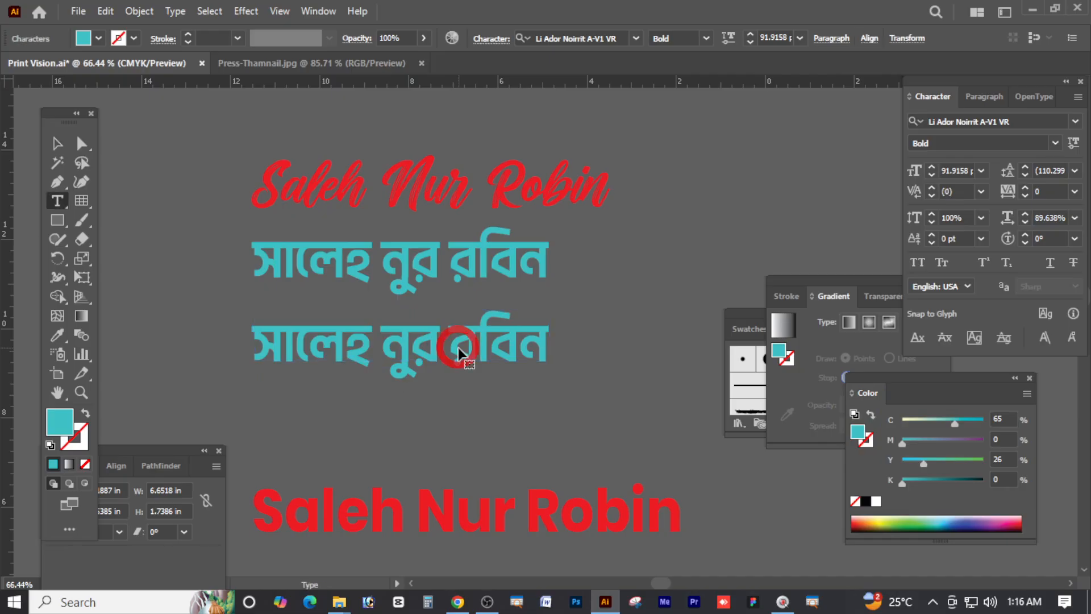
pyautogui.tripleClick(456, 352)
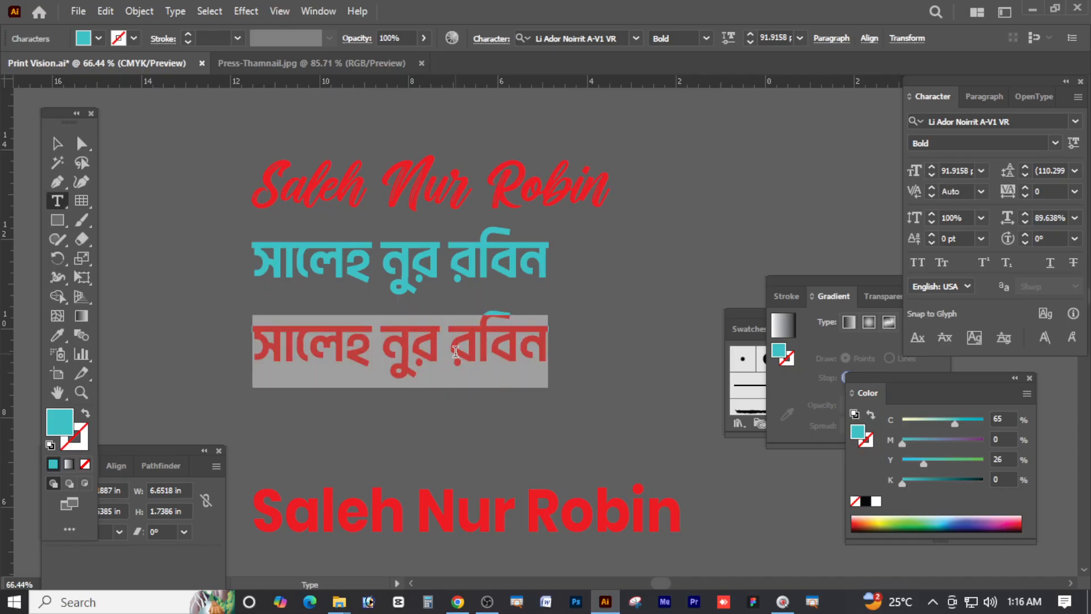
pyautogui.write('তাকিব্কা্কিক')
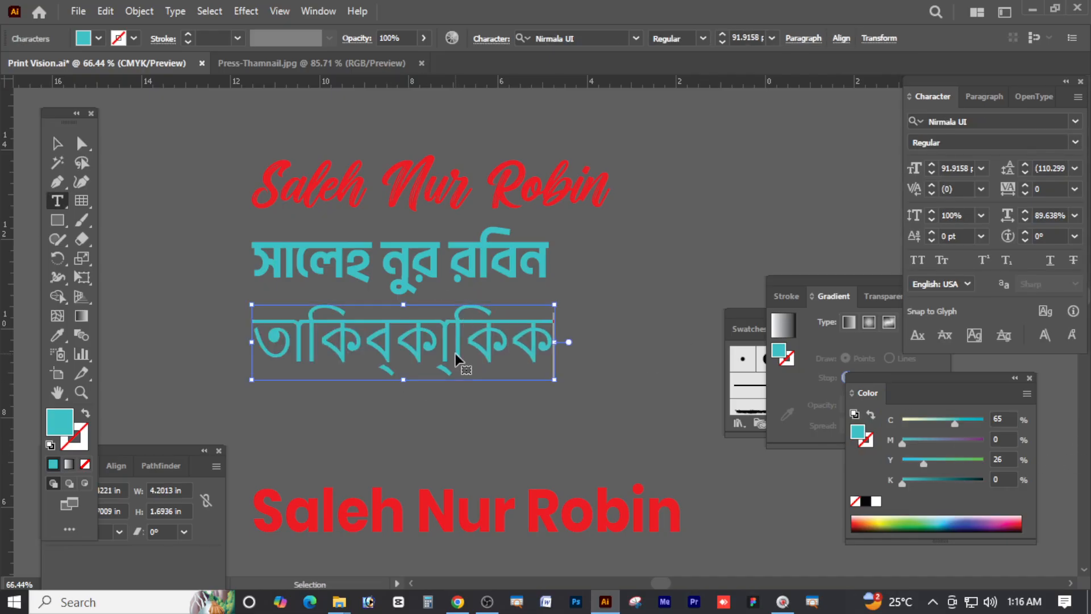
# Select the new line and edit its font name entry, then bring up the Open dialog
pyautogui.hotkey('ctrl', 'a')
pyautogui.click(971, 121)
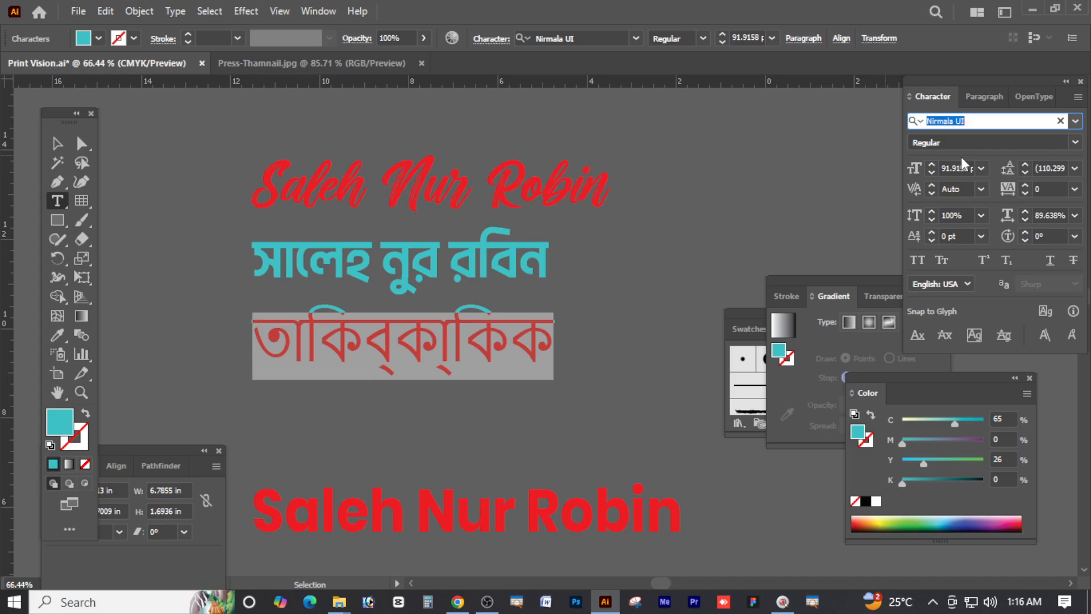
pyautogui.write('র্তা')
pyautogui.hotkey('ctrl', 'a')
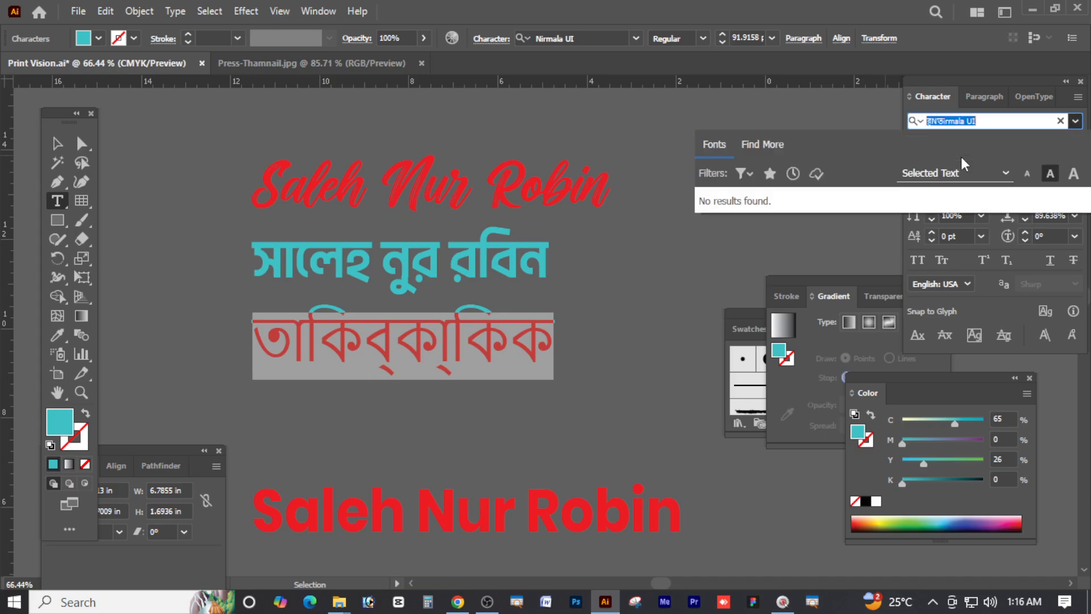
pyautogui.click(59, 141)
pyautogui.hotkey('ctrl', 'o')
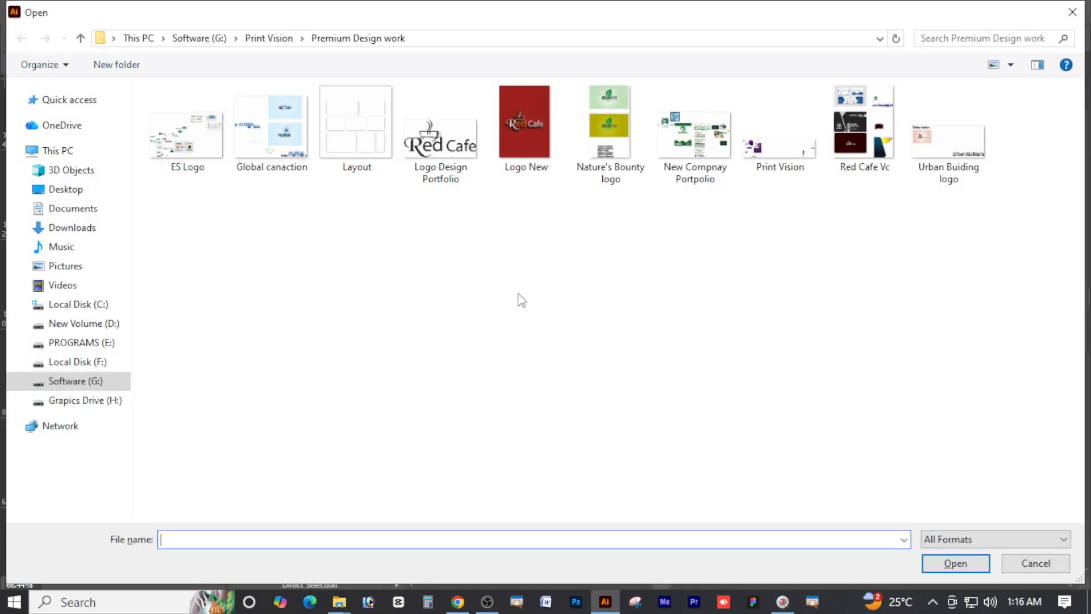
# Open Stylish Front List Bangla from Grapics Drive (H:) > Onlie Logo & Design Vactor
pyautogui.click(59, 381)
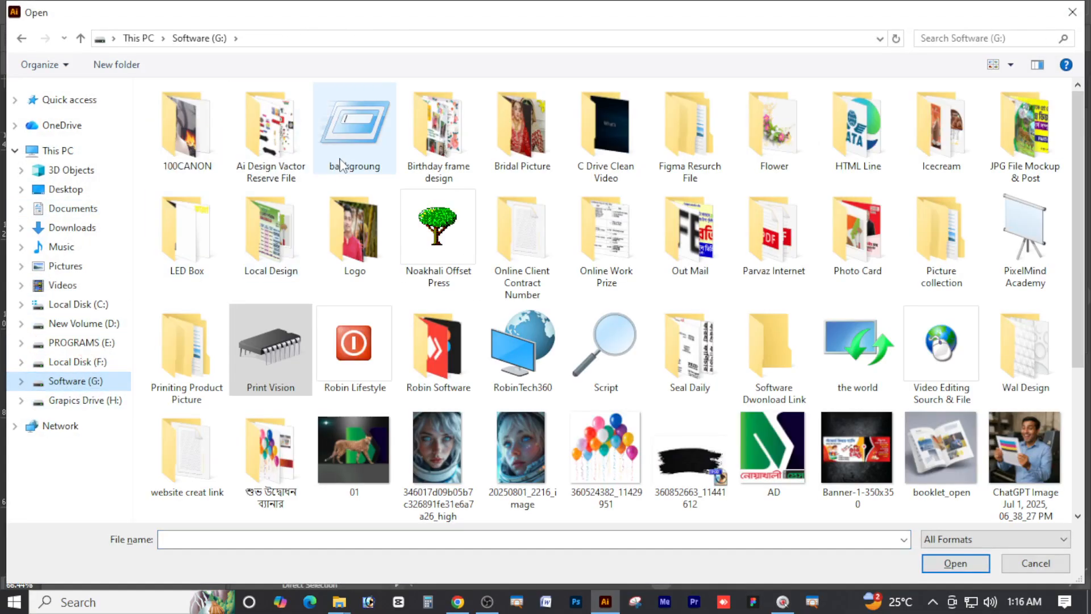
pyautogui.click(85, 400)
pyautogui.doubleClick(281, 136)
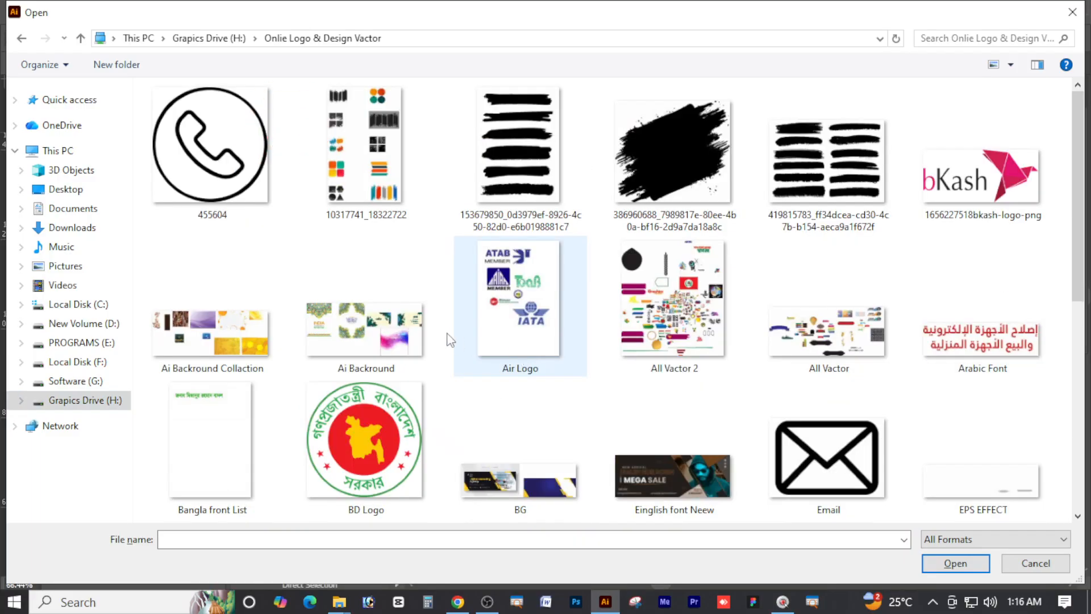
pyautogui.scroll(-15, 450, 340)
pyautogui.click(366, 443)
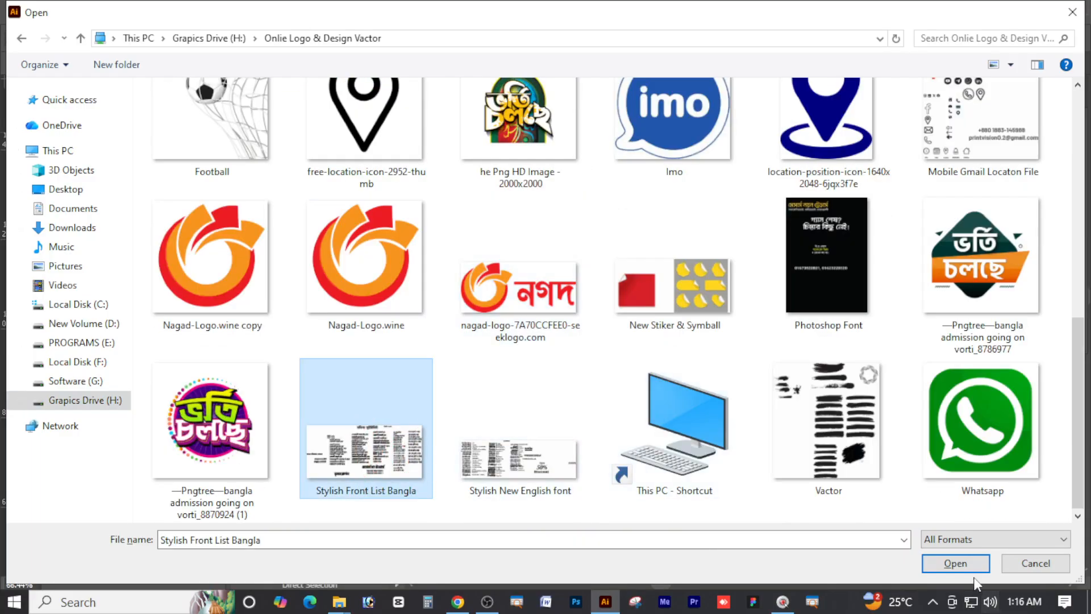
pyautogui.click(960, 566)
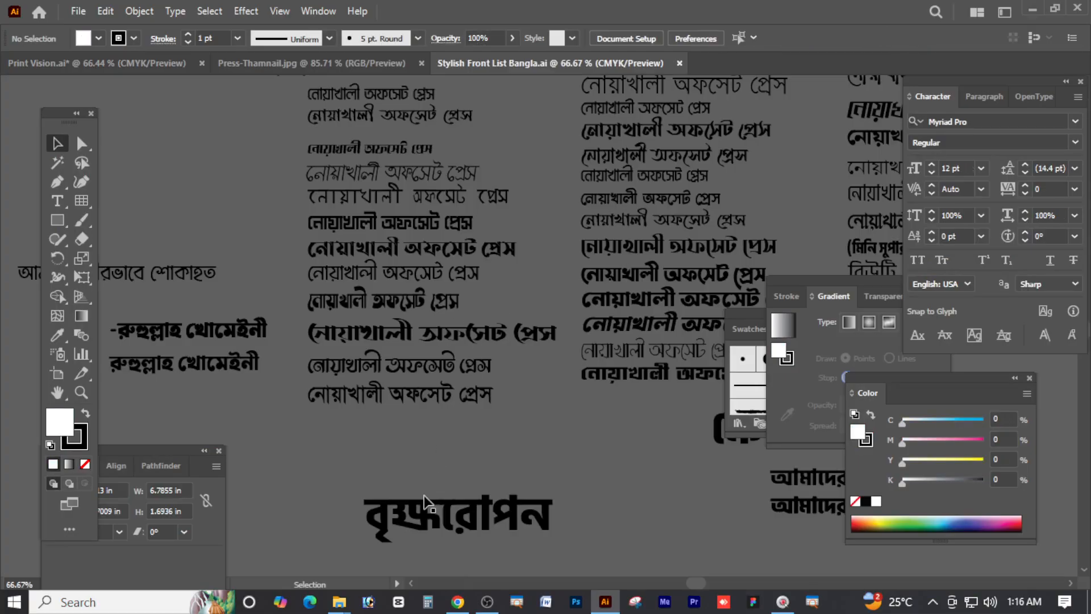
# Copy the নোয়াখালী অফসেট প্রেস line into Print Vision and delete the cyan third line
pyautogui.click(418, 403)
pyautogui.hotkey('ctrl', 'c')
pyautogui.click(77, 63)
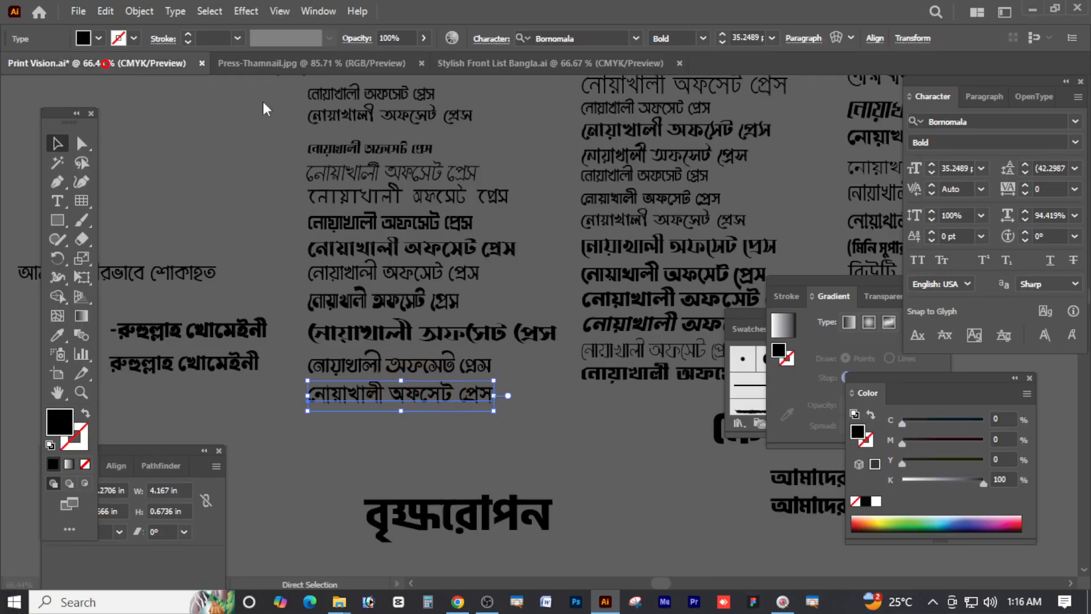
pyautogui.hotkey('ctrl', 'v')
pyautogui.moveTo(570, 334); pyautogui.dragTo(453, 408)
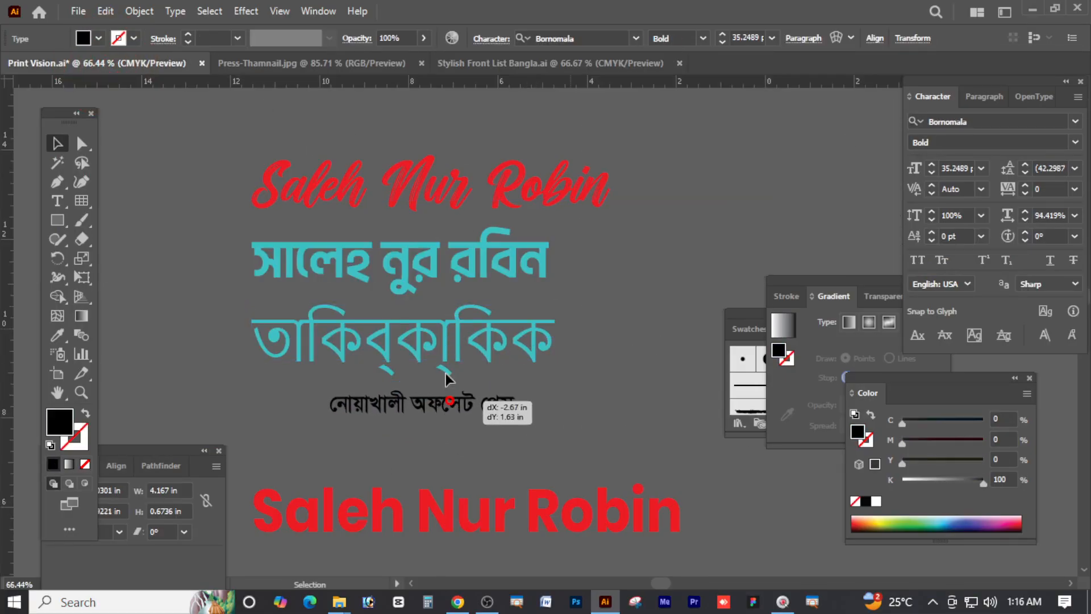
pyautogui.click(436, 344)
pyautogui.press('Delete')
# Move the Bornomala Bold press line into the third row, enlarged to about 57.54 pt
pyautogui.click(455, 409)
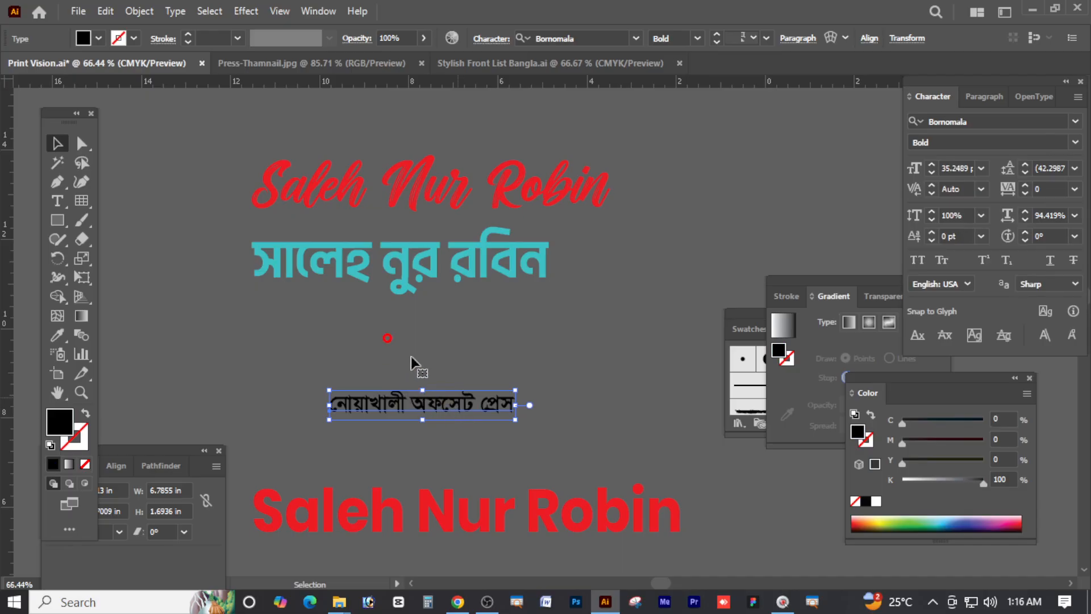
pyautogui.moveTo(453, 404); pyautogui.dragTo(563, 329)
pyautogui.moveTo(518, 333); pyautogui.dragTo(510, 341)
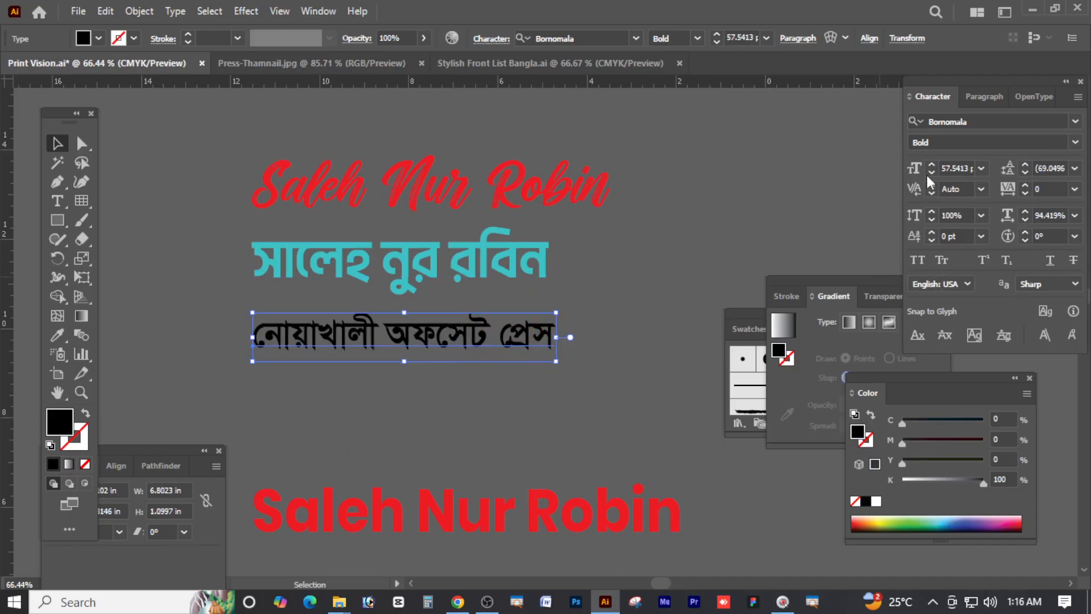
pyautogui.click(960, 121)
pyautogui.moveTo(1002, 121); pyautogui.dragTo(894, 123)
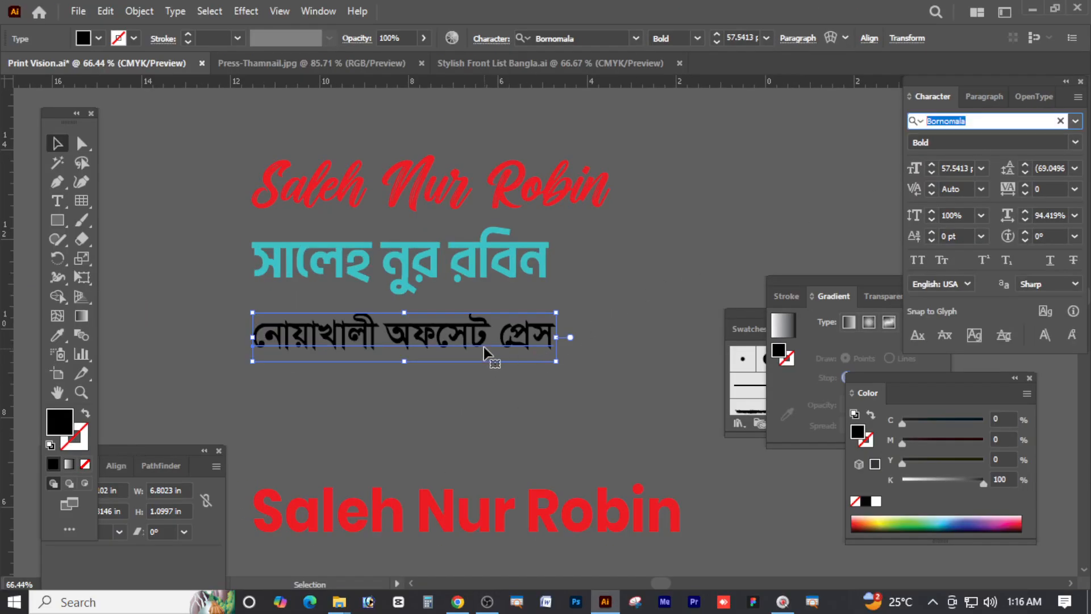
pyautogui.doubleClick(483, 341)
pyautogui.tripleClick(480, 338)
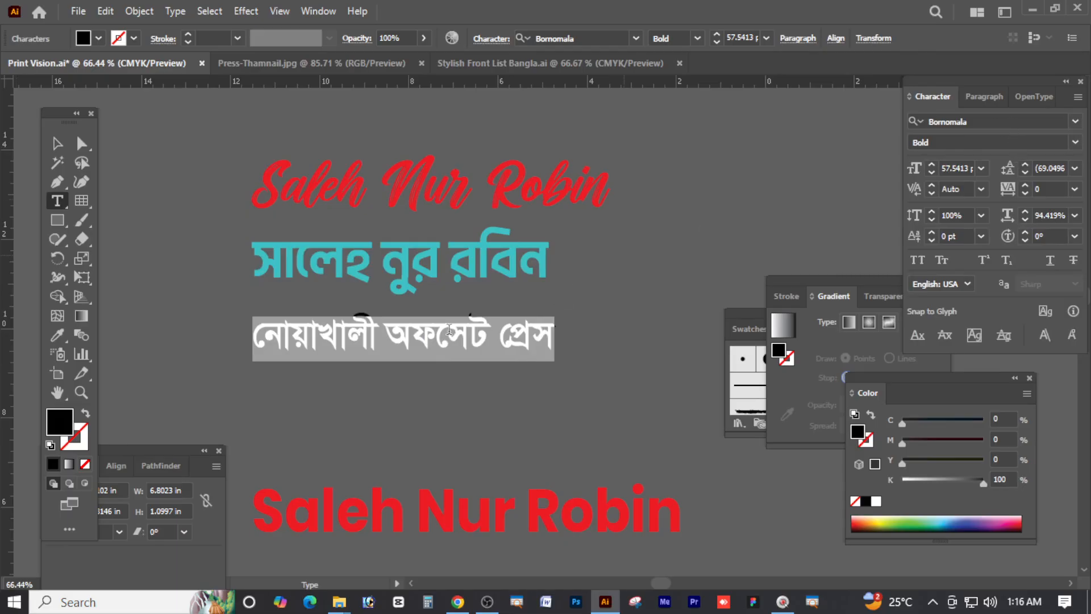
# Duplicate the press line below itself and set the copy to Akhand Bengali Black
pyautogui.press('Escape')
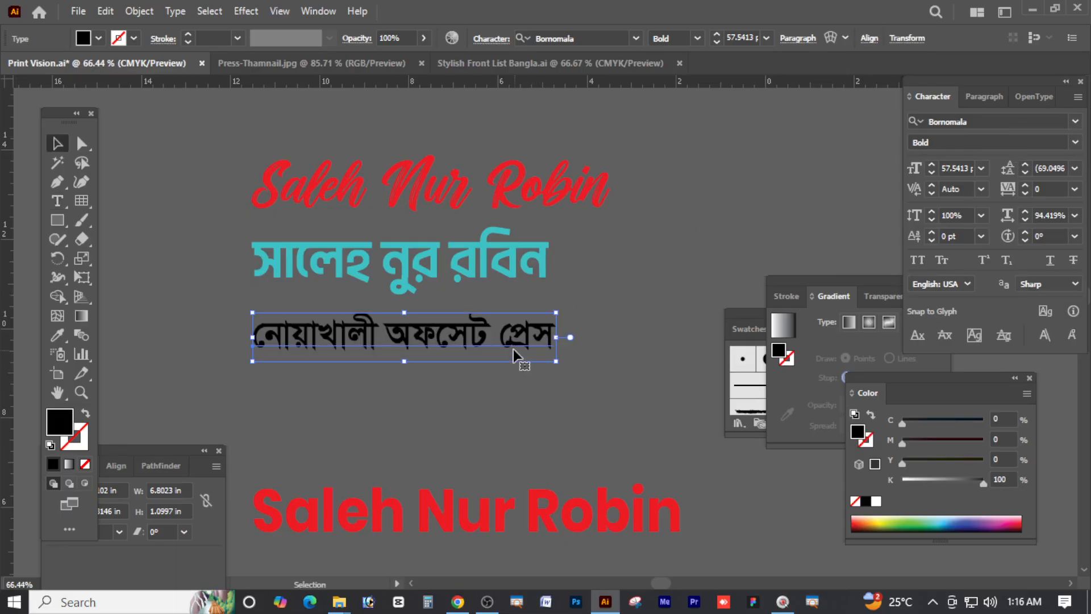
pyautogui.moveTo(513, 349); pyautogui.dragTo(513, 401)
pyautogui.click(986, 122)
pyautogui.write('A')
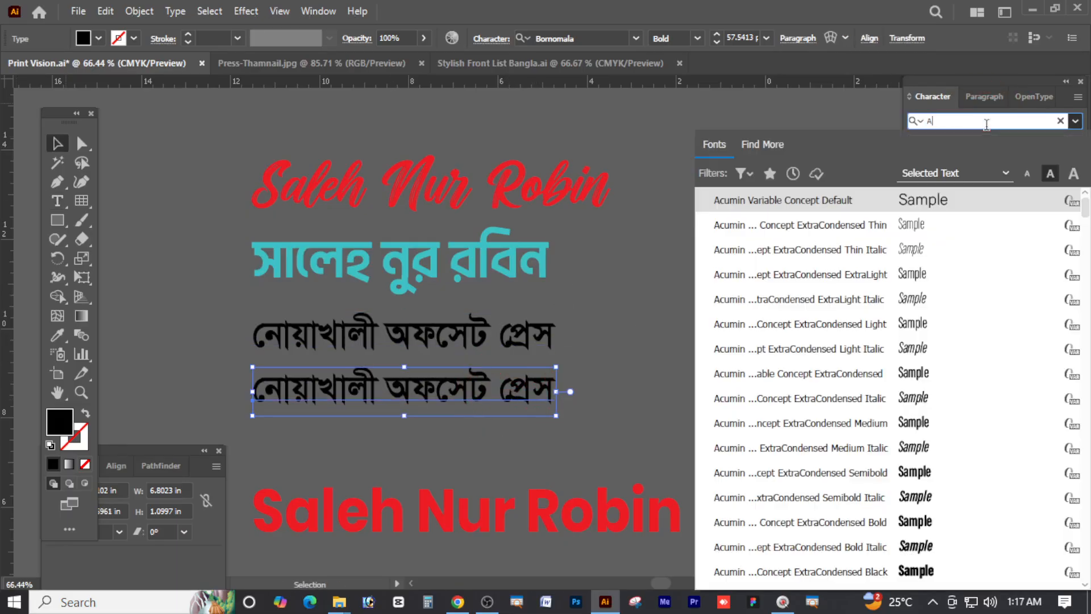
pyautogui.write('jh')
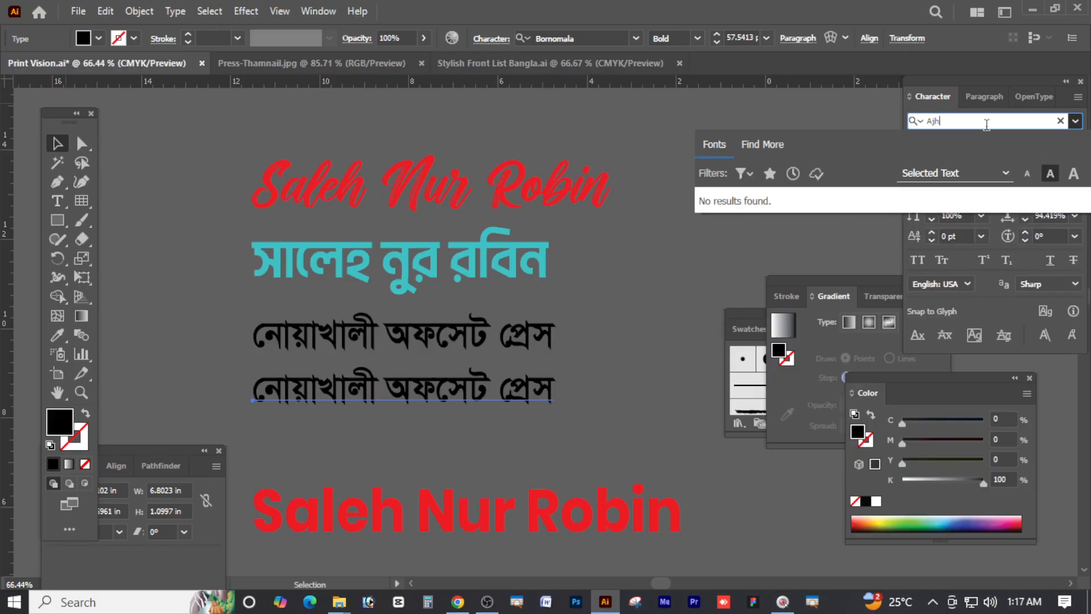
pyautogui.press('BackSpace')
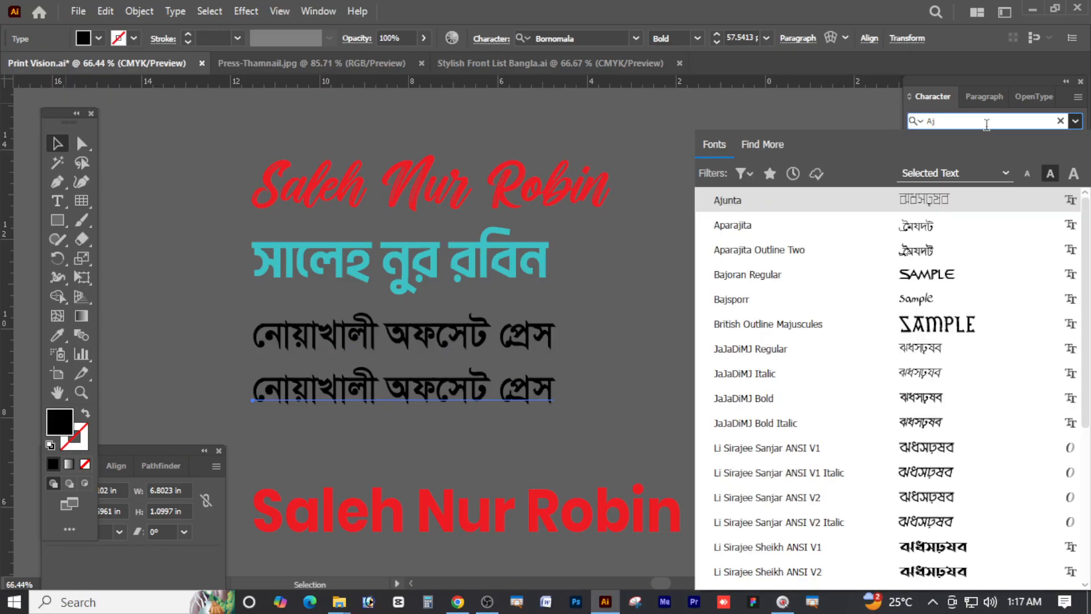
pyautogui.press('BackSpace')
pyautogui.write('kh')
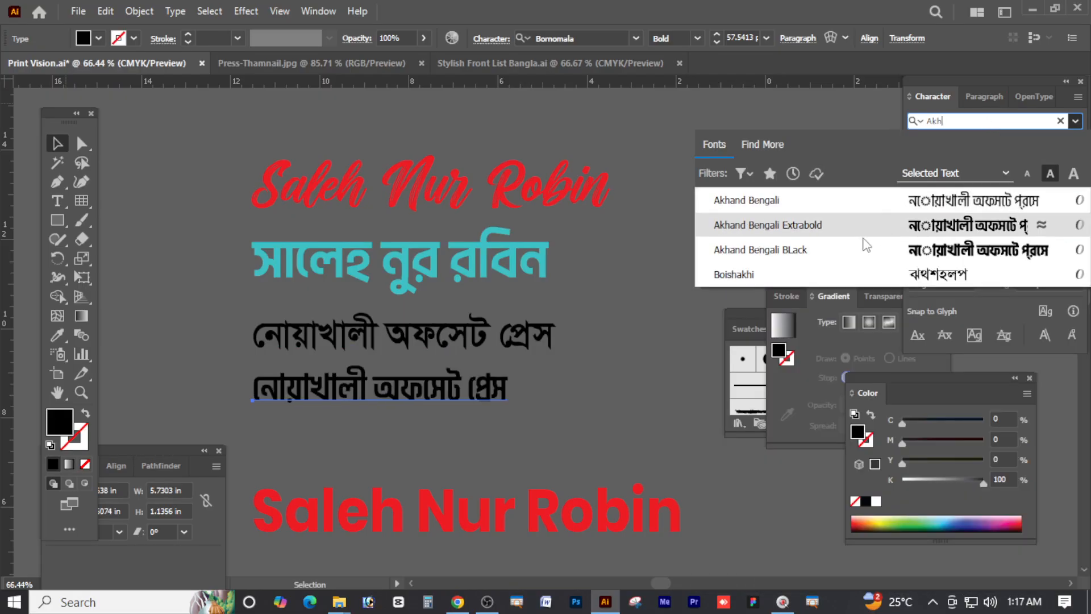
pyautogui.click(843, 248)
# Enlarge the Akhand copy to about 93.25 pt, then return to Stylish Front List Bangla
pyautogui.moveTo(515, 396); pyautogui.dragTo(660, 445)
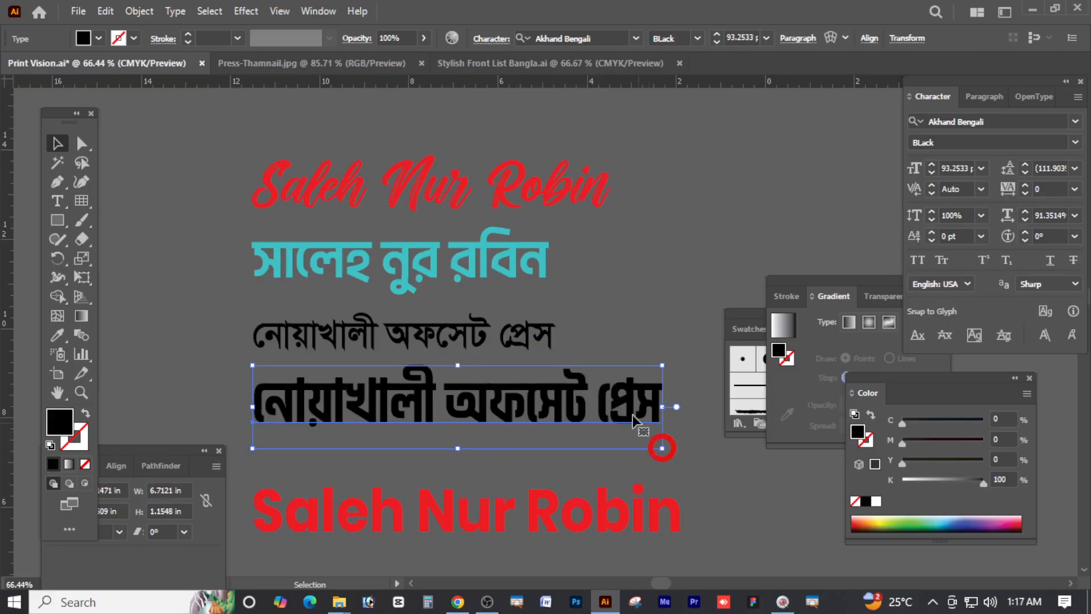
pyautogui.scroll(-1, 550, 390)
pyautogui.moveTo(539, 374); pyautogui.dragTo(538, 371)
pyautogui.click(553, 373)
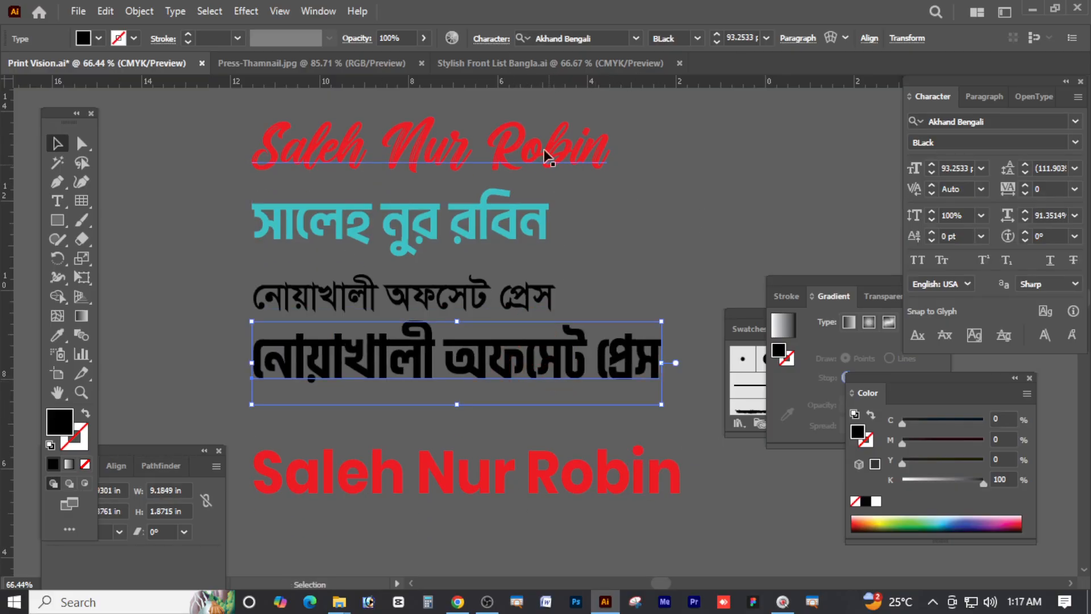
pyautogui.click(520, 63)
pyautogui.scroll(-1, 546, 363)
# Paste the press line into the font list just above বৃক্ষরোপন
pyautogui.click(565, 422)
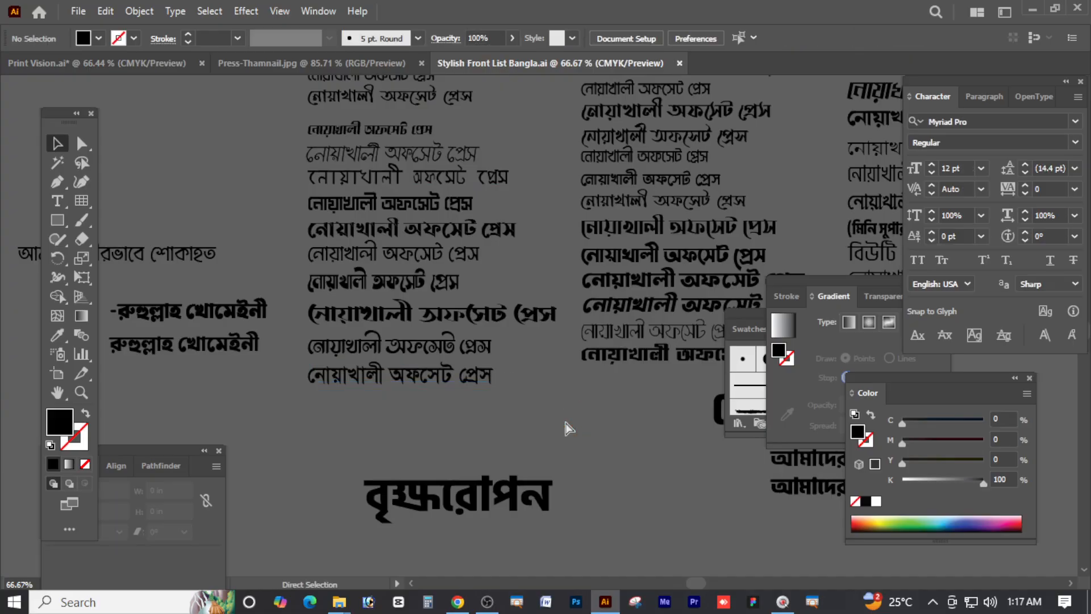
pyautogui.hotkey('ctrl', 'v')
pyautogui.moveTo(581, 339); pyautogui.dragTo(468, 435)
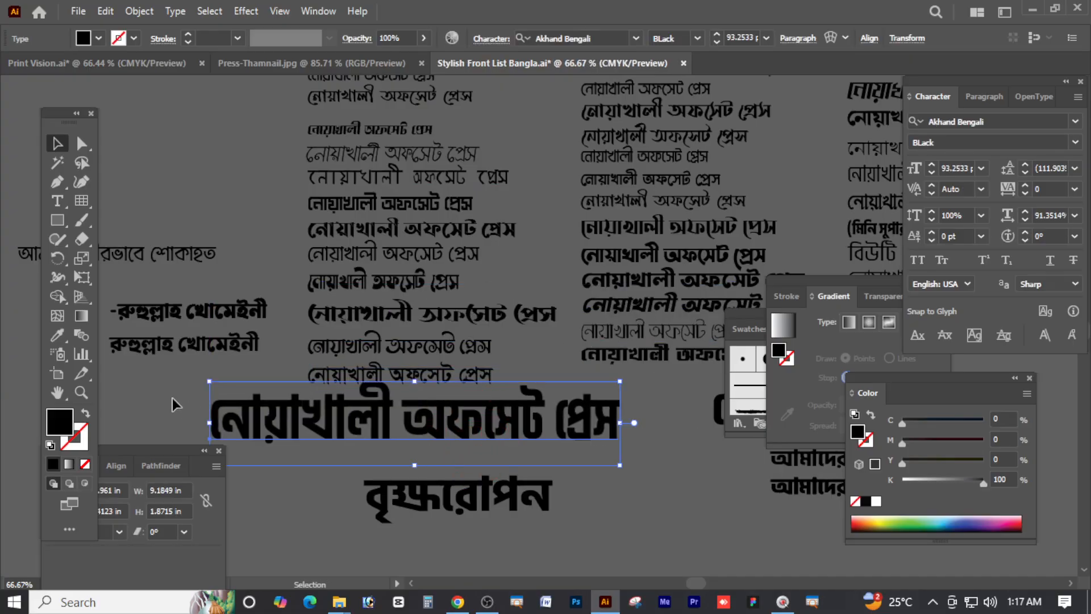
# Eyedropper the Mukti Narrow Bold style onto the line and enlarge it to about 84 pt
pyautogui.click(59, 335)
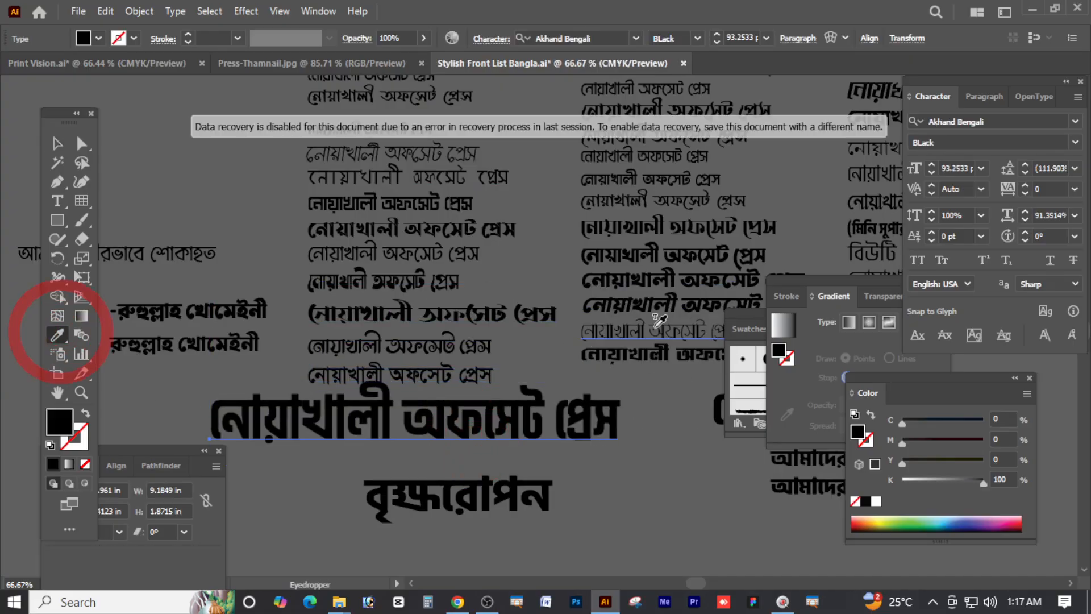
pyautogui.click(438, 201)
pyautogui.click(436, 254)
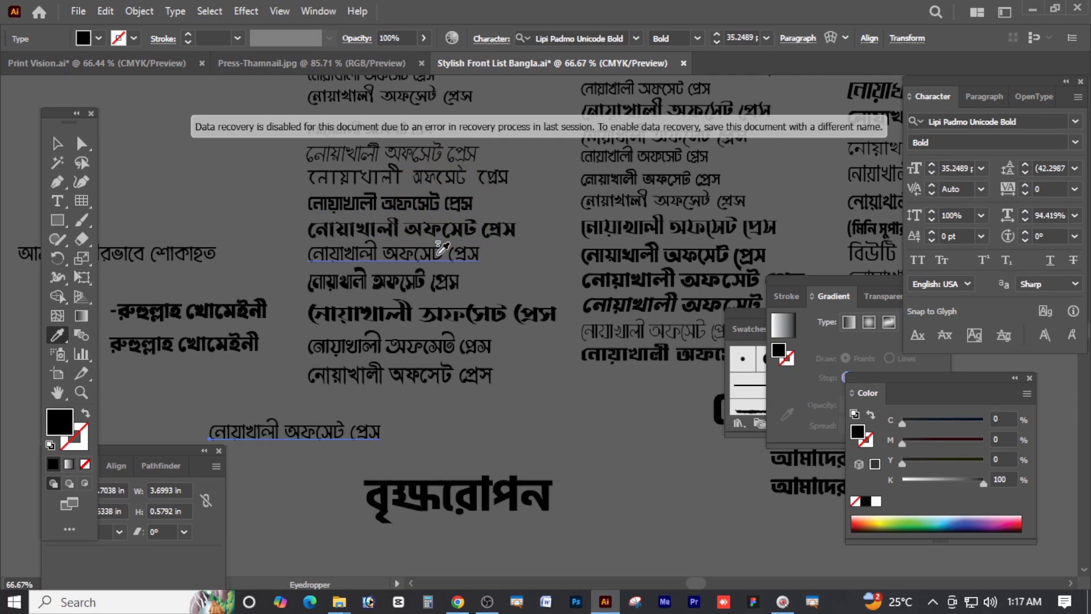
pyautogui.click(454, 153)
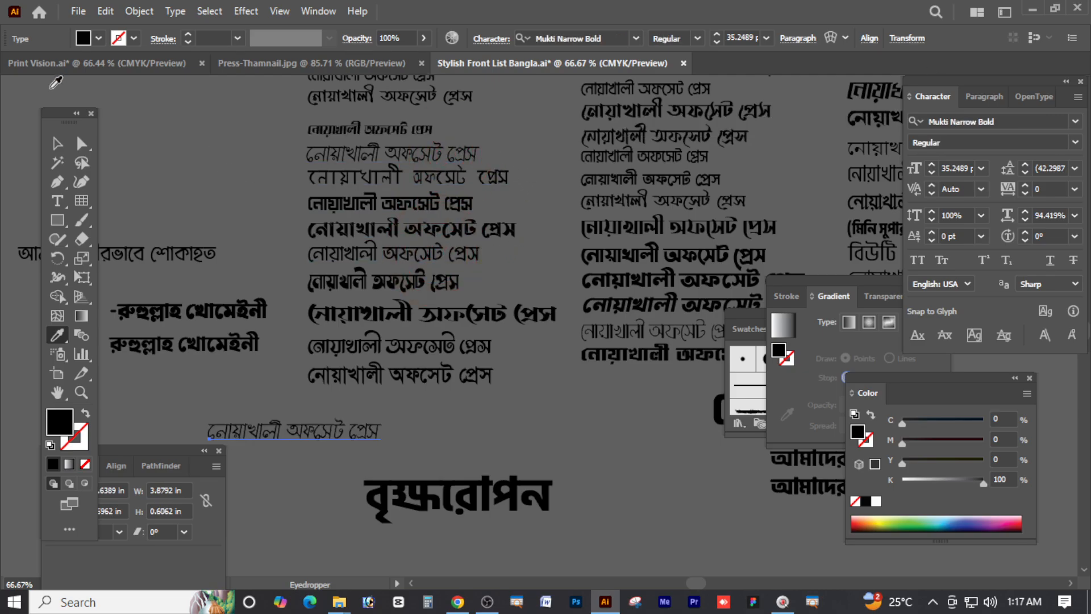
pyautogui.click(57, 141)
pyautogui.moveTo(383, 434); pyautogui.dragTo(632, 428)
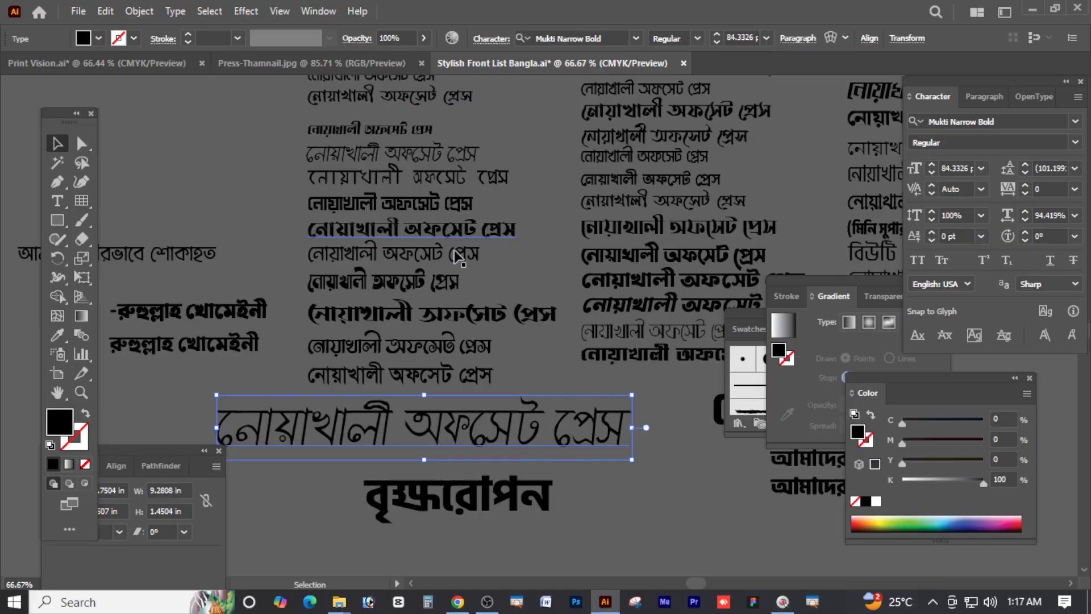
pyautogui.click(153, 61)
# Zoom out to 50%, scroll to the gradient swatches, and Alt-drag the first rectangle upward
pyautogui.click(588, 239)
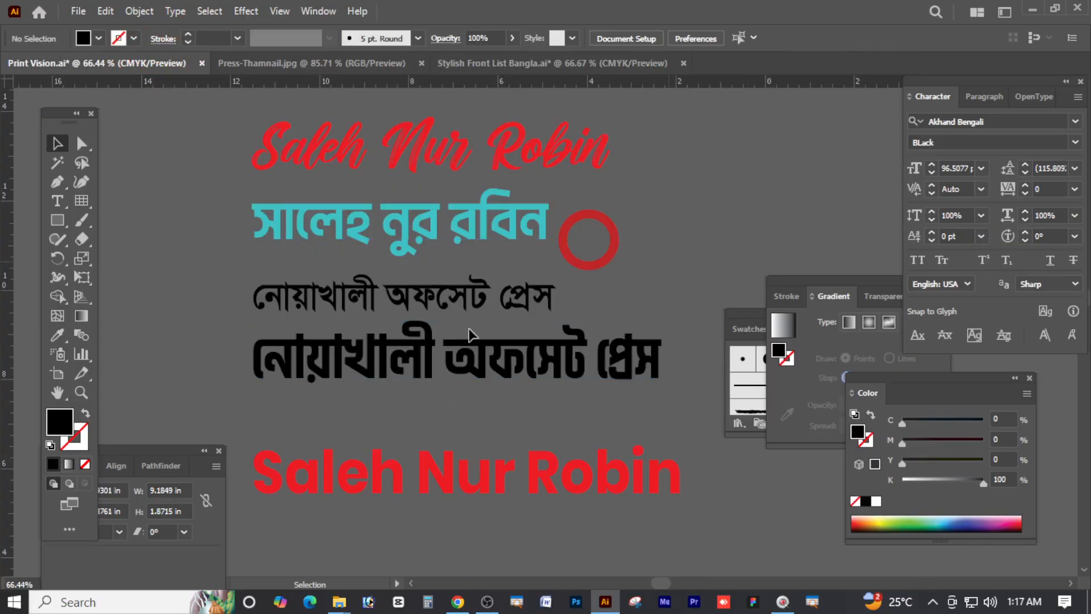
pyautogui.hotkey('ctrl', '-')
pyautogui.moveTo(525, 371); pyautogui.dragTo(521, 368)
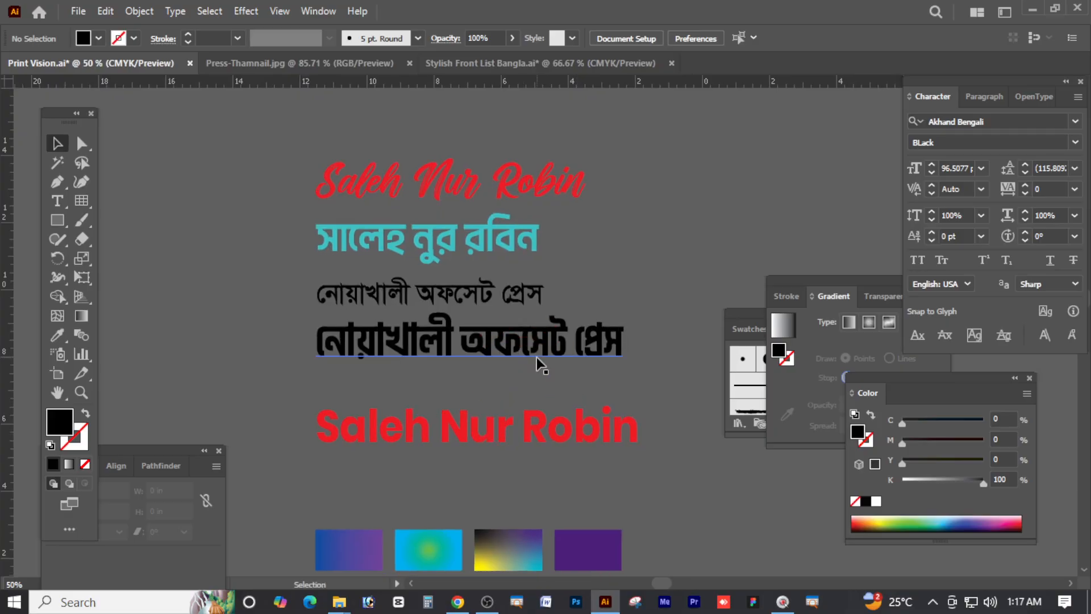
pyautogui.click(533, 430)
pyautogui.click(529, 352)
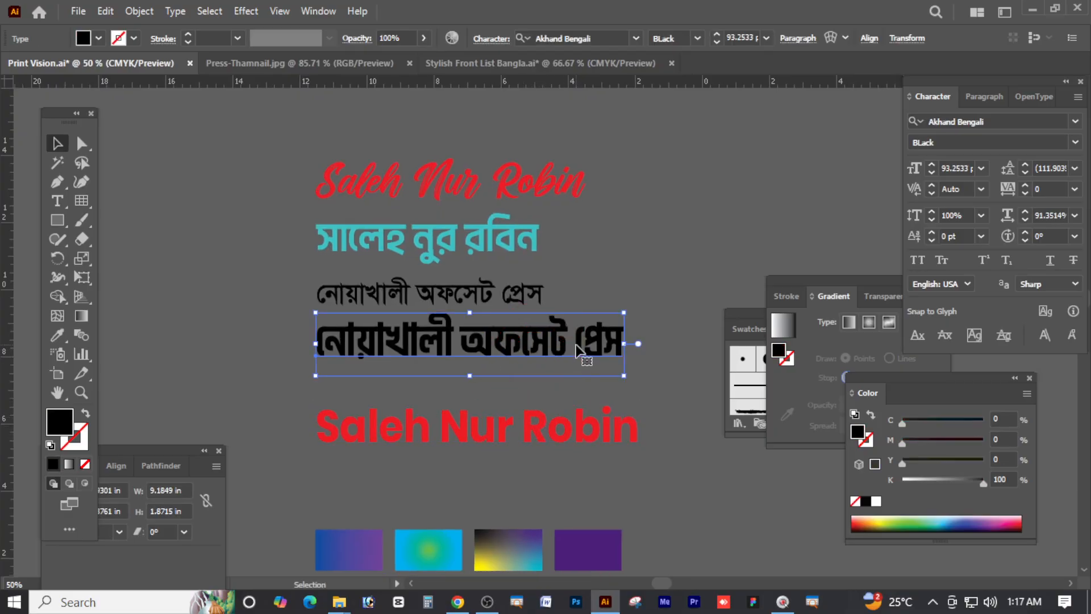
pyautogui.scroll(-5, 581, 403)
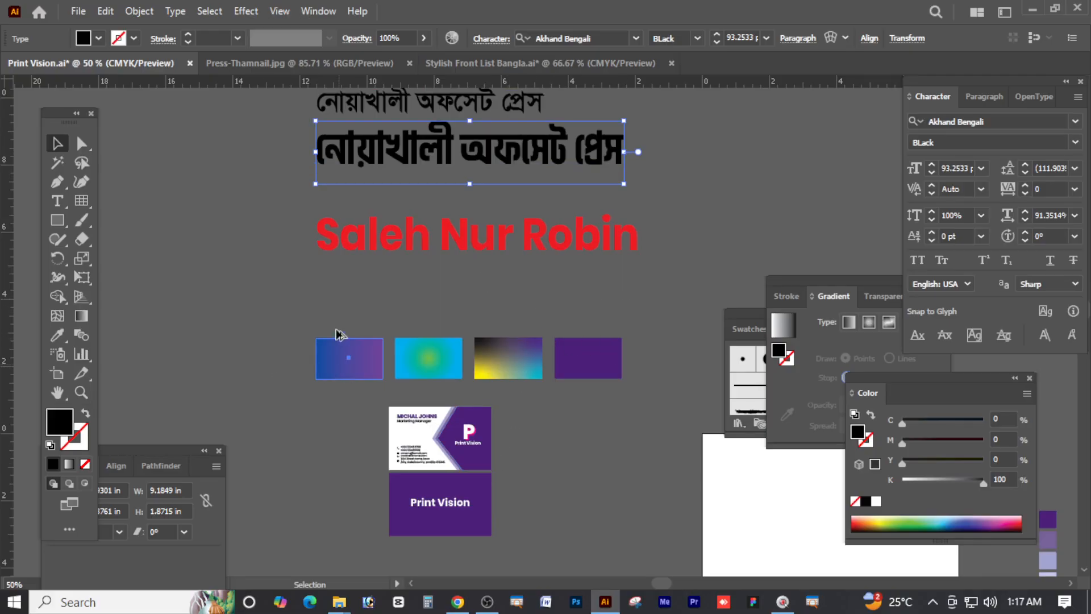
pyautogui.moveTo(337, 331); pyautogui.dragTo(336, 273)
# Fill the copied rectangle solid green, CMYK 100/17/83/0
pyautogui.click(53, 464)
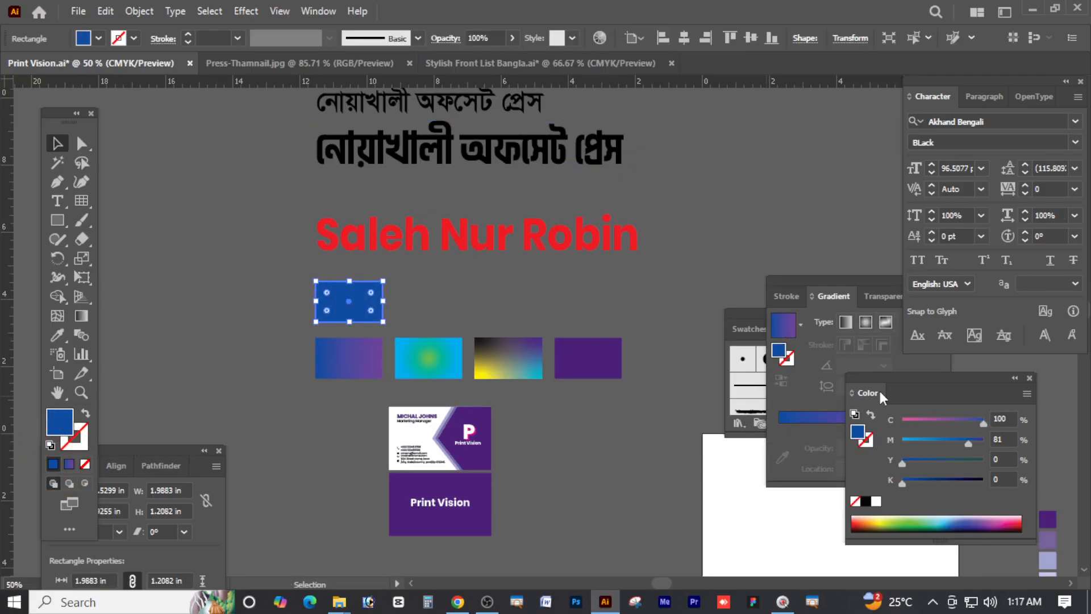
pyautogui.click(916, 441)
pyautogui.moveTo(938, 461); pyautogui.dragTo(971, 462)
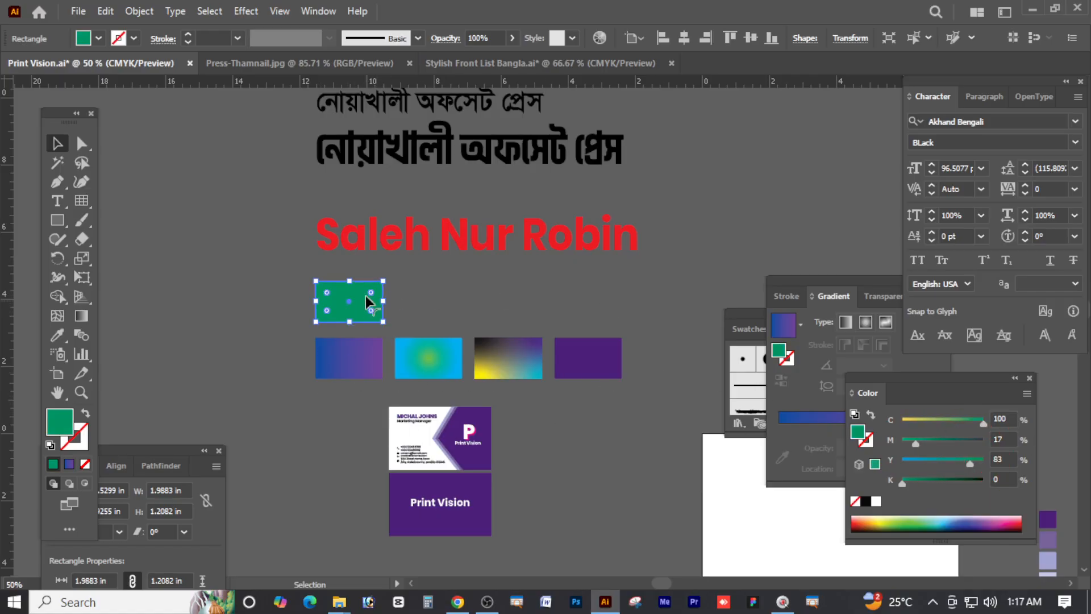
pyautogui.click(480, 299)
pyautogui.scroll(2, 402, 337)
# Duplicate the green rectangle to its right as an unfilled 1 pt green outline
pyautogui.click(367, 337)
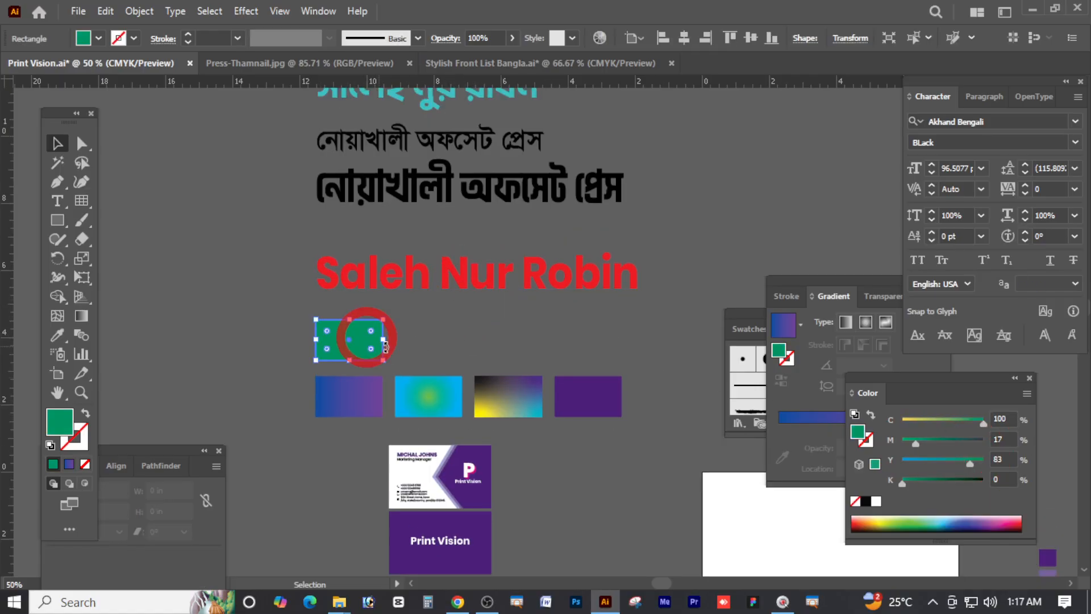
pyautogui.moveTo(458, 339); pyautogui.dragTo(462, 337)
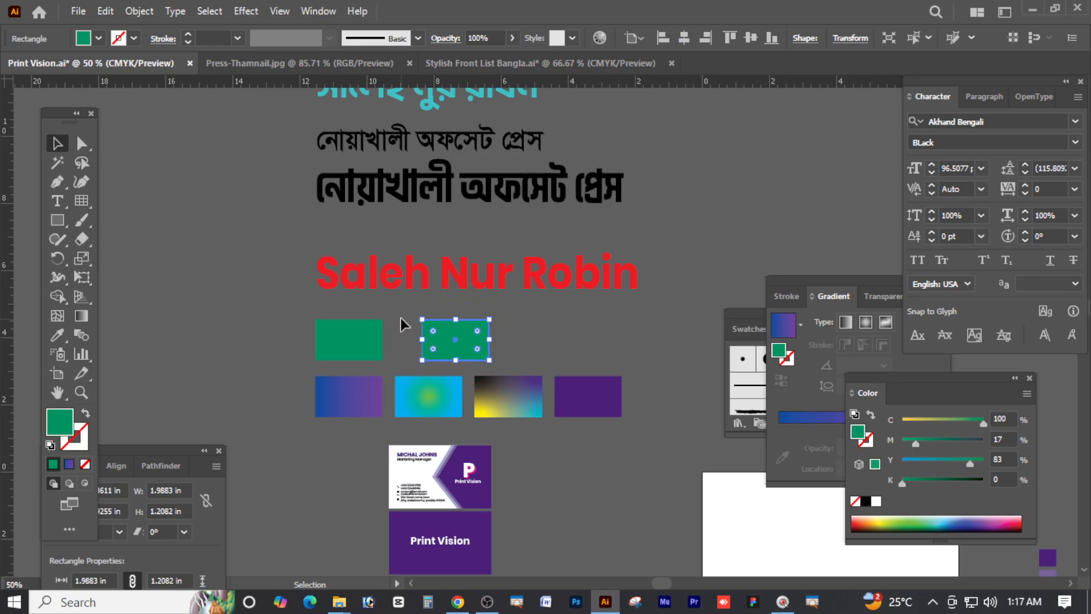
pyautogui.click(73, 438)
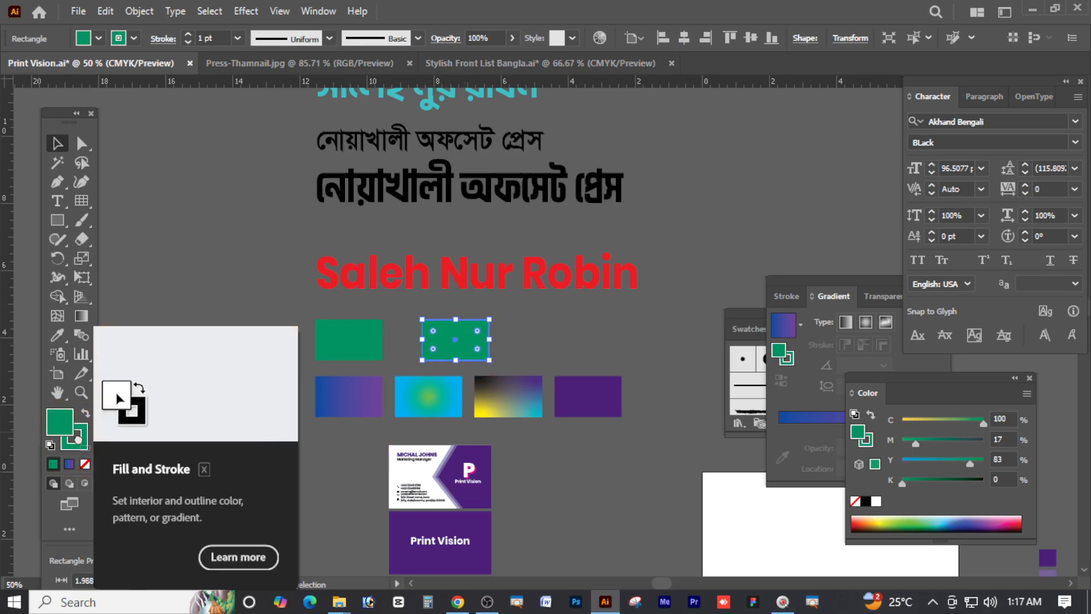
pyautogui.click(191, 284)
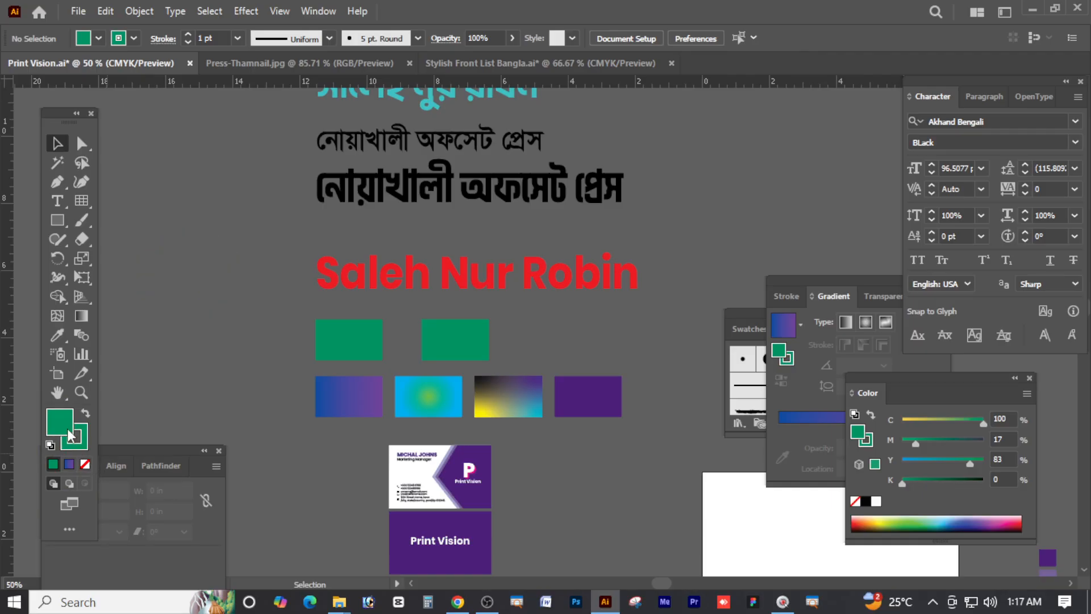
pyautogui.click(455, 332)
pyautogui.click(85, 465)
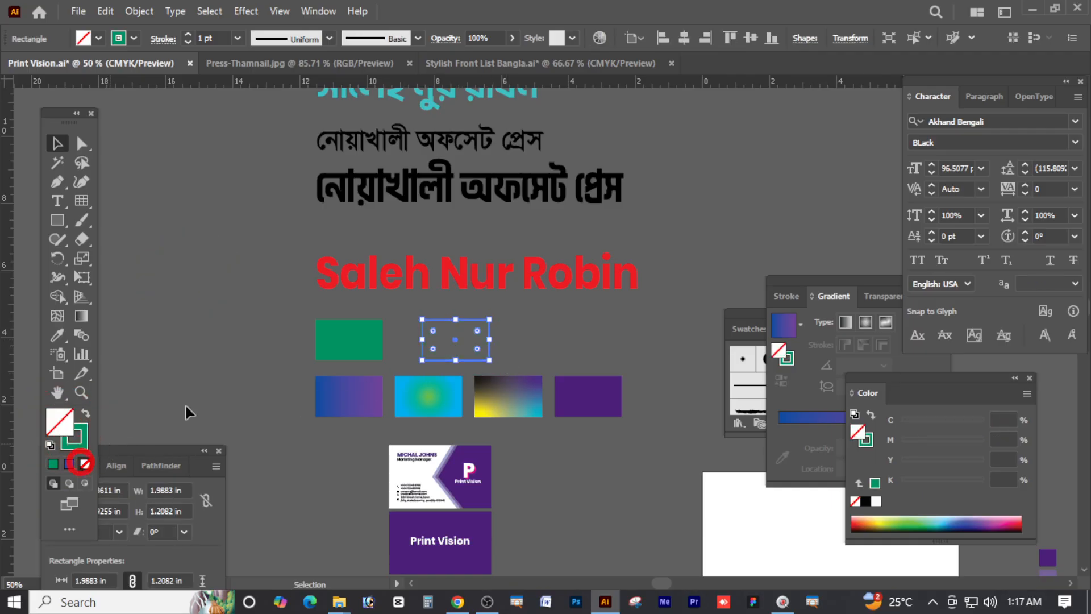
pyautogui.click(533, 330)
pyautogui.hotkey('ctrl', 'space')
pyautogui.moveTo(439, 358); pyautogui.dragTo(911, 381)
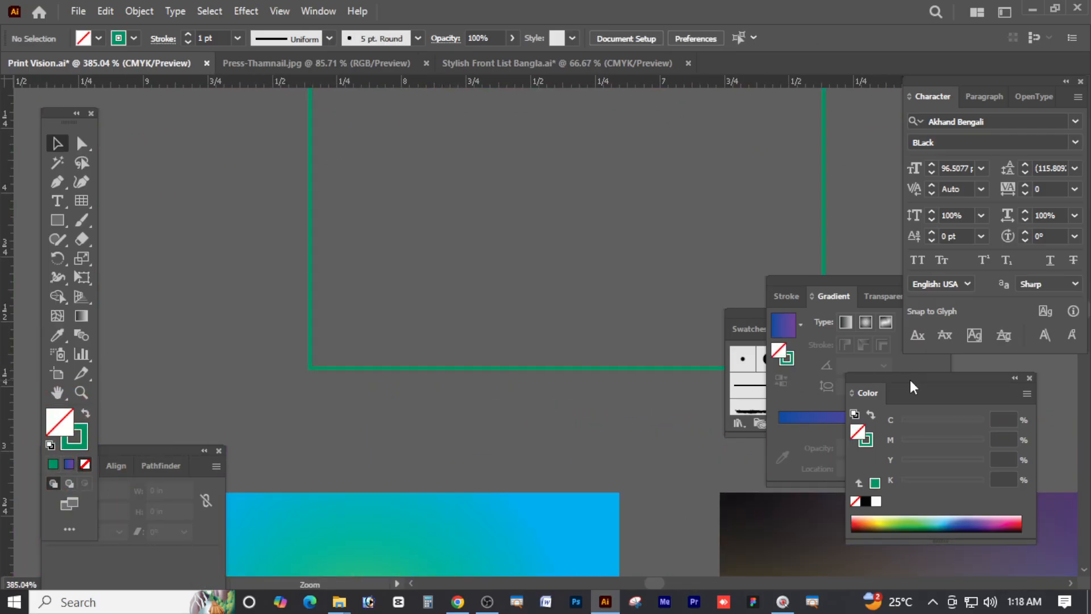
# Copy the red name text down and shrink it into two 14 pt lines
pyautogui.moveTo(536, 288); pyautogui.dragTo(493, 316)
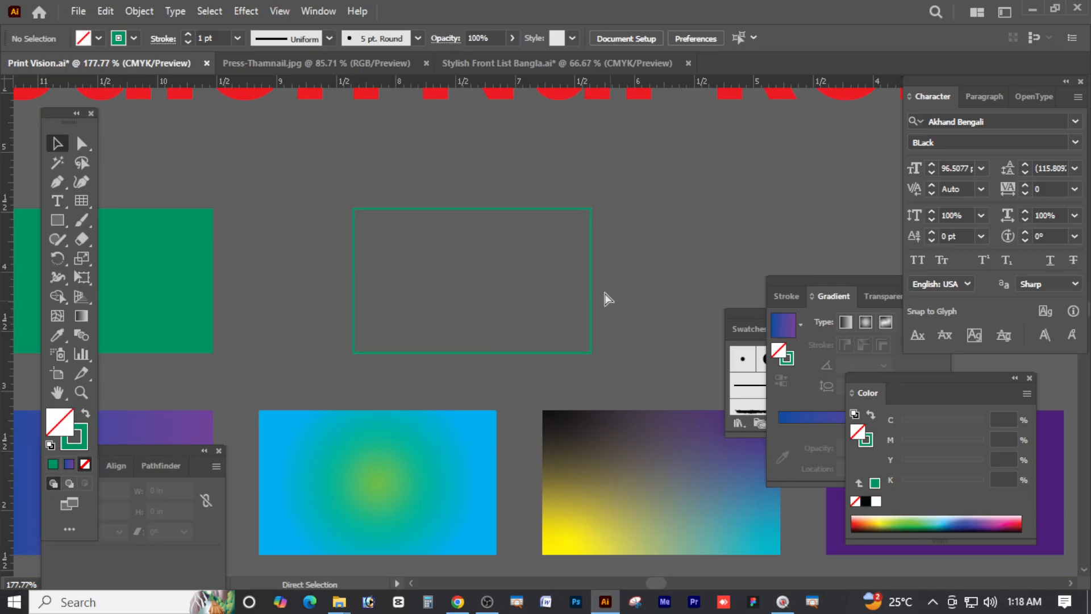
pyautogui.hotkey('ctrl', 'space')
pyautogui.moveTo(558, 277); pyautogui.dragTo(445, 273)
pyautogui.keyDown('alt'); pyautogui.moveTo(565, 157); pyautogui.dragTo(526, 295); pyautogui.keyUp('alt')
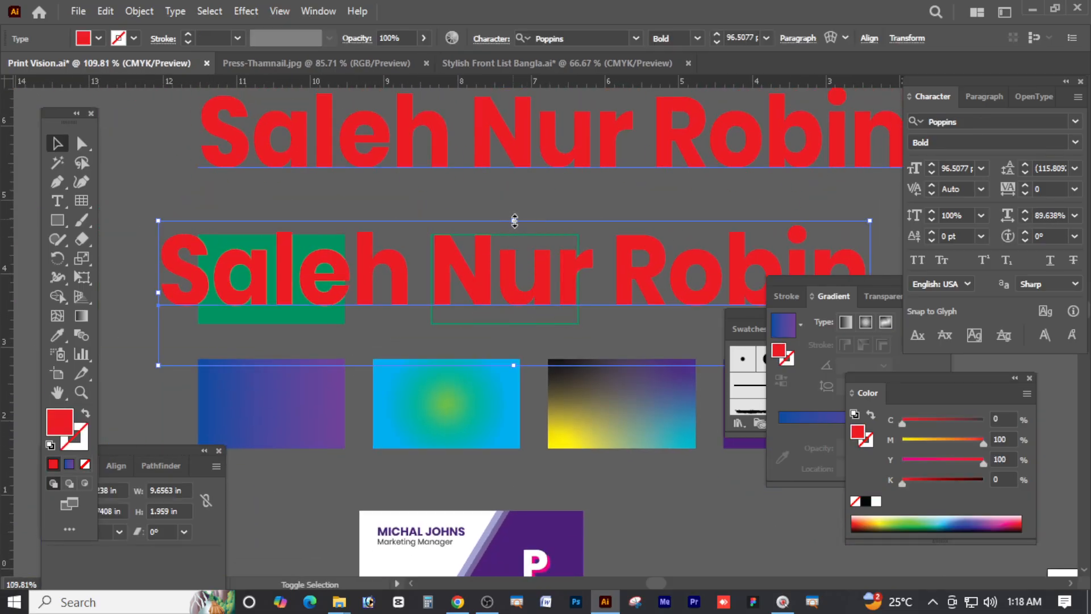
pyautogui.keyDown('alt'); pyautogui.keyDown('shift'); pyautogui.moveTo(515, 220); pyautogui.dragTo(515, 279); pyautogui.keyUp('shift'); pyautogui.keyUp('alt')
pyautogui.hotkey('ctrl', 'space')
pyautogui.moveTo(584, 315); pyautogui.dragTo(730, 373)
pyautogui.moveTo(533, 278); pyautogui.dragTo(502, 244)
pyautogui.keyDown('alt'); pyautogui.moveTo(494, 246); pyautogui.dragTo(495, 272); pyautogui.keyUp('alt')
pyautogui.click(608, 278)
# Copy both name lines onto the solid green rectangle and make them white
pyautogui.hotkey('ctrl', 'alt', 'space')
pyautogui.keyDown('ctrl'); pyautogui.keyDown('alt'); pyautogui.click(547, 250); pyautogui.keyUp('alt'); pyautogui.keyUp('ctrl')
pyautogui.keyDown('ctrl'); pyautogui.keyDown('alt'); pyautogui.click(522, 248); pyautogui.keyUp('alt'); pyautogui.keyUp('ctrl')
pyautogui.keyDown('ctrl'); pyautogui.keyDown('alt'); pyautogui.click(508, 257); pyautogui.keyUp('alt'); pyautogui.keyUp('ctrl')
pyautogui.press('space')
pyautogui.moveTo(585, 401); pyautogui.dragTo(584, 391)
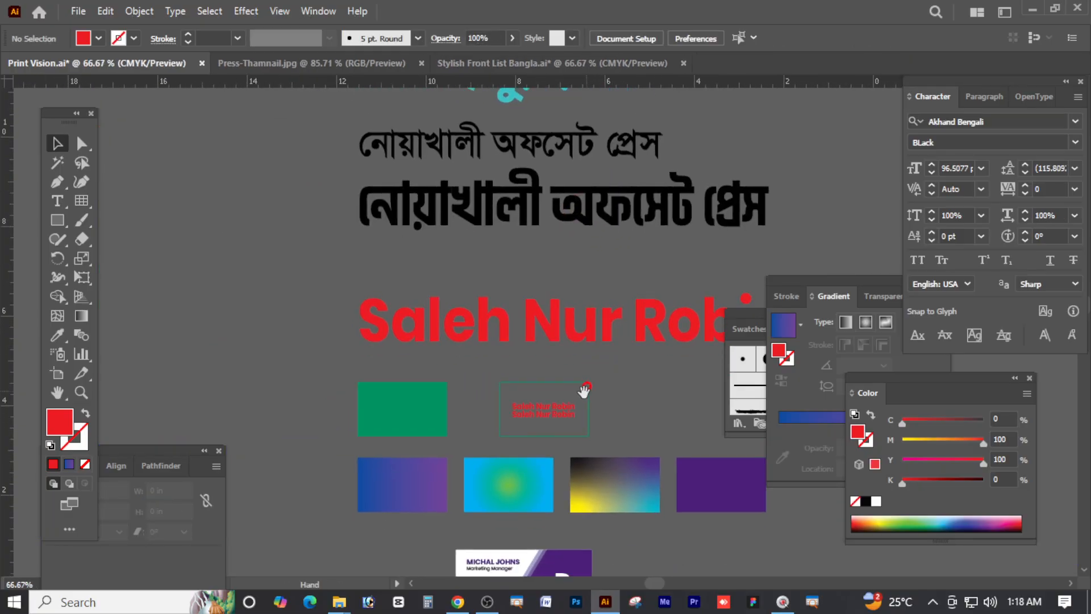
pyautogui.hotkey('ctrl', 'space')
pyautogui.moveTo(562, 447); pyautogui.dragTo(643, 448)
pyautogui.click(577, 413)
pyautogui.keyDown('shift'); pyautogui.click(588, 398); pyautogui.keyUp('shift')
pyautogui.keyDown('alt'); pyautogui.keyDown('shift'); pyautogui.moveTo(586, 400); pyautogui.dragTo(329, 401); pyautogui.keyUp('shift'); pyautogui.keyUp('alt')
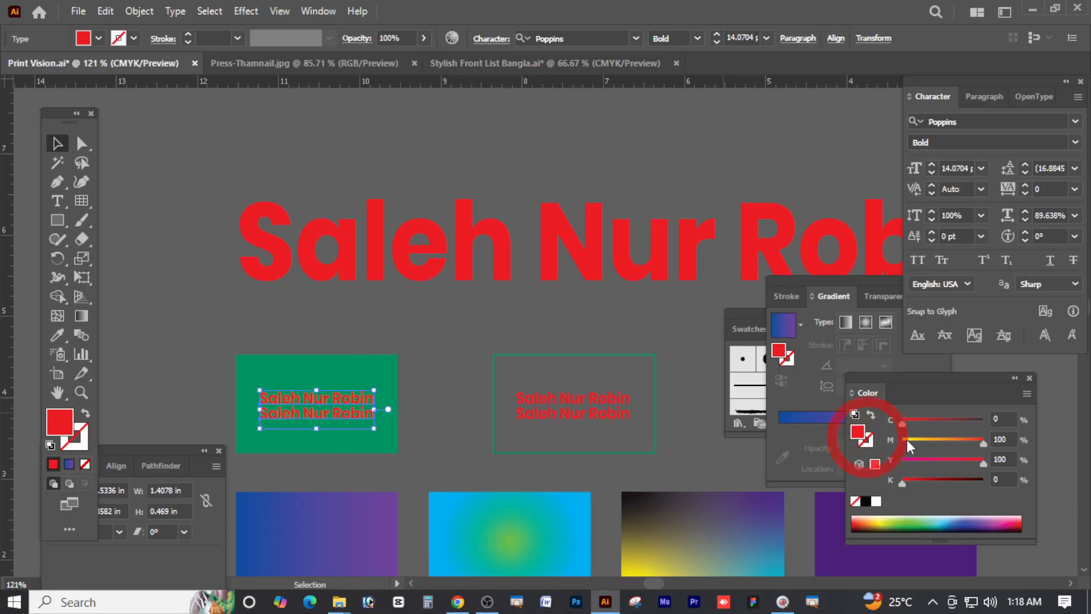
pyautogui.click(905, 439)
pyautogui.click(905, 460)
# Move the red name lines left into the outlined green rectangle
pyautogui.click(426, 327)
pyautogui.press('Tab')
pyautogui.hotkey('ctrl', 'space')
pyautogui.moveTo(516, 414); pyautogui.dragTo(730, 410)
pyautogui.moveTo(619, 348); pyautogui.dragTo(495, 347)
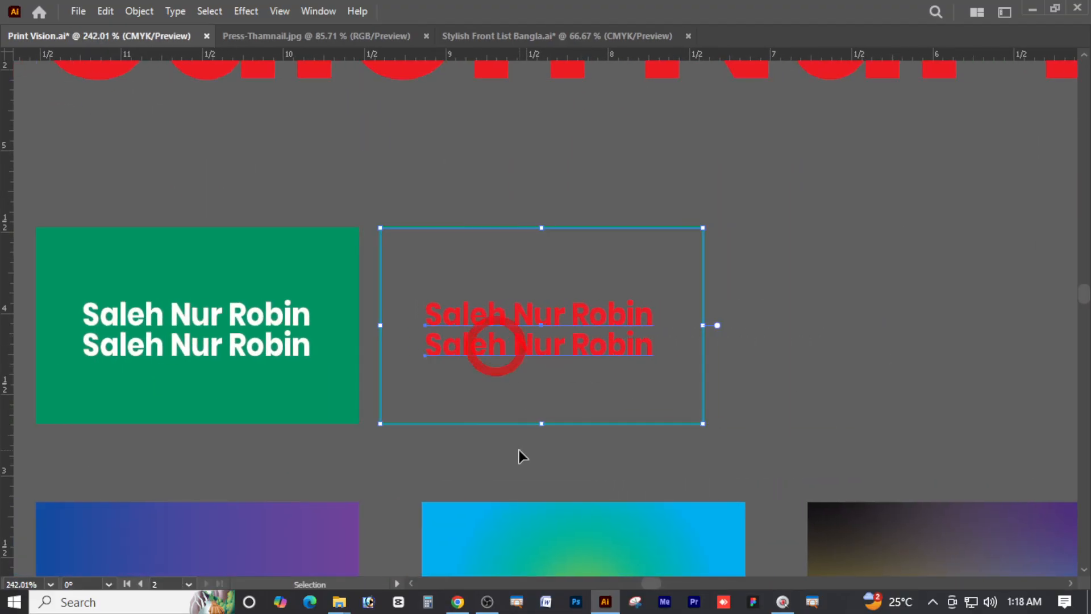
pyautogui.moveTo(394, 316); pyautogui.dragTo(316, 292)
pyautogui.hotkey('ctrl', 'space')
# Zoom out to 25% and pan across the artboard to find the business cards
pyautogui.moveTo(912, 146); pyautogui.dragTo(761, 227)
pyautogui.hotkey('ctrl', 'space')
pyautogui.moveTo(760, 227); pyautogui.dragTo(551, 223)
pyautogui.moveTo(857, 235); pyautogui.dragTo(624, 295)
pyautogui.hotkey('ctrl', 'space')
pyautogui.moveTo(705, 242); pyautogui.dragTo(629, 232)
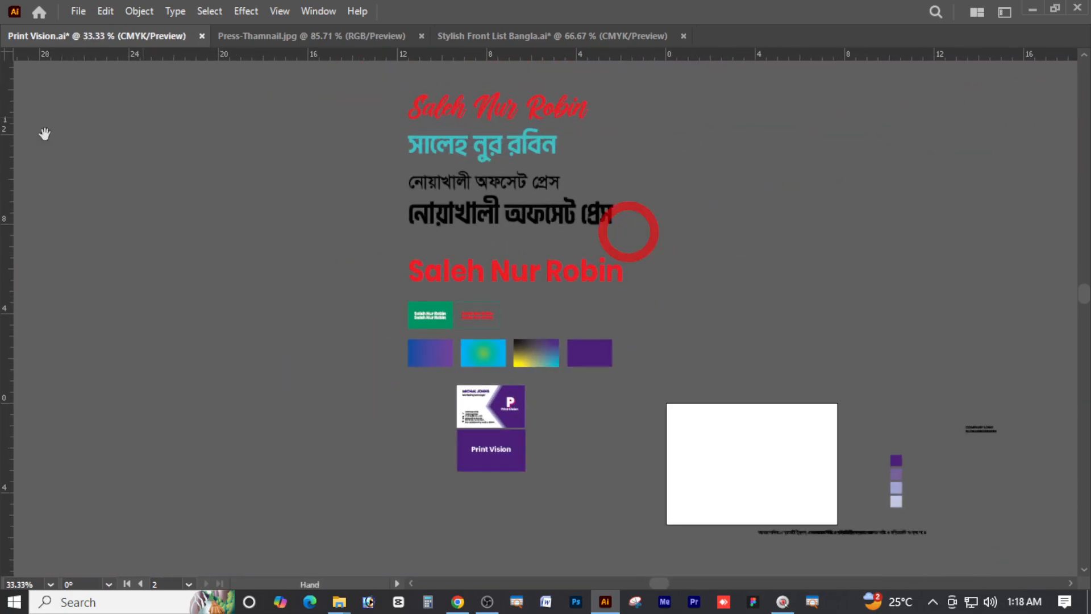
pyautogui.moveTo(362, 275); pyautogui.dragTo(263, 298)
pyautogui.hotkey('ctrl', 'space')
pyautogui.moveTo(683, 285); pyautogui.dragTo(575, 252)
pyautogui.moveTo(544, 361); pyautogui.dragTo(555, 212)
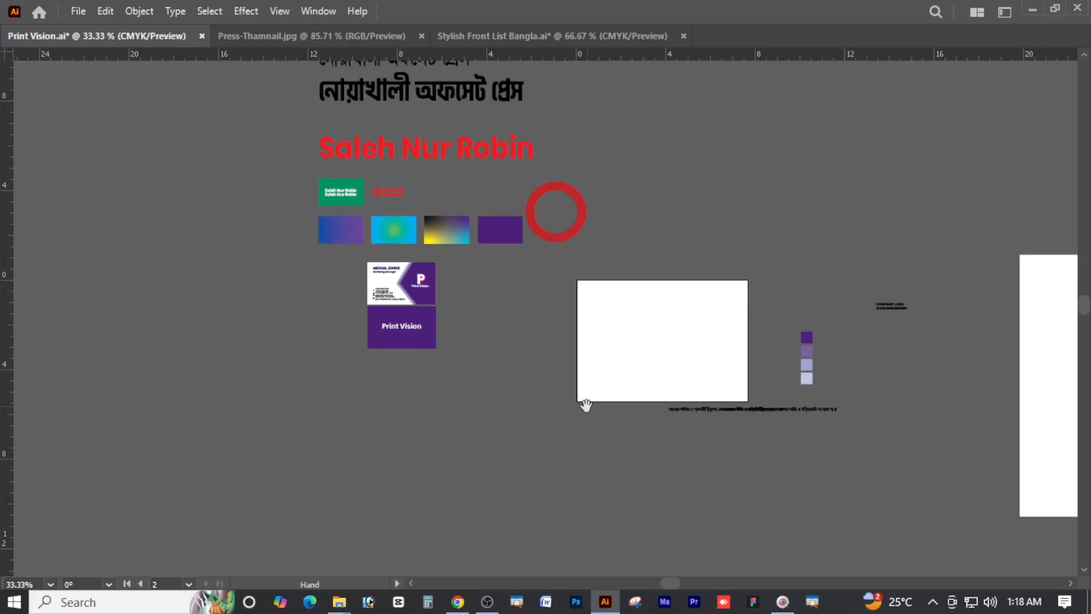
pyautogui.hotkey('ctrl', 'space')
pyautogui.moveTo(585, 397); pyautogui.dragTo(570, 309)
pyautogui.keyDown('ctrl'); pyautogui.keyDown('alt'); pyautogui.click(591, 282); pyautogui.keyUp('alt'); pyautogui.keyUp('ctrl')
pyautogui.press('Tab')
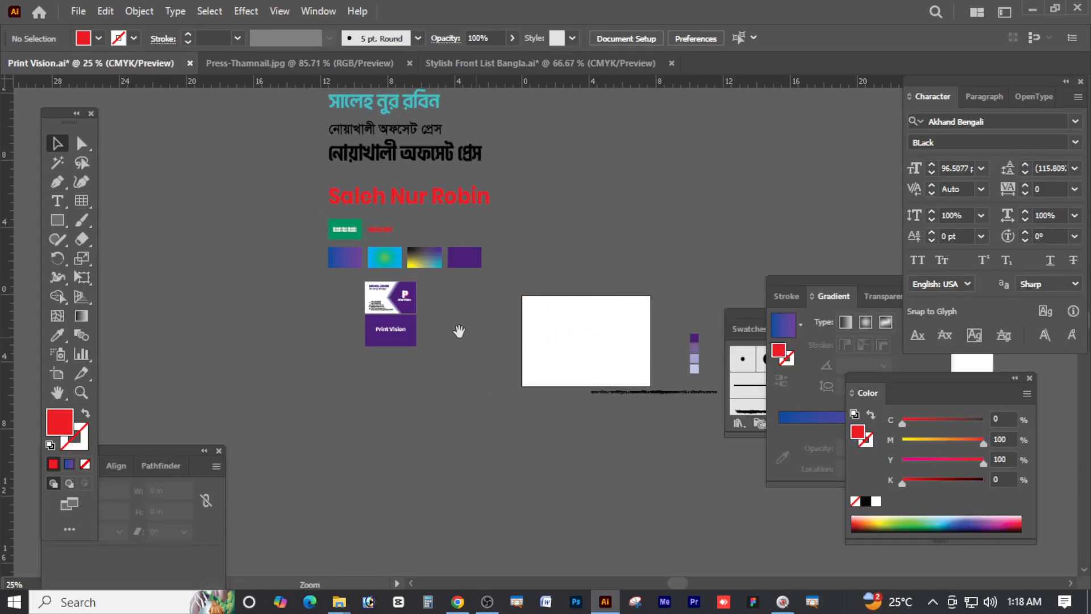
# Zoom to 200% on the business card front, then marquee-select and deselect it
pyautogui.moveTo(400, 308); pyautogui.dragTo(643, 350)
pyautogui.moveTo(527, 340); pyautogui.dragTo(575, 343)
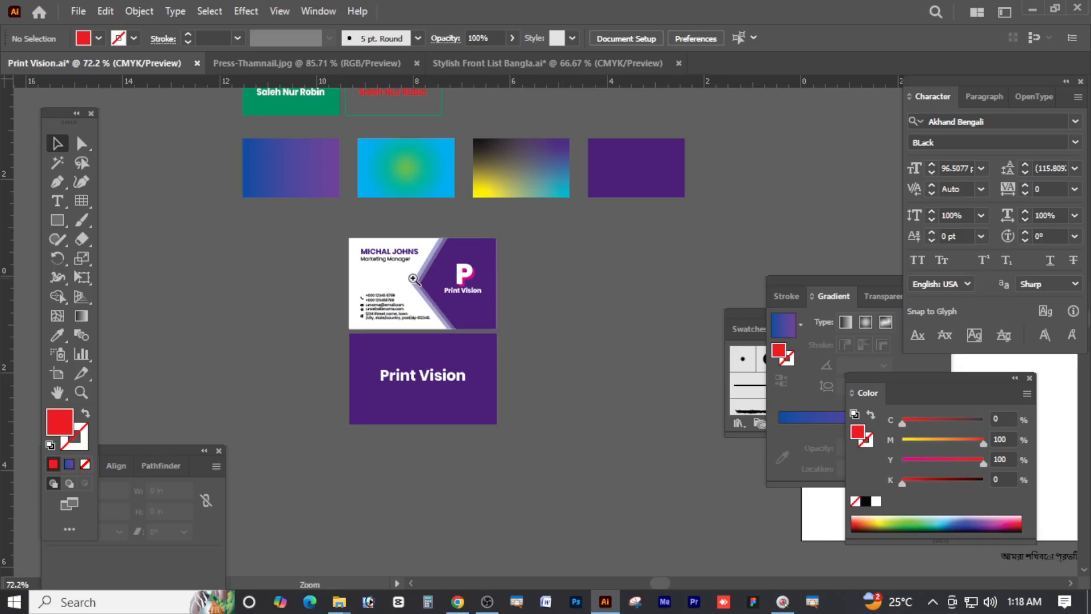
pyautogui.moveTo(413, 279); pyautogui.dragTo(626, 302)
pyautogui.moveTo(523, 317); pyautogui.dragTo(540, 310)
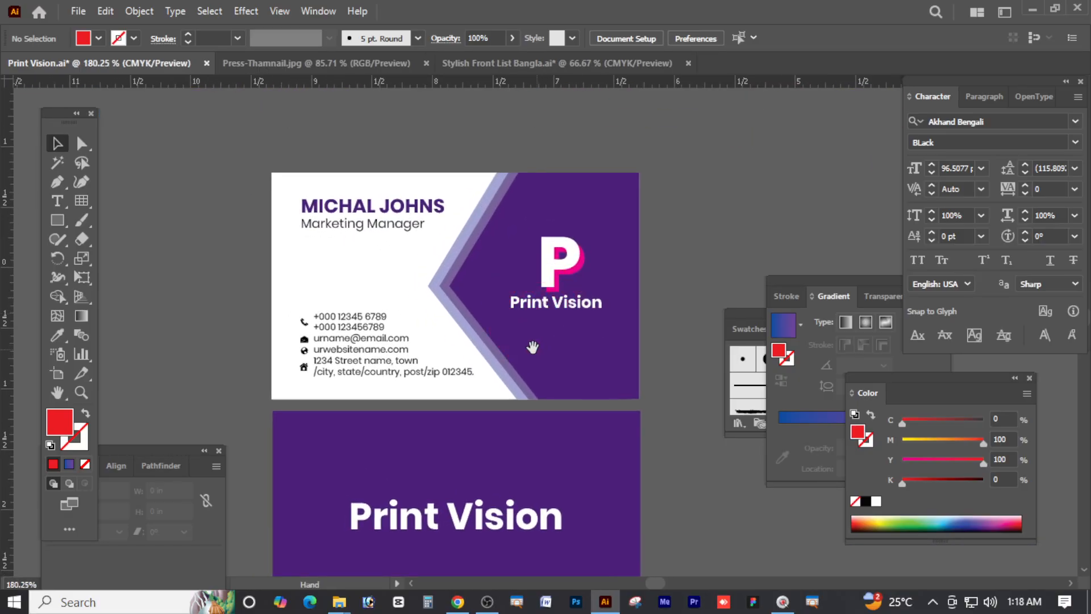
pyautogui.click(449, 328)
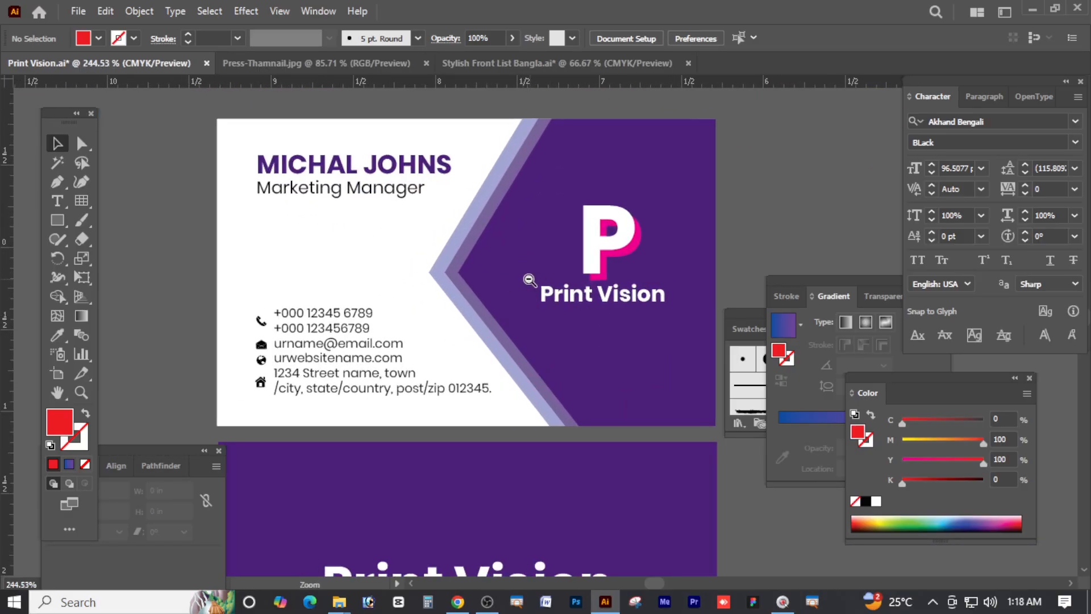
pyautogui.keyDown('alt'); pyautogui.click(508, 302); pyautogui.keyUp('alt')
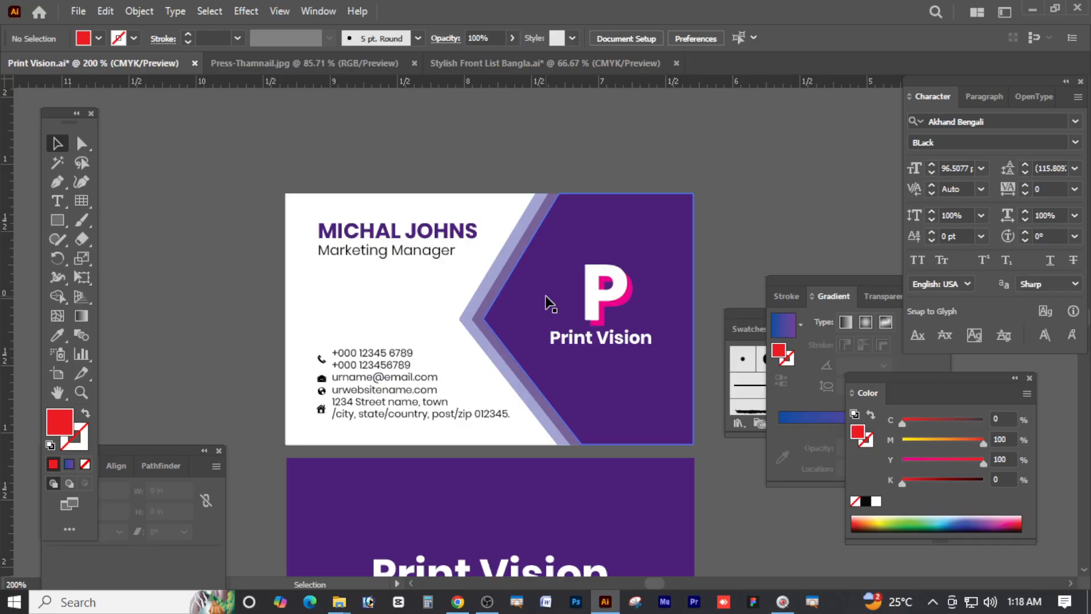
pyautogui.scroll(-1, 568, 295)
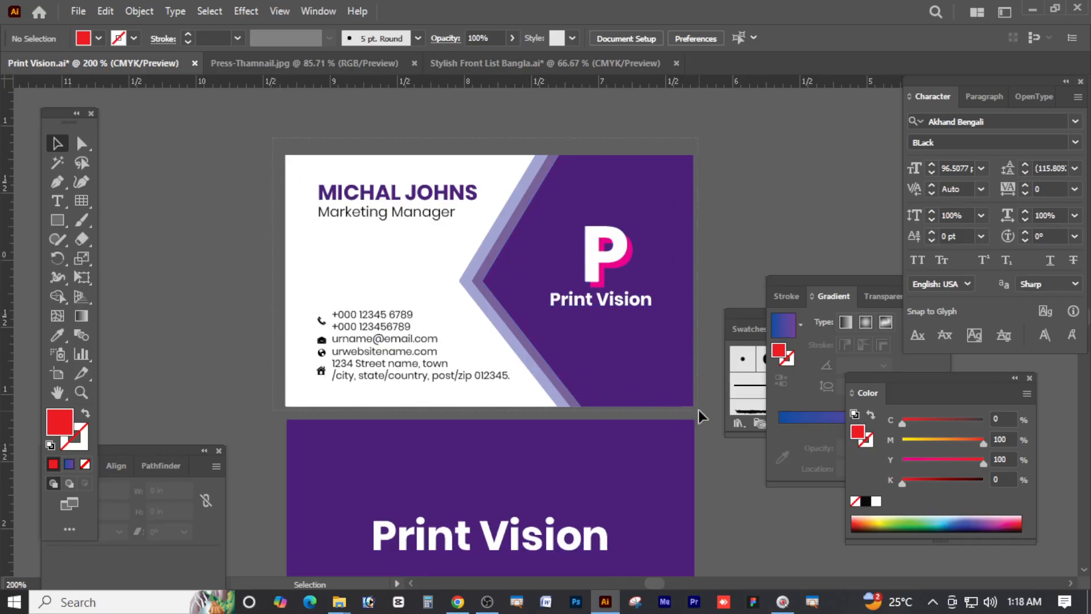
pyautogui.moveTo(698, 410); pyautogui.dragTo(697, 410)
pyautogui.click(721, 250)
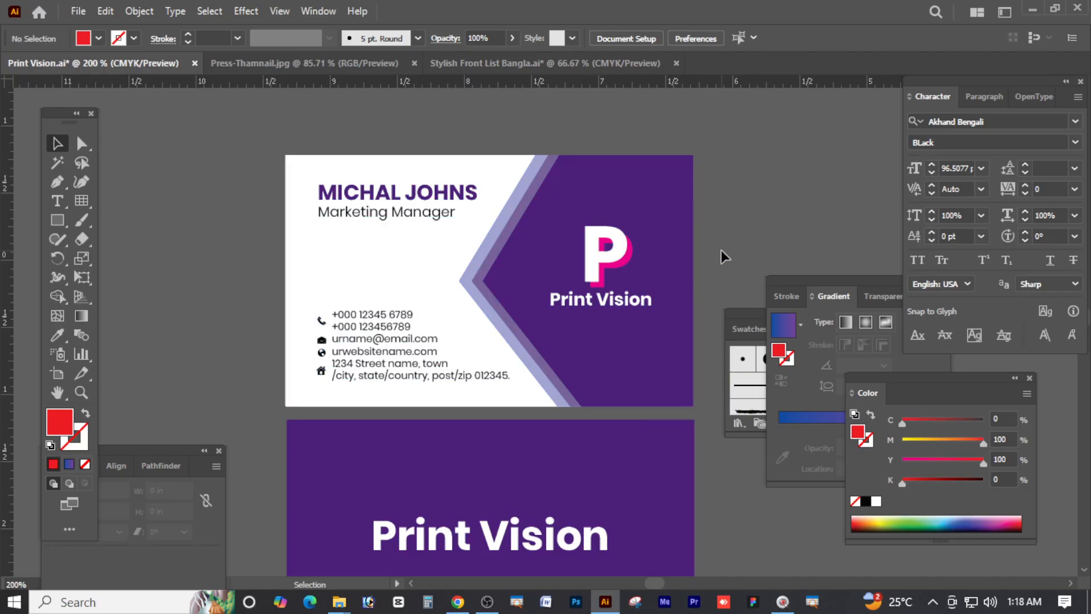